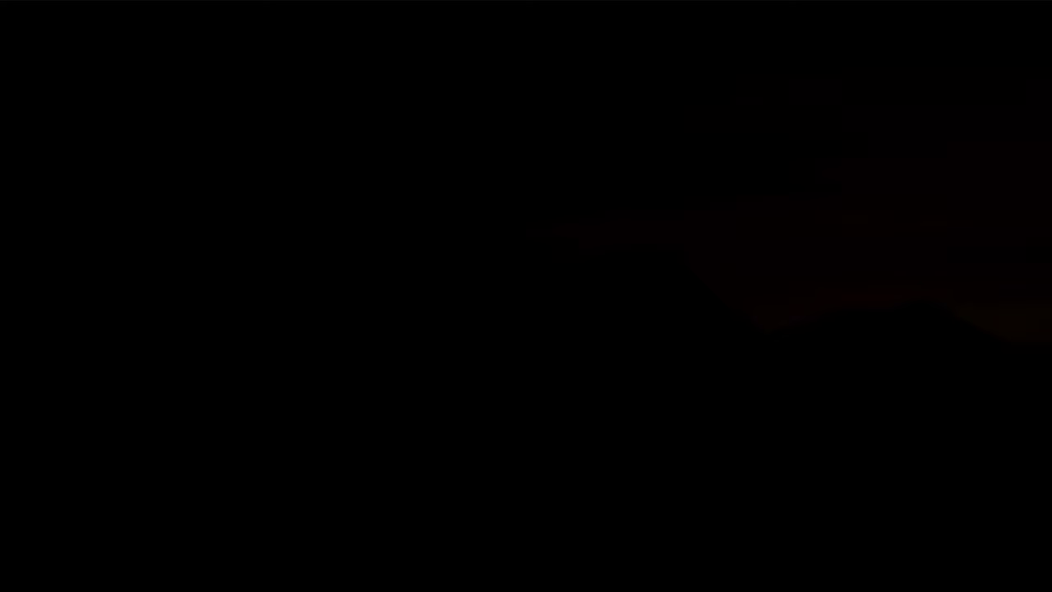
{"action": "mouse_move", "coordinate": [427, 542]}
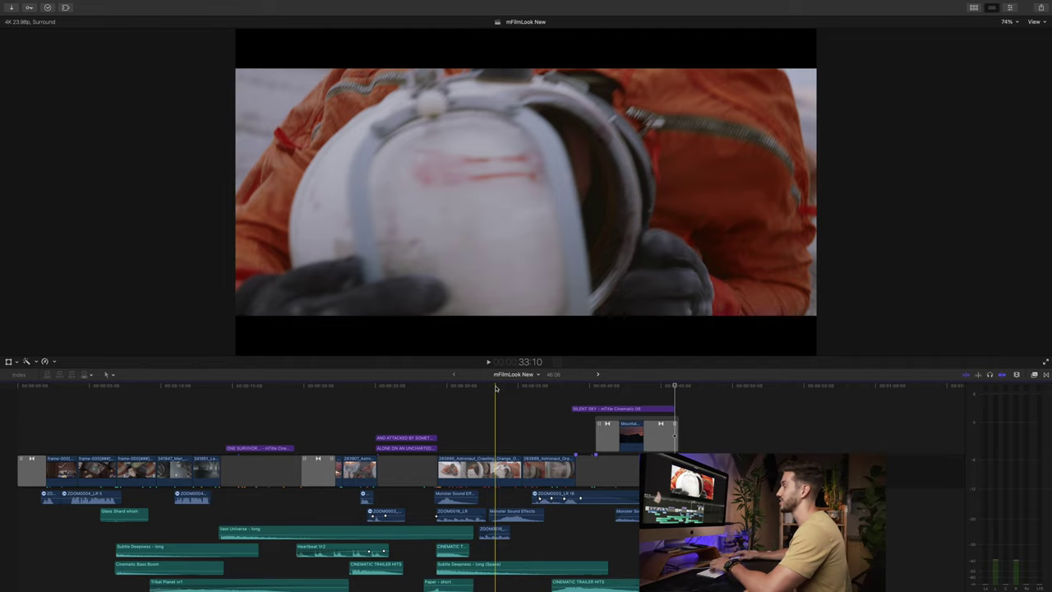
{"action": "left_click", "coordinate": [502, 386]}
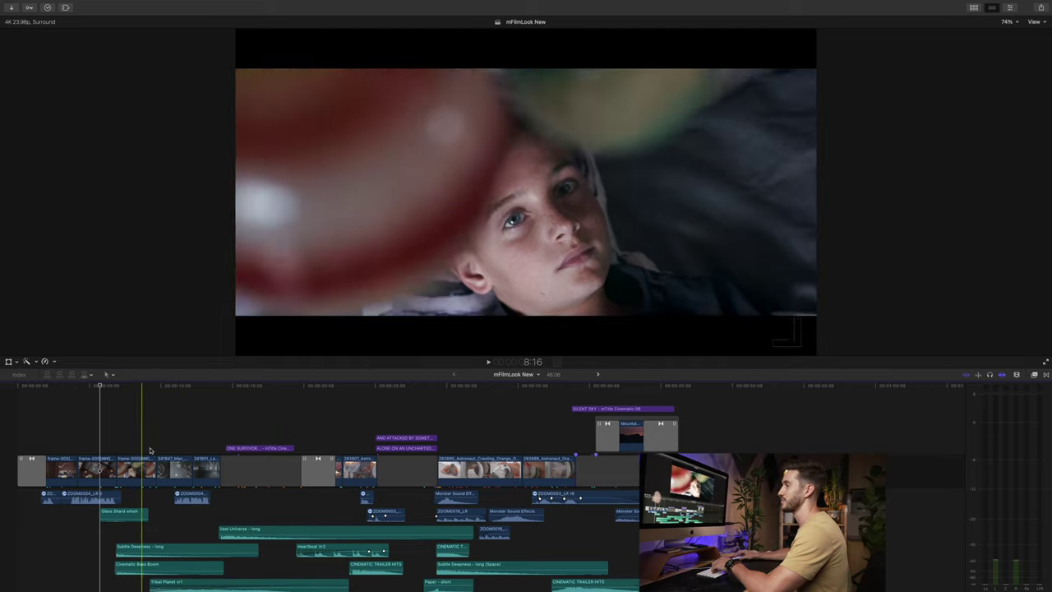
Step: Duplicate the clip of the astronaut's helmet profile directly above the original, with the playhead at about 10:22
{"action": "left_click", "coordinate": [175, 469]}
{"action": "left_click", "coordinate": [172, 385]}
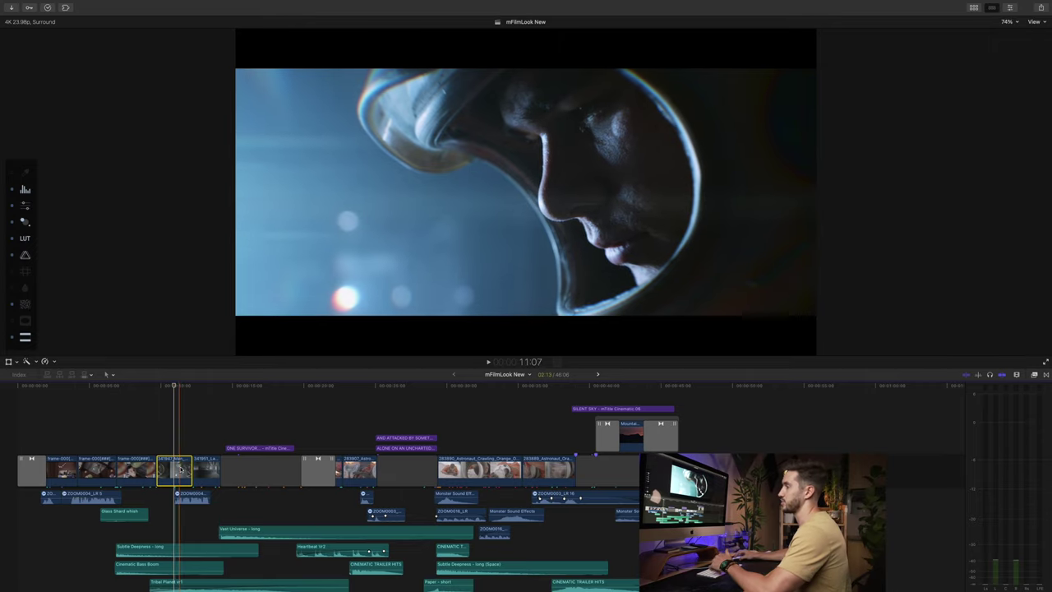
{"action": "left_click_drag", "start_coordinate": [175, 468], "coordinate": [176, 431]}
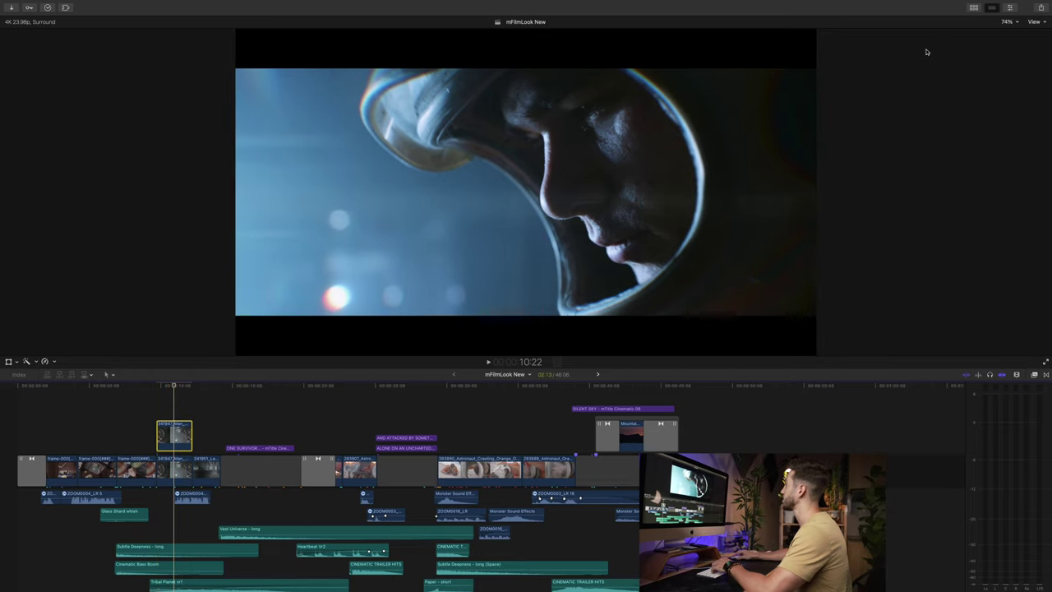
Step: Trim the duplicate clip's left crop to compare ungraded and graded footage, reset it to 0 px, and undo the last changes
{"action": "left_click", "coordinate": [1010, 7]}
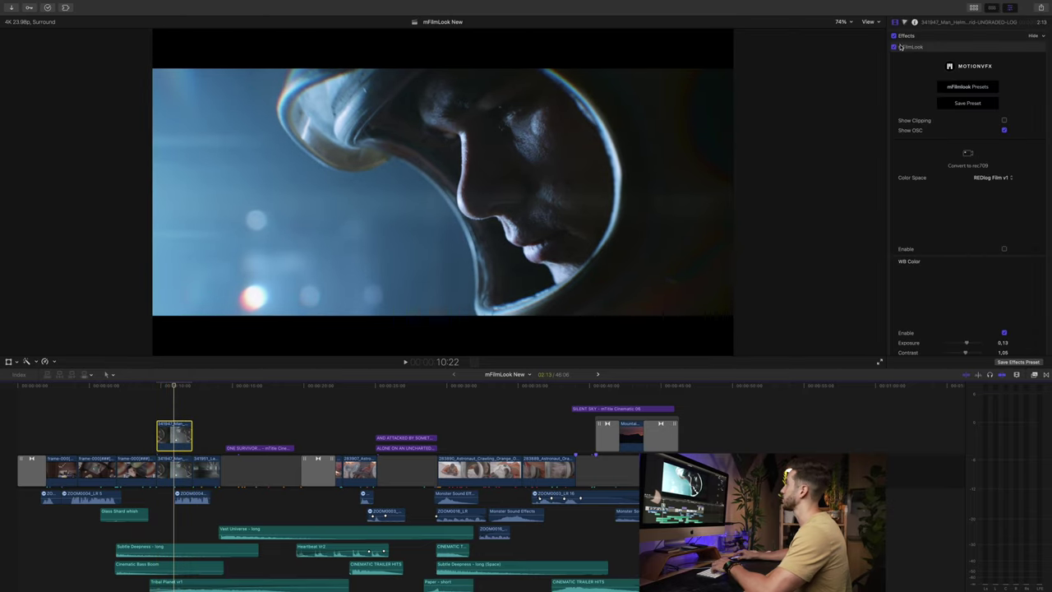
{"action": "scroll", "coordinate": [947, 141], "scroll_direction": "down", "scroll_amount": 20}
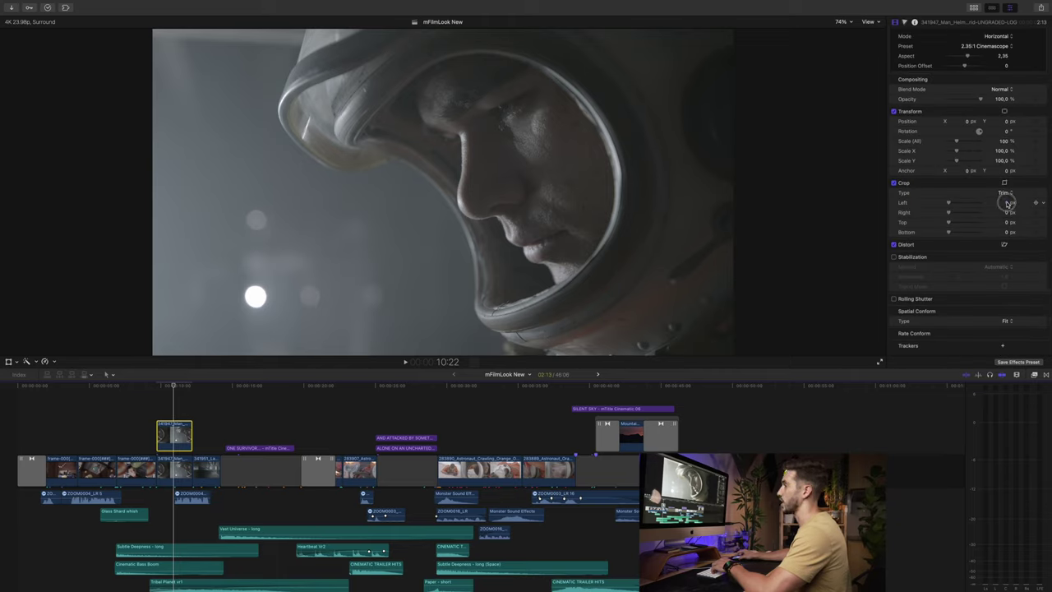
{"action": "left_click_drag", "start_coordinate": [1008, 205], "coordinate": [1019, 200]}
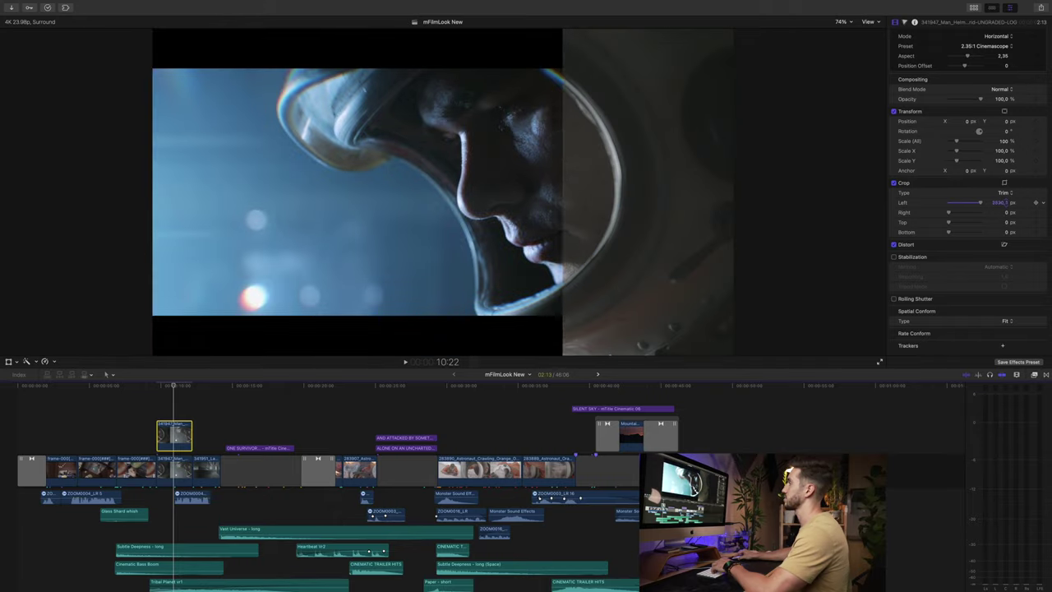
{"action": "left_click_drag", "start_coordinate": [1001, 202], "coordinate": [996, 202]}
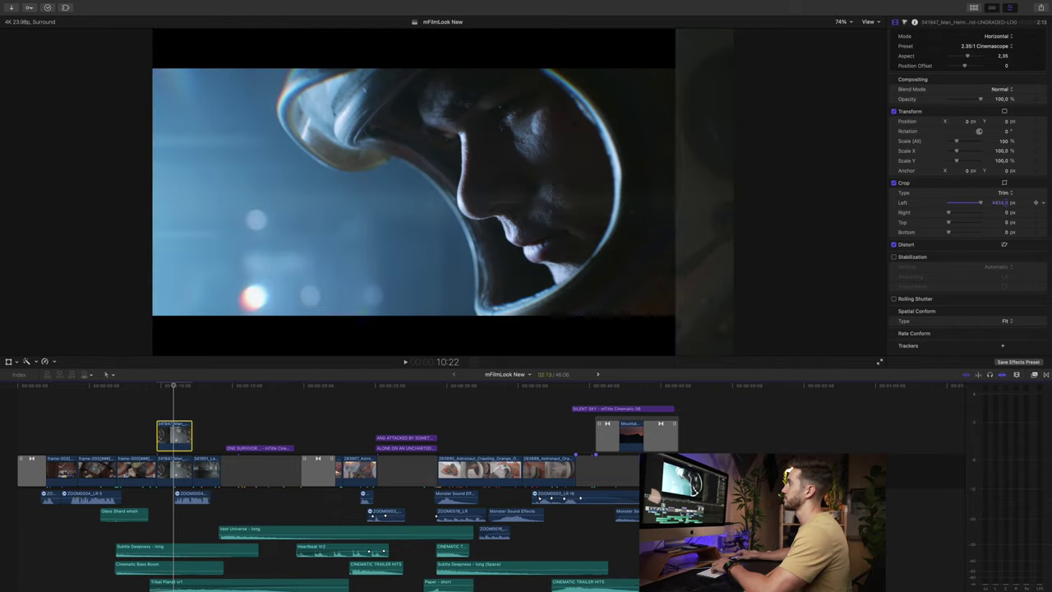
{"action": "type", "text": "0"}
{"action": "key", "text": "Return"}
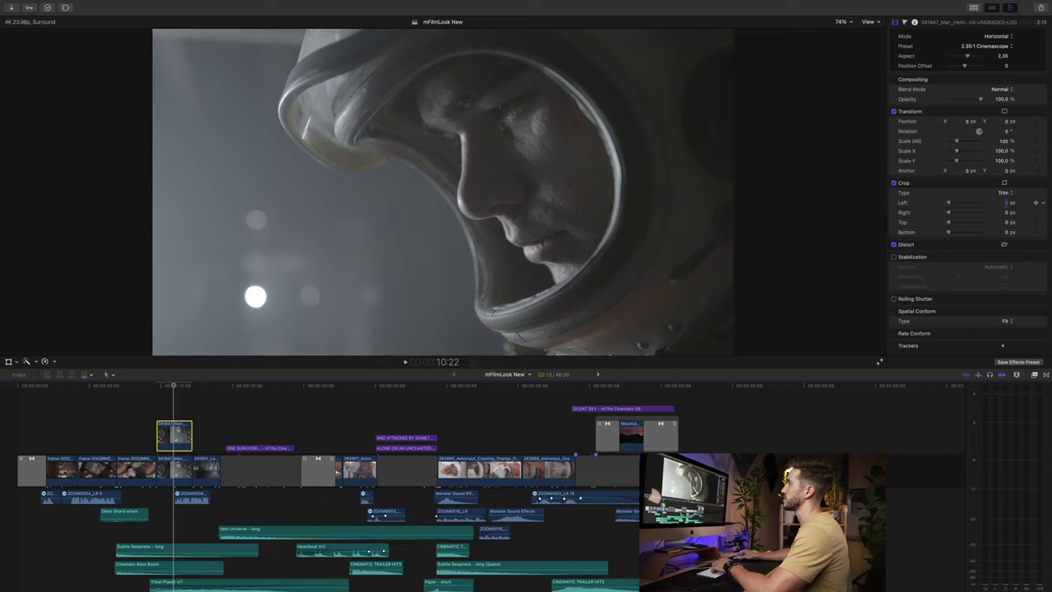
{"action": "key", "text": "super+z"}
{"action": "key", "text": "super+z"}
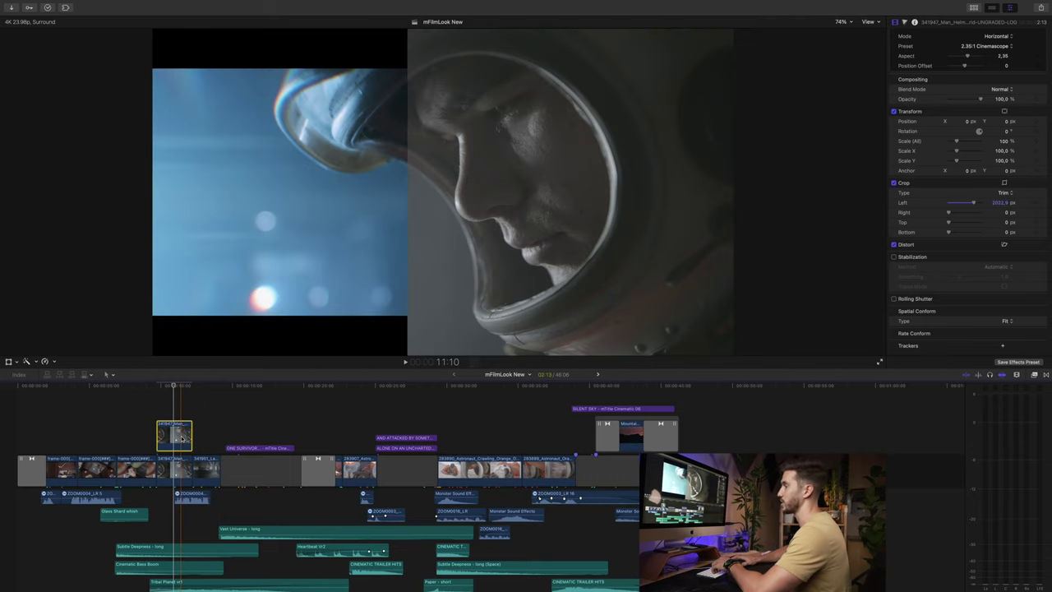
Step: Remove the existing mFilmLook effect from the original helmet-profile clip and apply a fresh mFilmLook effect to it
{"action": "left_click", "coordinate": [179, 460]}
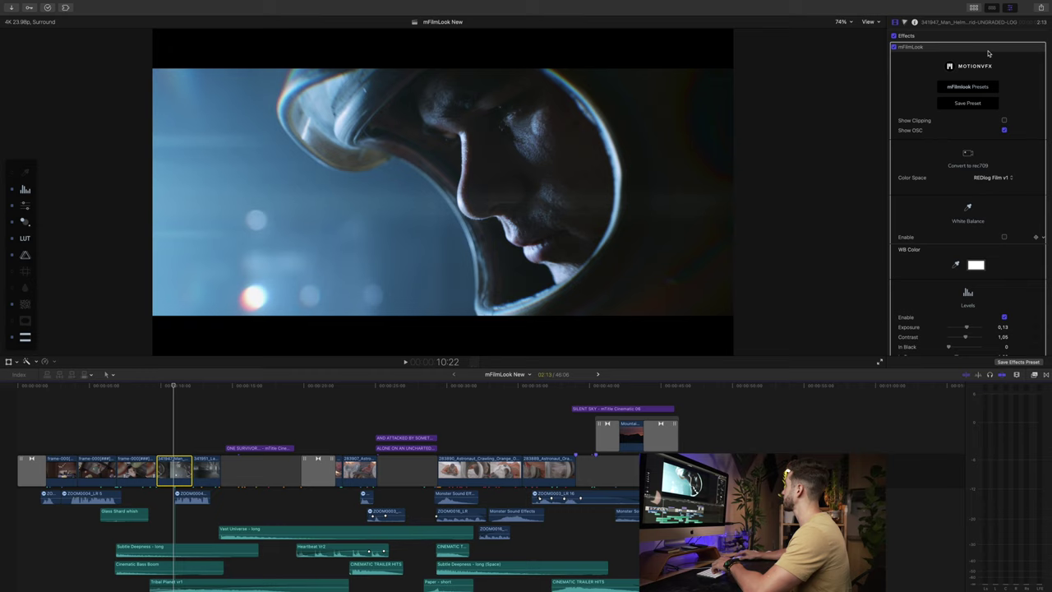
{"action": "left_click", "coordinate": [938, 50]}
{"action": "key", "text": "Delete"}
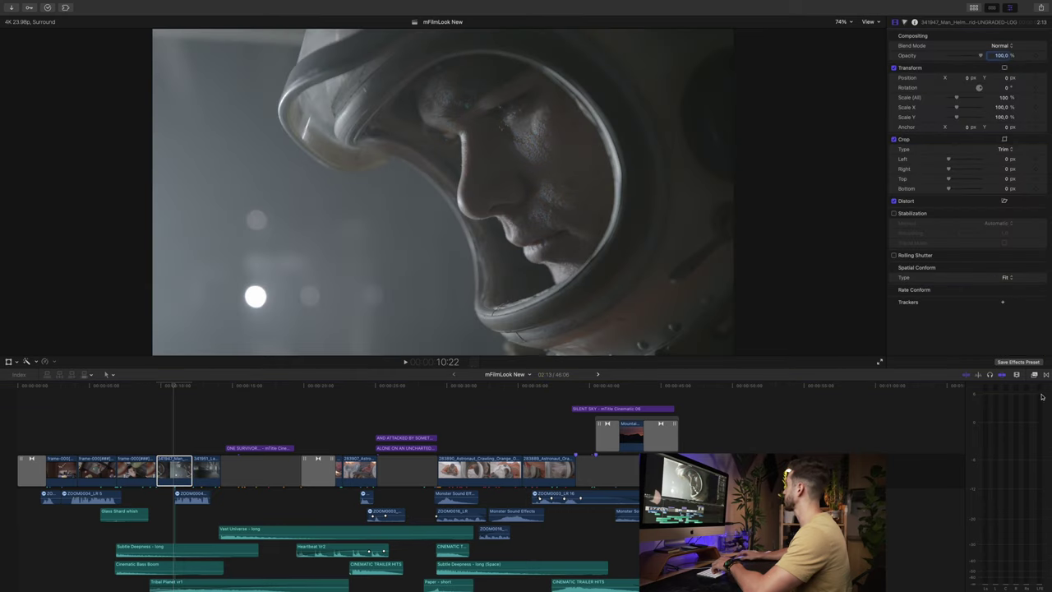
{"action": "left_click", "coordinate": [1035, 376]}
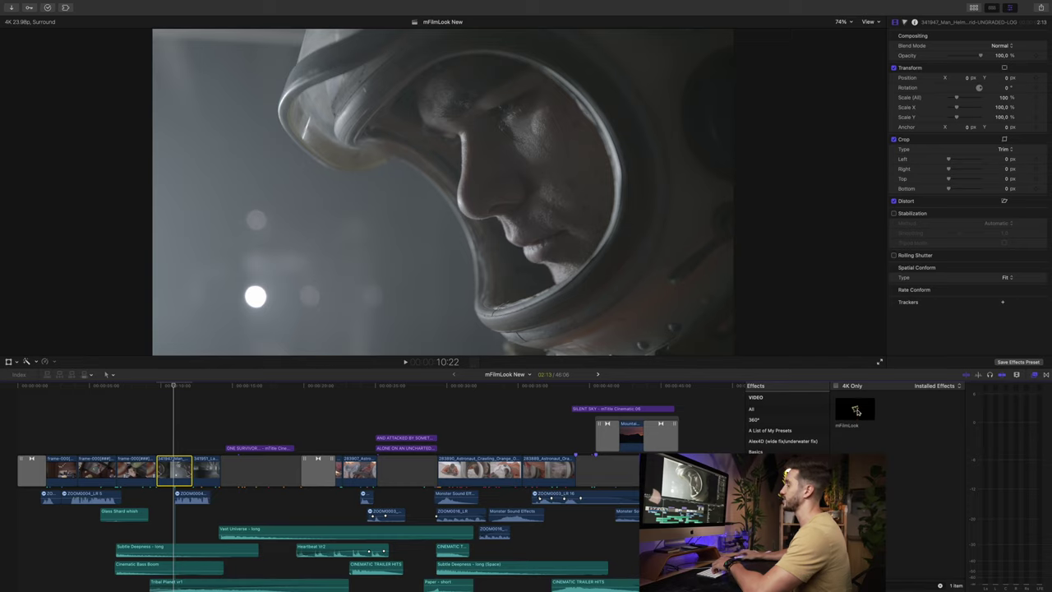
{"action": "double_click", "coordinate": [856, 410]}
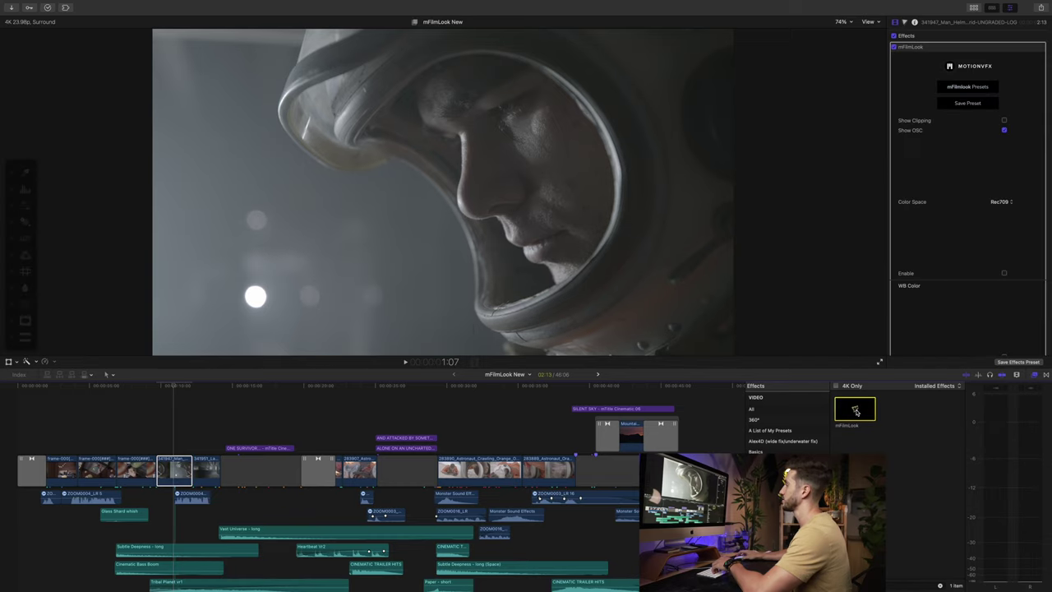
Step: Move the mFilmLook on-screen tool strip over the blank background of the image and enlarge the viewer
{"action": "left_click_drag", "start_coordinate": [28, 161], "coordinate": [176, 117]}
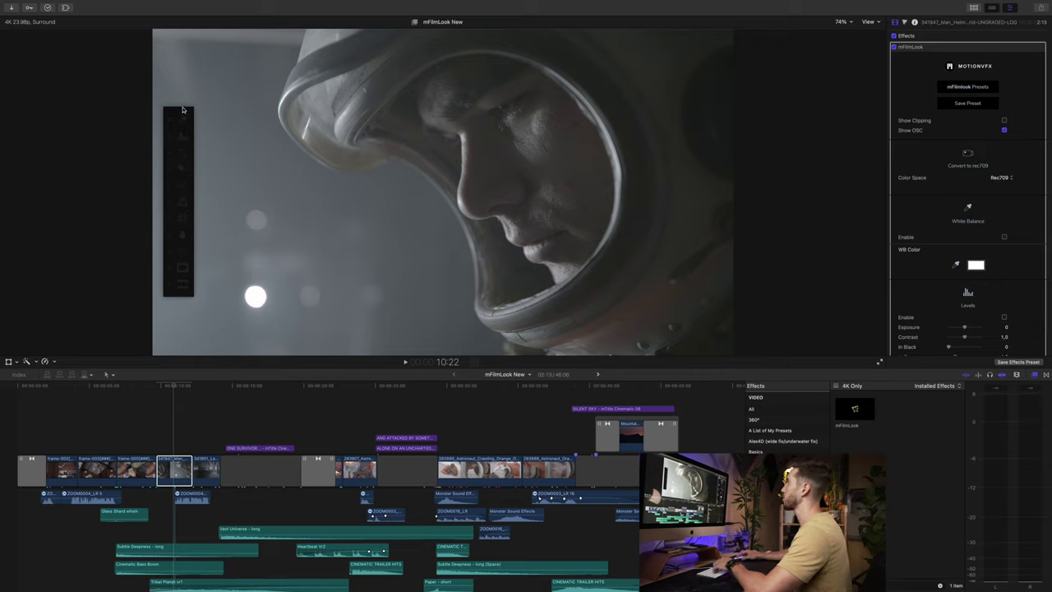
{"action": "left_click_drag", "start_coordinate": [182, 109], "coordinate": [177, 109]}
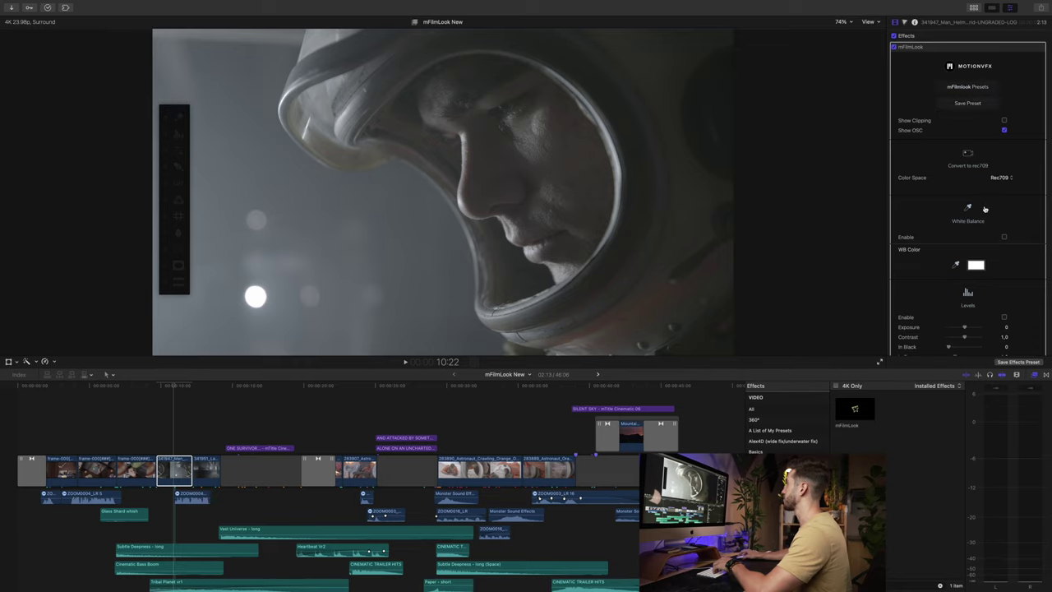
{"action": "left_click_drag", "start_coordinate": [914, 367], "coordinate": [914, 400]}
Step: Extend the inspector to full height for the mFilmLook parameters and hide the effects browser
{"action": "scroll", "coordinate": [970, 302], "scroll_direction": "down", "scroll_amount": 15}
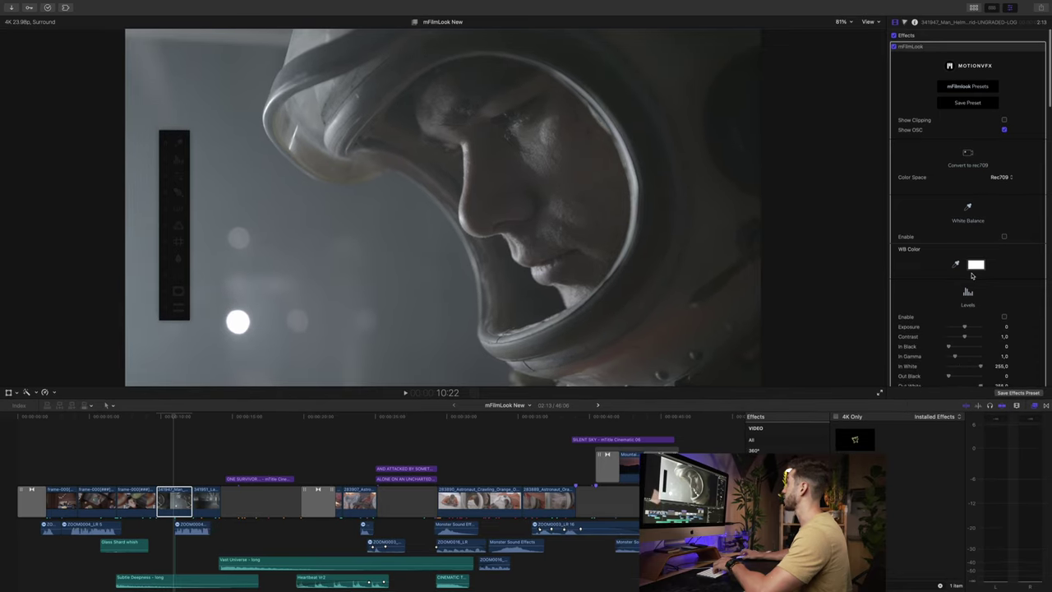
{"action": "scroll", "coordinate": [972, 277], "scroll_direction": "up", "scroll_amount": 15}
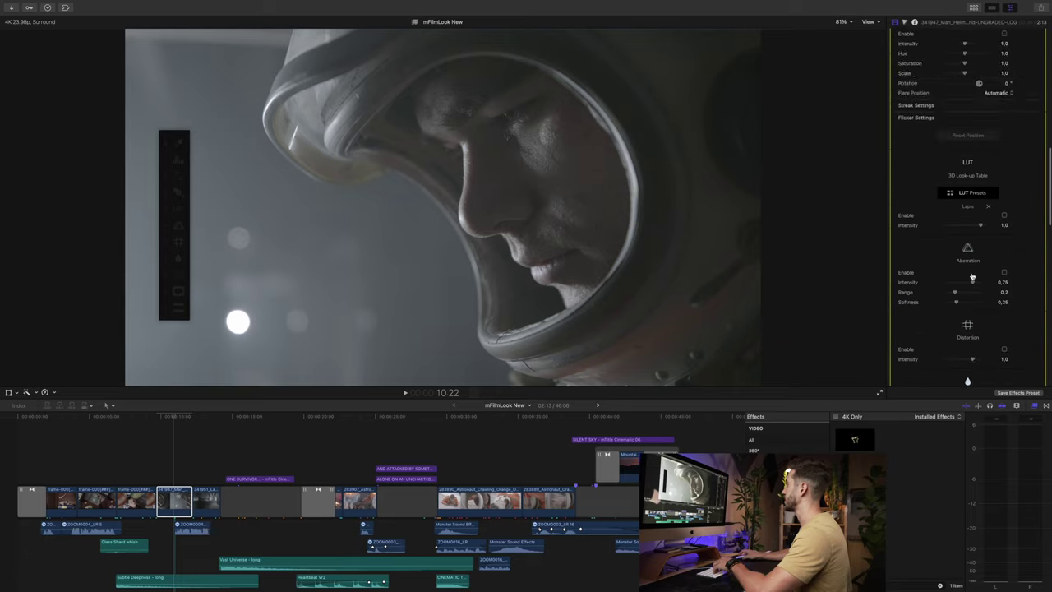
{"action": "double_click", "coordinate": [955, 25]}
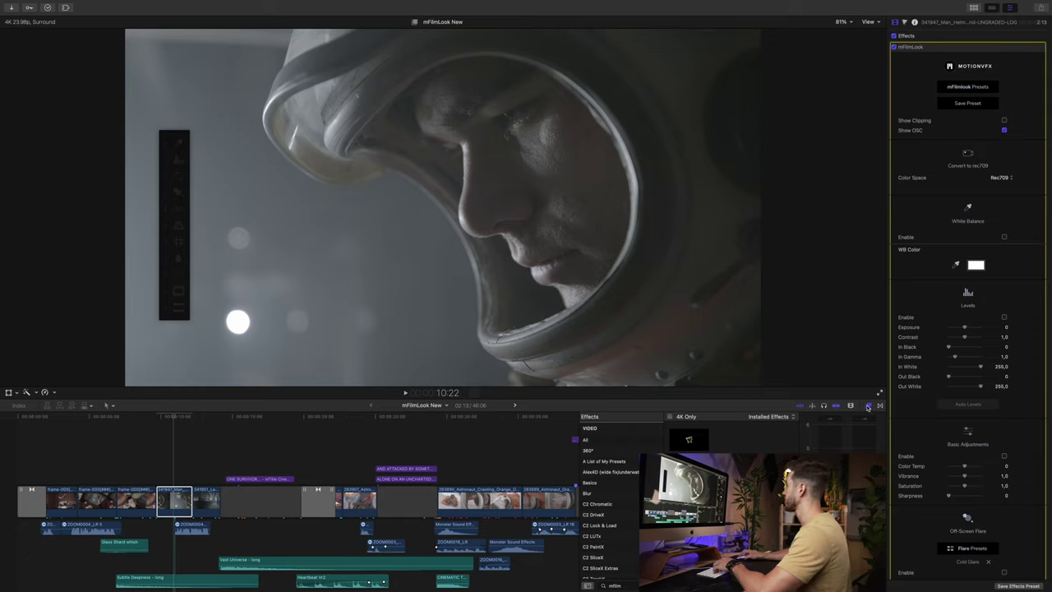
{"action": "left_click", "coordinate": [868, 405]}
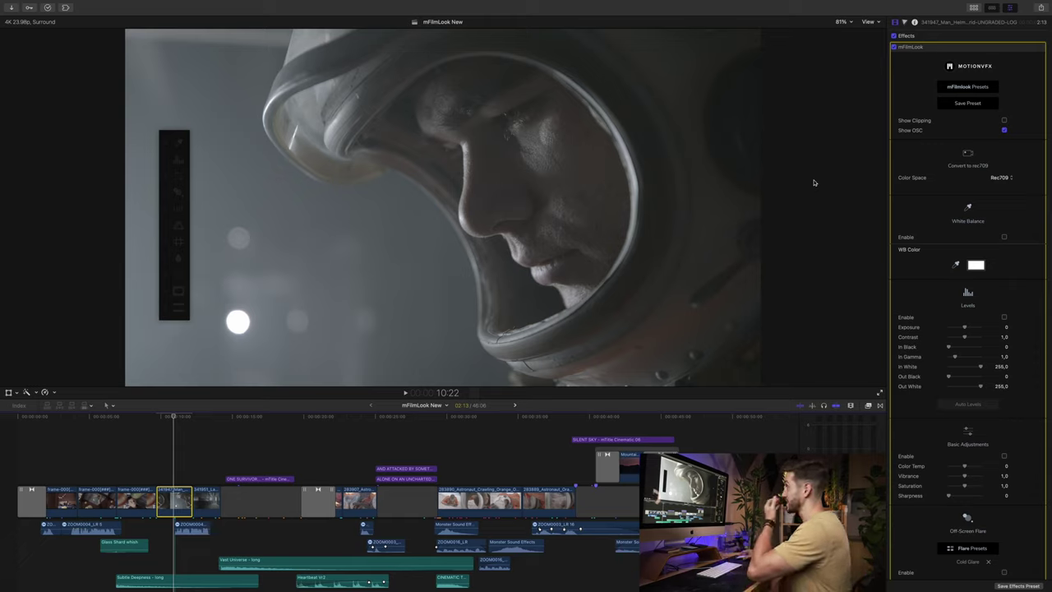
Step: Try the BM 4K Film v1 color space for mFilmLook's Rec709 conversion and settle on BM 4K Film v3
{"action": "left_click", "coordinate": [1006, 178]}
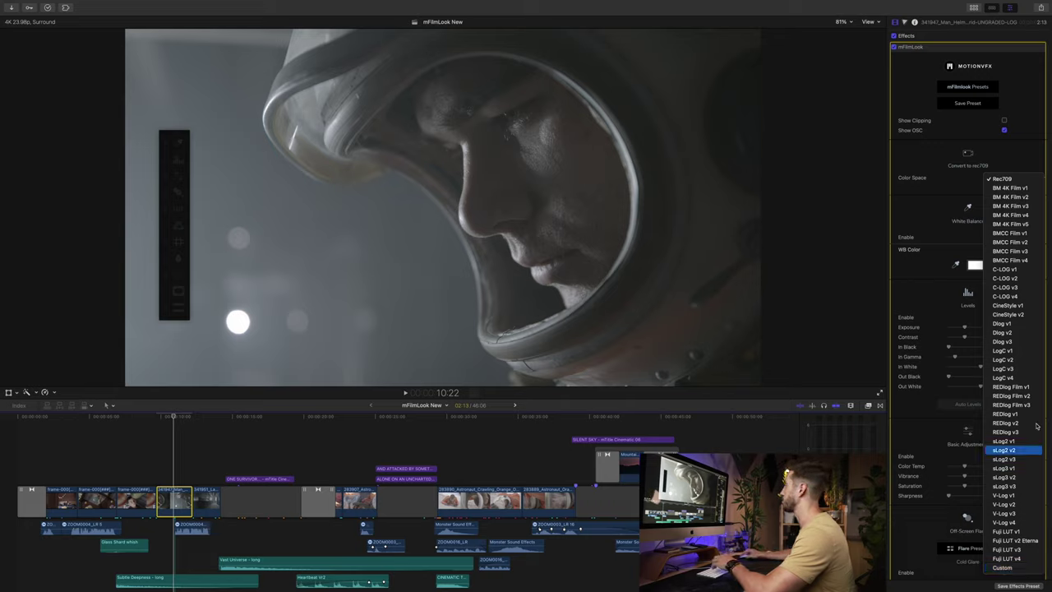
{"action": "left_click", "coordinate": [1015, 190]}
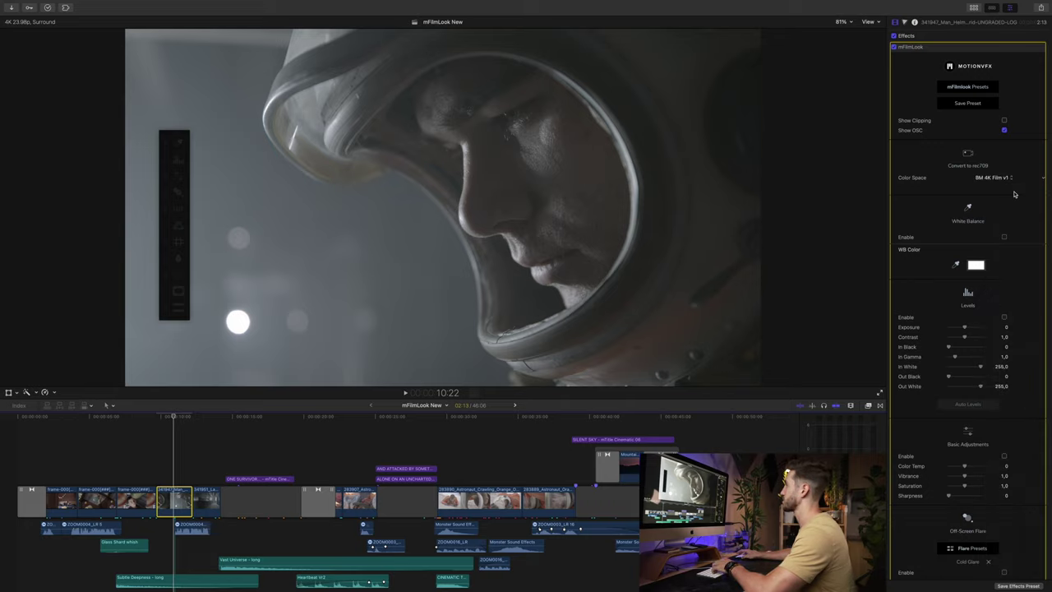
{"action": "left_click", "coordinate": [1004, 176]}
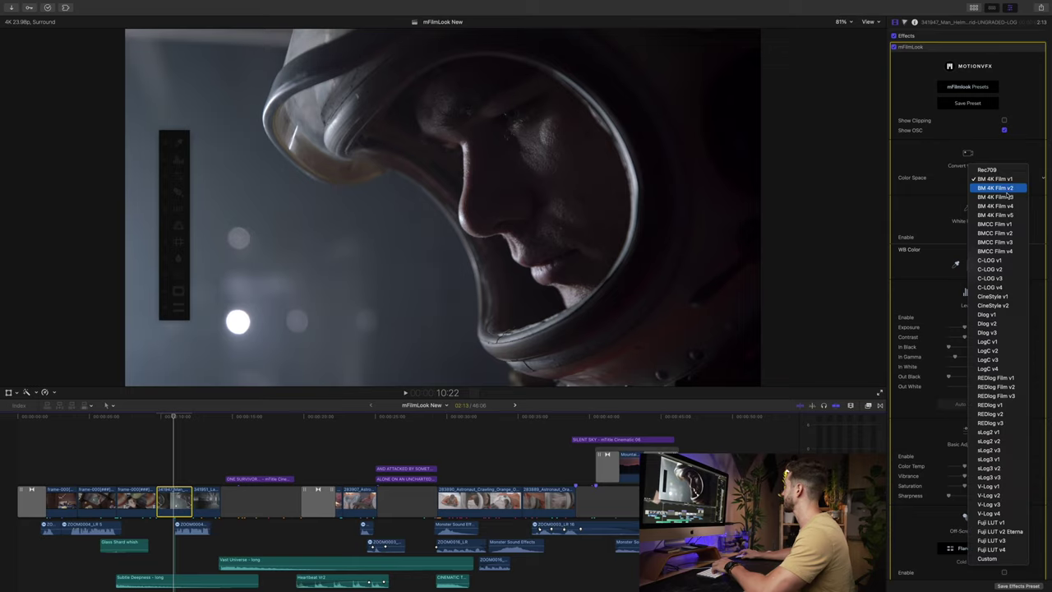
{"action": "left_click", "coordinate": [998, 181]}
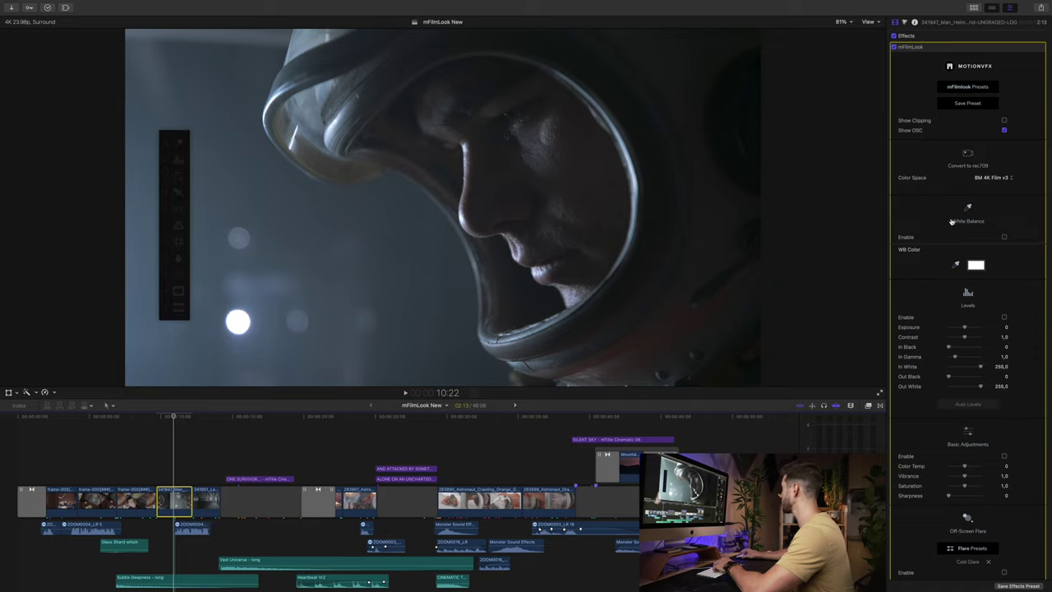
Step: Enable White Balance and sample its reference color from the helmet, compare it off and on, and resample from the background beside the white light
{"action": "left_click", "coordinate": [179, 145]}
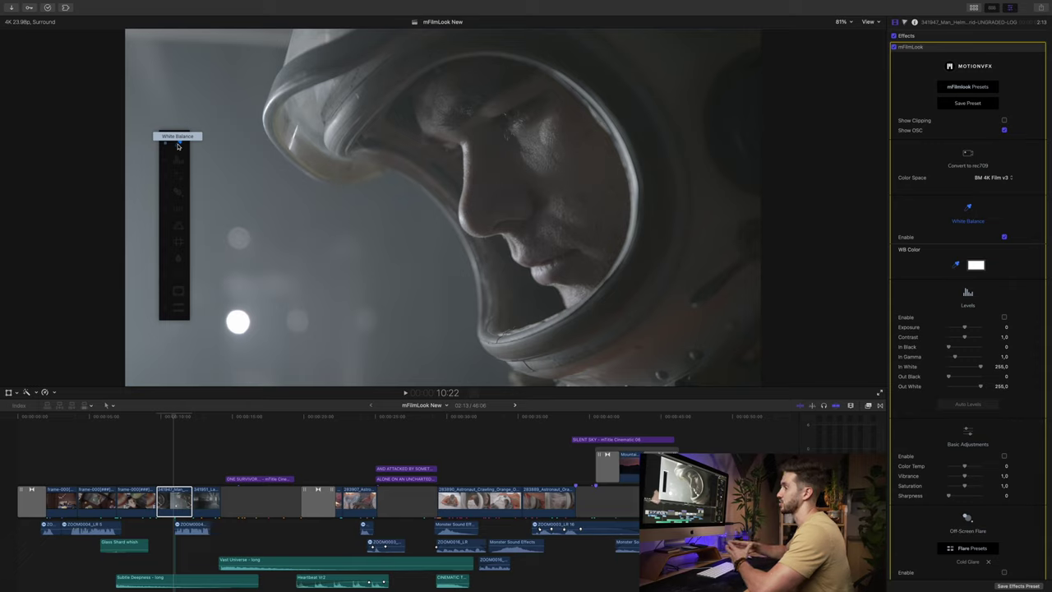
{"action": "left_click", "coordinate": [178, 143]}
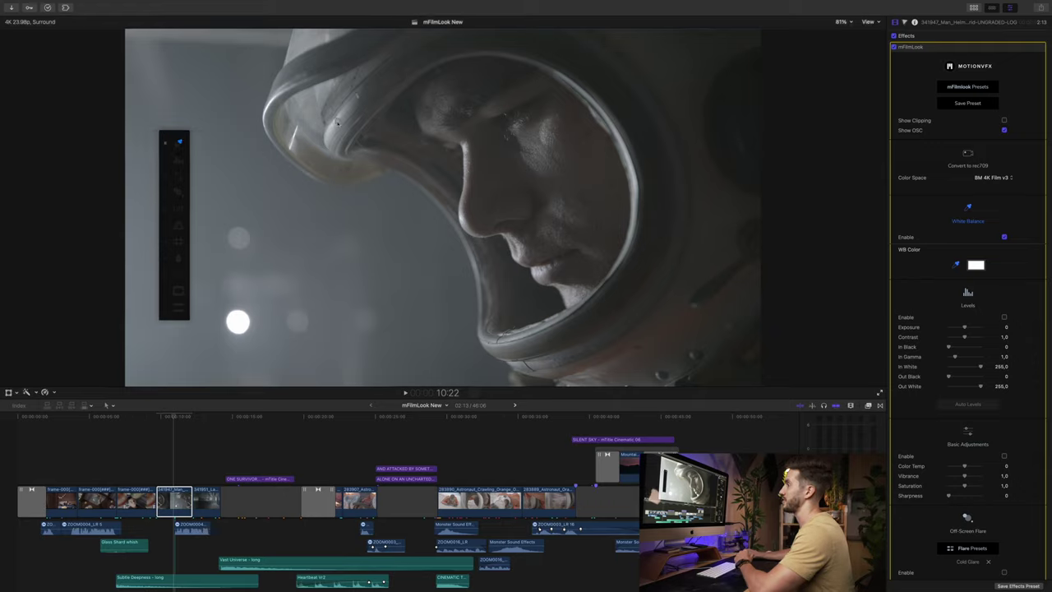
{"action": "left_click", "coordinate": [337, 122]}
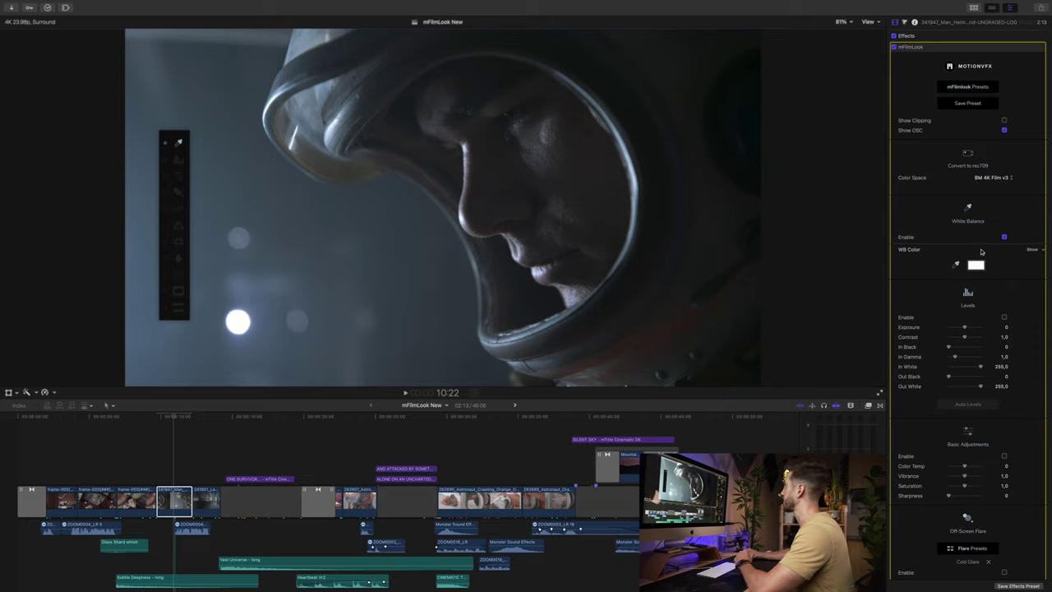
{"action": "left_click", "coordinate": [1004, 238]}
{"action": "left_click", "coordinate": [1005, 238]}
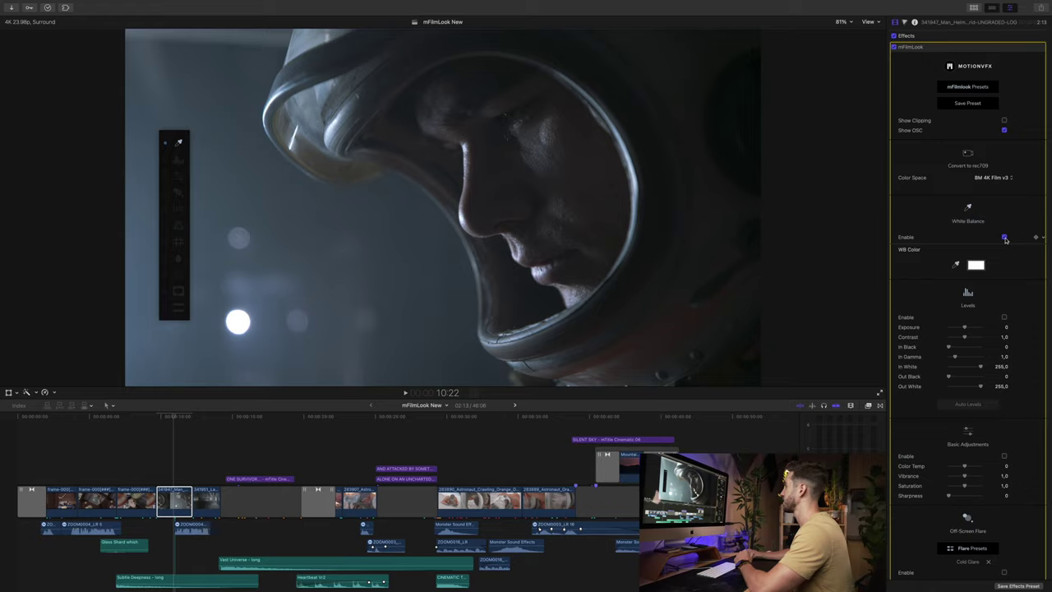
{"action": "left_click", "coordinate": [956, 264]}
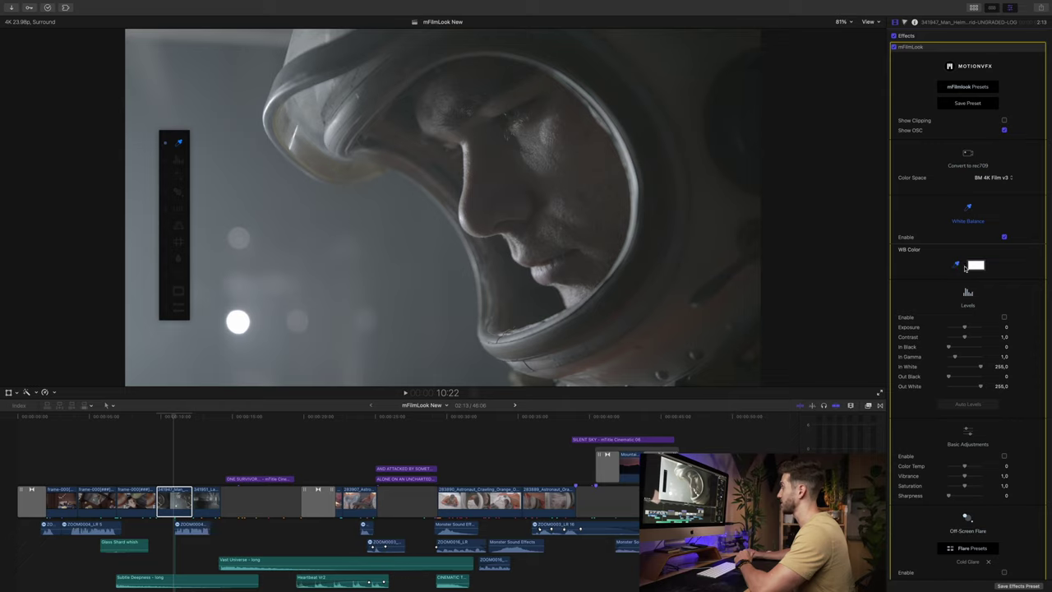
{"action": "left_click", "coordinate": [210, 294]}
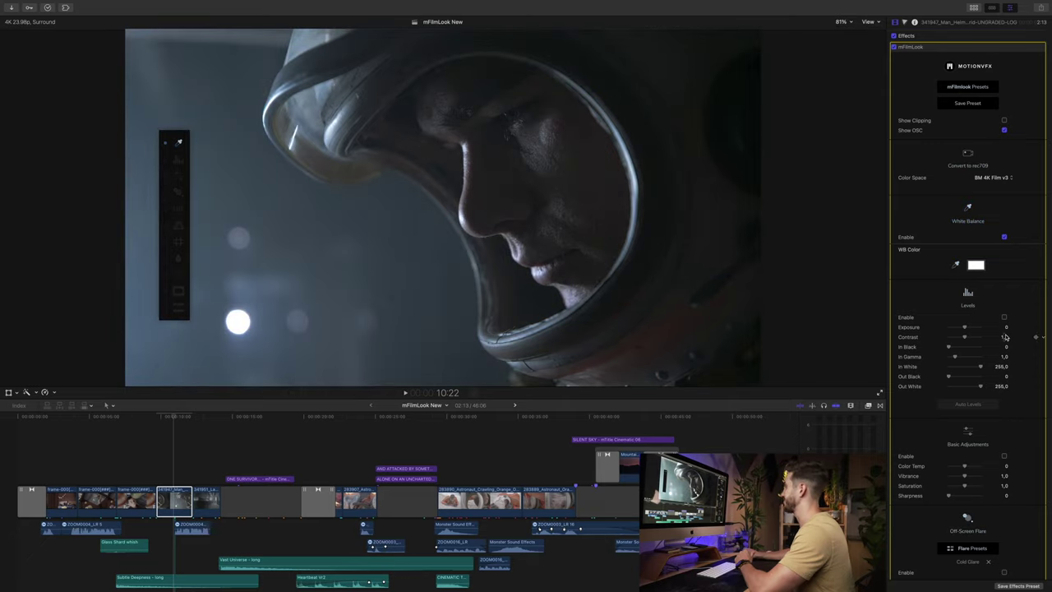
Step: Enable Levels, with the video scopes displayed for reference, and raise Contrast to about 1.06
{"action": "scroll", "coordinate": [997, 302], "scroll_direction": "down", "scroll_amount": 2}
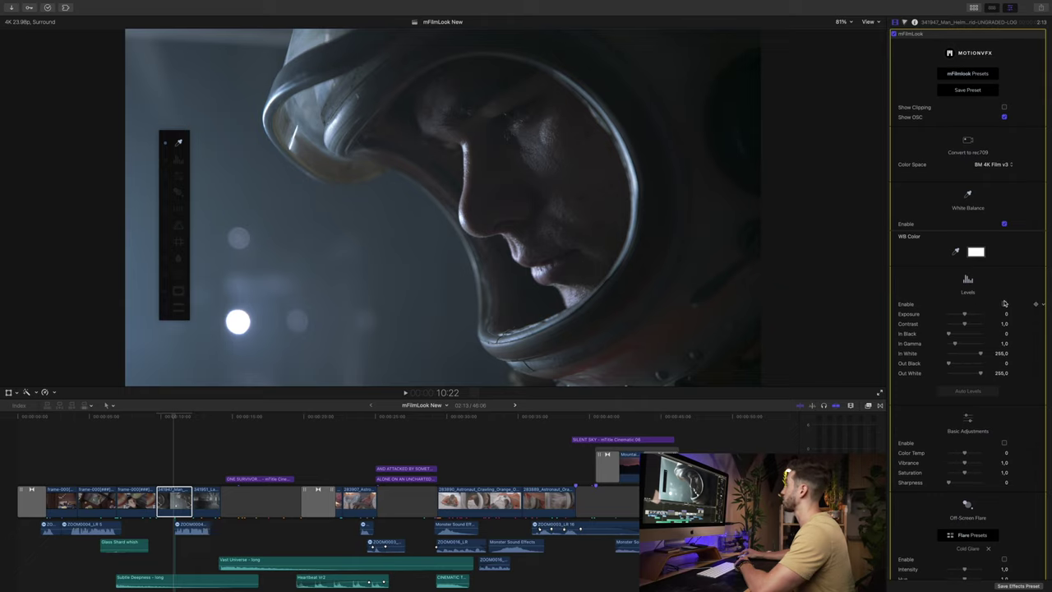
{"action": "scroll", "coordinate": [1004, 305], "scroll_direction": "up", "scroll_amount": 1}
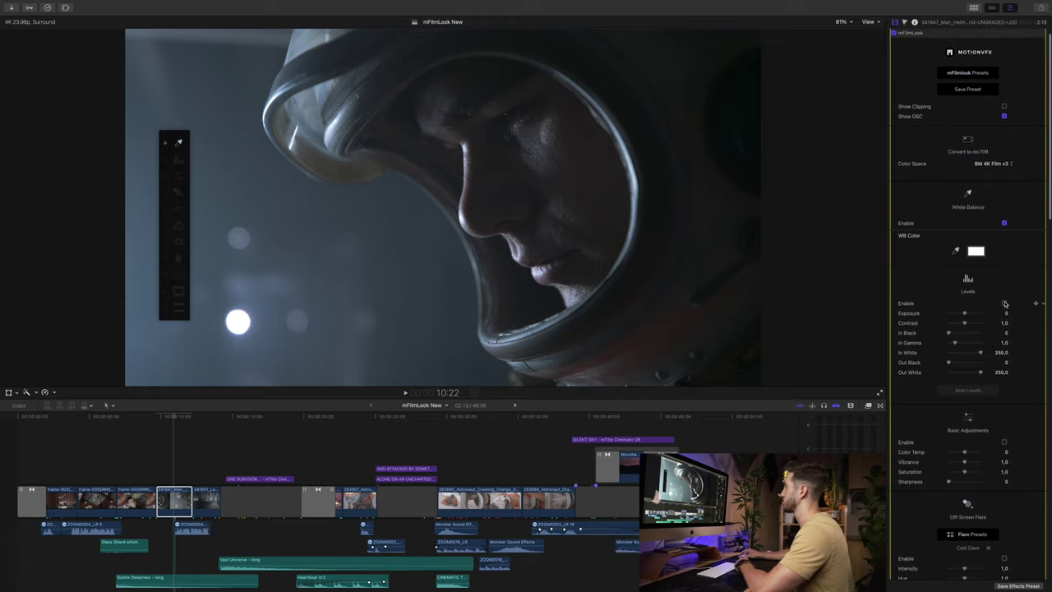
{"action": "left_click", "coordinate": [1004, 303]}
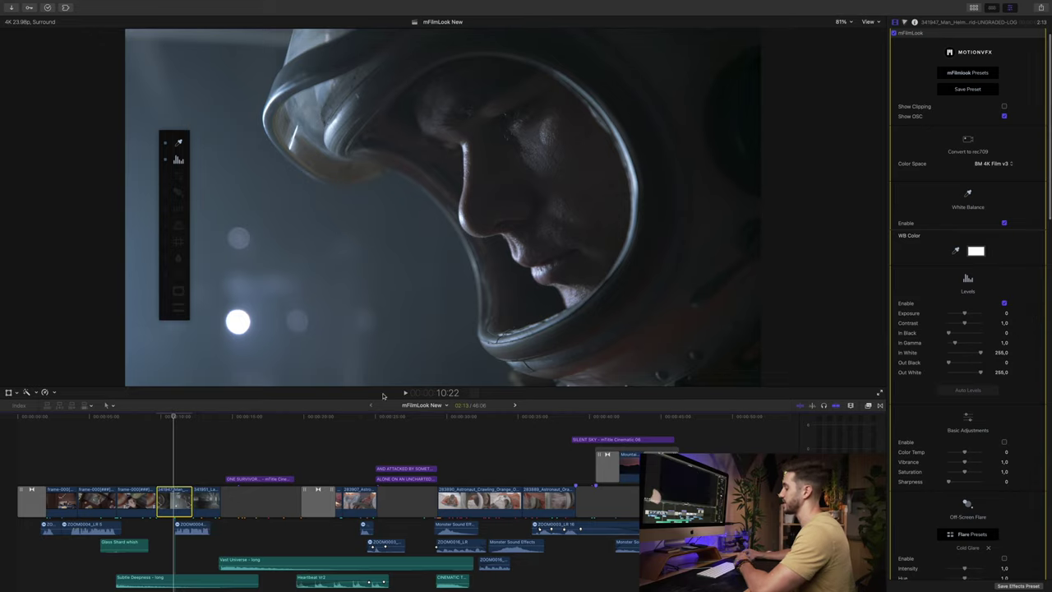
{"action": "key", "text": "super+7"}
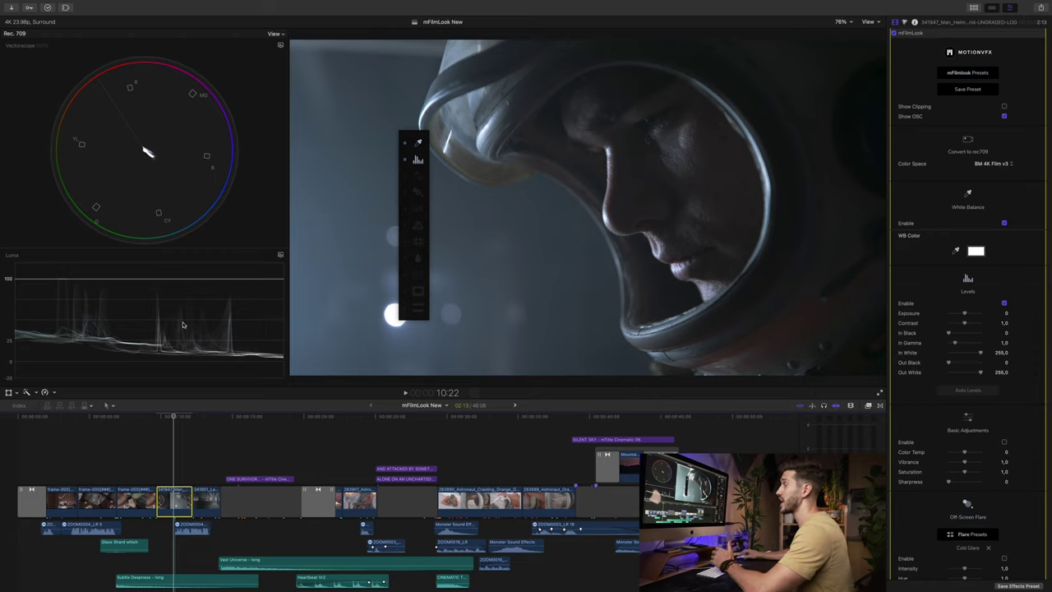
{"action": "left_click_drag", "start_coordinate": [965, 326], "coordinate": [967, 326]}
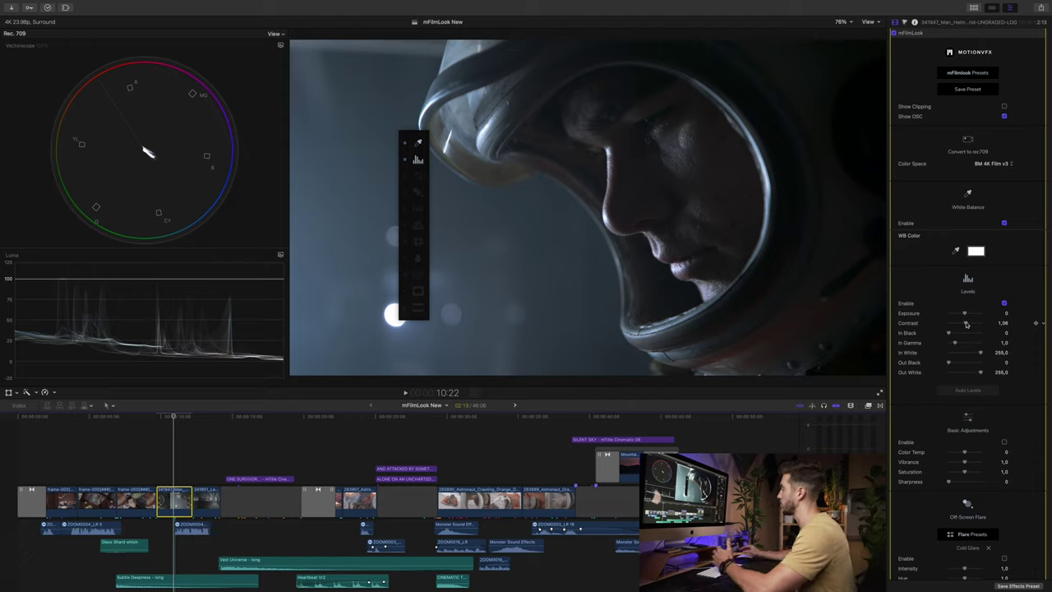
Step: Show the on-screen Levels controls and try their gamma and white handles
{"action": "left_click", "coordinate": [966, 323]}
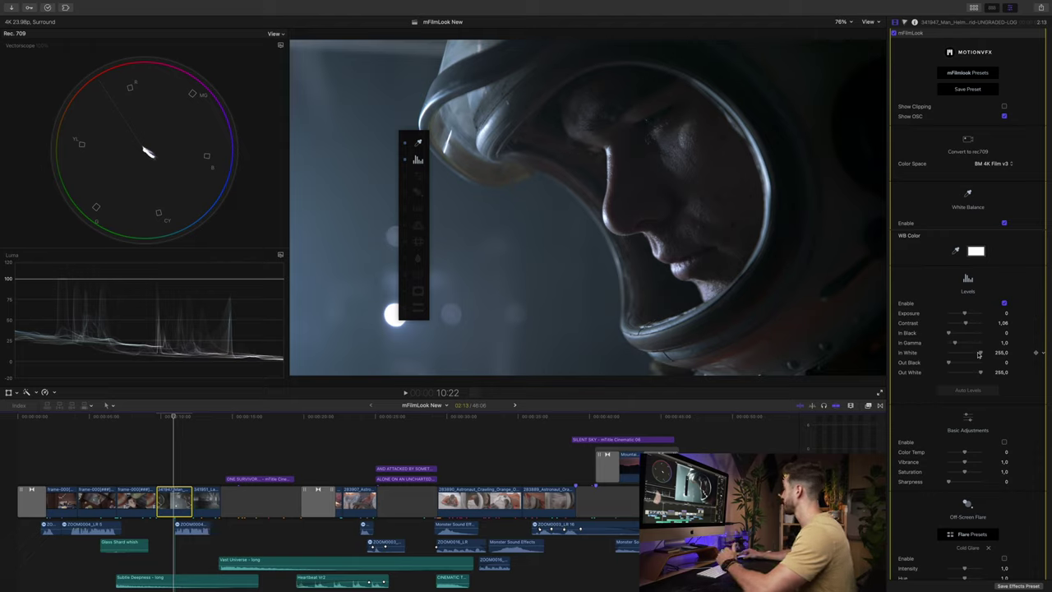
{"action": "left_click", "coordinate": [418, 161]}
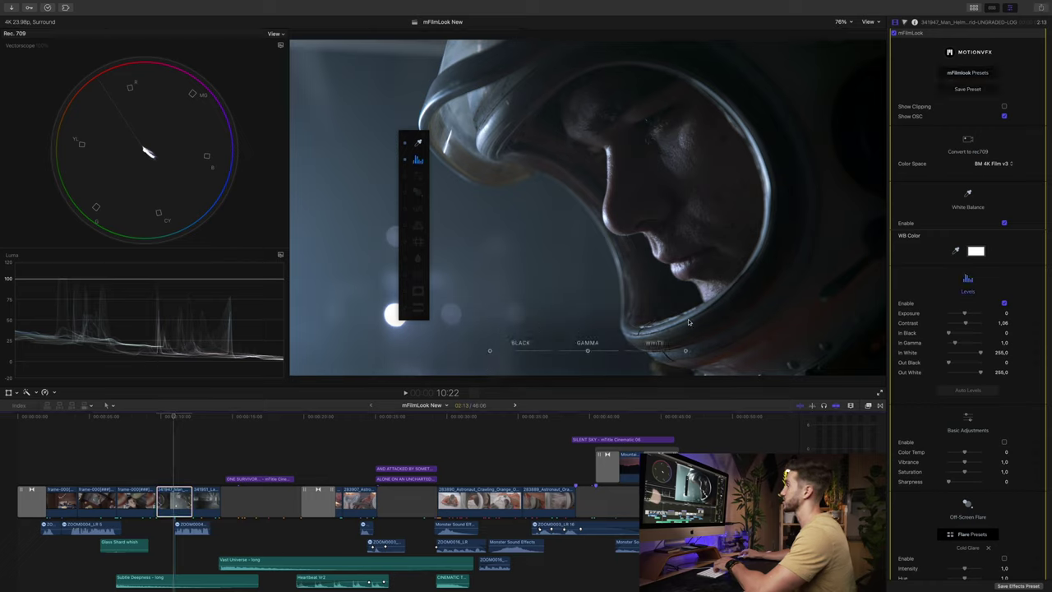
{"action": "mouse_move", "coordinate": [588, 351]}
{"action": "left_mouse_down"}
{"action": "mouse_move", "coordinate": [578, 351]}
{"action": "mouse_move", "coordinate": [588, 352]}
{"action": "left_mouse_up"}
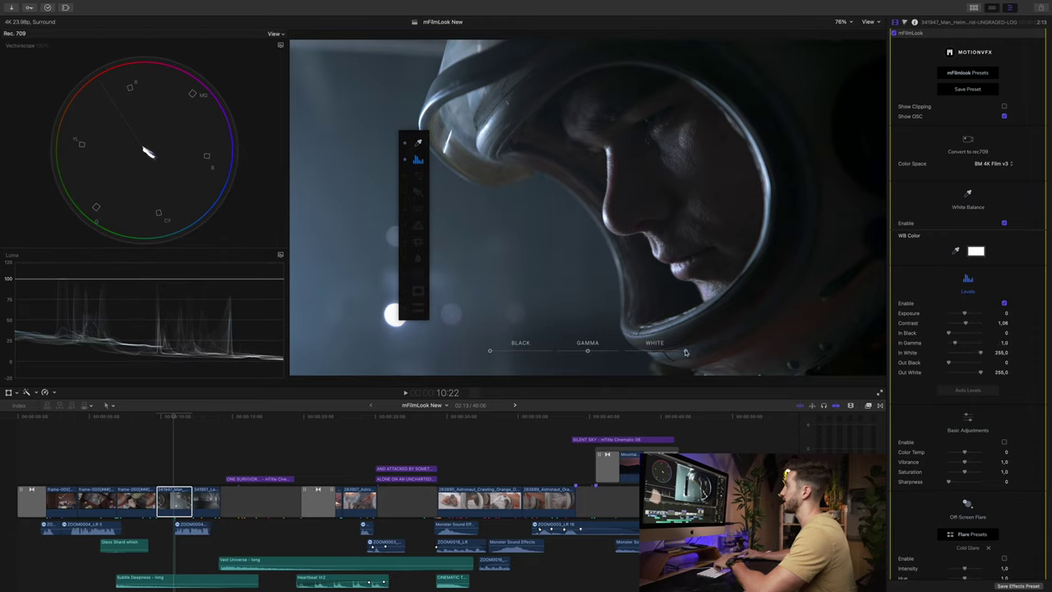
{"action": "mouse_move", "coordinate": [685, 352]}
{"action": "left_mouse_down"}
{"action": "mouse_move", "coordinate": [649, 353]}
{"action": "mouse_move", "coordinate": [702, 352]}
{"action": "left_mouse_up"}
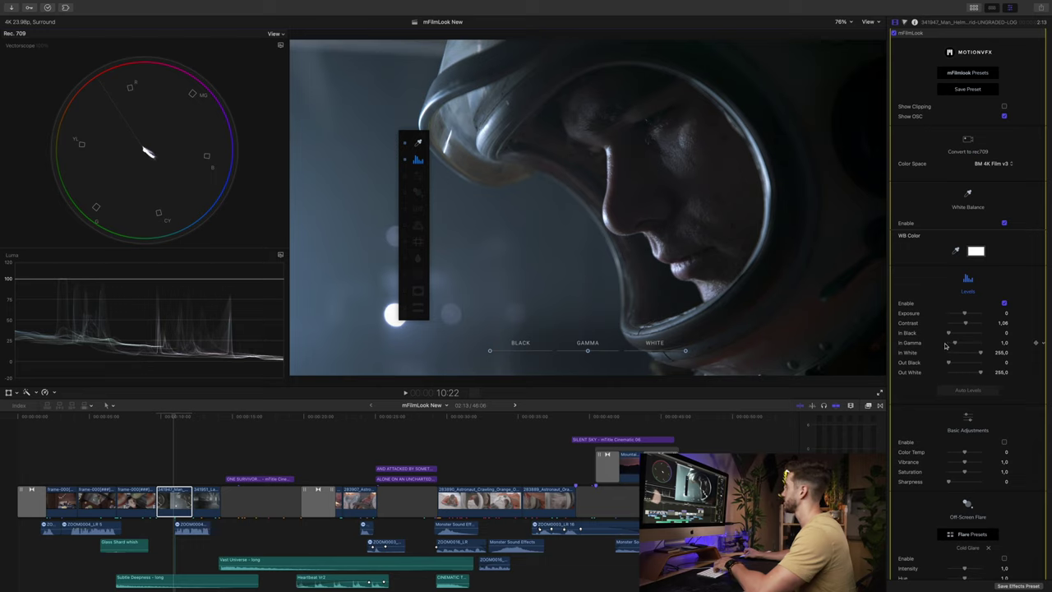
Step: Enable Basic Adjustments and use its on-screen controls to set Color Temp to about -0.14 and Saturation to about 1.12
{"action": "scroll", "coordinate": [946, 345], "scroll_direction": "down", "scroll_amount": 3}
{"action": "scroll", "coordinate": [946, 345], "scroll_direction": "down", "scroll_amount": 3}
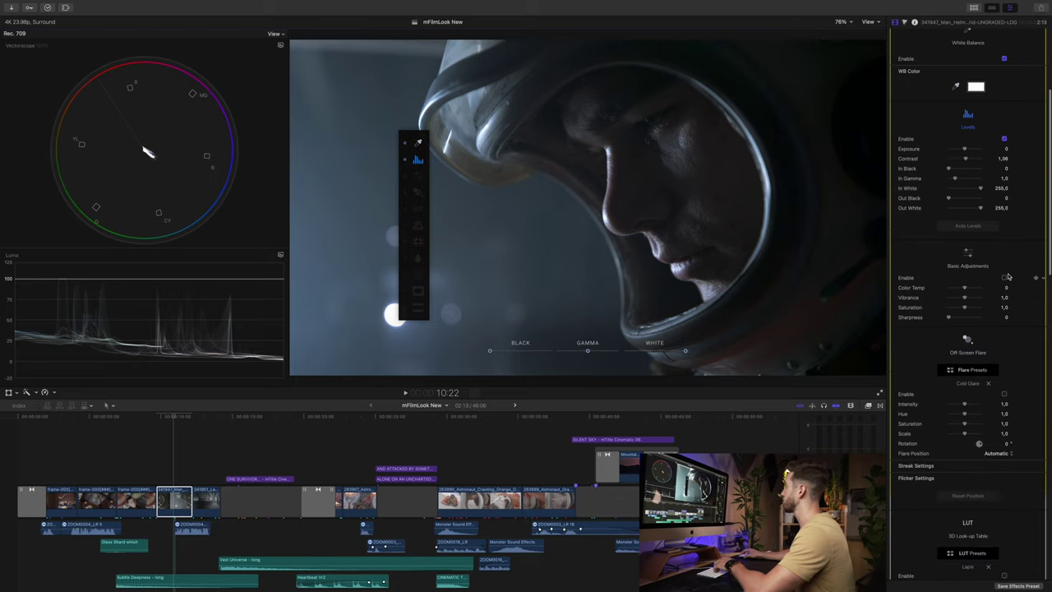
{"action": "left_click", "coordinate": [1003, 278]}
{"action": "left_click", "coordinate": [416, 180]}
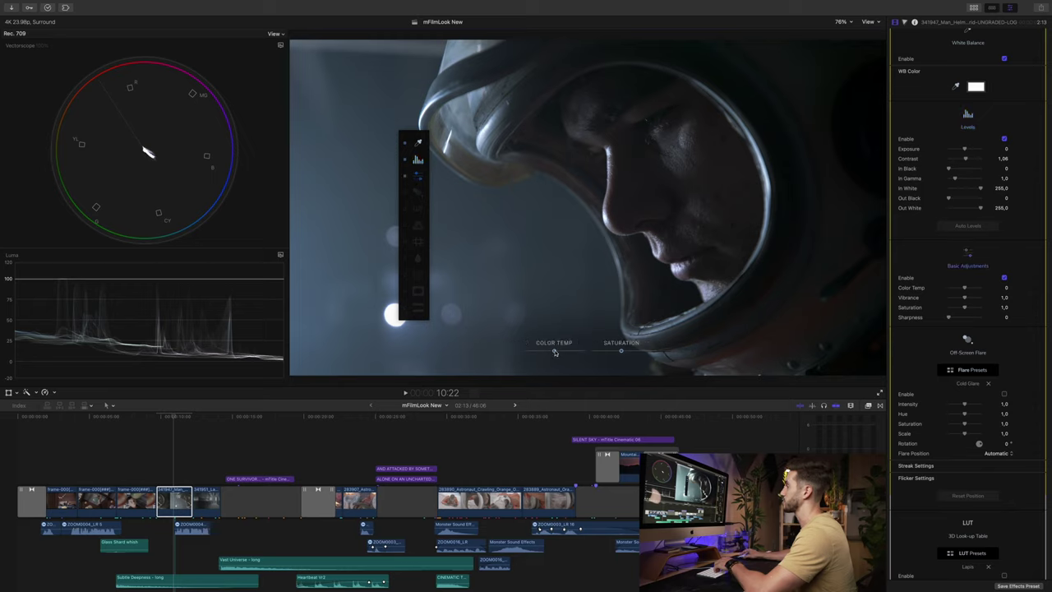
{"action": "mouse_move", "coordinate": [555, 352]}
{"action": "left_mouse_down"}
{"action": "mouse_move", "coordinate": [543, 352]}
{"action": "mouse_move", "coordinate": [564, 352]}
{"action": "mouse_move", "coordinate": [551, 352]}
{"action": "left_mouse_up"}
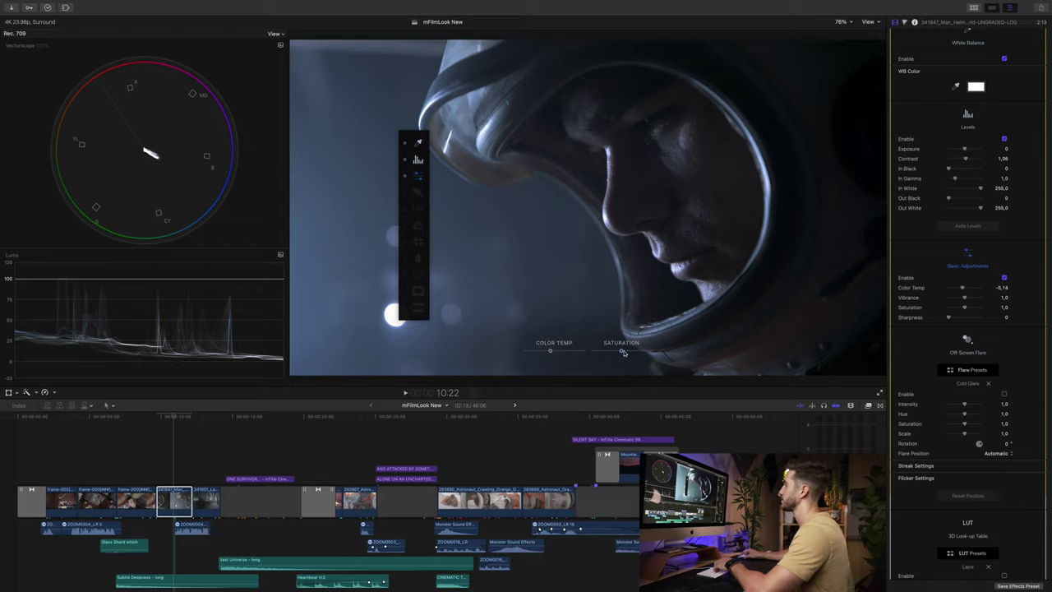
{"action": "left_click_drag", "start_coordinate": [623, 352], "coordinate": [625, 353]}
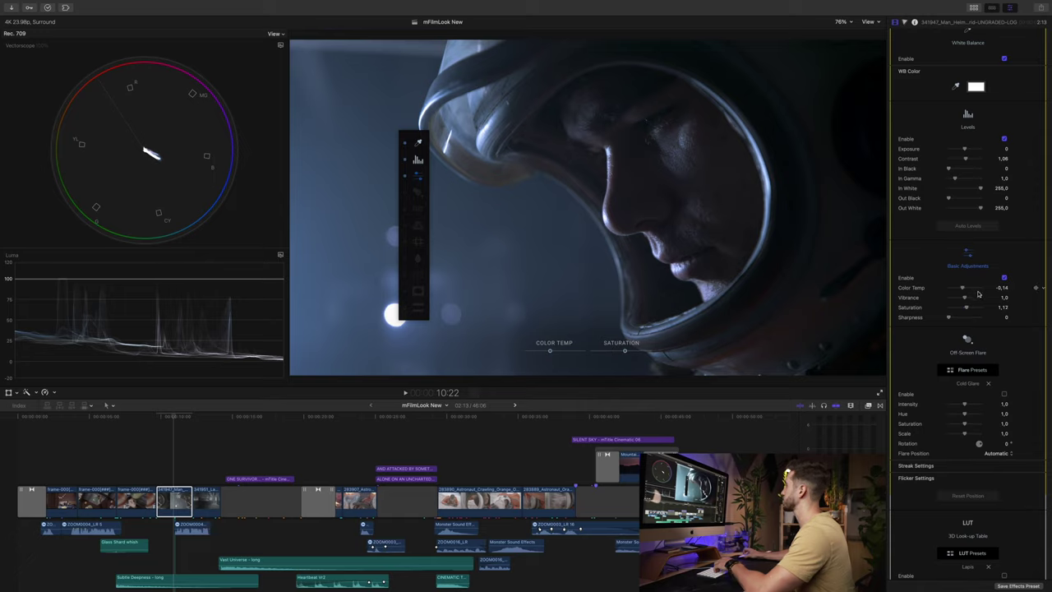
Step: Raise Vibrance to about 1.26 and lower Saturation to about 0.94 in Basic Adjustments
{"action": "scroll", "coordinate": [978, 293], "scroll_direction": "down", "scroll_amount": 1}
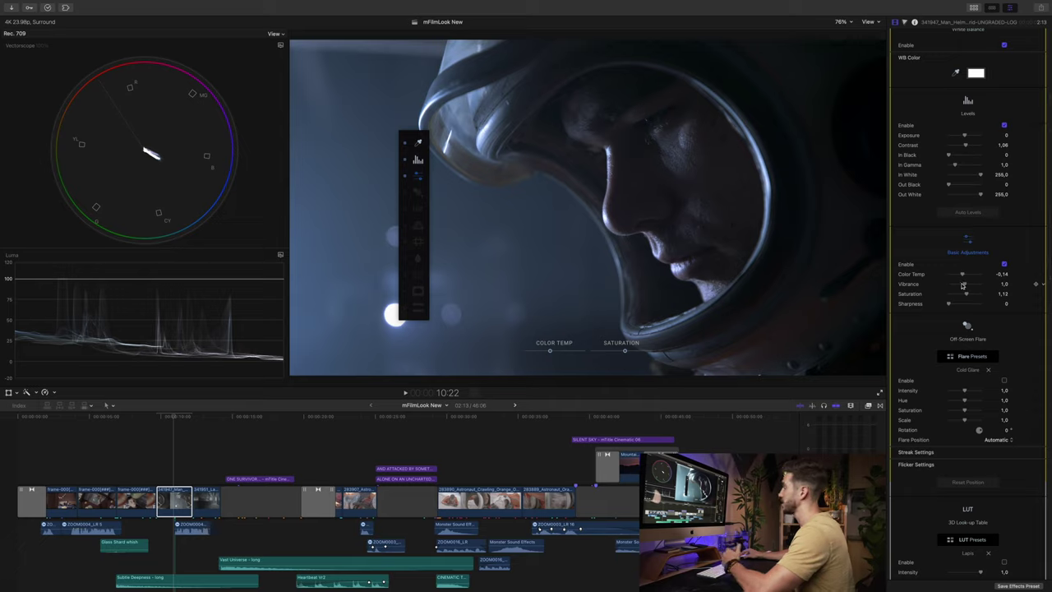
{"action": "scroll", "coordinate": [966, 284], "scroll_direction": "up", "scroll_amount": 1}
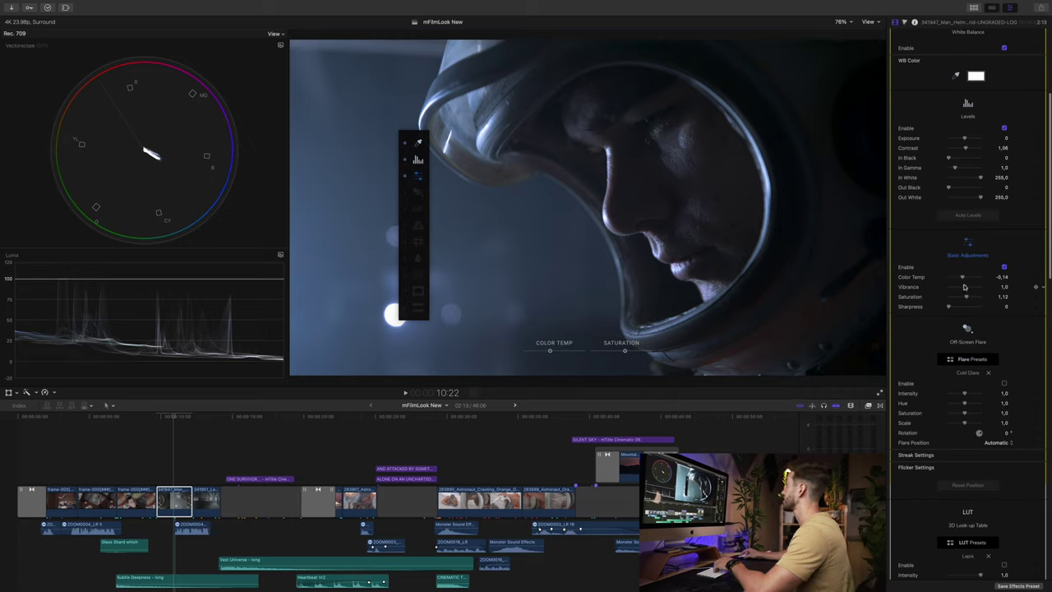
{"action": "mouse_move", "coordinate": [965, 287]}
{"action": "left_mouse_down"}
{"action": "mouse_move", "coordinate": [963, 299]}
{"action": "mouse_move", "coordinate": [969, 288]}
{"action": "left_mouse_up"}
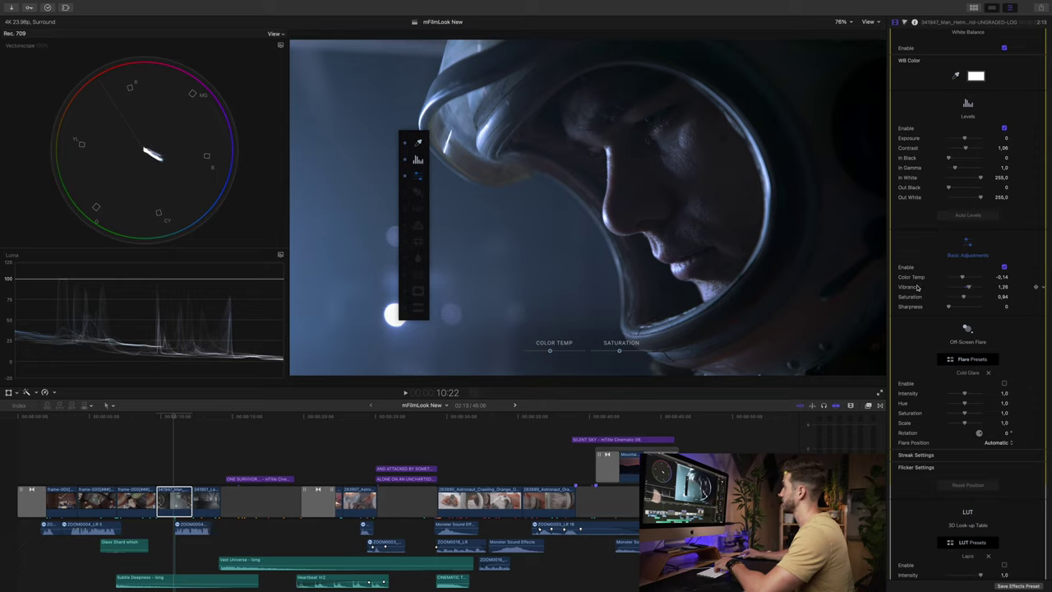
Step: Try stronger Sharpness amounts in Basic Adjustments and settle on about 0.09
{"action": "mouse_move", "coordinate": [950, 308]}
{"action": "left_mouse_down"}
{"action": "mouse_move", "coordinate": [976, 308]}
{"action": "mouse_move", "coordinate": [959, 309]}
{"action": "left_mouse_up"}
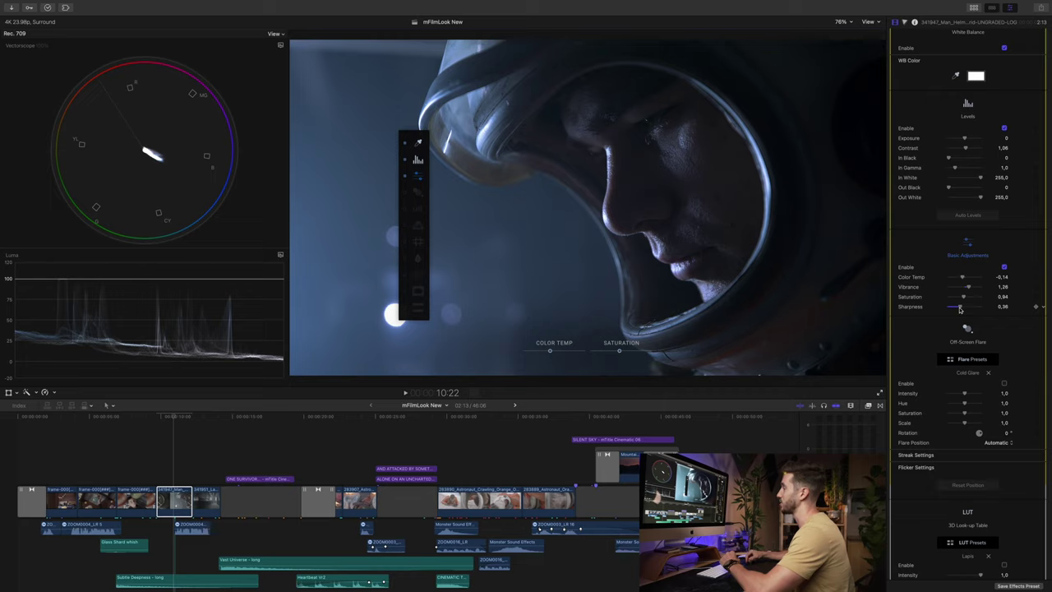
{"action": "left_click", "coordinate": [962, 308]}
{"action": "left_click_drag", "start_coordinate": [962, 309], "coordinate": [957, 309]}
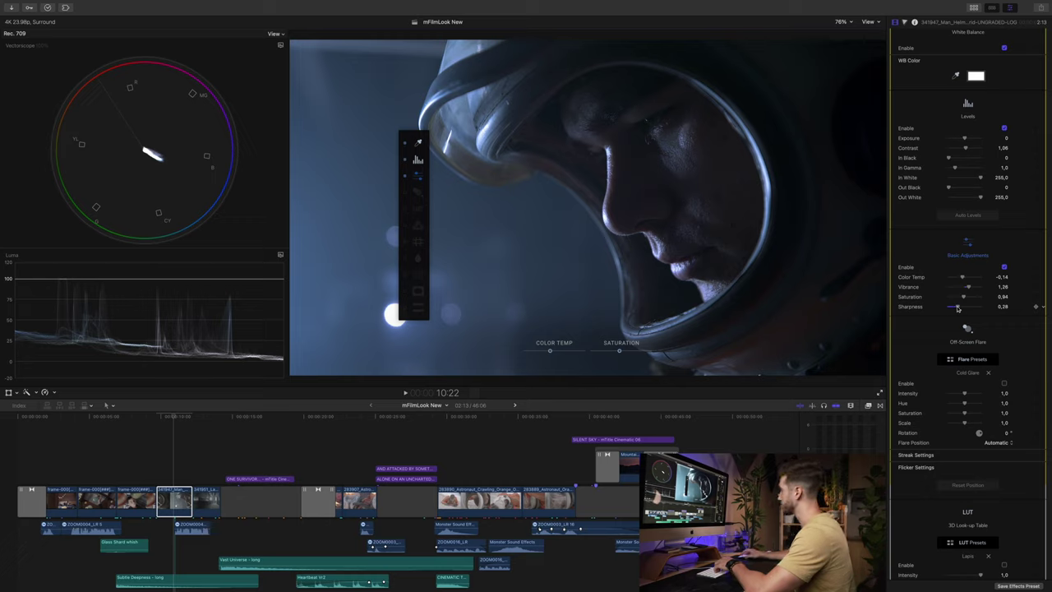
{"action": "left_click_drag", "start_coordinate": [958, 306], "coordinate": [951, 306]}
Step: Enable the Off-Screen Flare with the Cold Glare preset and move the on-screen control palette away from the white light
{"action": "scroll", "coordinate": [981, 362], "scroll_direction": "down", "scroll_amount": 1}
{"action": "scroll", "coordinate": [981, 368], "scroll_direction": "down", "scroll_amount": 5}
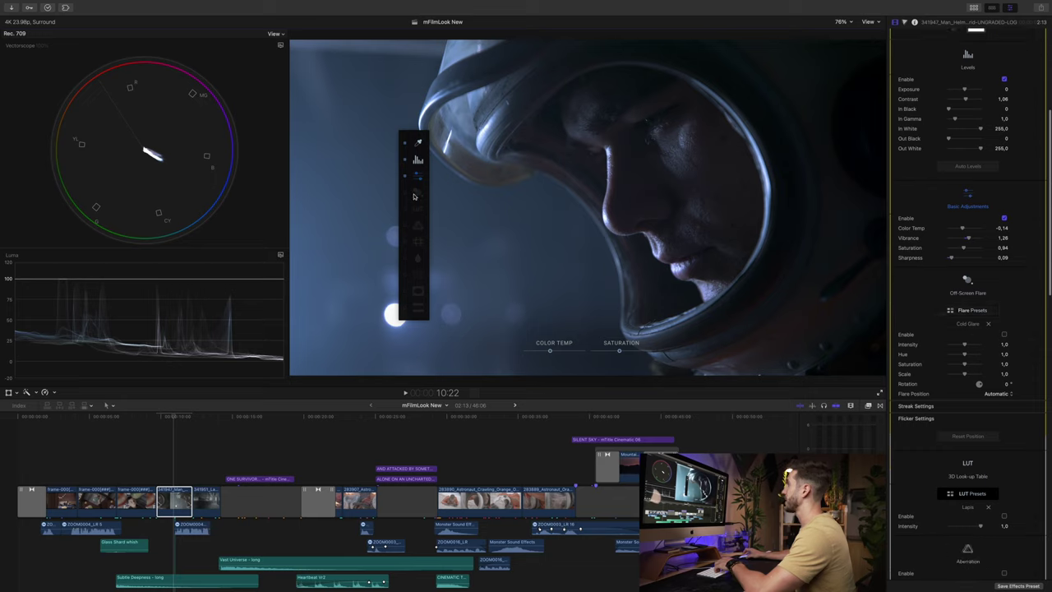
{"action": "scroll", "coordinate": [979, 291], "scroll_direction": "down", "scroll_amount": 2}
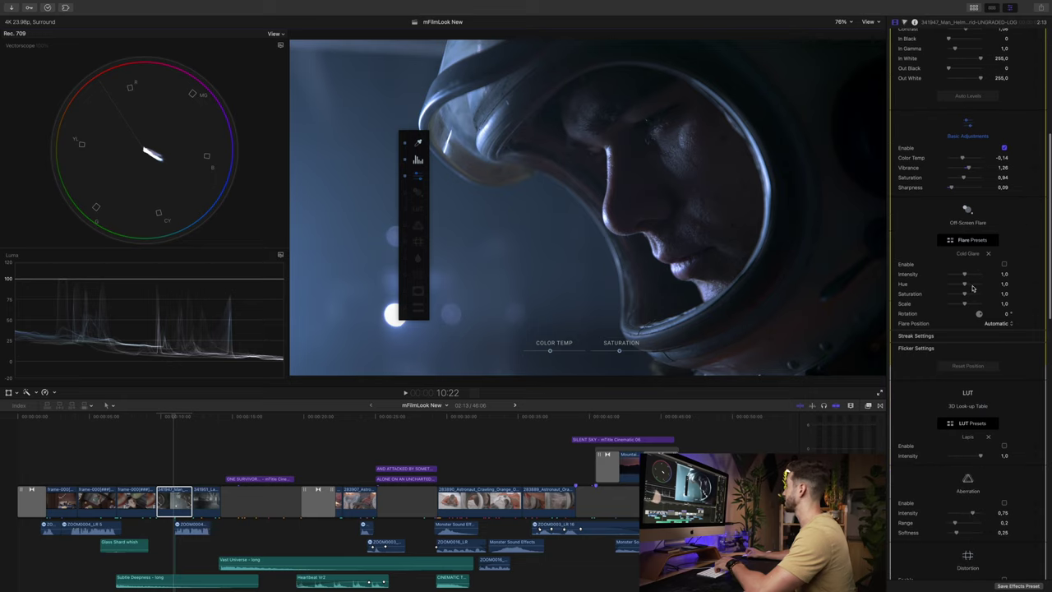
{"action": "left_click_drag", "start_coordinate": [411, 136], "coordinate": [342, 115]}
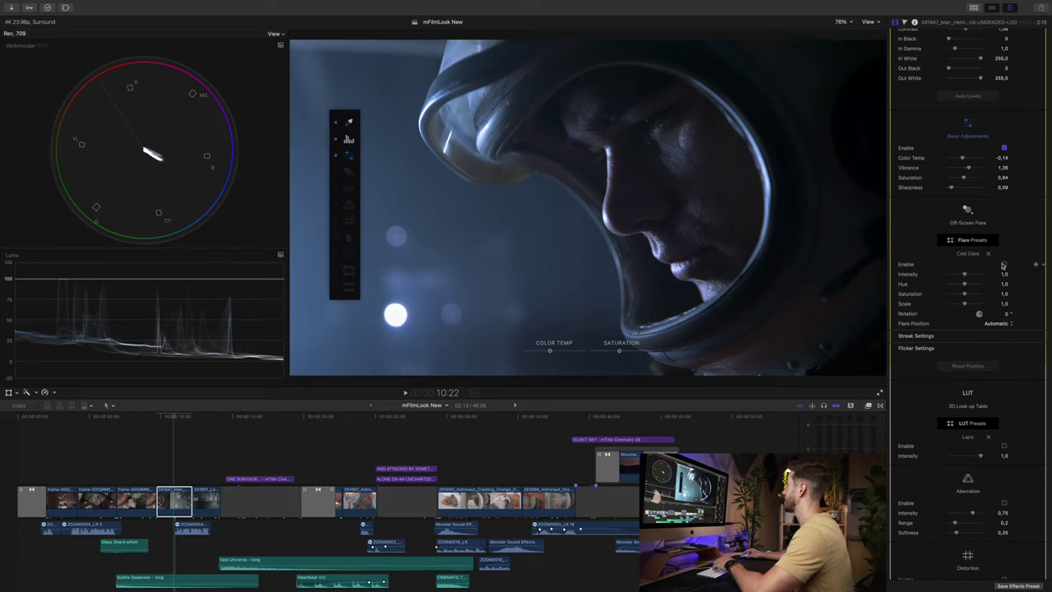
{"action": "left_click", "coordinate": [348, 175]}
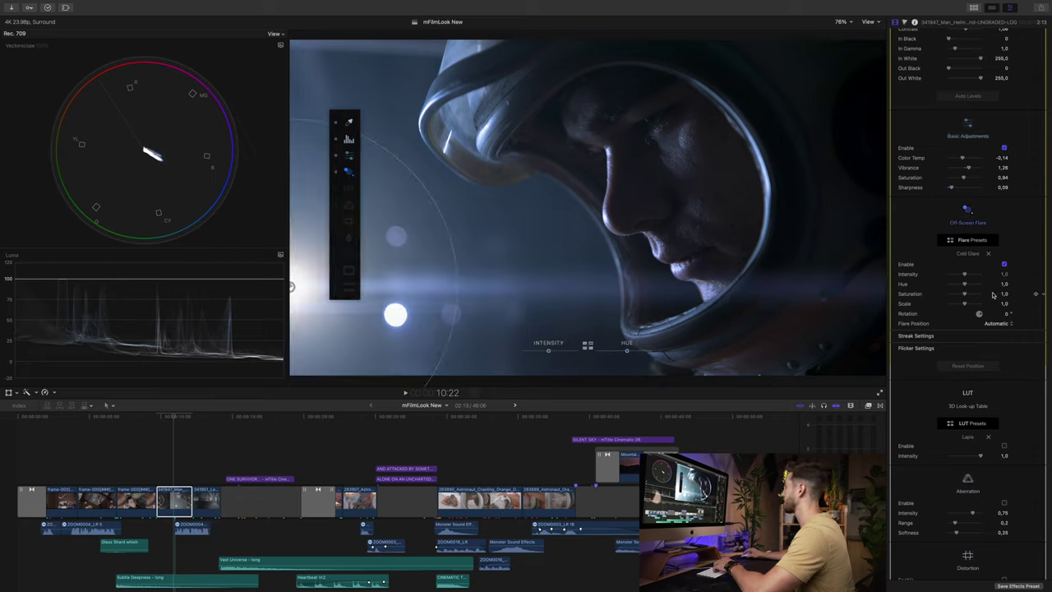
{"action": "left_click_drag", "start_coordinate": [346, 109], "coordinate": [380, 50]}
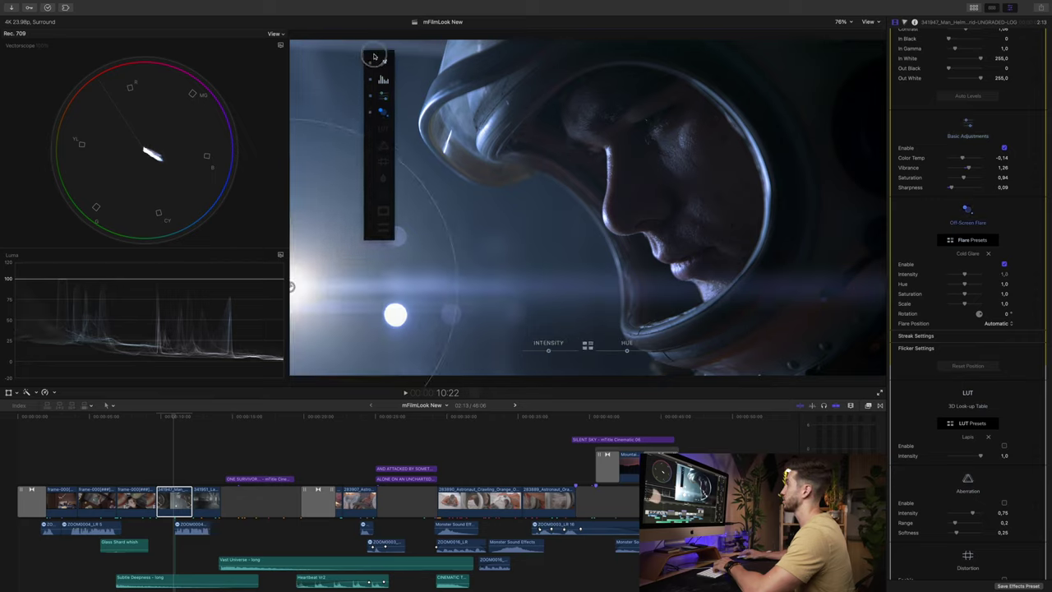
Step: Place the flare over the white light in the background and reduce its Intensity to about 0.76
{"action": "left_click_drag", "start_coordinate": [292, 289], "coordinate": [380, 313]}
{"action": "left_click_drag", "start_coordinate": [549, 351], "coordinate": [541, 351]}
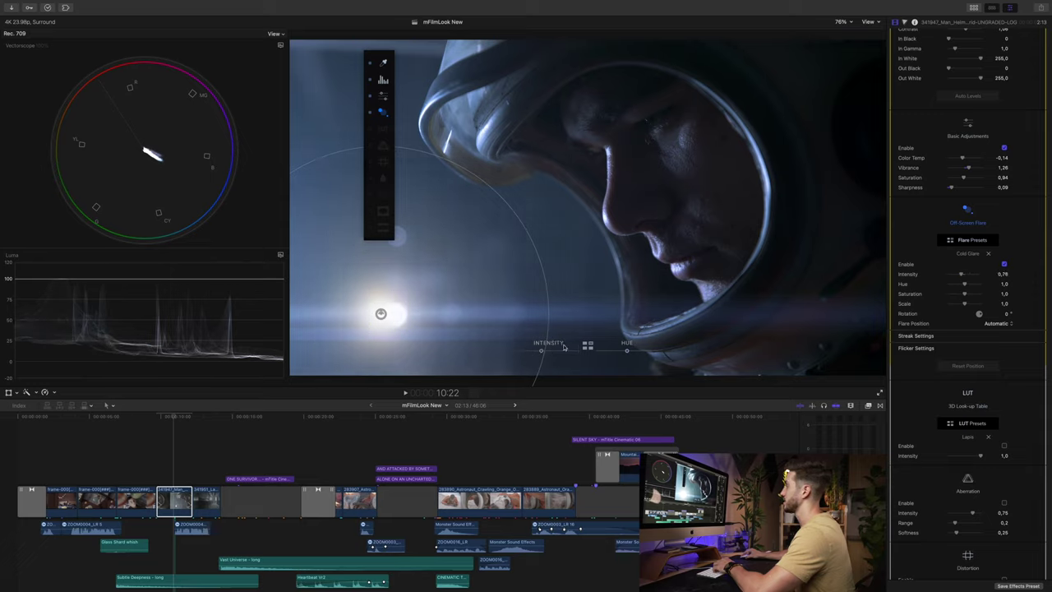
{"action": "mouse_move", "coordinate": [381, 319]}
{"action": "left_mouse_down"}
{"action": "mouse_move", "coordinate": [398, 313]}
{"action": "mouse_move", "coordinate": [272, 202]}
{"action": "mouse_move", "coordinate": [227, 209]}
{"action": "mouse_move", "coordinate": [394, 322]}
{"action": "left_mouse_up"}
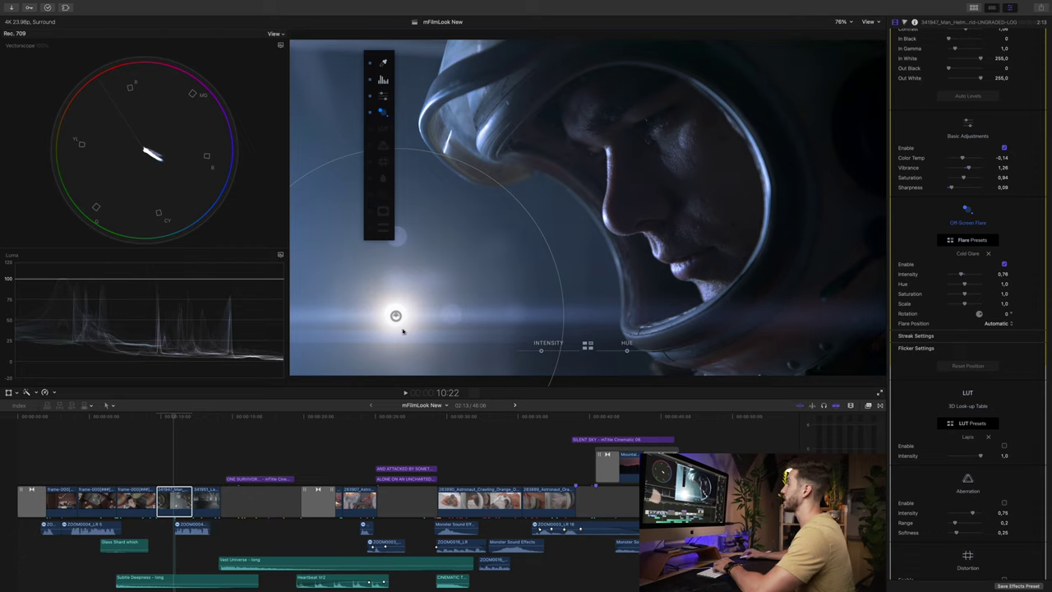
Step: At the clip's start, switch Flare Position to Manual and keyframe Position X and Y over the white light, about 0.13 and 0.18
{"action": "left_click_drag", "start_coordinate": [175, 417], "coordinate": [157, 418]}
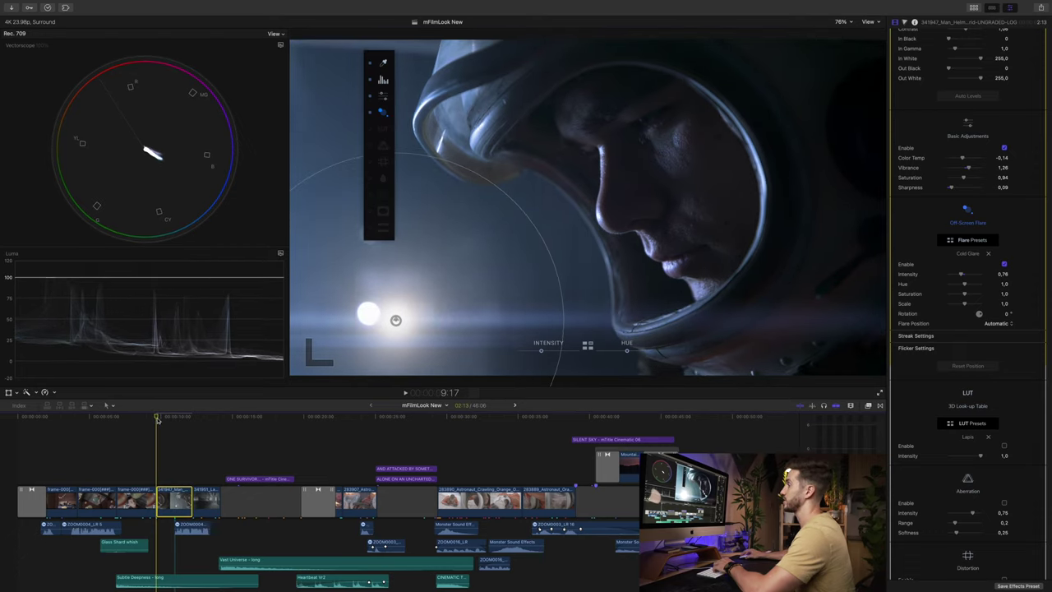
{"action": "left_click", "coordinate": [996, 323]}
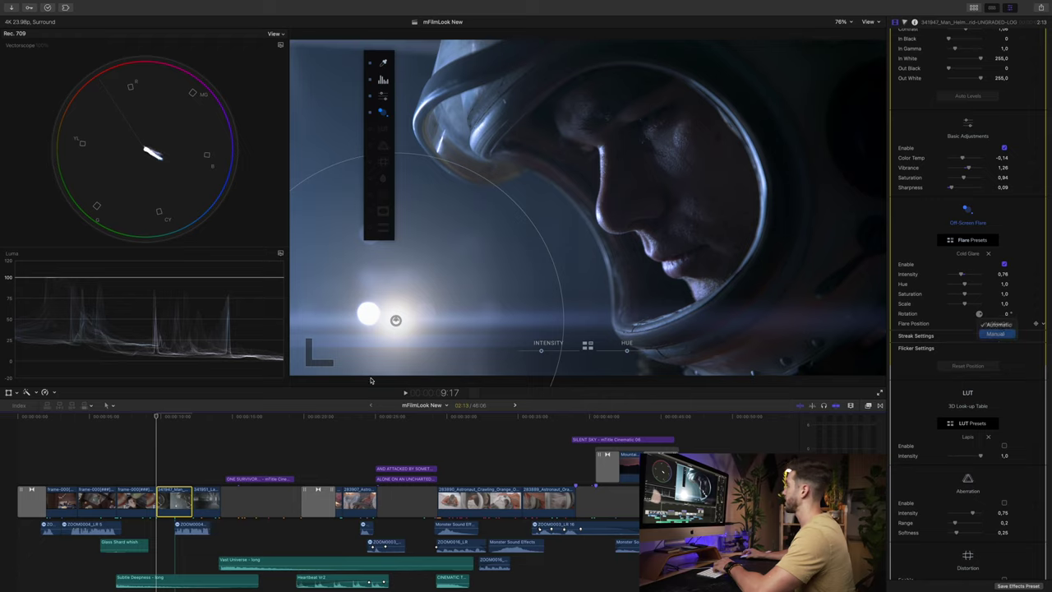
{"action": "left_click", "coordinate": [996, 334]}
{"action": "left_click", "coordinate": [1037, 344]}
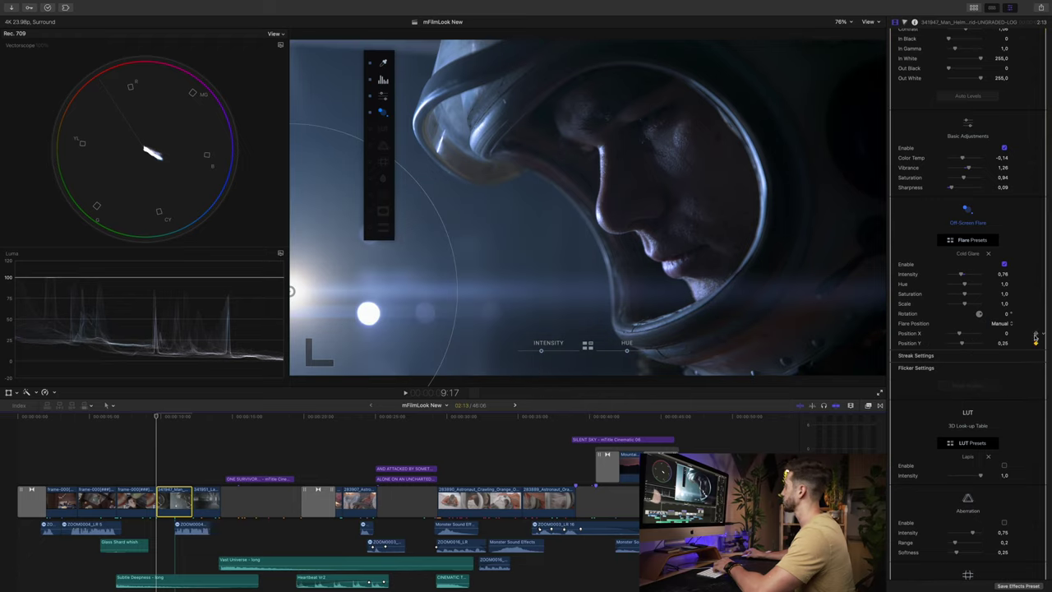
{"action": "left_click_drag", "start_coordinate": [298, 294], "coordinate": [371, 315]}
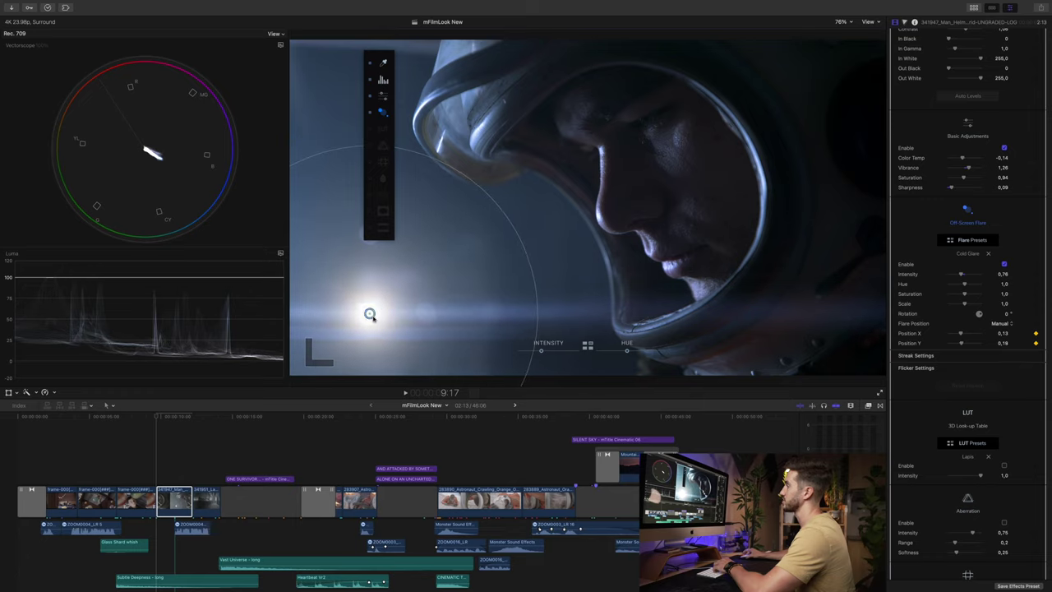
Step: Advance through the clip and keyframe the flare onto the moving light at successive frames, up to 11:04
{"action": "key", "text": "space"}
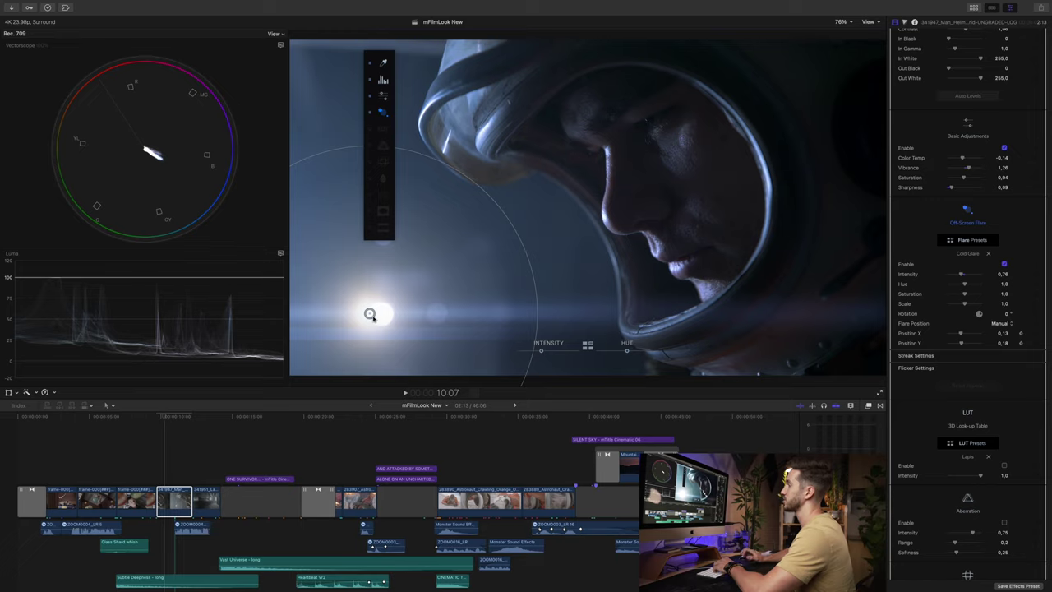
{"action": "left_click_drag", "start_coordinate": [370, 315], "coordinate": [382, 315]}
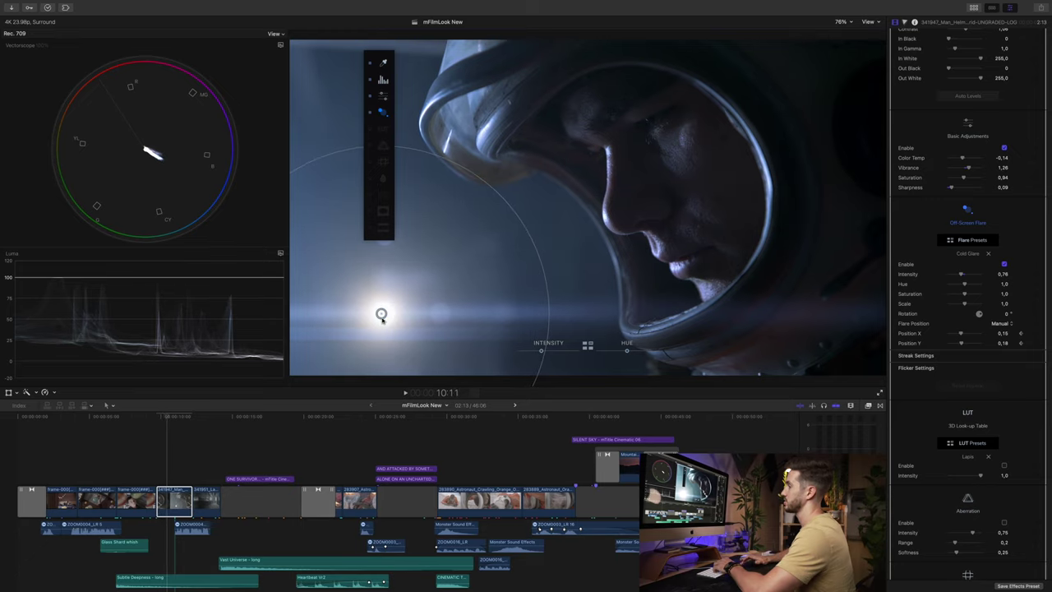
{"action": "left_click_drag", "start_coordinate": [381, 315], "coordinate": [389, 315]}
{"action": "key", "text": "space"}
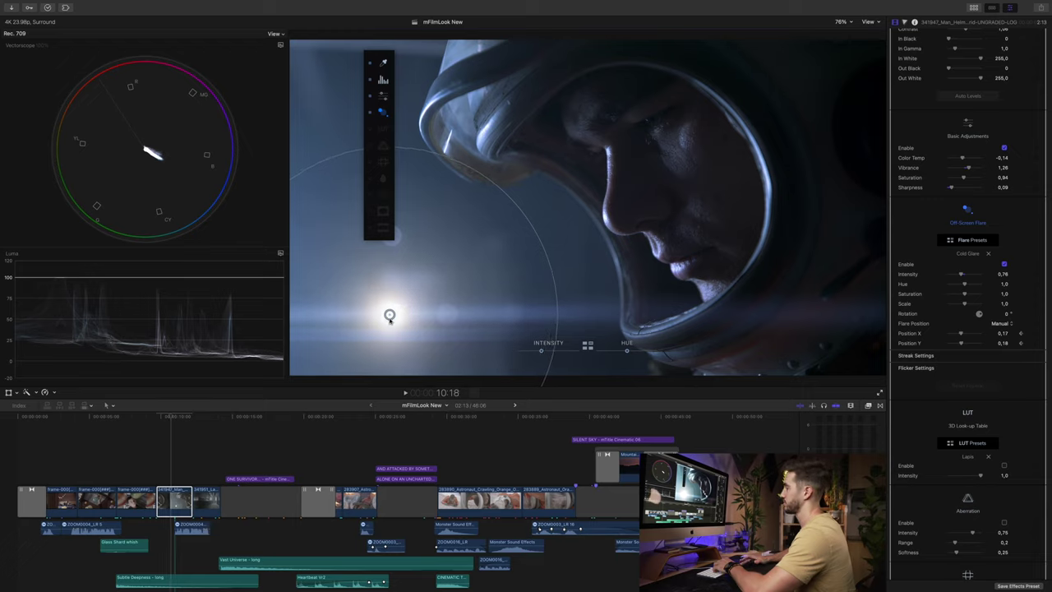
{"action": "left_click_drag", "start_coordinate": [389, 316], "coordinate": [402, 321]}
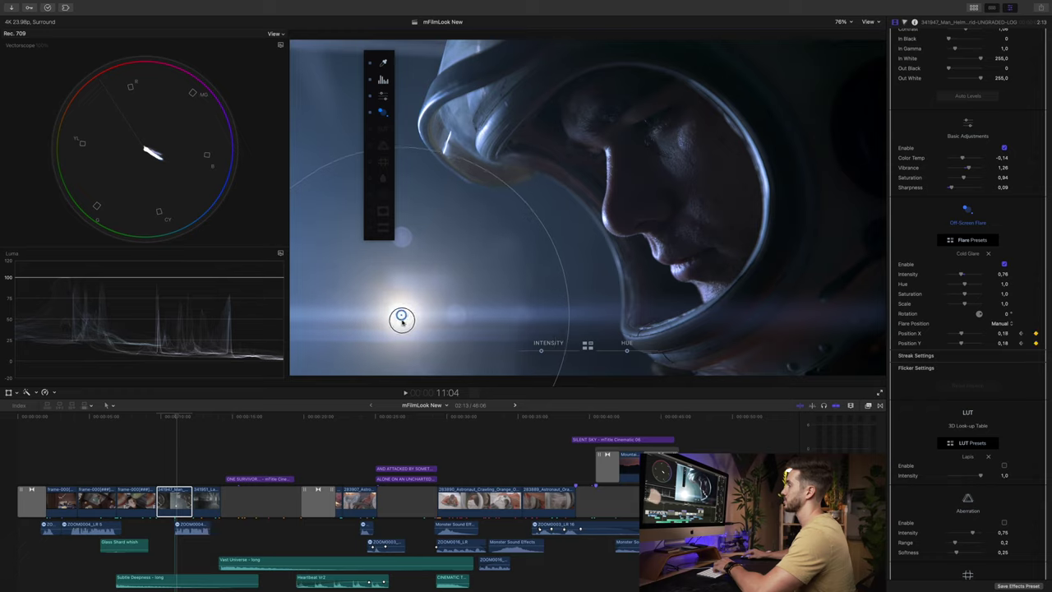
Step: Keyframe the flare onto the light through the rest of the clip, bringing Position X to about 0.22 at its end
{"action": "key", "text": "space"}
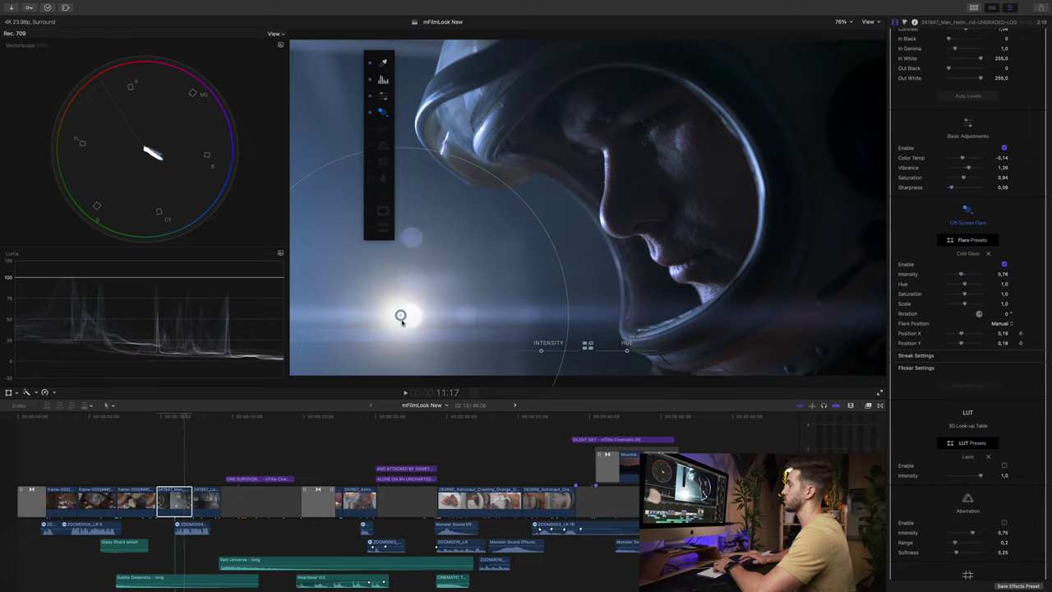
{"action": "left_click_drag", "start_coordinate": [402, 321], "coordinate": [414, 322]}
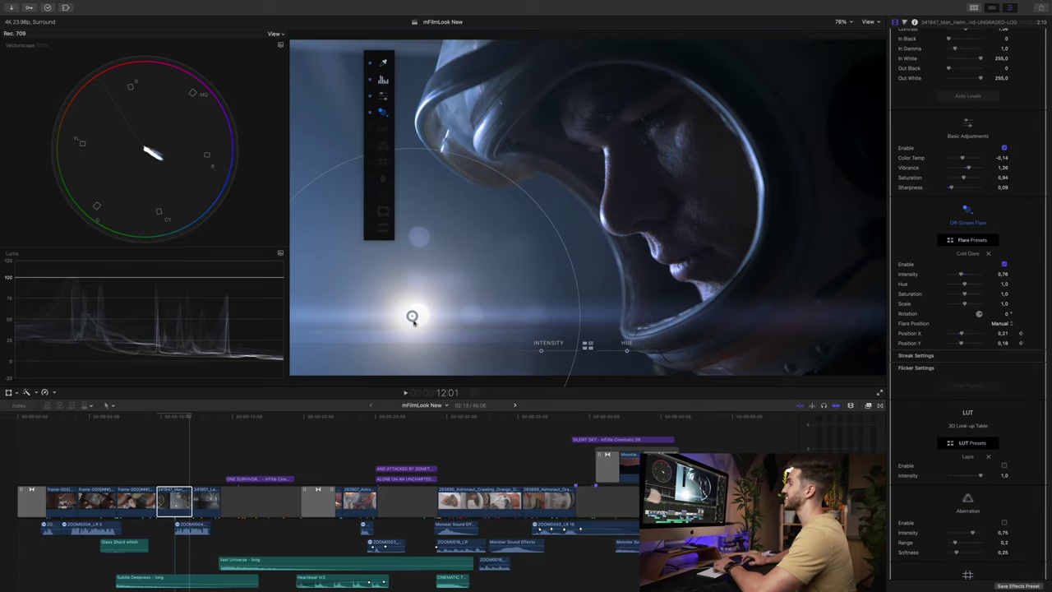
{"action": "left_click_drag", "start_coordinate": [414, 321], "coordinate": [421, 318]}
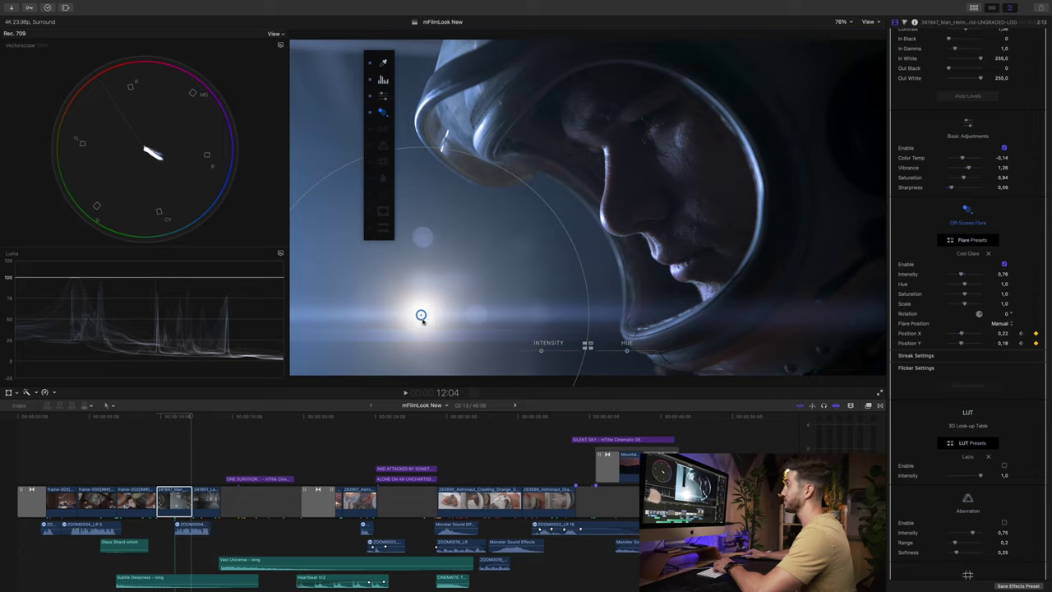
{"action": "key", "text": "Right"}
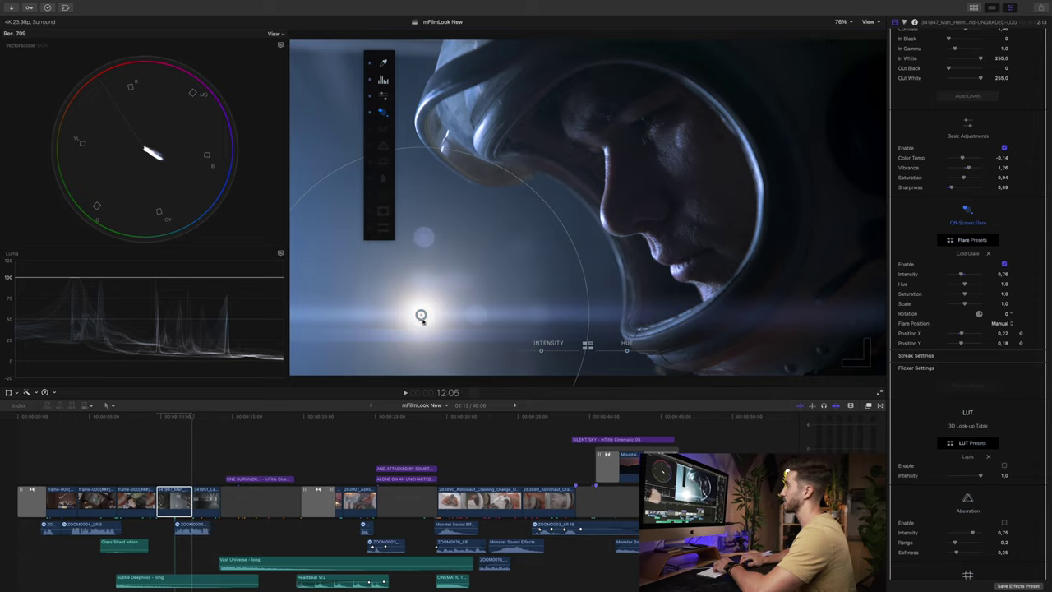
{"action": "left_click_drag", "start_coordinate": [421, 317], "coordinate": [422, 319]}
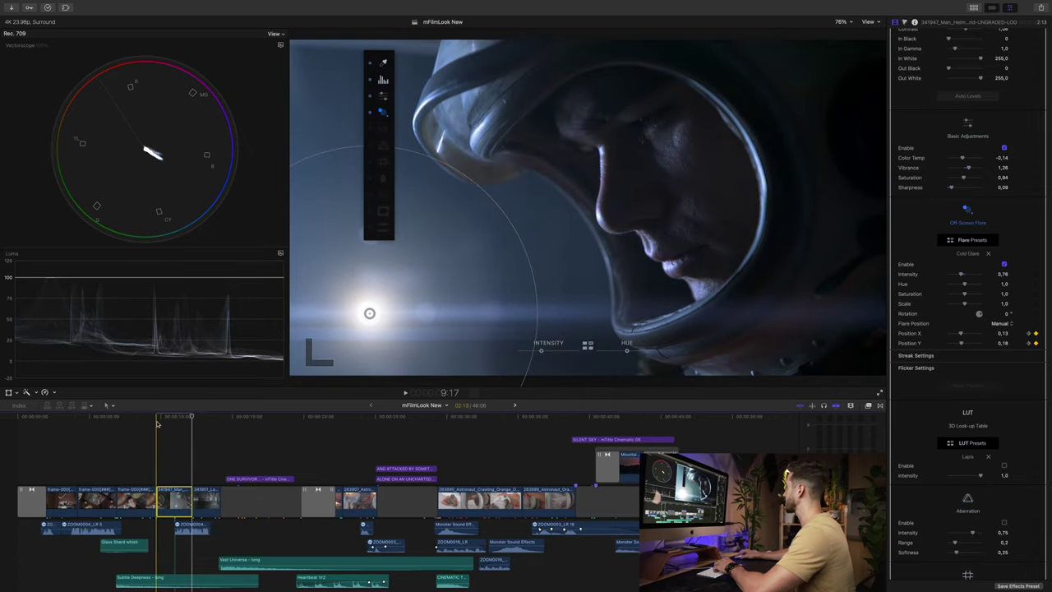
Step: Play the clip from its start to check how the flare follows the light, and return to 10:13
{"action": "key", "text": "space"}
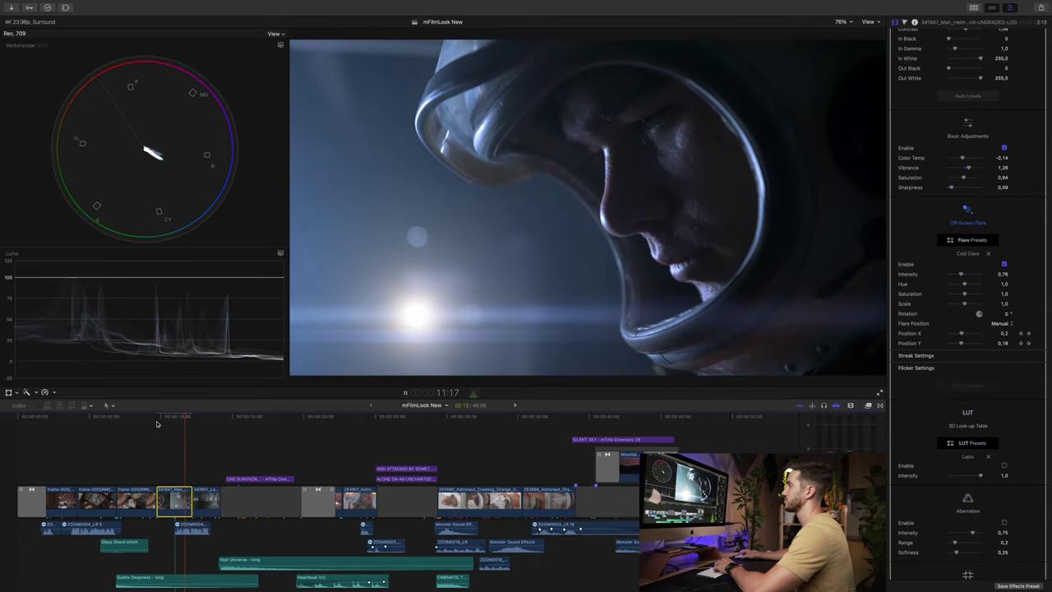
{"action": "key", "text": "space"}
{"action": "left_click", "coordinate": [167, 417]}
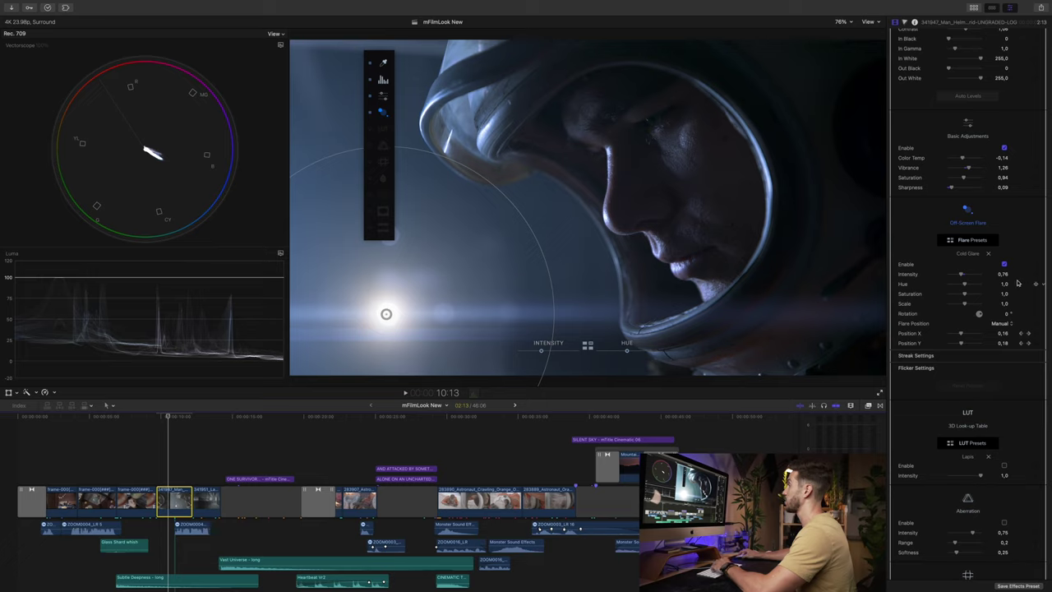
Step: Set the flare's intensity to 0.8 and replace its preset with Icy Glimmer
{"action": "mouse_move", "coordinate": [966, 286]}
{"action": "left_mouse_down"}
{"action": "mouse_move", "coordinate": [954, 284]}
{"action": "mouse_move", "coordinate": [975, 274]}
{"action": "mouse_move", "coordinate": [963, 275]}
{"action": "left_mouse_up"}
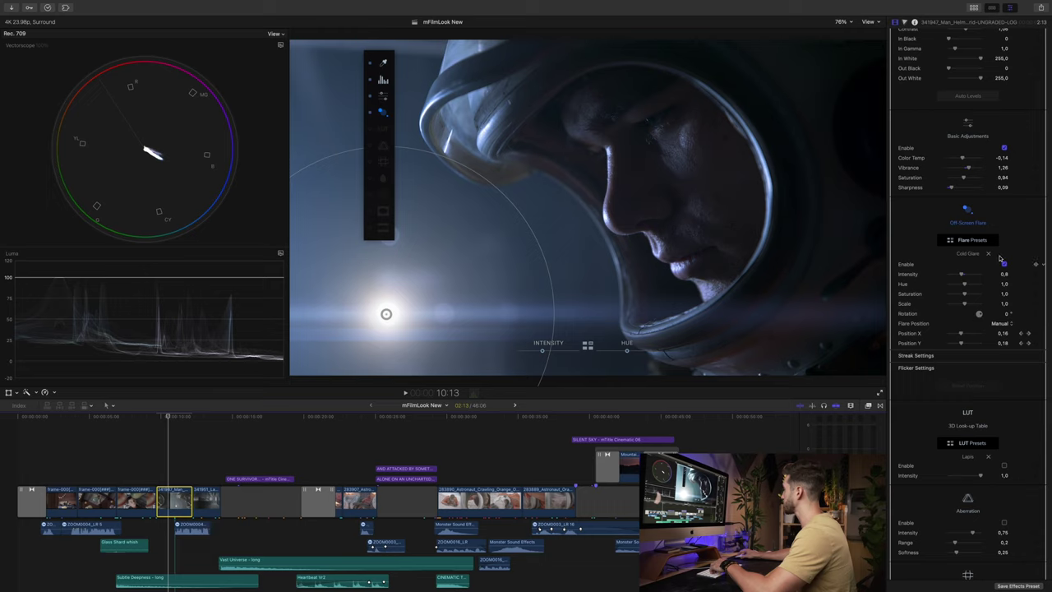
{"action": "left_click", "coordinate": [973, 240]}
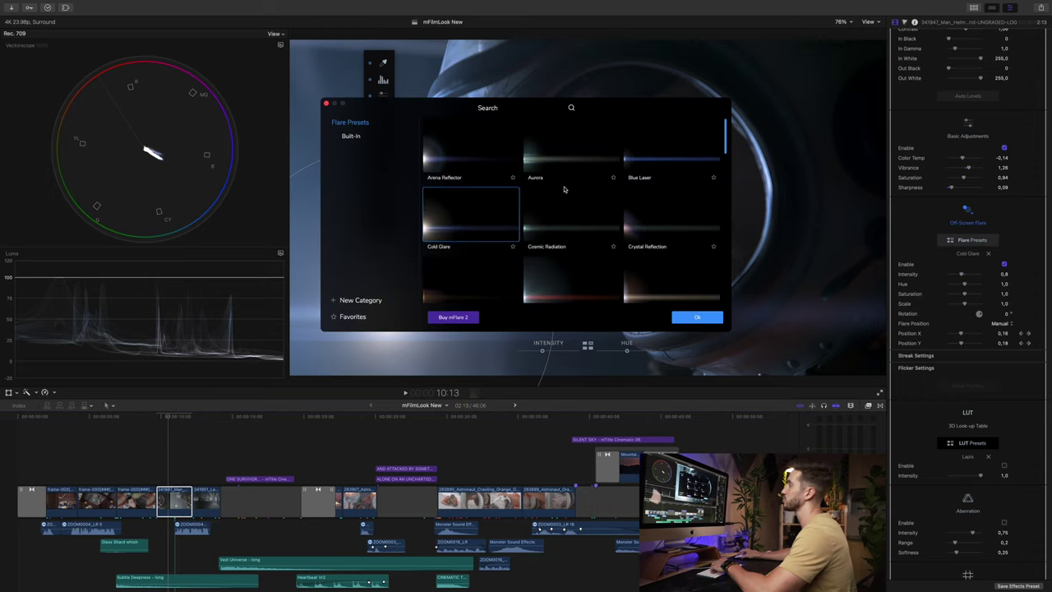
{"action": "scroll", "coordinate": [573, 224], "scroll_direction": "down", "scroll_amount": 10}
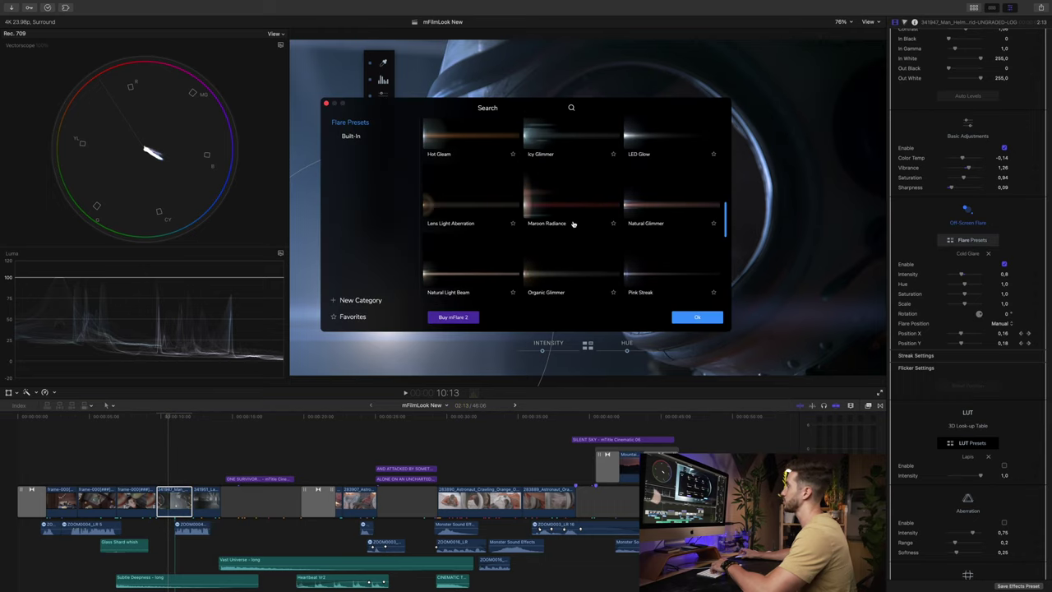
{"action": "scroll", "coordinate": [574, 225], "scroll_direction": "up", "scroll_amount": 1}
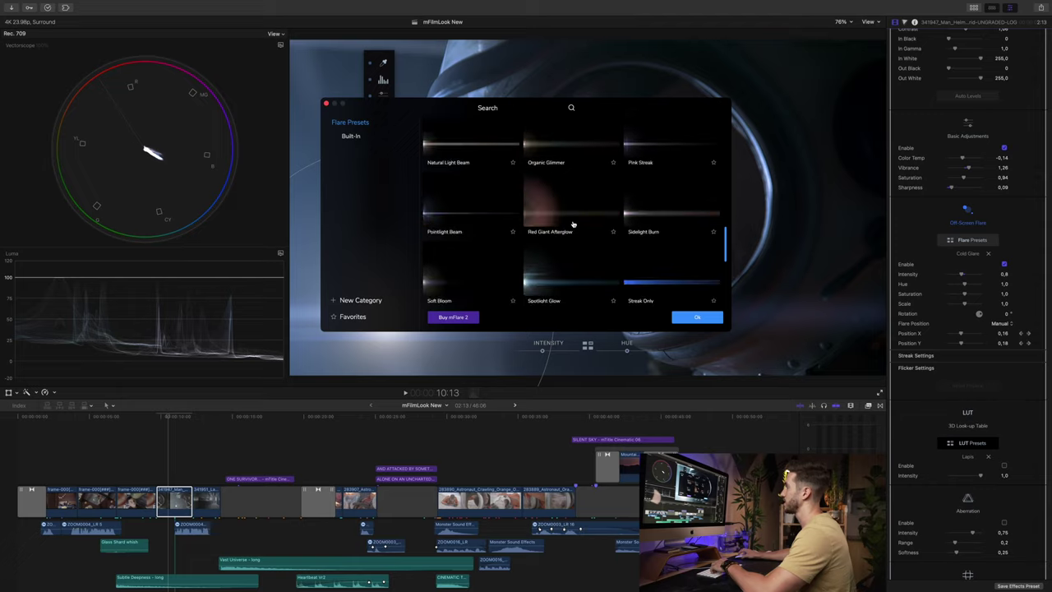
{"action": "scroll", "coordinate": [567, 205], "scroll_direction": "up", "scroll_amount": 2}
{"action": "left_click", "coordinate": [562, 189]}
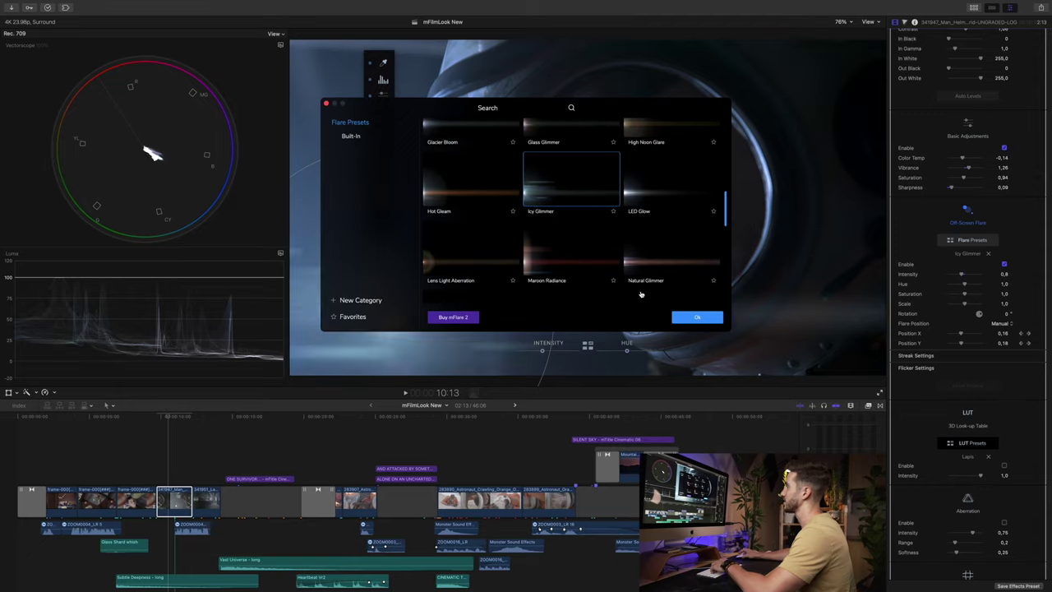
{"action": "left_click", "coordinate": [693, 317]}
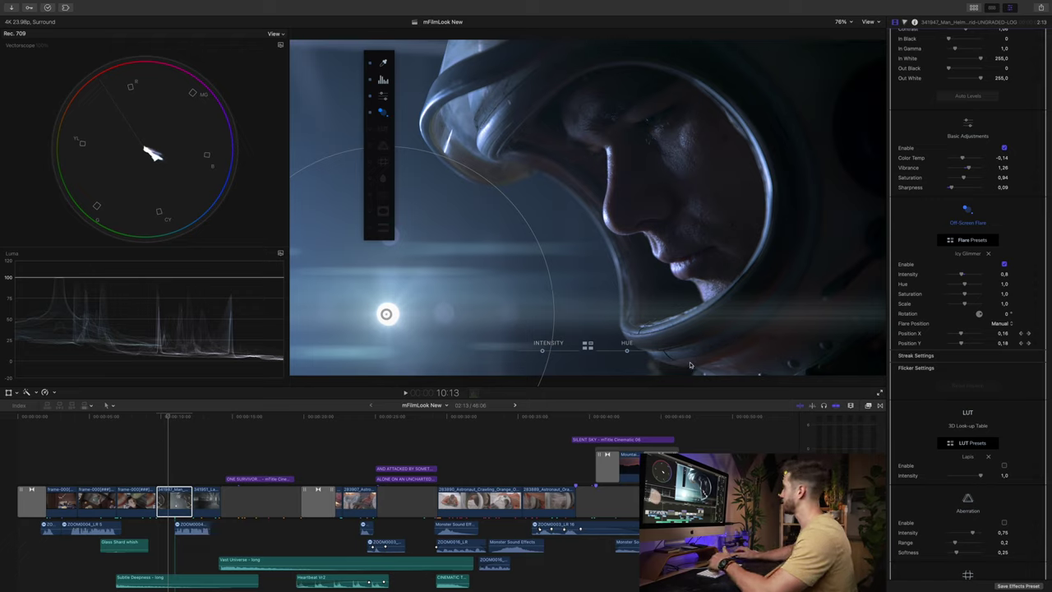
Step: In the flare's Flicker Settings, set Intensity to 1.4 and Speed to 1.07
{"action": "left_click", "coordinate": [1030, 369]}
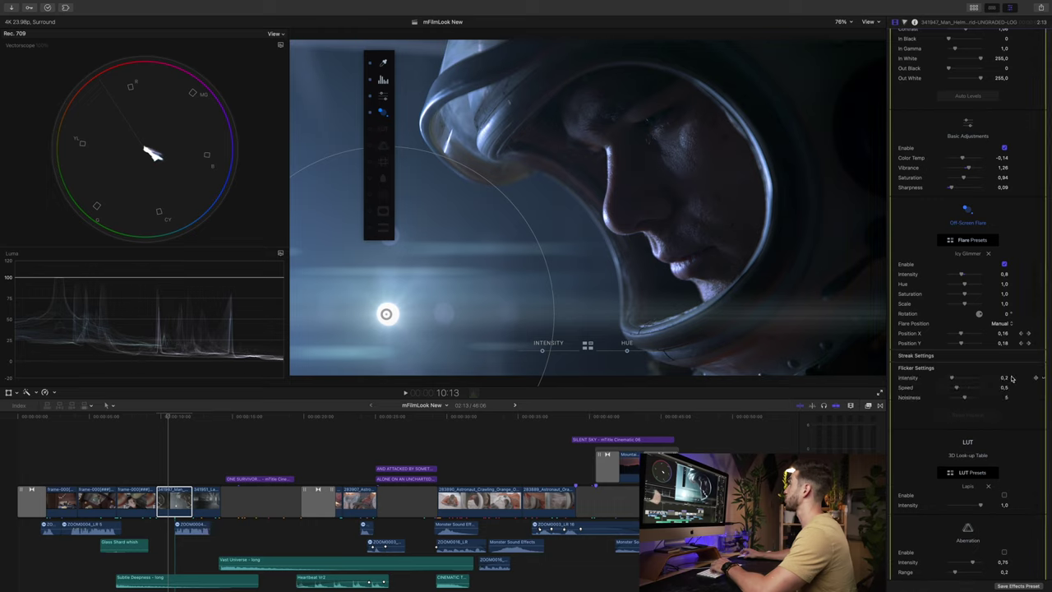
{"action": "scroll", "coordinate": [986, 370], "scroll_direction": "down", "scroll_amount": 2}
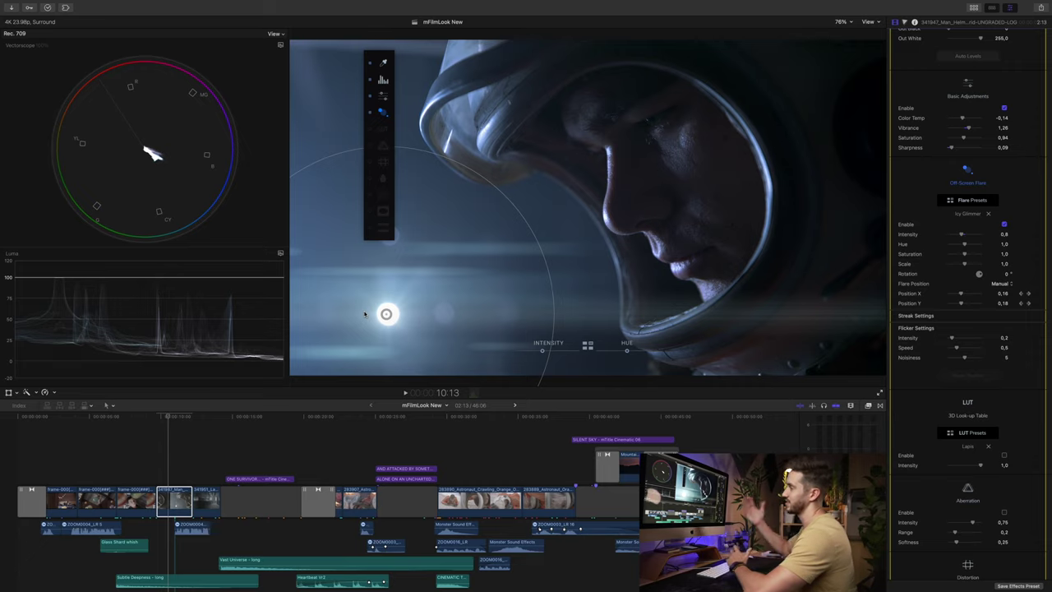
{"action": "mouse_move", "coordinate": [953, 339]}
{"action": "left_mouse_down"}
{"action": "mouse_move", "coordinate": [974, 338]}
{"action": "mouse_move", "coordinate": [965, 347]}
{"action": "left_mouse_up"}
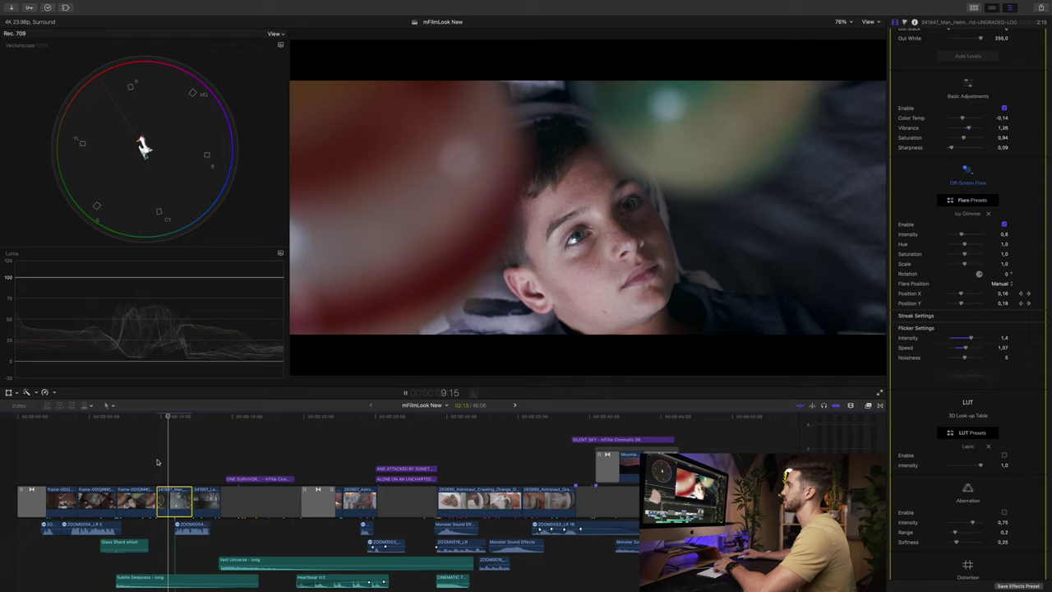
Step: Play the astronaut clip to check the flare's flicker, and reduce flicker Intensity to 0.29 and Speed to 0.94
{"action": "key", "text": "space"}
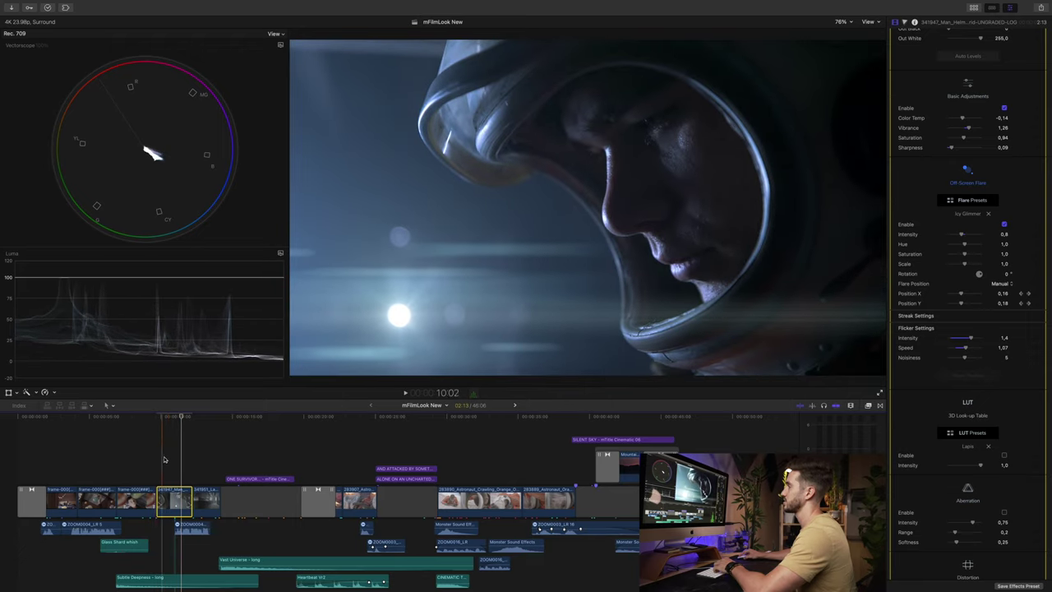
{"action": "key", "text": "space"}
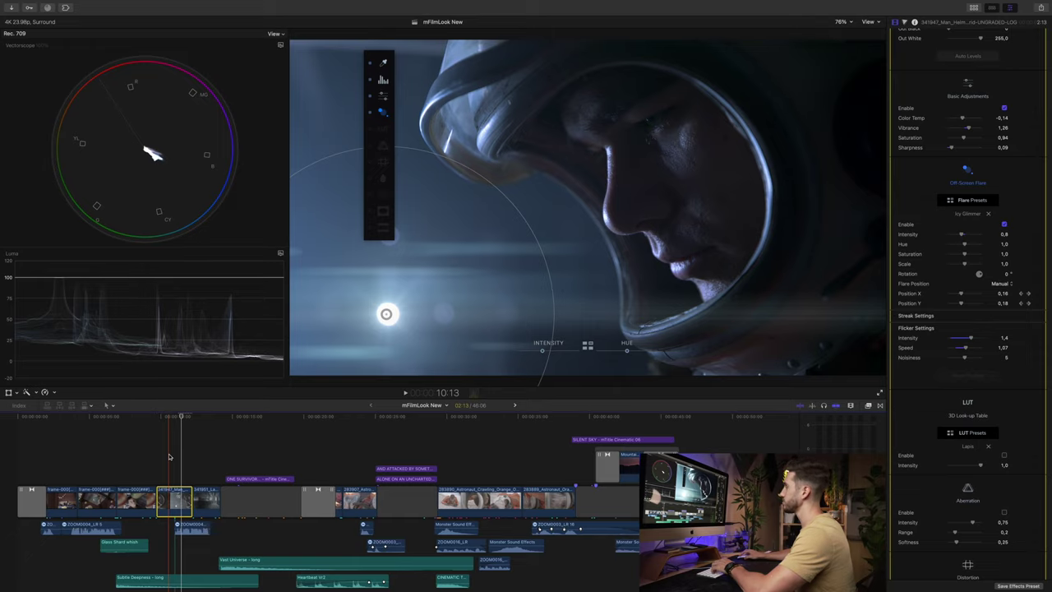
{"action": "left_click", "coordinate": [163, 457]}
{"action": "key", "text": "space"}
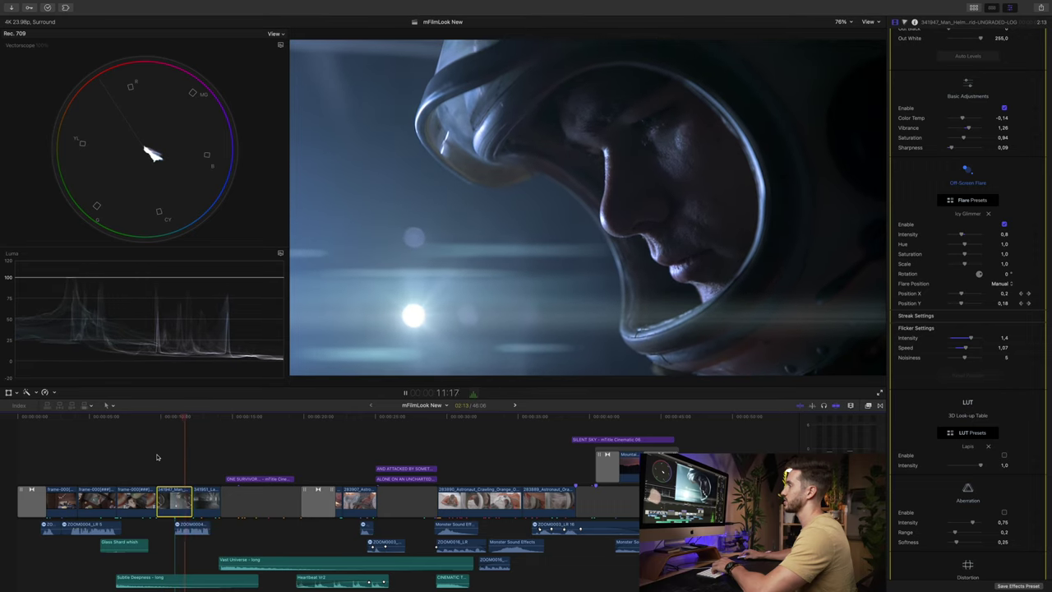
{"action": "left_click", "coordinate": [157, 457]}
{"action": "key", "text": "space"}
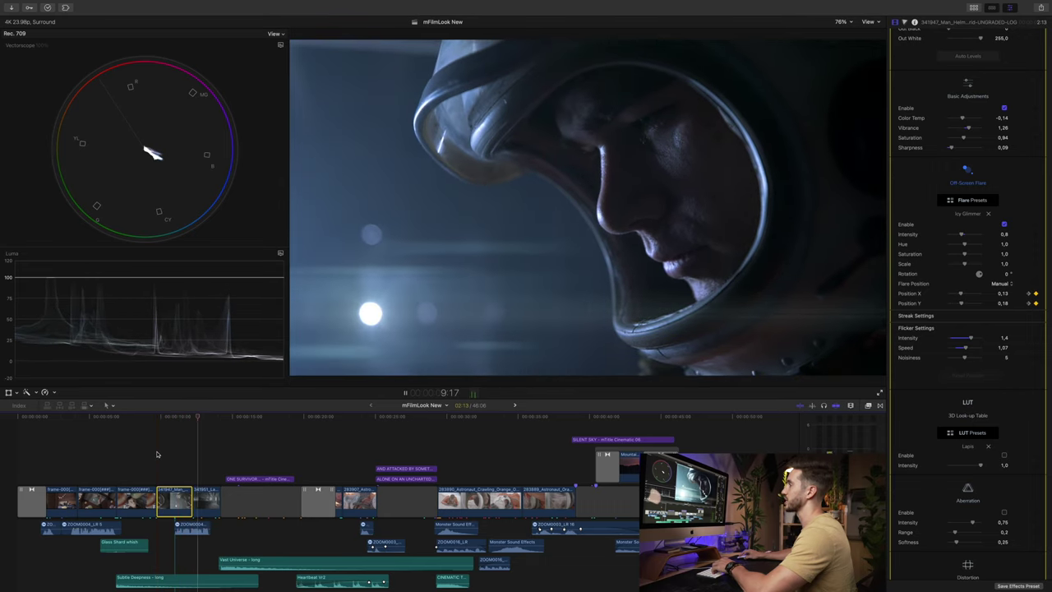
{"action": "key", "text": "space"}
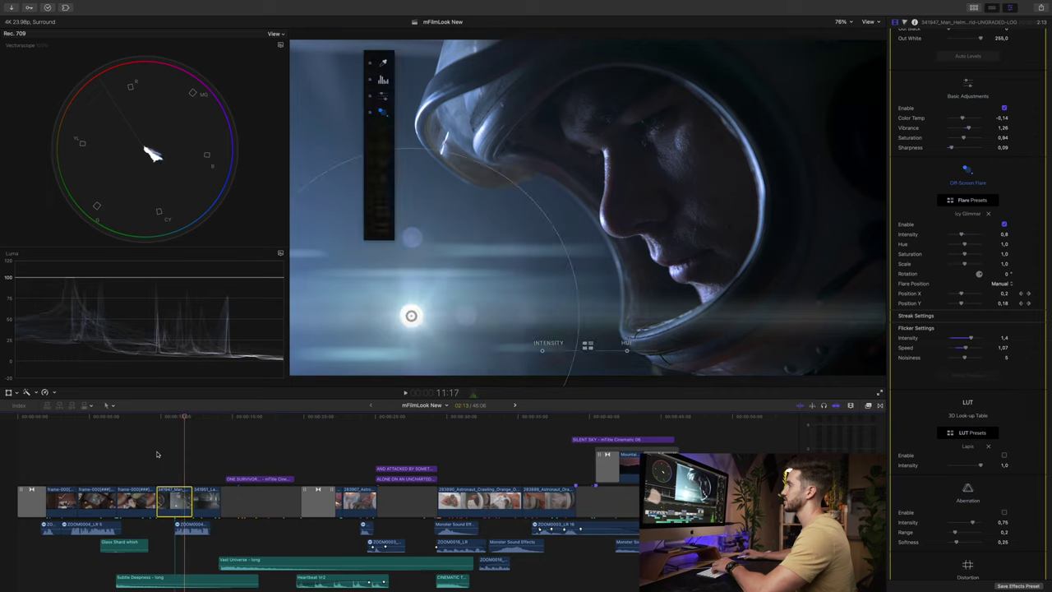
{"action": "mouse_move", "coordinate": [970, 338]}
{"action": "left_mouse_down"}
{"action": "mouse_move", "coordinate": [953, 338]}
{"action": "mouse_move", "coordinate": [964, 350]}
{"action": "left_mouse_up"}
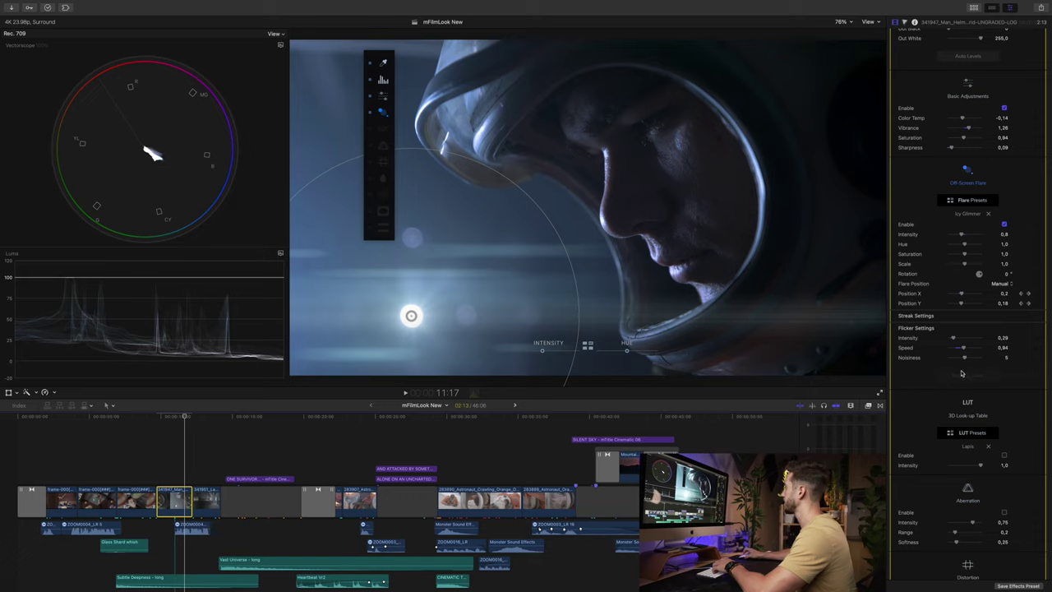
Step: Review the mFilmLook parameters from white balance, levels and flare through LUT, aberration, distortion and lens blur
{"action": "scroll", "coordinate": [962, 373], "scroll_direction": "down", "scroll_amount": 3}
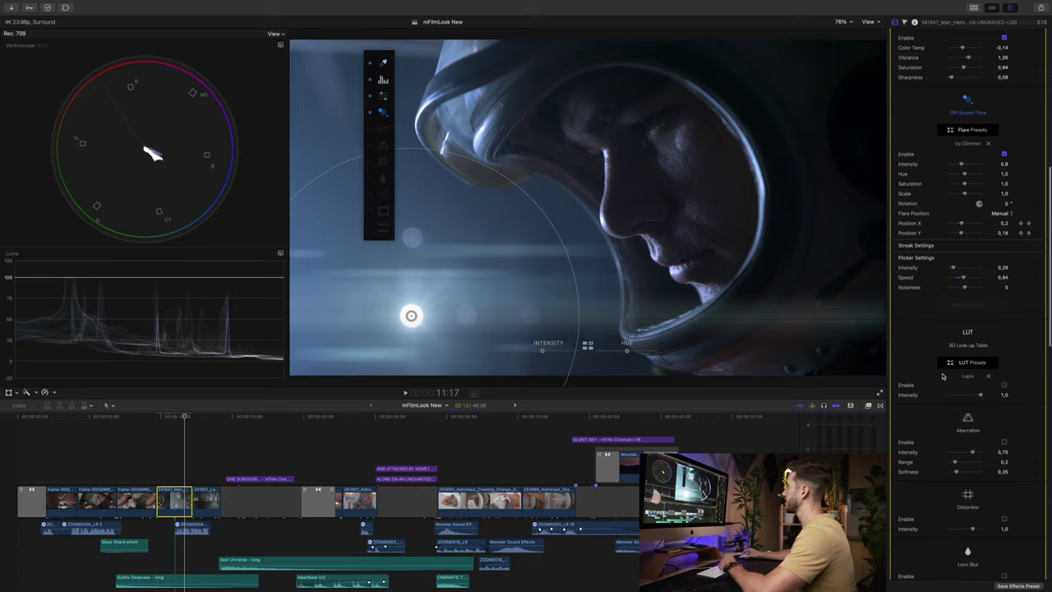
{"action": "scroll", "coordinate": [943, 376], "scroll_direction": "up", "scroll_amount": 5}
{"action": "scroll", "coordinate": [943, 376], "scroll_direction": "up", "scroll_amount": 2}
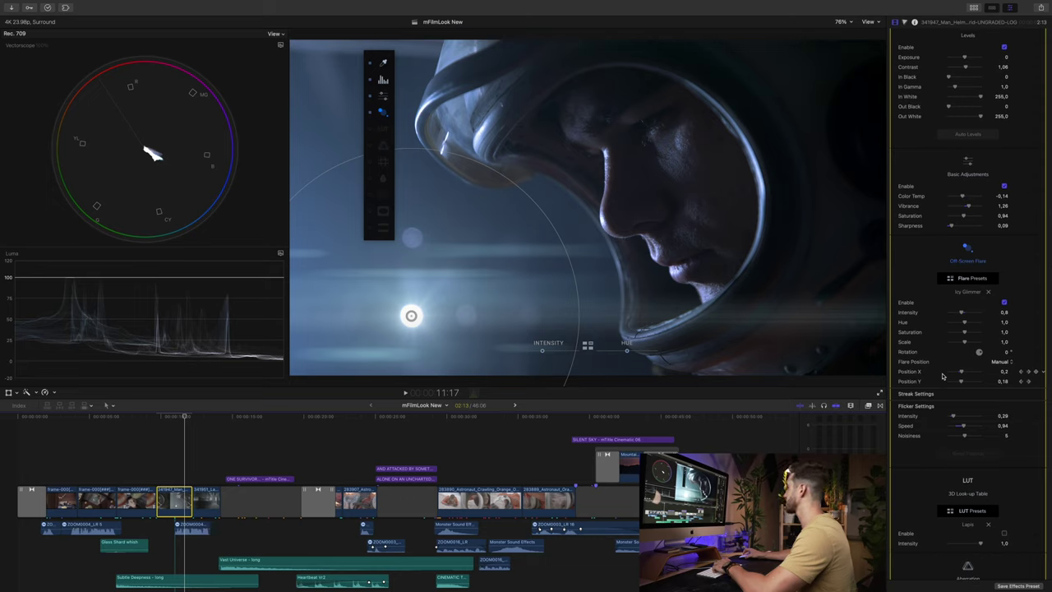
{"action": "scroll", "coordinate": [943, 376], "scroll_direction": "down", "scroll_amount": 7}
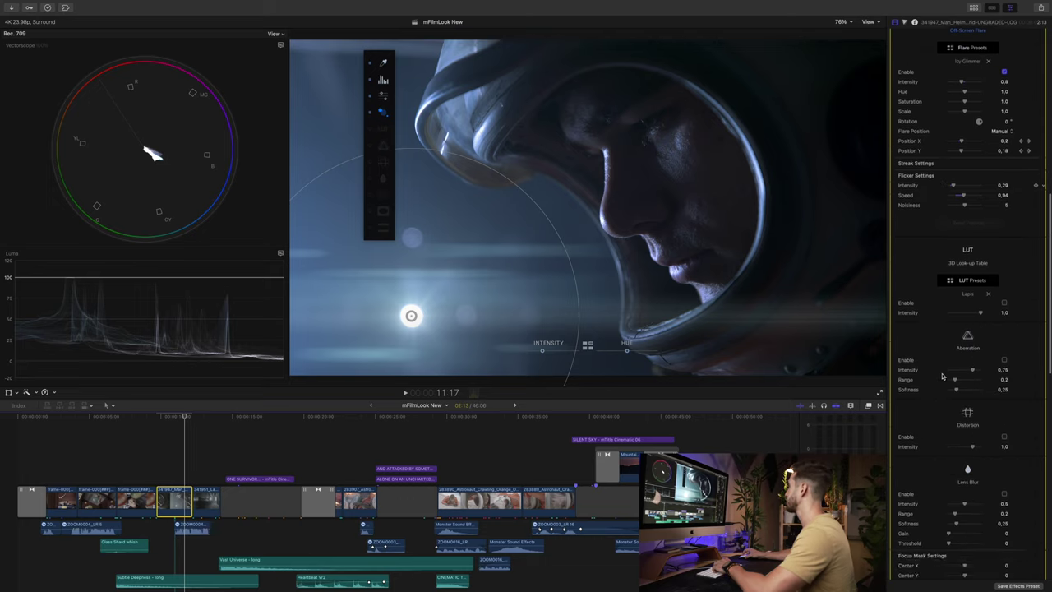
{"action": "scroll", "coordinate": [943, 376], "scroll_direction": "down", "scroll_amount": 3}
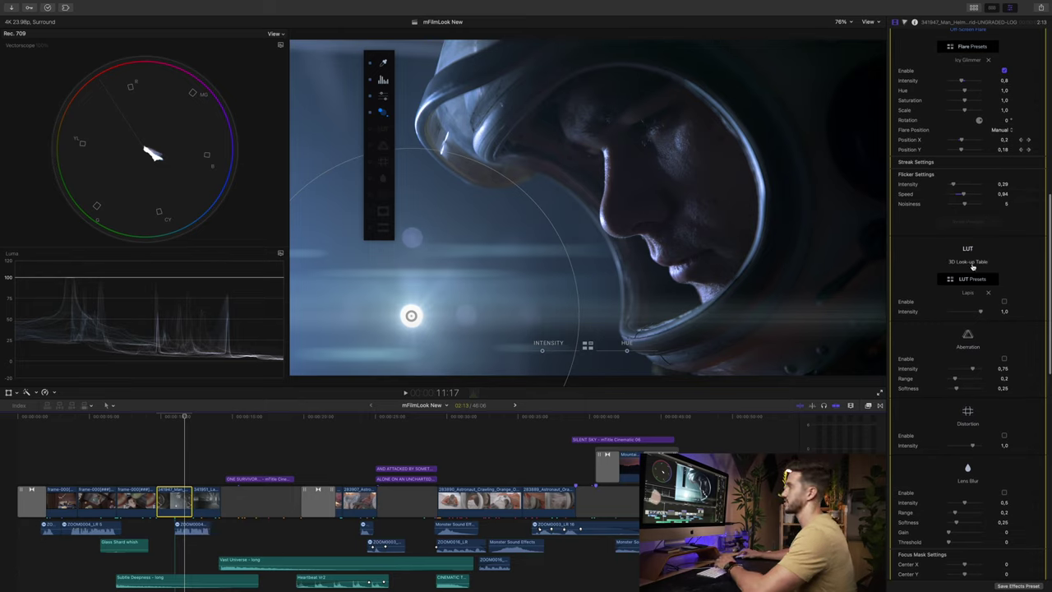
{"action": "scroll", "coordinate": [894, 273], "scroll_direction": "up", "scroll_amount": 4}
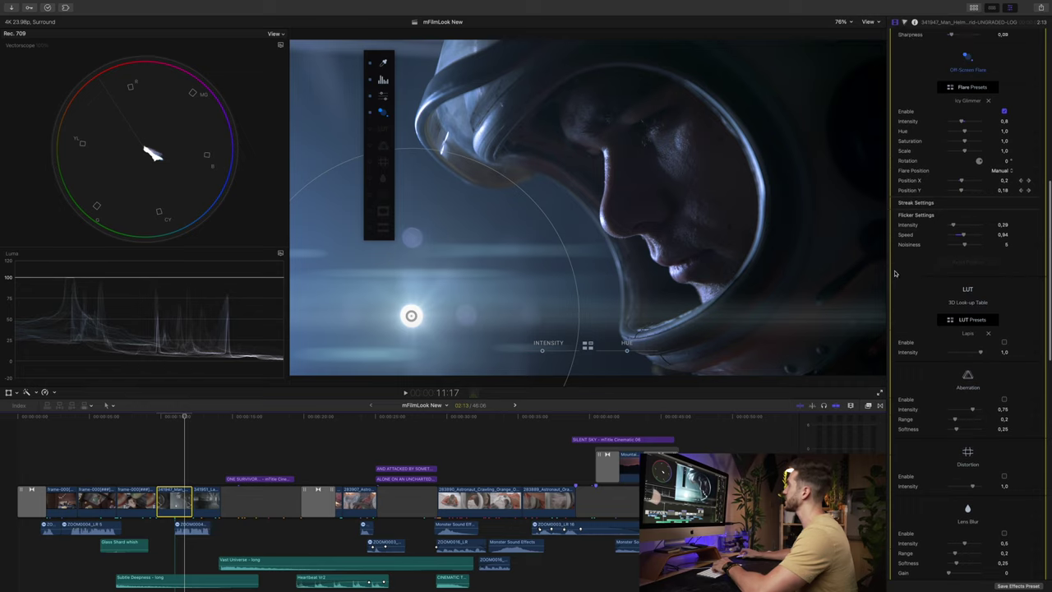
{"action": "scroll", "coordinate": [896, 273], "scroll_direction": "up", "scroll_amount": 3}
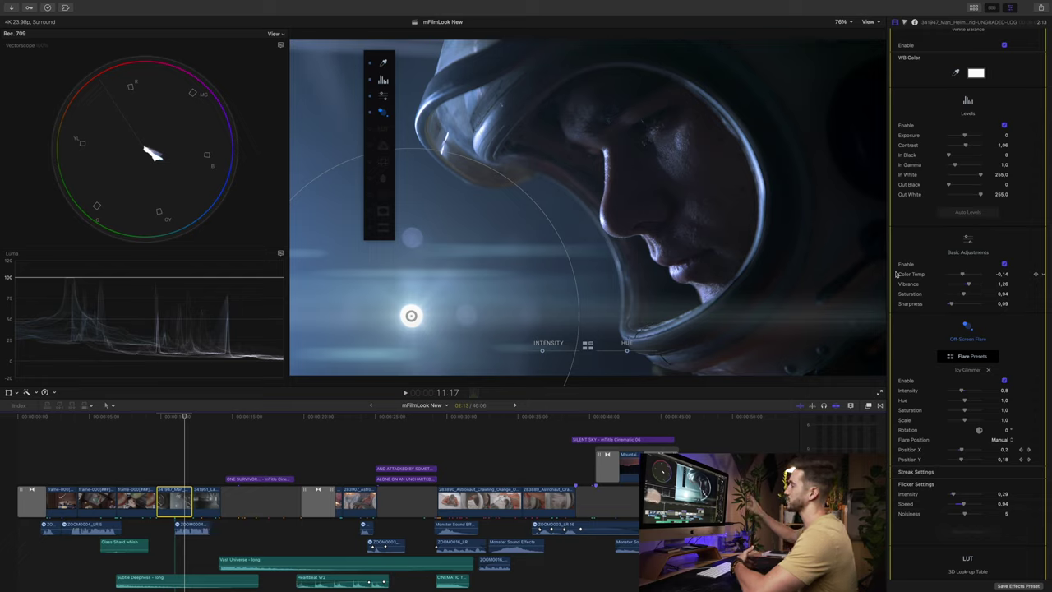
{"action": "scroll", "coordinate": [980, 335], "scroll_direction": "down", "scroll_amount": 2}
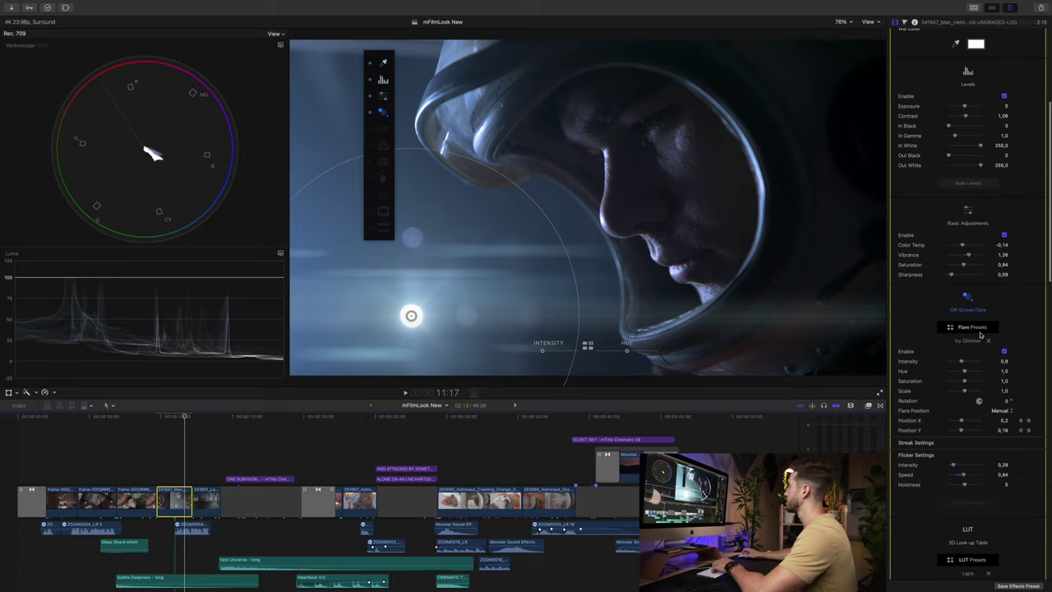
{"action": "scroll", "coordinate": [980, 335], "scroll_direction": "down", "scroll_amount": 5}
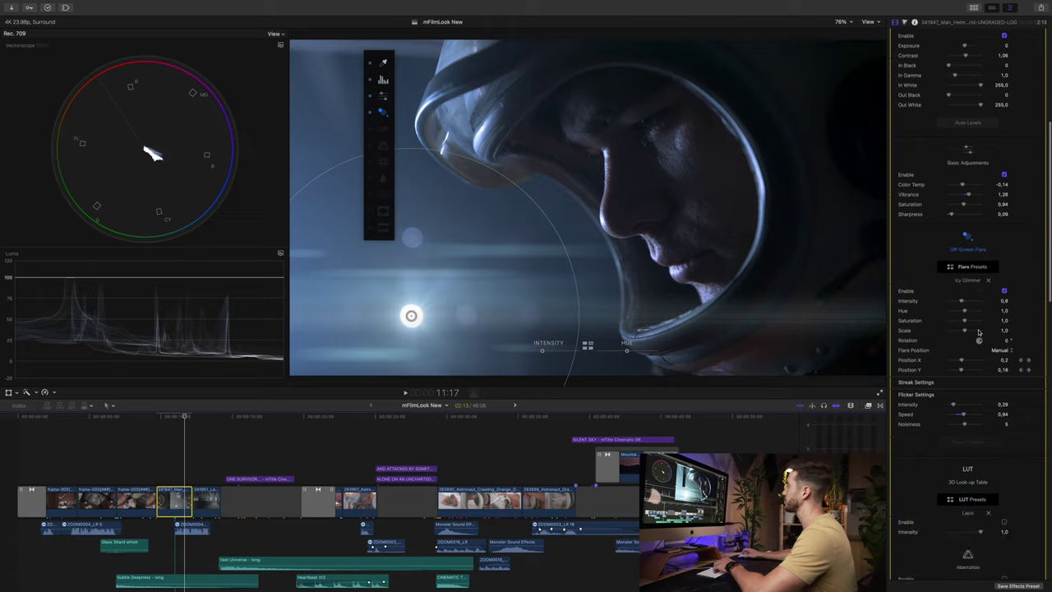
{"action": "scroll", "coordinate": [960, 348], "scroll_direction": "down", "scroll_amount": 3}
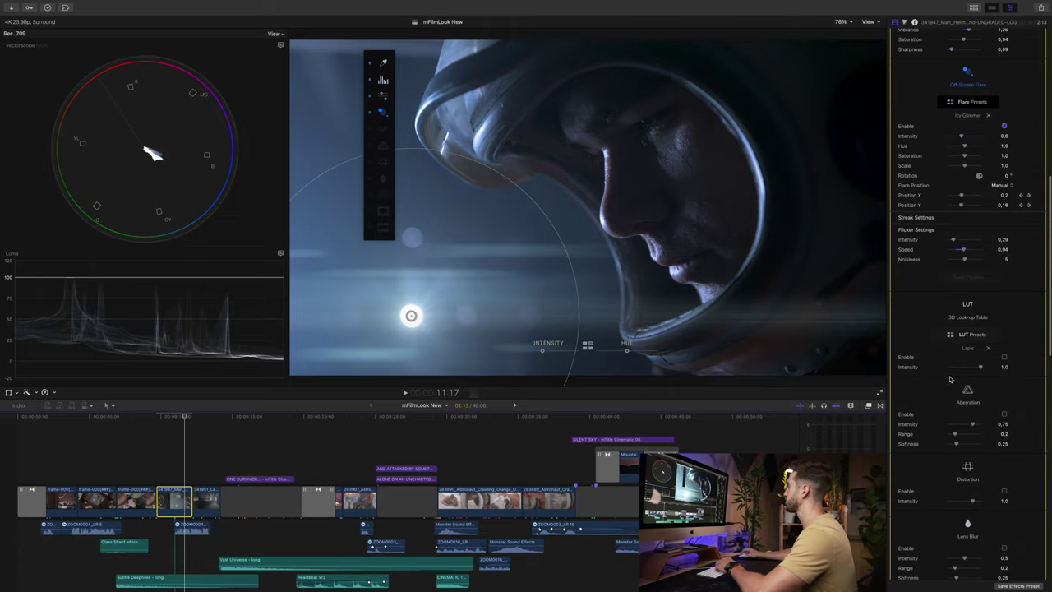
{"action": "scroll", "coordinate": [991, 465], "scroll_direction": "down", "scroll_amount": 2}
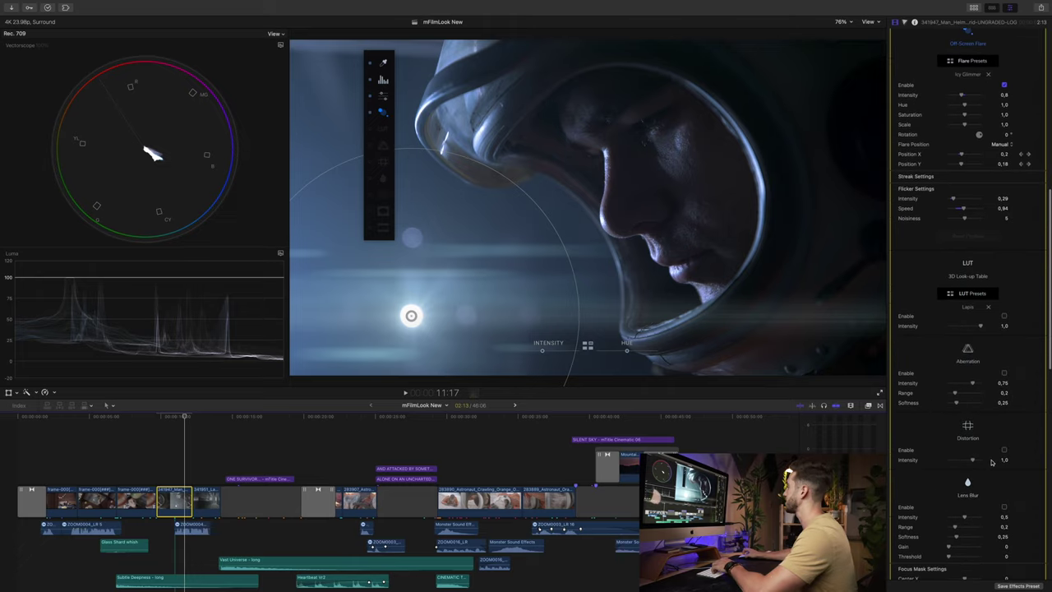
{"action": "scroll", "coordinate": [970, 353], "scroll_direction": "down", "scroll_amount": 2}
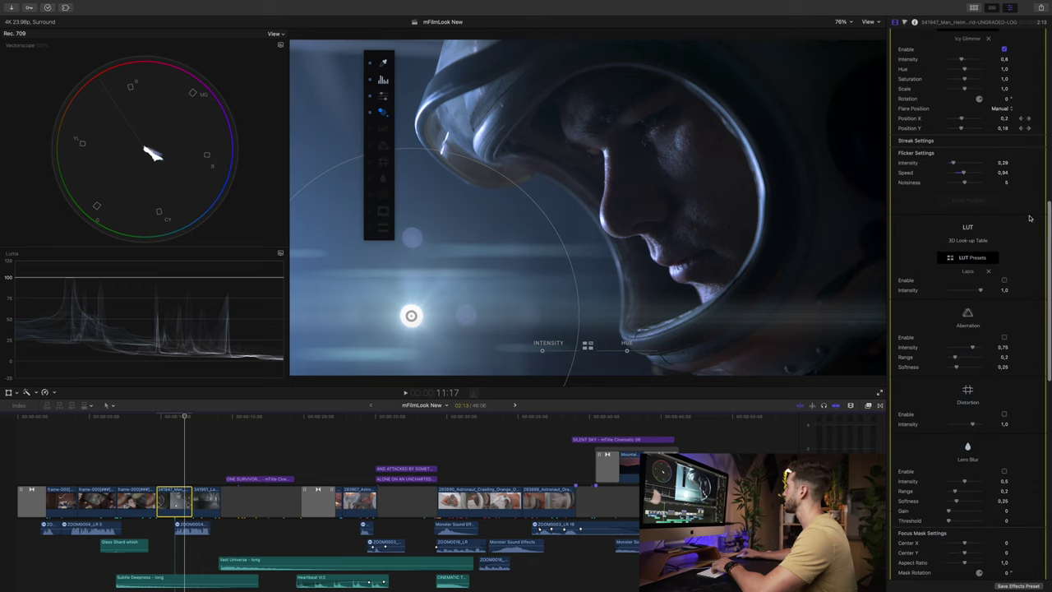
Step: Open the LUT presets and import the entire mLUT library into mFilmLook
{"action": "left_click", "coordinate": [965, 259]}
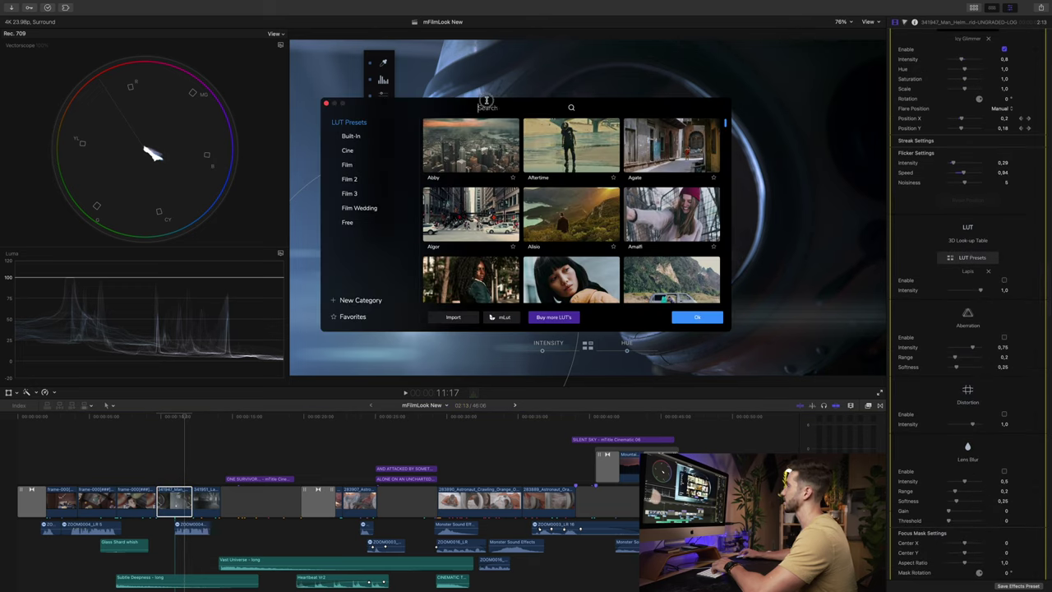
{"action": "left_click_drag", "start_coordinate": [430, 106], "coordinate": [396, 97]}
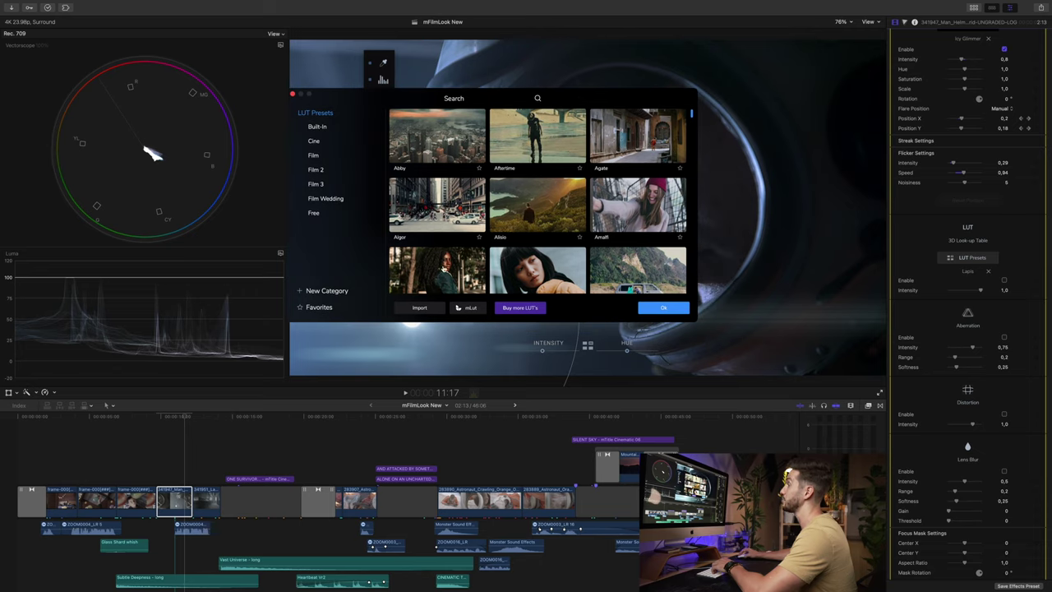
{"action": "left_click", "coordinate": [471, 310]}
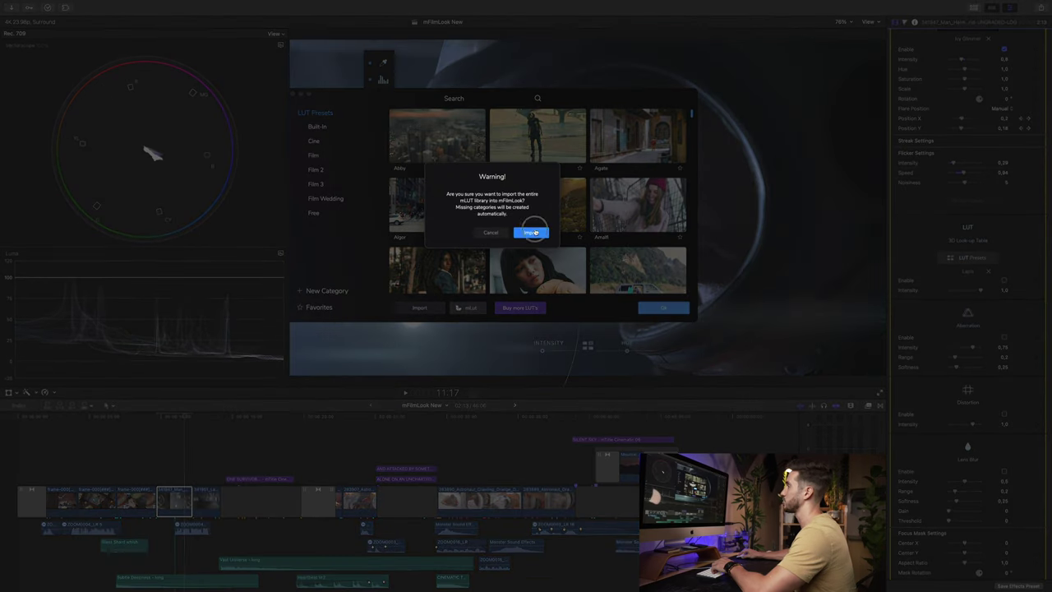
{"action": "left_click", "coordinate": [531, 230]}
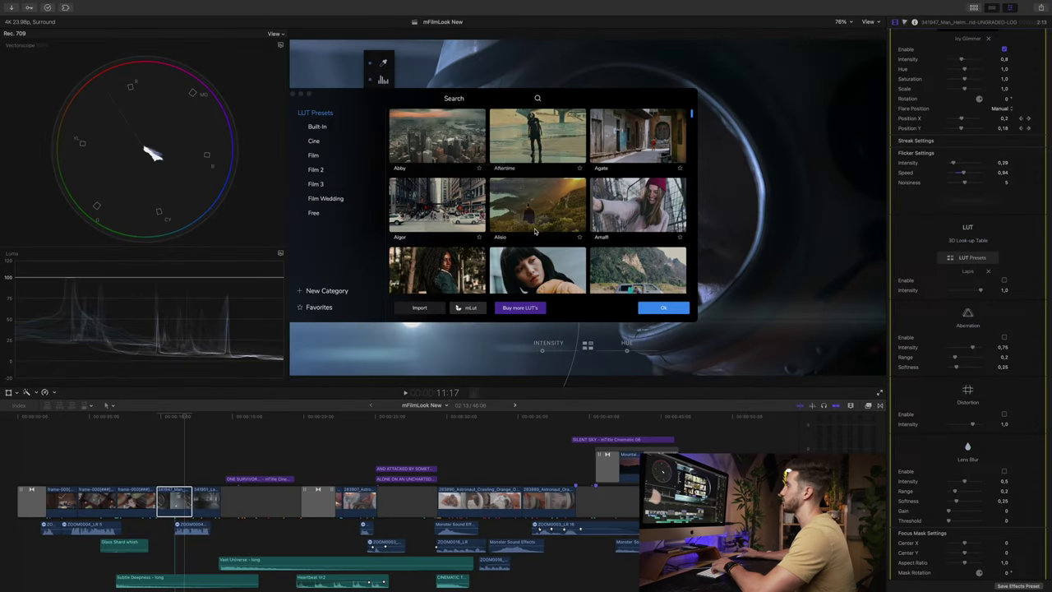
Step: Look at the options for buying more LUTs and adding a LUT category, without adding one
{"action": "left_click", "coordinate": [522, 310]}
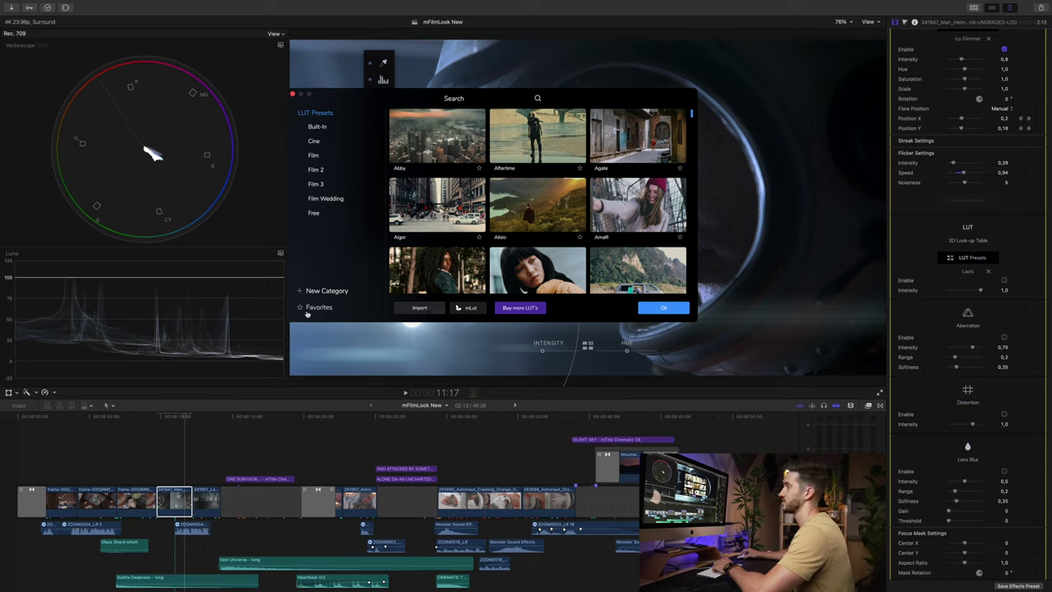
{"action": "scroll", "coordinate": [509, 233], "scroll_direction": "down", "scroll_amount": 1}
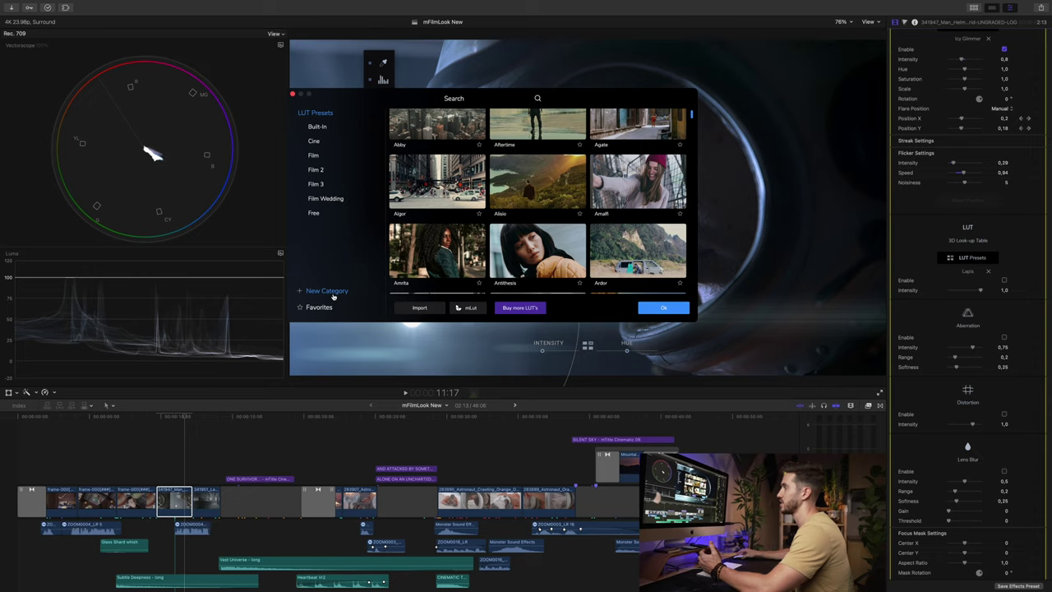
{"action": "left_click", "coordinate": [327, 292]}
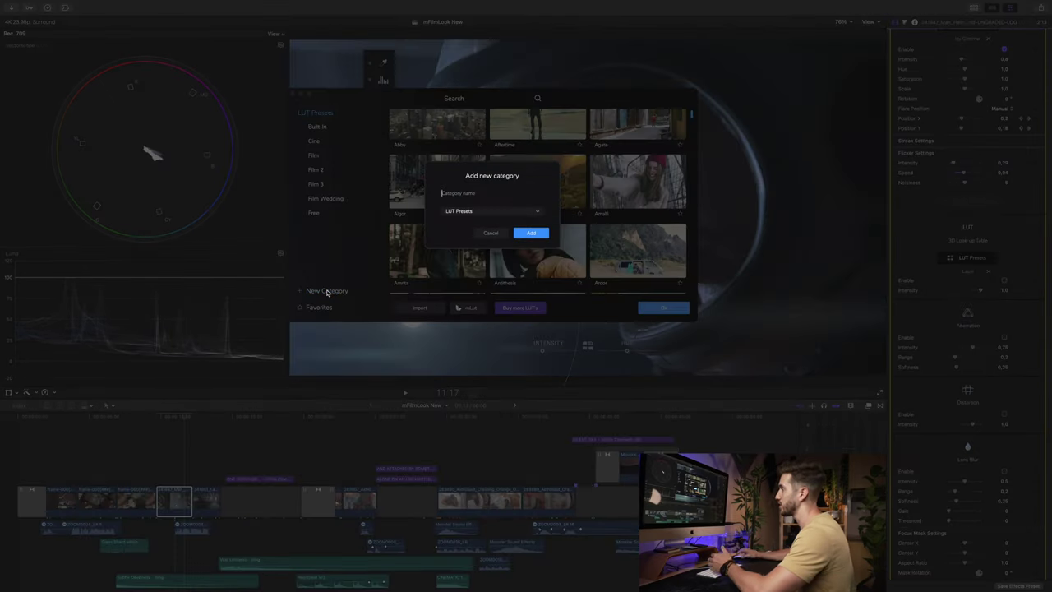
{"action": "left_click", "coordinate": [491, 234]}
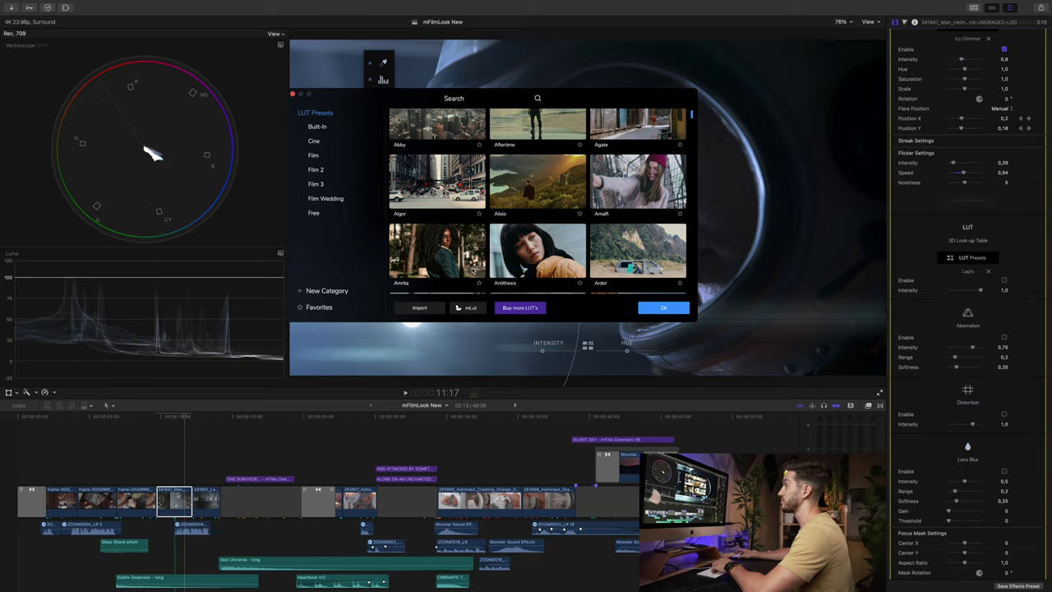
{"action": "scroll", "coordinate": [480, 274], "scroll_direction": "down", "scroll_amount": 3}
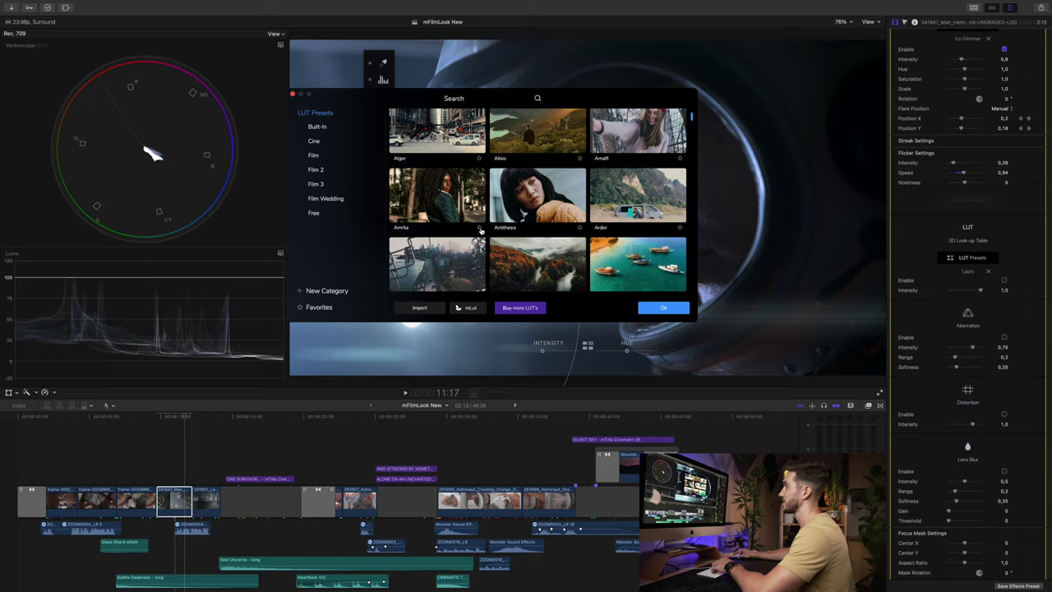
Step: Try marking the Amrita and Antithesis LUTs as favorites, and remove them again from the Favorites list
{"action": "left_click", "coordinate": [579, 227]}
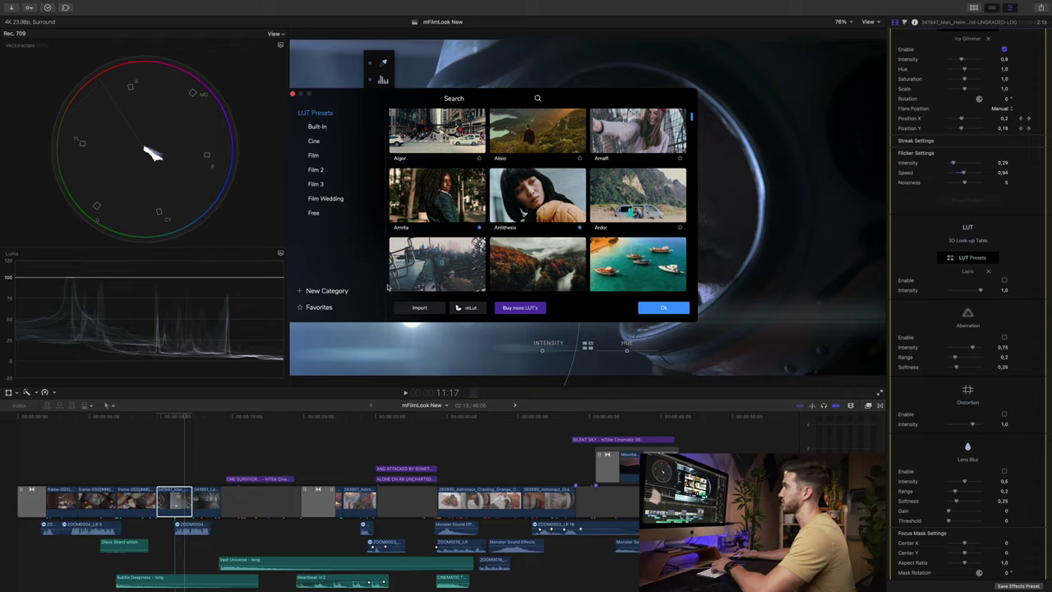
{"action": "left_click", "coordinate": [318, 306]}
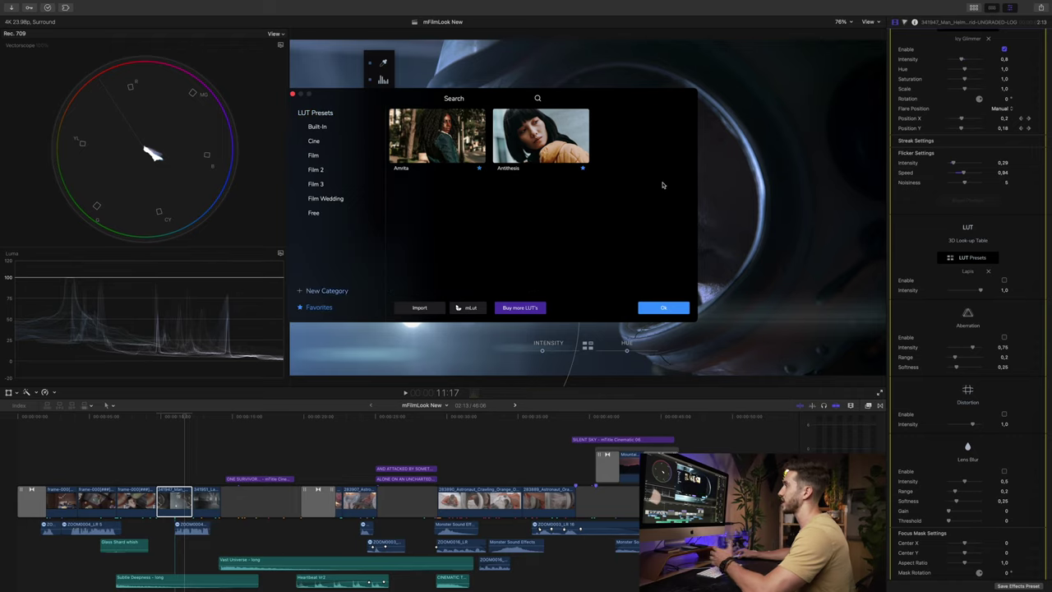
{"action": "left_click", "coordinate": [479, 168]}
Step: Apply the Backdrop LUT from the Film 3 category to the astronaut clip and close the LUT browser
{"action": "left_click", "coordinate": [316, 184]}
{"action": "left_click", "coordinate": [610, 222]}
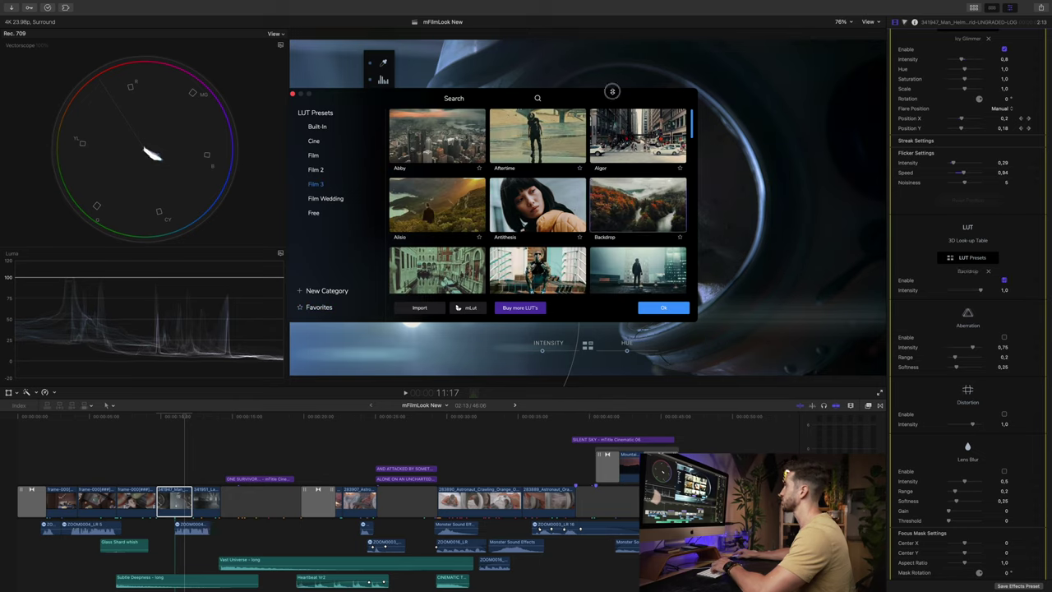
{"action": "left_click_drag", "start_coordinate": [608, 95], "coordinate": [320, 100]}
{"action": "left_click", "coordinate": [380, 273]}
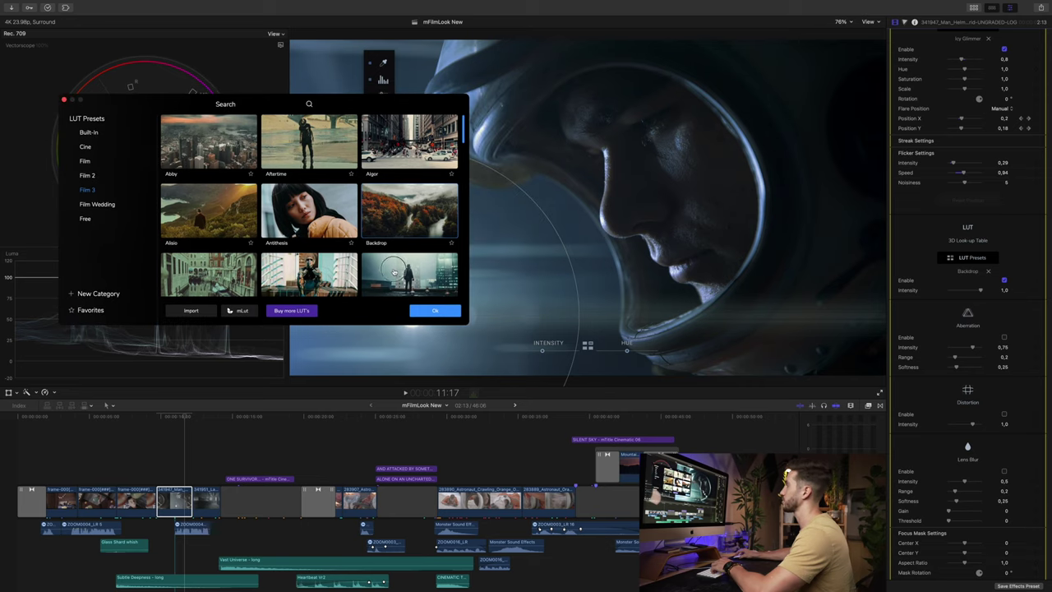
{"action": "left_click", "coordinate": [397, 215]}
{"action": "left_click", "coordinate": [433, 312]}
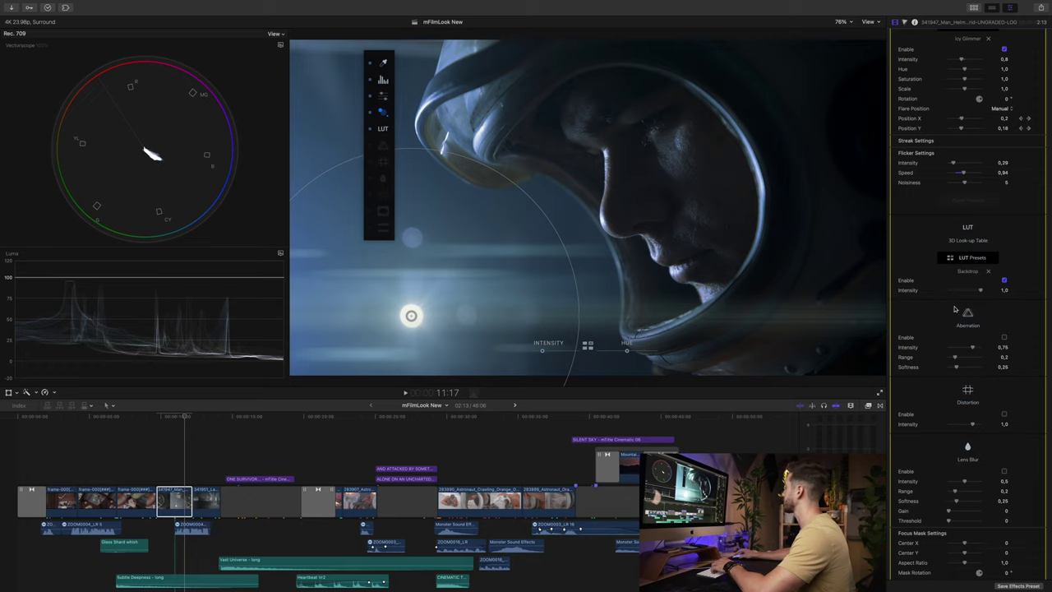
Step: Raise Vibrance in Basic Adjustments to 1.46 for the astronaut clip
{"action": "scroll", "coordinate": [920, 301], "scroll_direction": "up", "scroll_amount": 5}
{"action": "scroll", "coordinate": [966, 209], "scroll_direction": "up", "scroll_amount": 5}
{"action": "left_click_drag", "start_coordinate": [967, 187], "coordinate": [975, 188]}
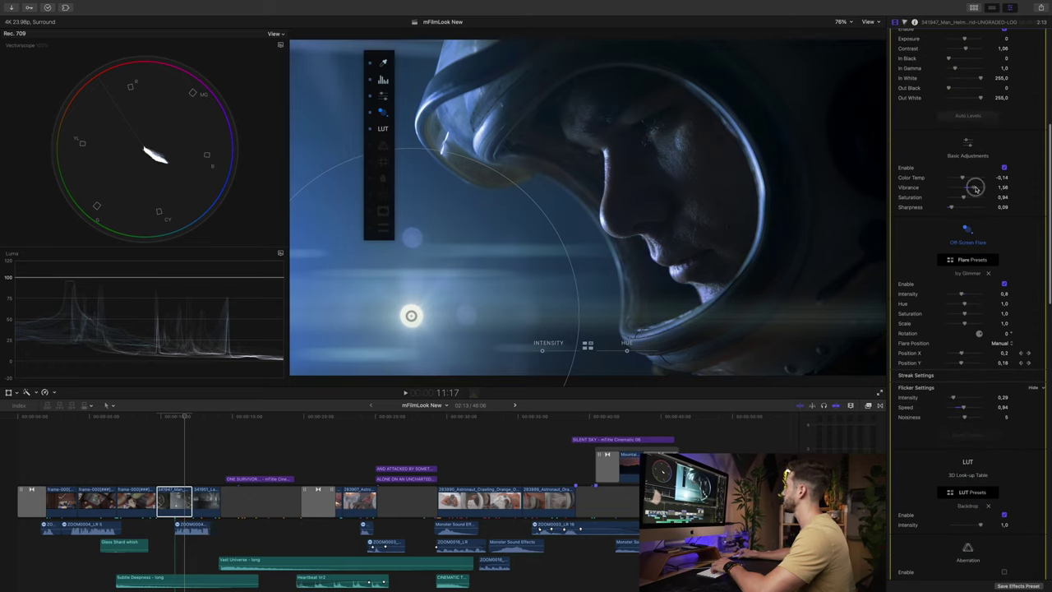
{"action": "scroll", "coordinate": [958, 236], "scroll_direction": "down", "scroll_amount": 6}
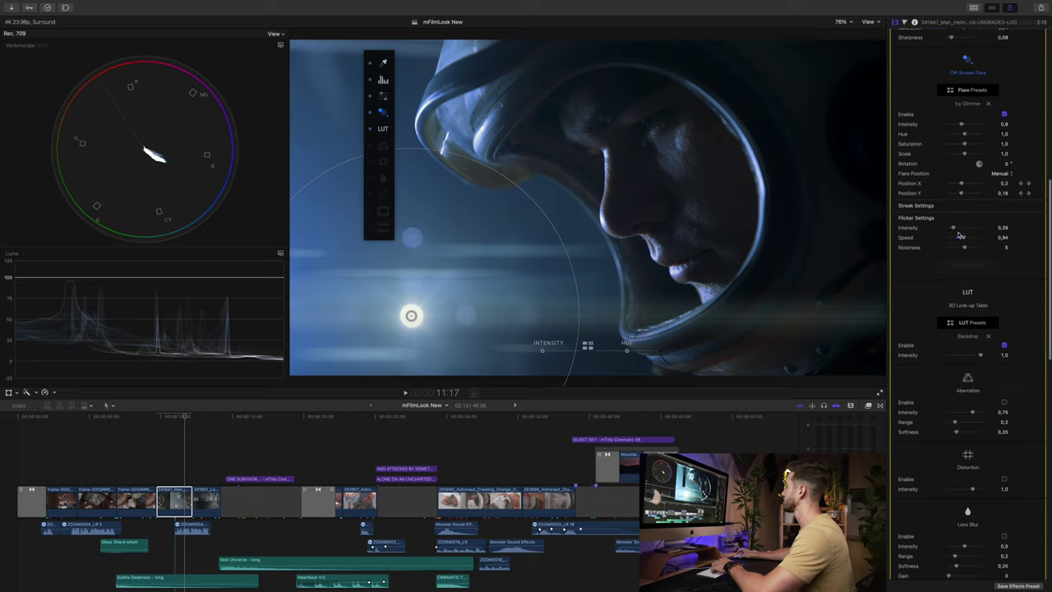
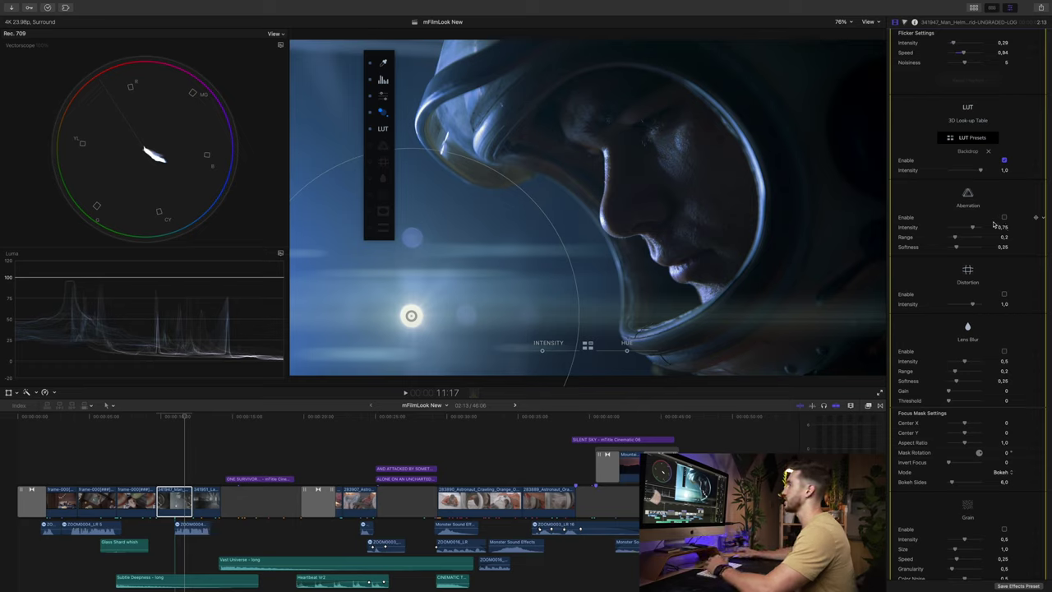
Step: Enable Aberration on the astronaut clip, show its on-screen controls, and set its Intensity to 0.9
{"action": "scroll", "coordinate": [1001, 216], "scroll_direction": "down", "scroll_amount": 1}
{"action": "left_click", "coordinate": [1001, 217]}
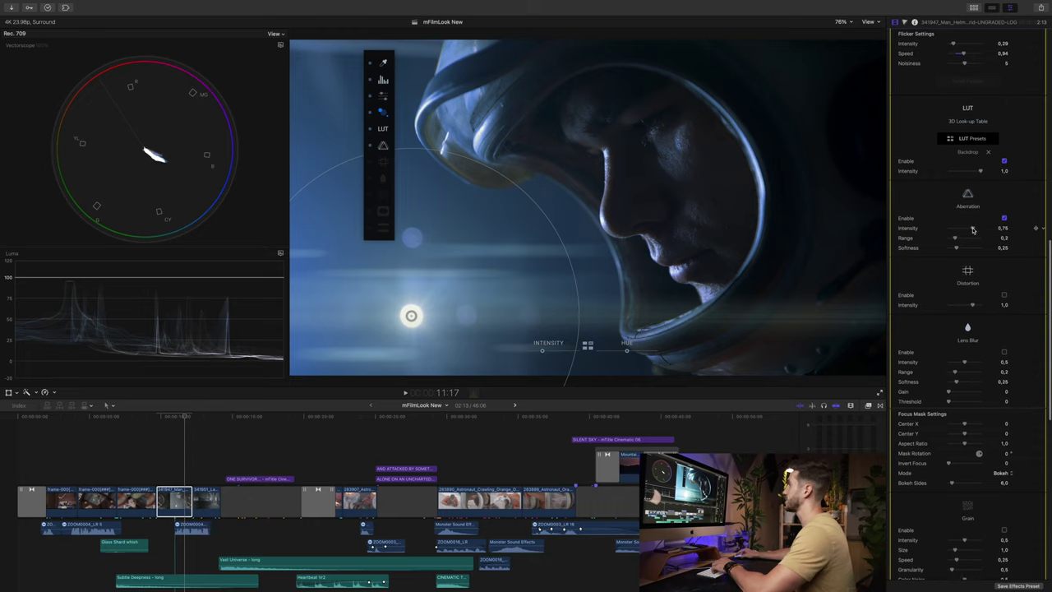
{"action": "left_click_drag", "start_coordinate": [973, 229], "coordinate": [1020, 228]}
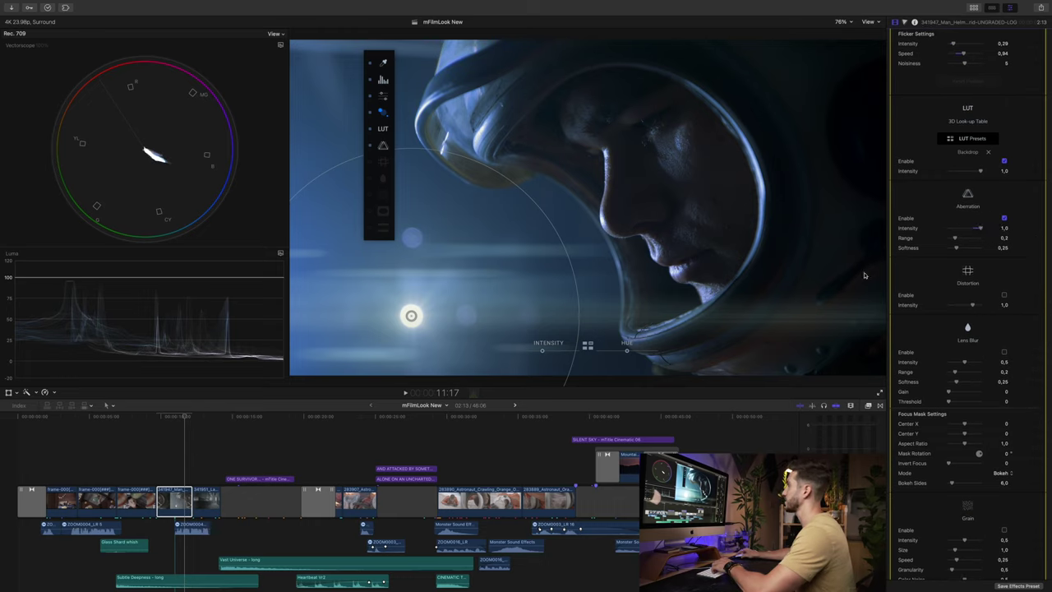
{"action": "left_click", "coordinate": [969, 196]}
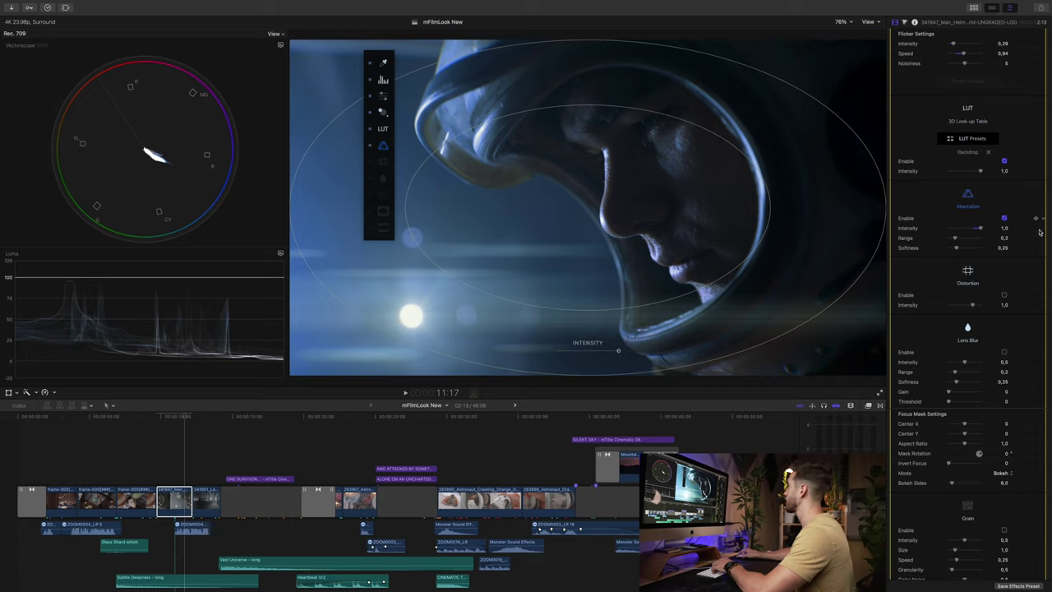
{"action": "left_click_drag", "start_coordinate": [1006, 233], "coordinate": [1019, 233]}
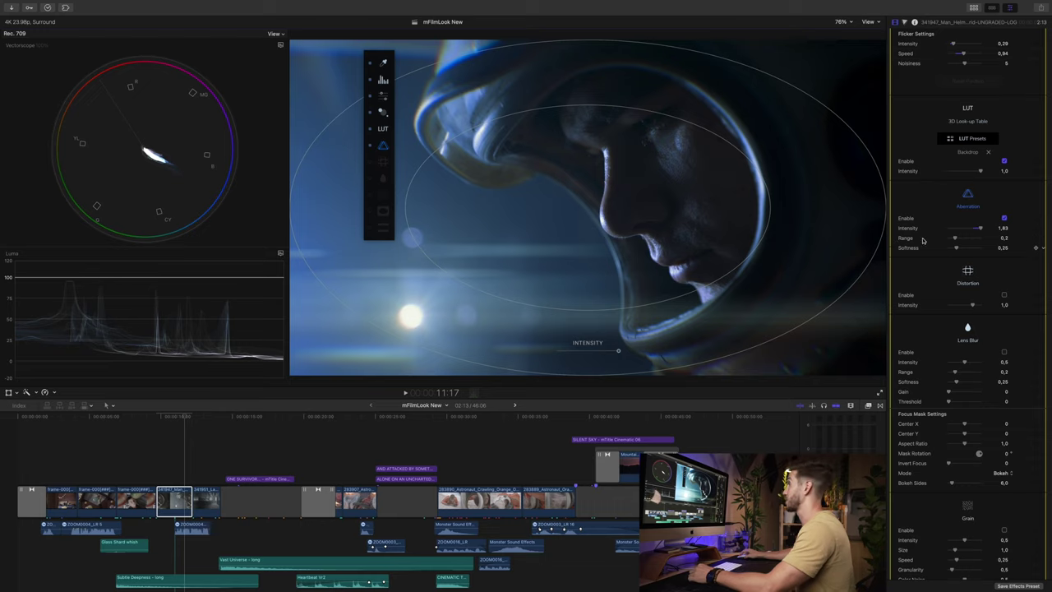
{"action": "left_click_drag", "start_coordinate": [983, 230], "coordinate": [976, 229]}
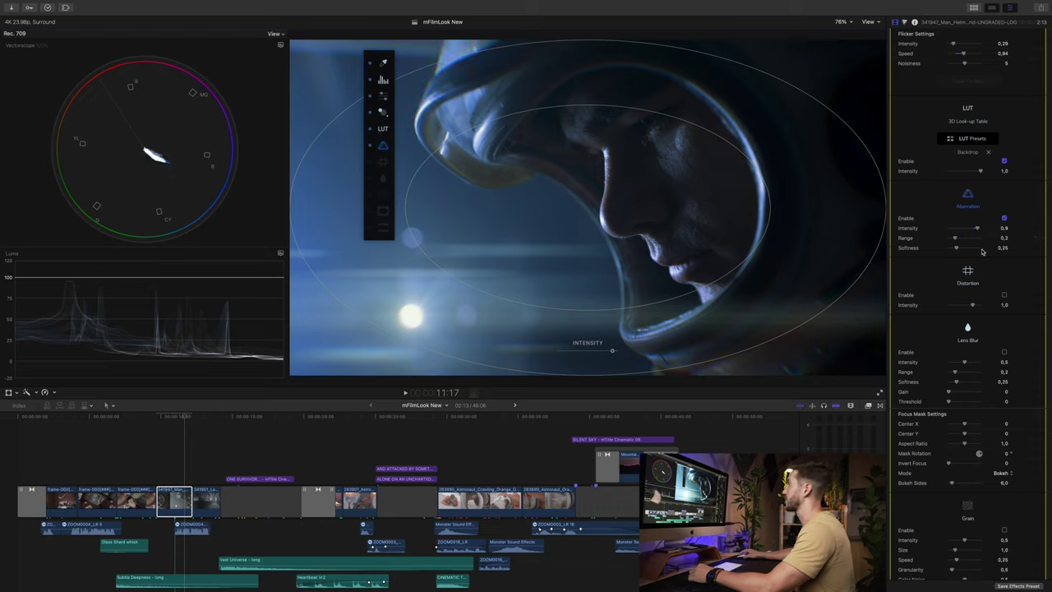
Step: Try the Distortion effect on the hanging-planets clip with Intensity lowered to 0, and disable Distortion again
{"action": "scroll", "coordinate": [995, 295], "scroll_direction": "down", "scroll_amount": 3}
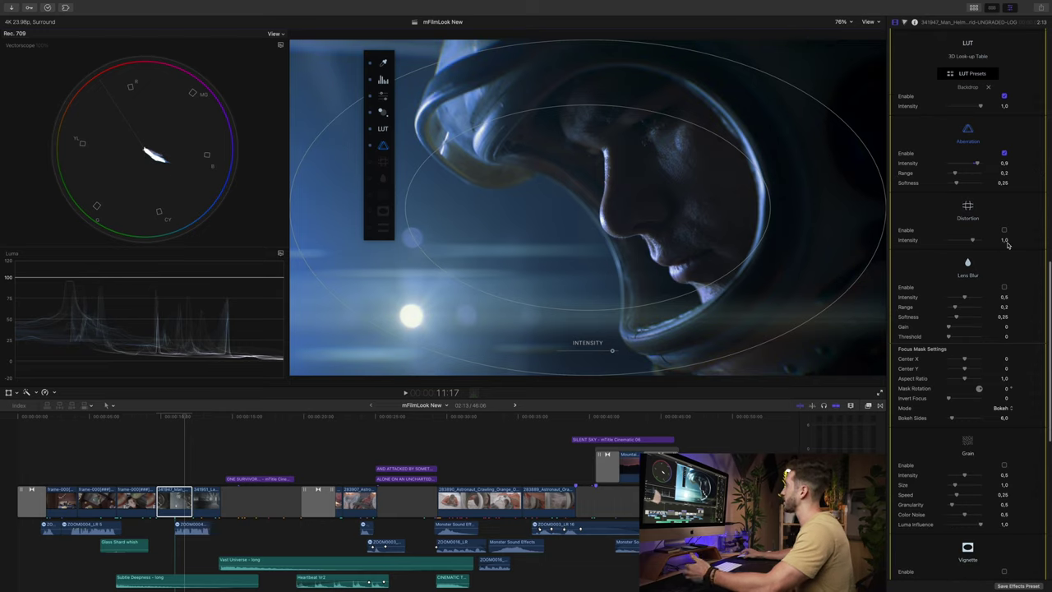
{"action": "left_click", "coordinate": [99, 495]}
{"action": "left_click", "coordinate": [95, 472]}
{"action": "scroll", "coordinate": [951, 388], "scroll_direction": "down", "scroll_amount": 5}
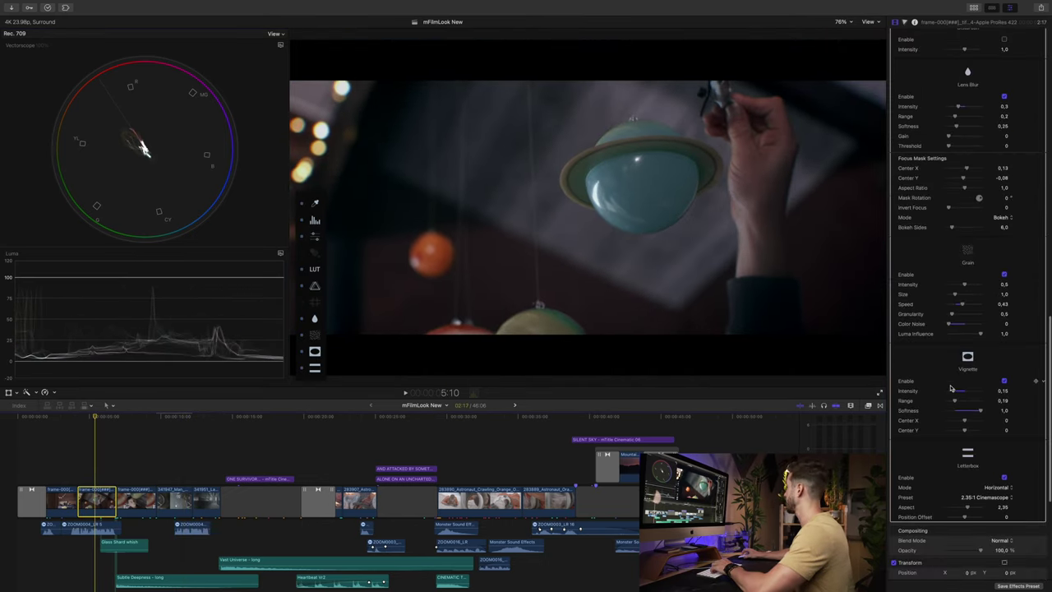
{"action": "scroll", "coordinate": [1004, 212], "scroll_direction": "up", "scroll_amount": 5}
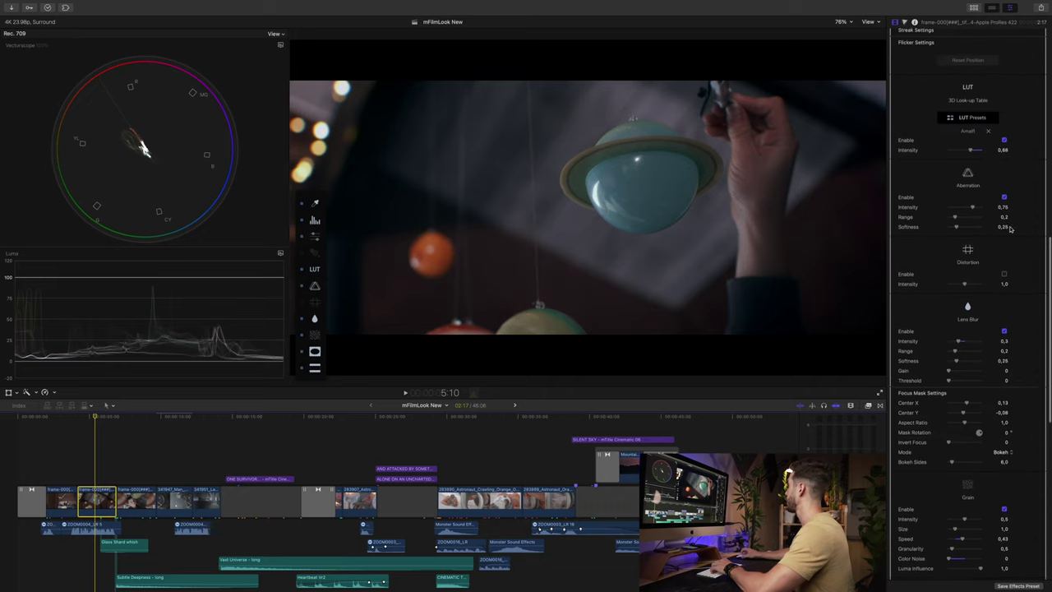
{"action": "left_click", "coordinate": [1005, 274]}
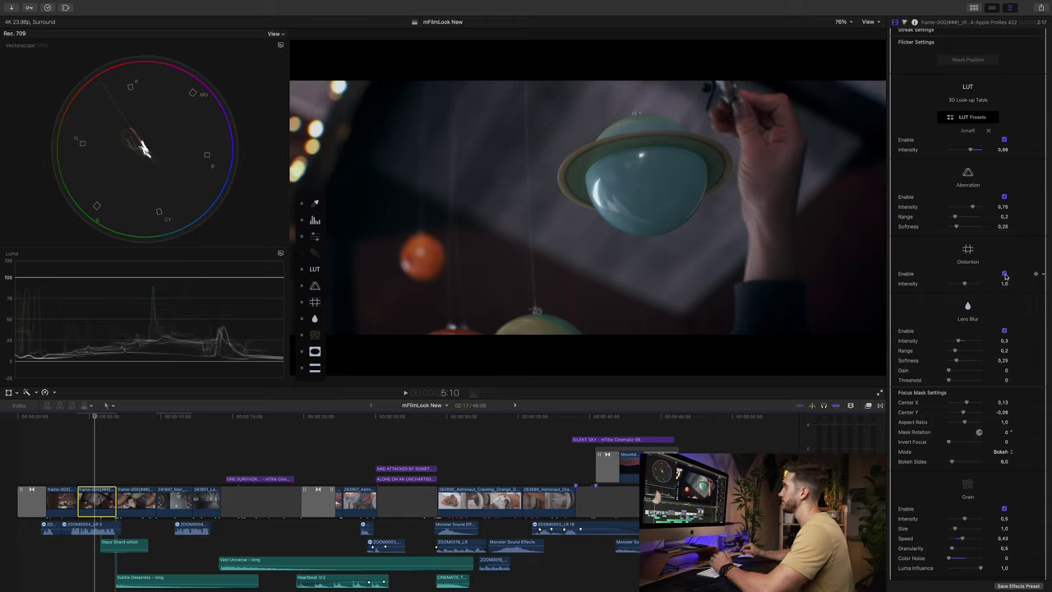
{"action": "left_click_drag", "start_coordinate": [968, 286], "coordinate": [947, 284]}
{"action": "left_click", "coordinate": [1004, 275]}
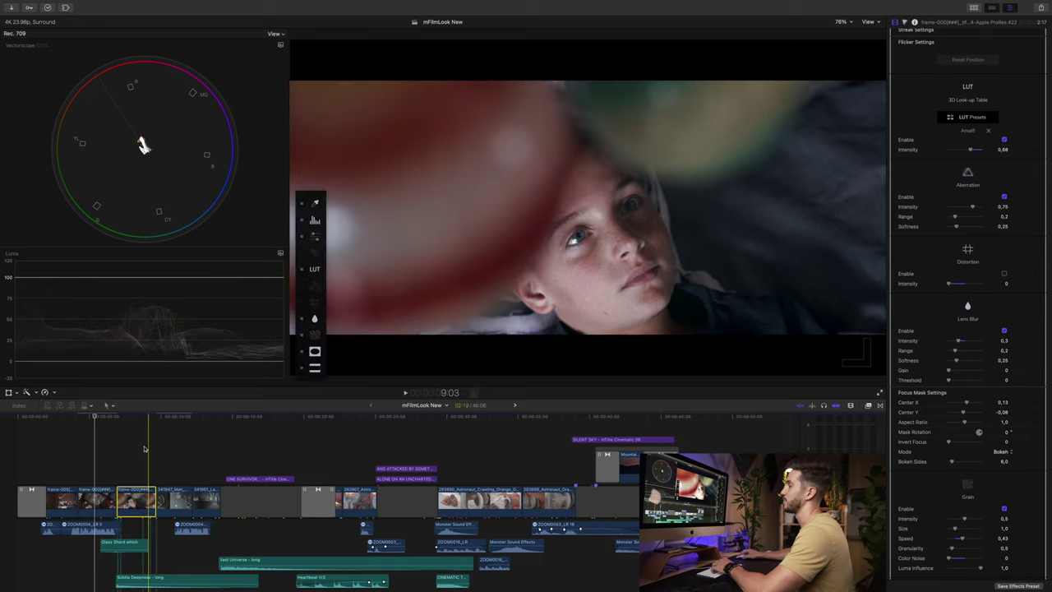
Step: Return to the astronaut profile clip and try Lens Blur on it, turning the effect on and back off
{"action": "left_click", "coordinate": [174, 499]}
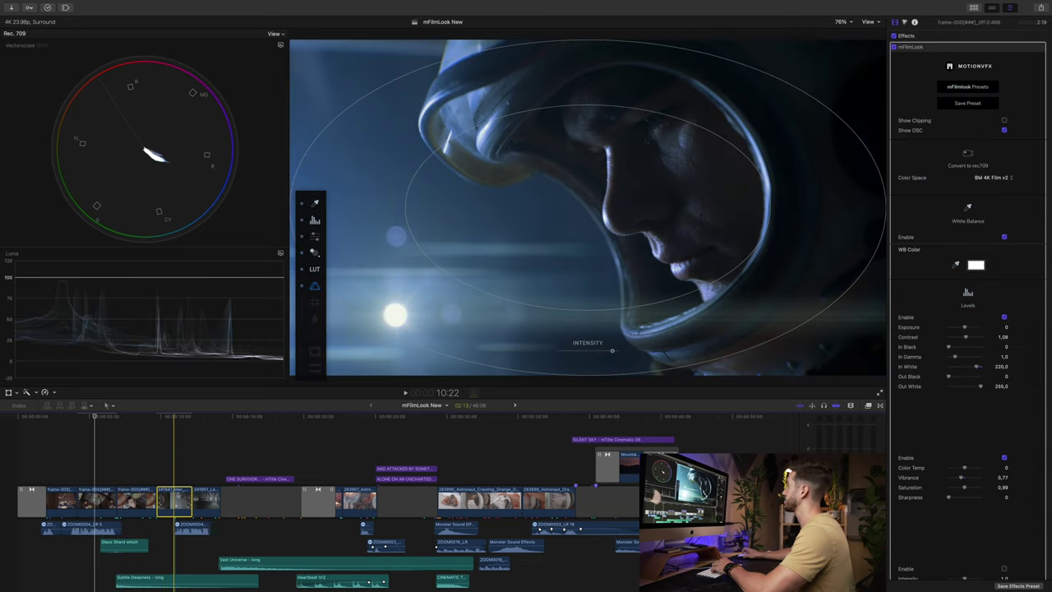
{"action": "scroll", "coordinate": [944, 449], "scroll_direction": "down", "scroll_amount": 10}
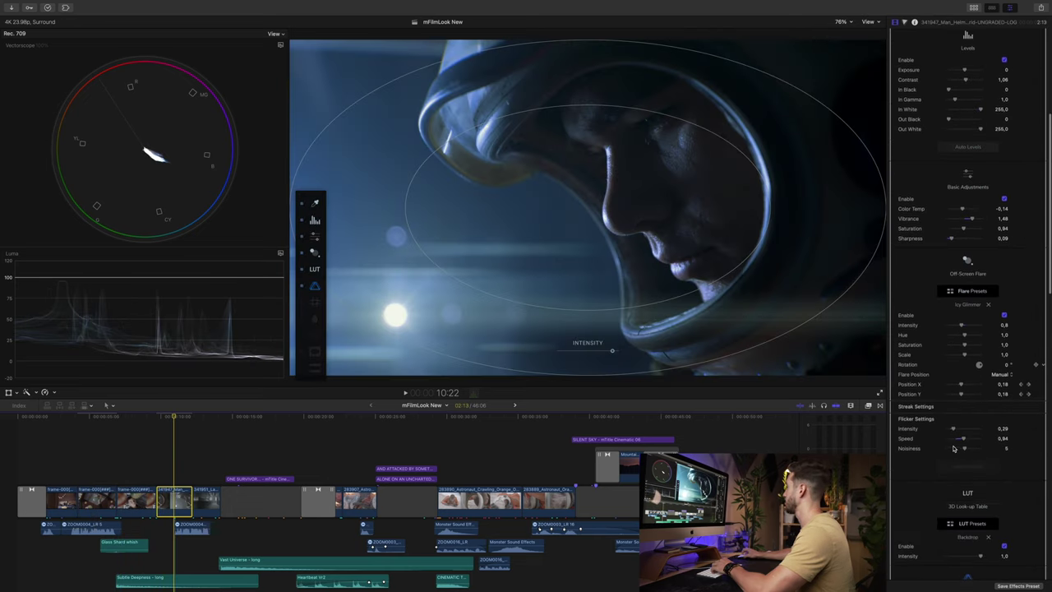
{"action": "scroll", "coordinate": [953, 448], "scroll_direction": "down", "scroll_amount": 15}
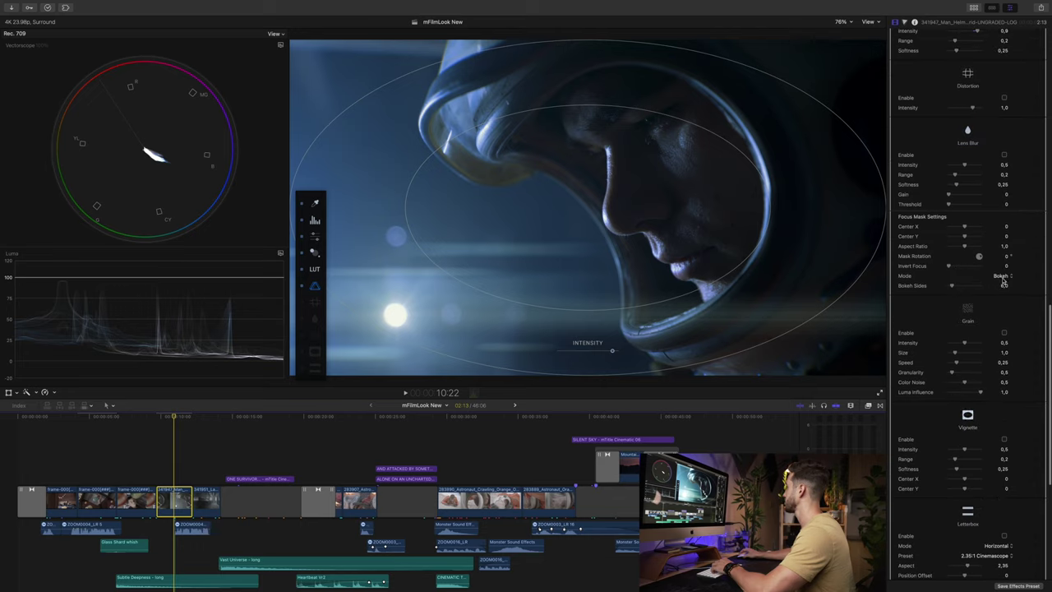
{"action": "scroll", "coordinate": [1012, 304], "scroll_direction": "up", "scroll_amount": 3}
{"action": "left_click", "coordinate": [1004, 248]}
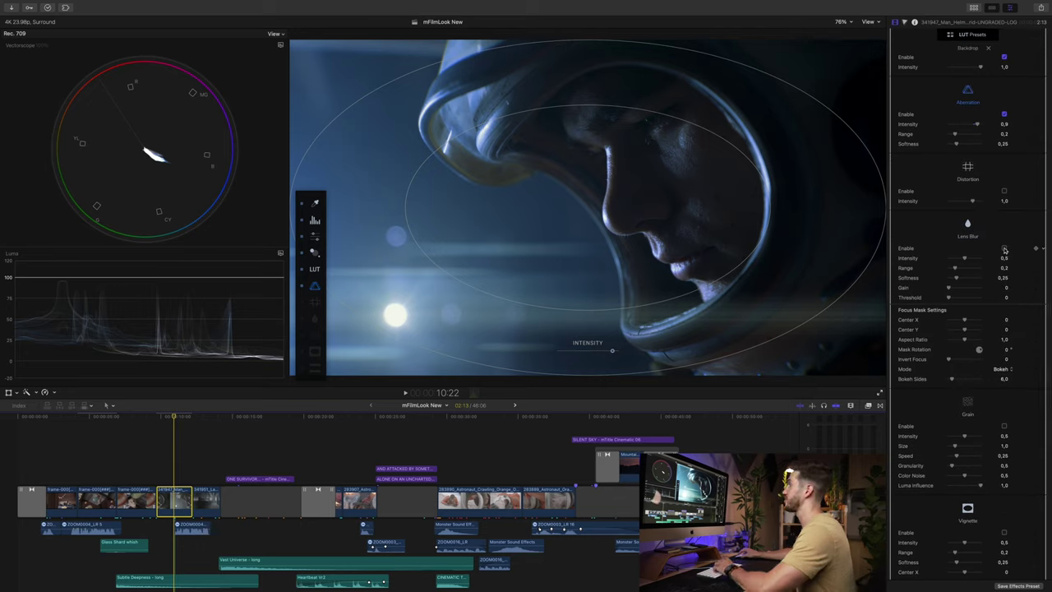
{"action": "left_click", "coordinate": [1004, 248]}
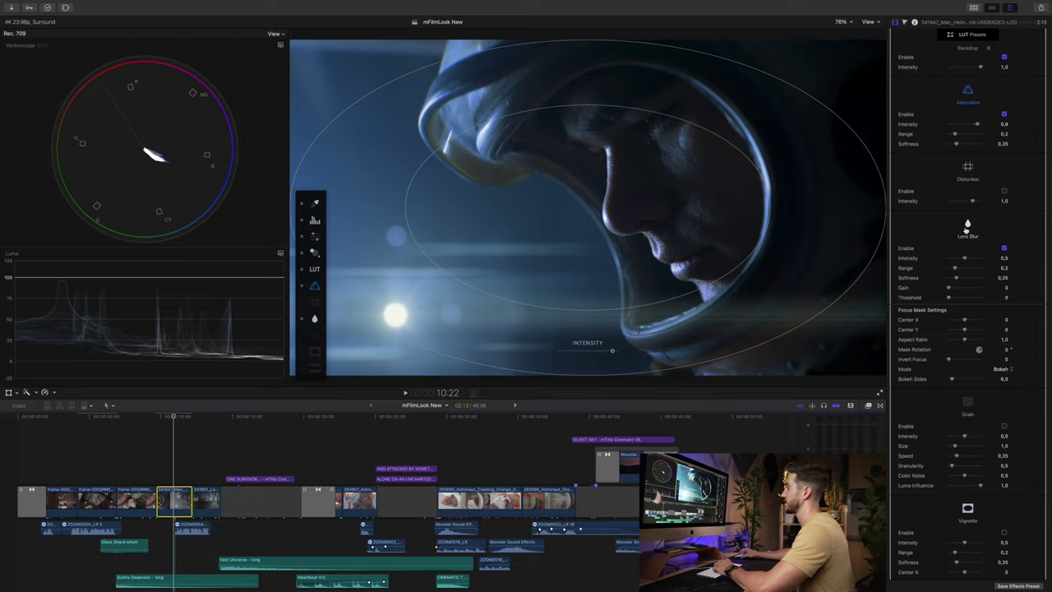
{"action": "left_click", "coordinate": [1004, 249]}
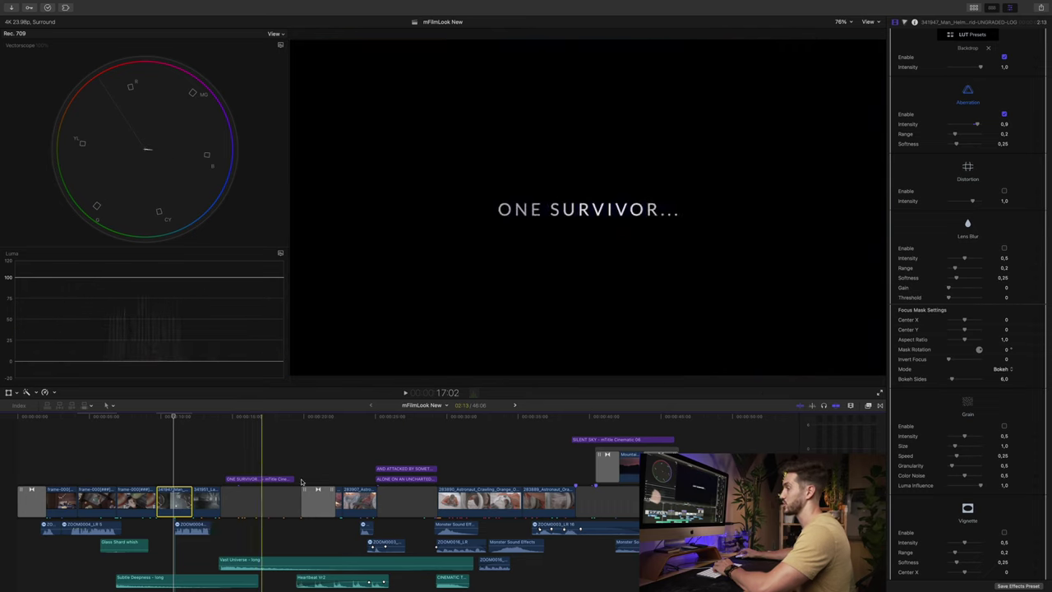
Step: Examine the Lens Blur parameters and the available focus mask Mode options on the space helmet close-up clip
{"action": "left_click", "coordinate": [359, 500]}
{"action": "left_click", "coordinate": [359, 415]}
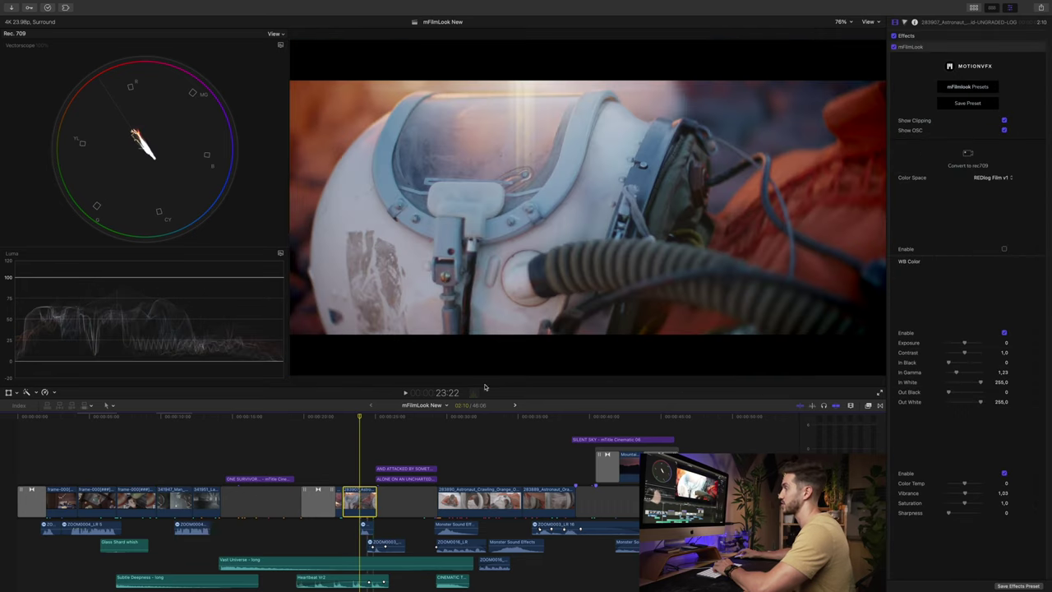
{"action": "scroll", "coordinate": [994, 393], "scroll_direction": "down", "scroll_amount": 10}
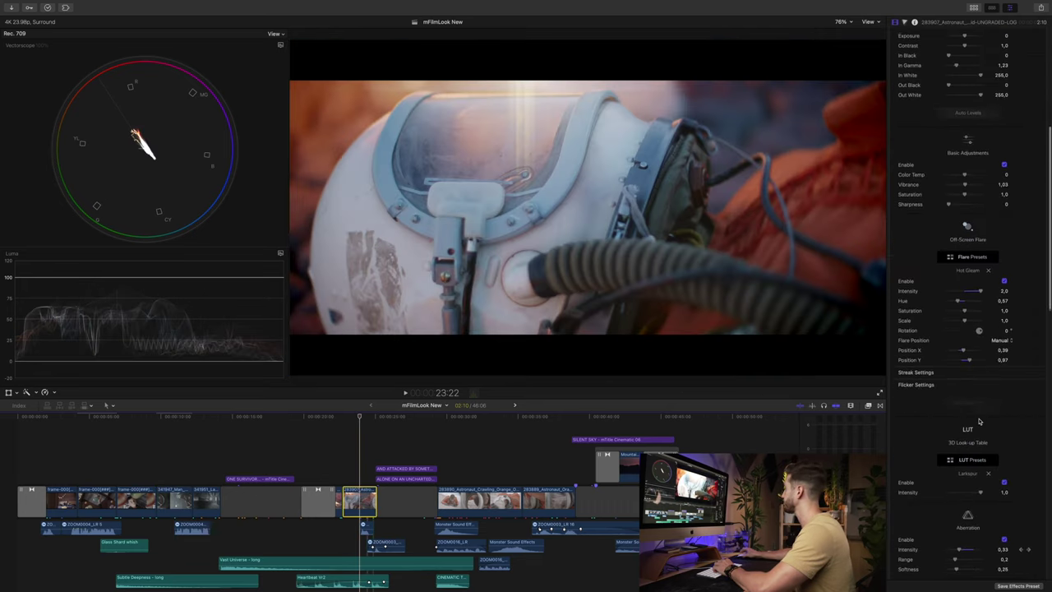
{"action": "scroll", "coordinate": [980, 402], "scroll_direction": "down", "scroll_amount": 10}
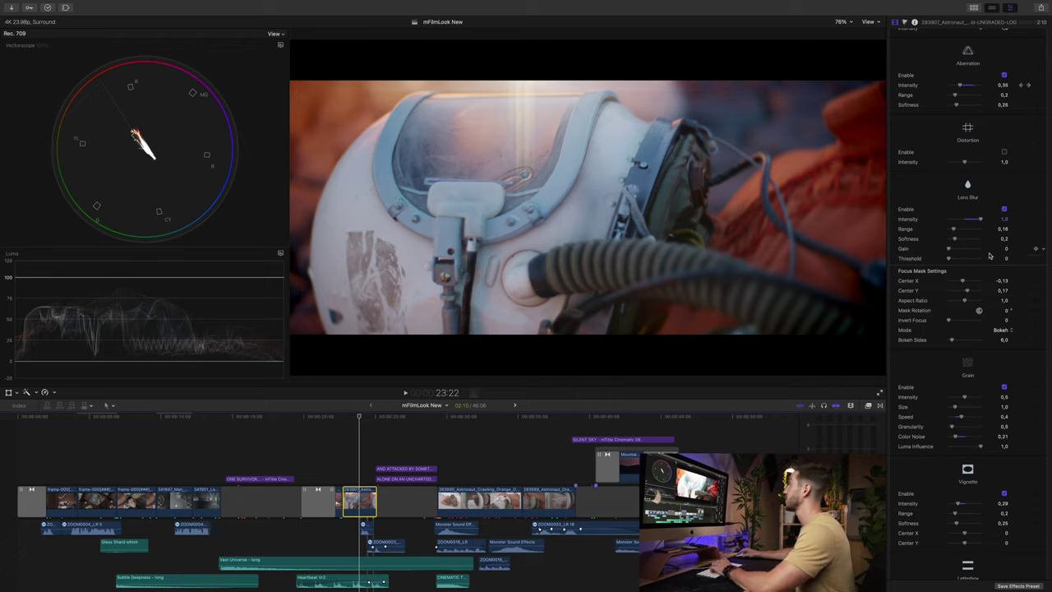
{"action": "left_click", "coordinate": [1003, 331]}
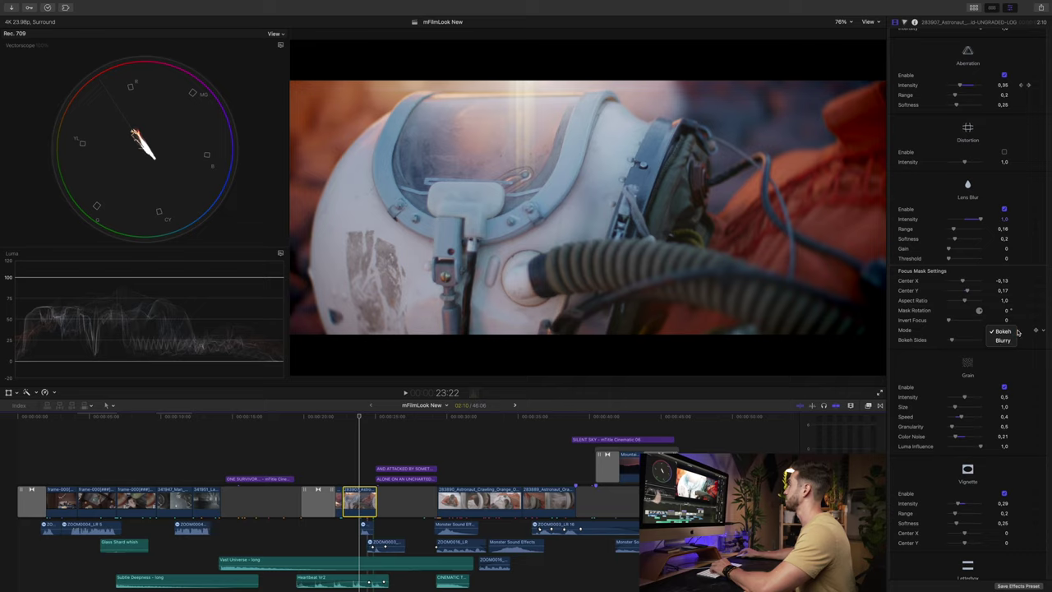
{"action": "left_click", "coordinate": [1042, 366]}
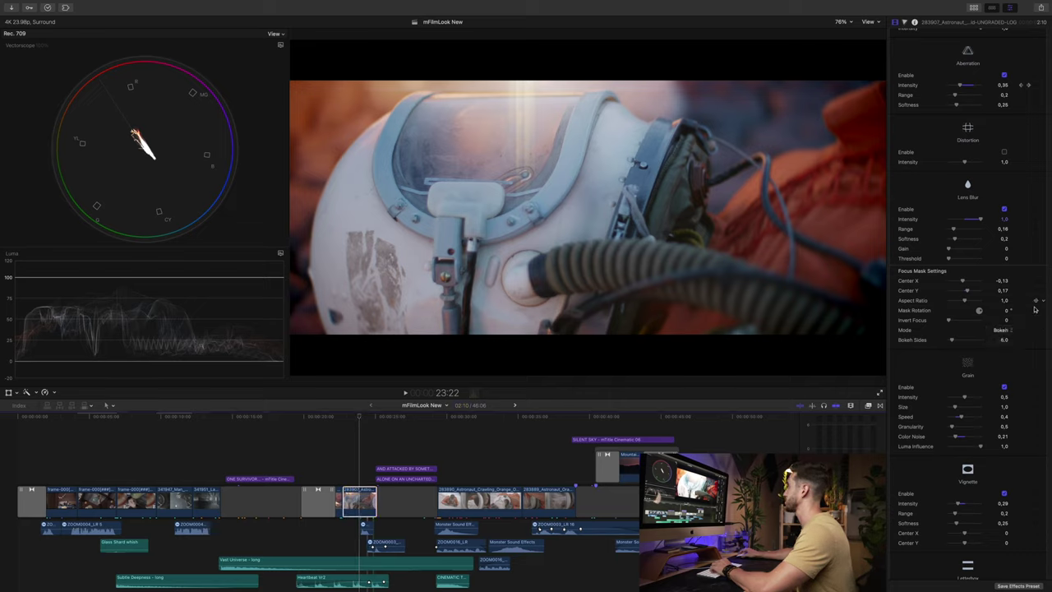
Step: Hide the video scopes and show mFilmLook's on-screen controls for the space helmet clip
{"action": "left_click", "coordinate": [968, 185]}
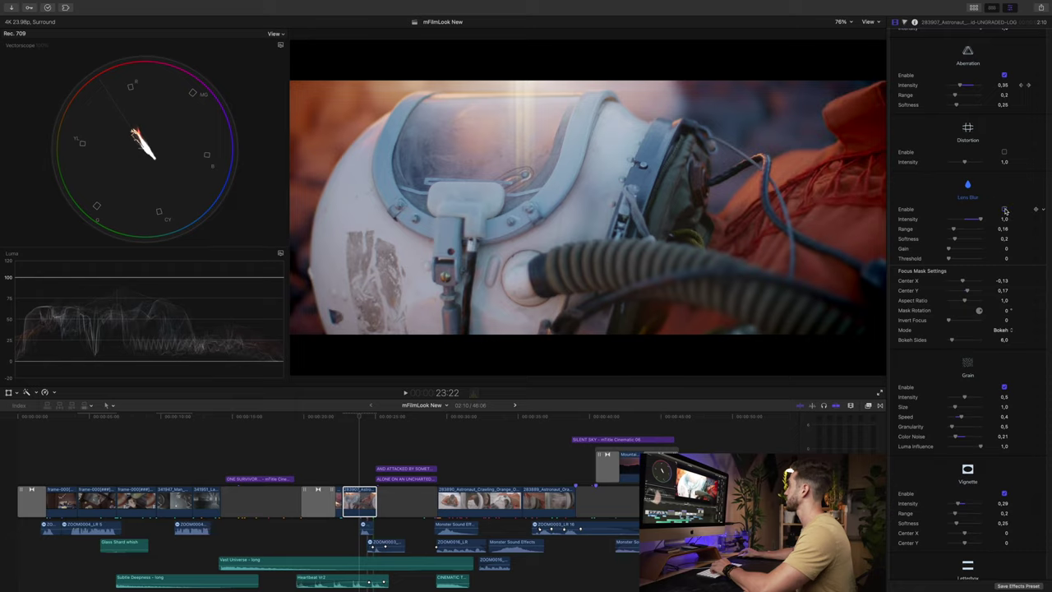
{"action": "key", "text": "super+7"}
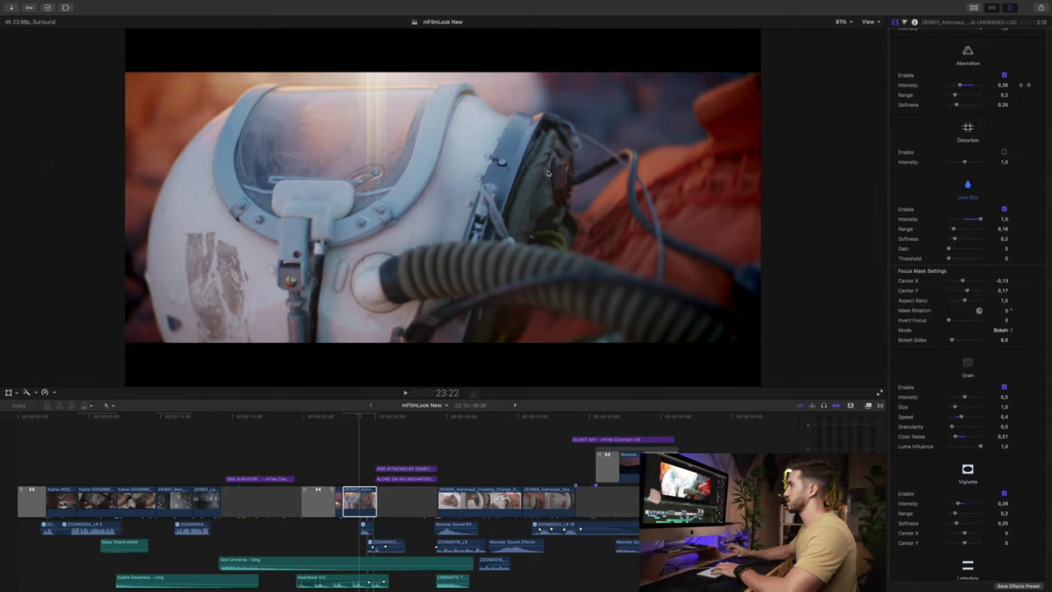
{"action": "scroll", "coordinate": [970, 164], "scroll_direction": "up", "scroll_amount": 15}
{"action": "left_click", "coordinate": [935, 47]}
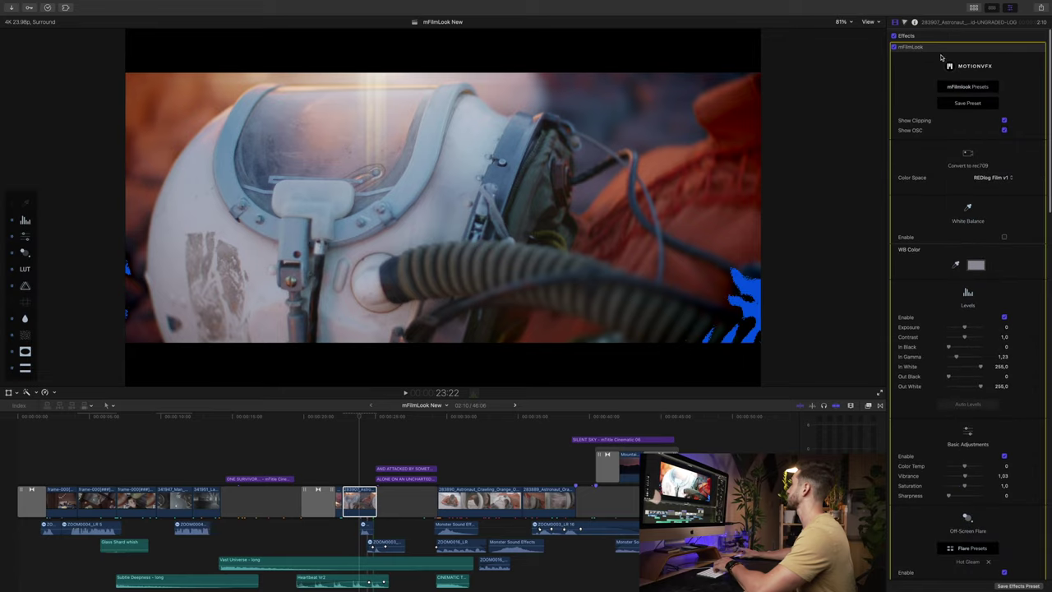
{"action": "scroll", "coordinate": [991, 186], "scroll_direction": "down", "scroll_amount": 10}
{"action": "scroll", "coordinate": [991, 186], "scroll_direction": "down", "scroll_amount": 8}
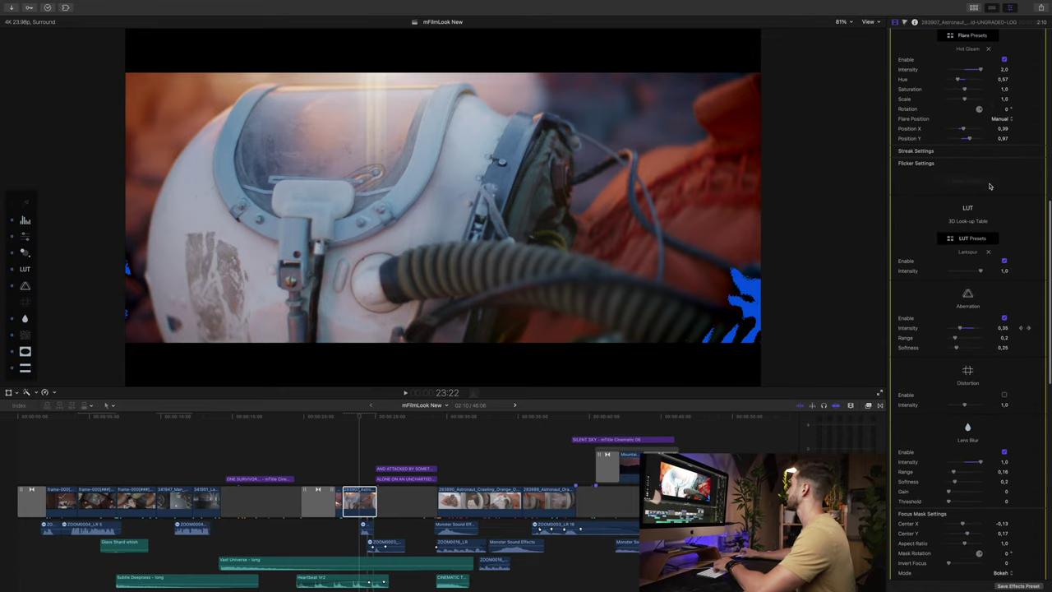
Step: Move the Lens Blur focus mask on the helmet to Center X -0.11, Center Y 0.12, and widen its Softness to 0.53
{"action": "left_click", "coordinate": [970, 253]}
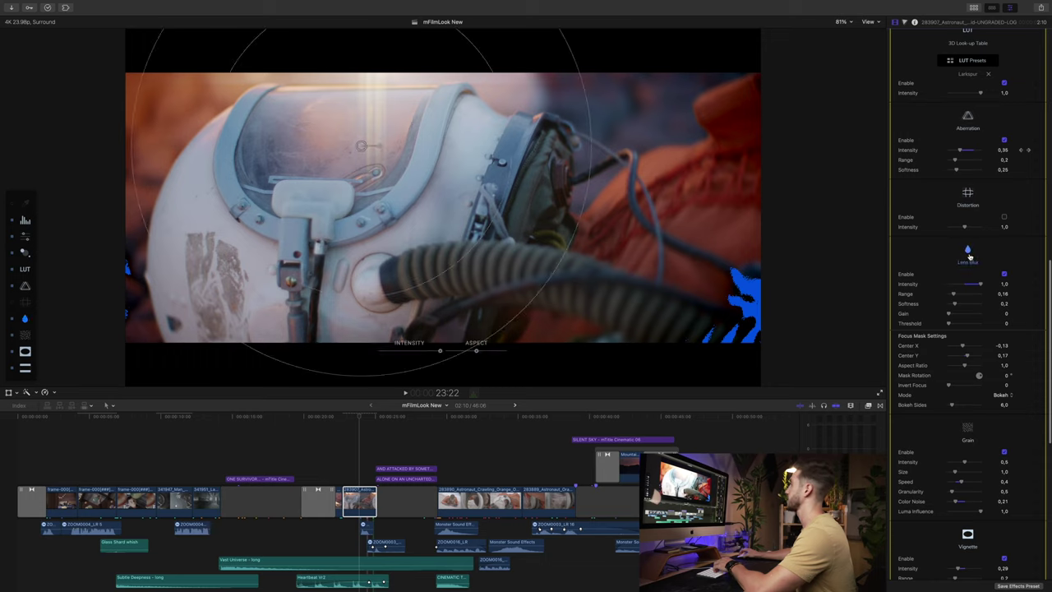
{"action": "left_click_drag", "start_coordinate": [362, 145], "coordinate": [375, 168]}
{"action": "mouse_move", "coordinate": [527, 166]}
{"action": "left_mouse_down"}
{"action": "mouse_move", "coordinate": [514, 206]}
{"action": "mouse_move", "coordinate": [485, 176]}
{"action": "mouse_move", "coordinate": [516, 155]}
{"action": "left_mouse_up"}
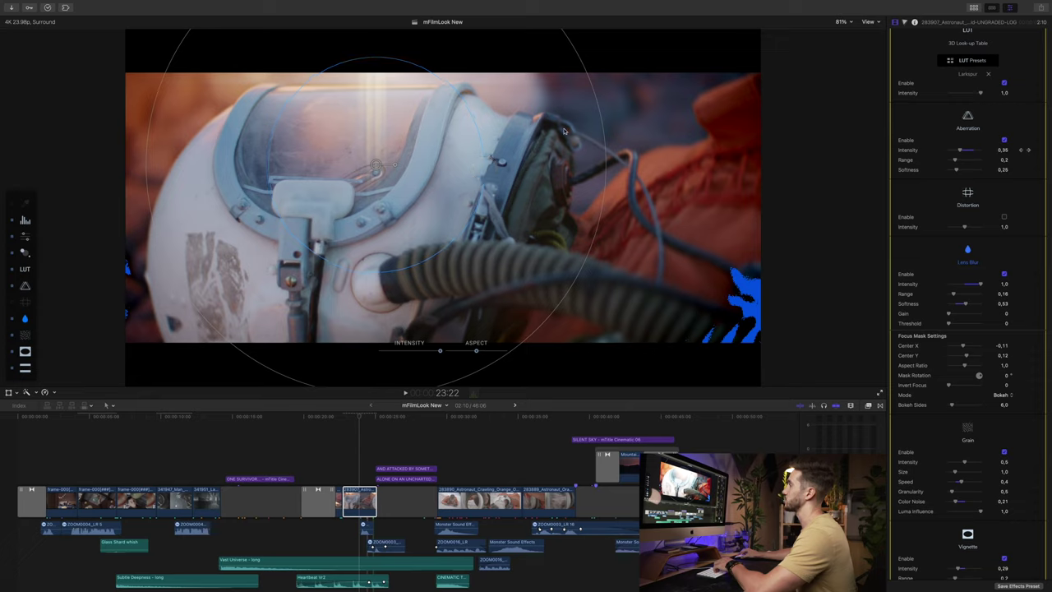
Step: Adjust the Lens Blur focus mask on the space helmet to Range 0.17 and Softness 0.49
{"action": "left_click_drag", "start_coordinate": [604, 150], "coordinate": [471, 157]}
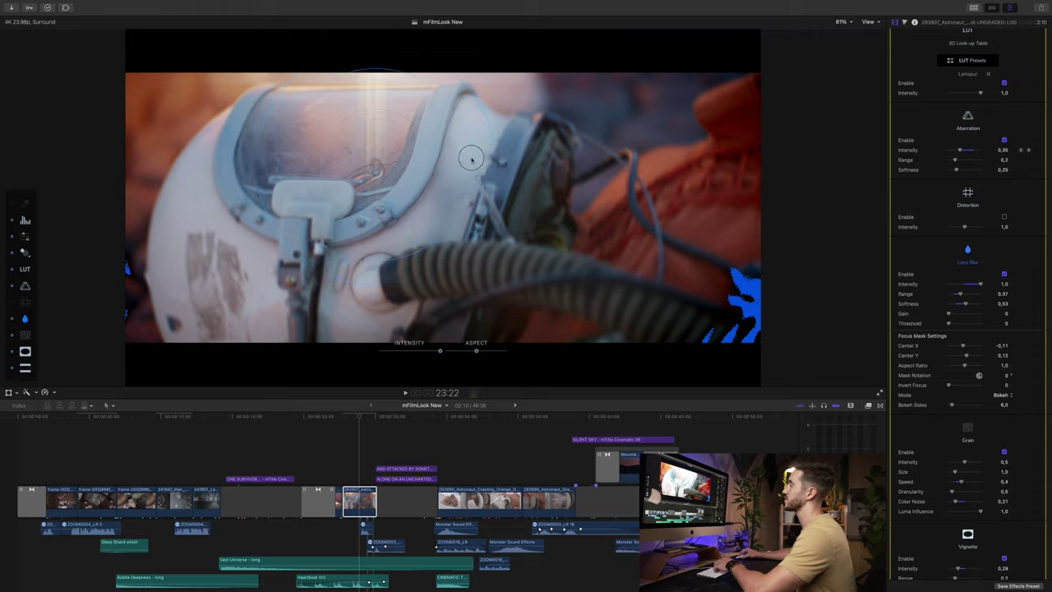
{"action": "left_click_drag", "start_coordinate": [471, 157], "coordinate": [586, 169]}
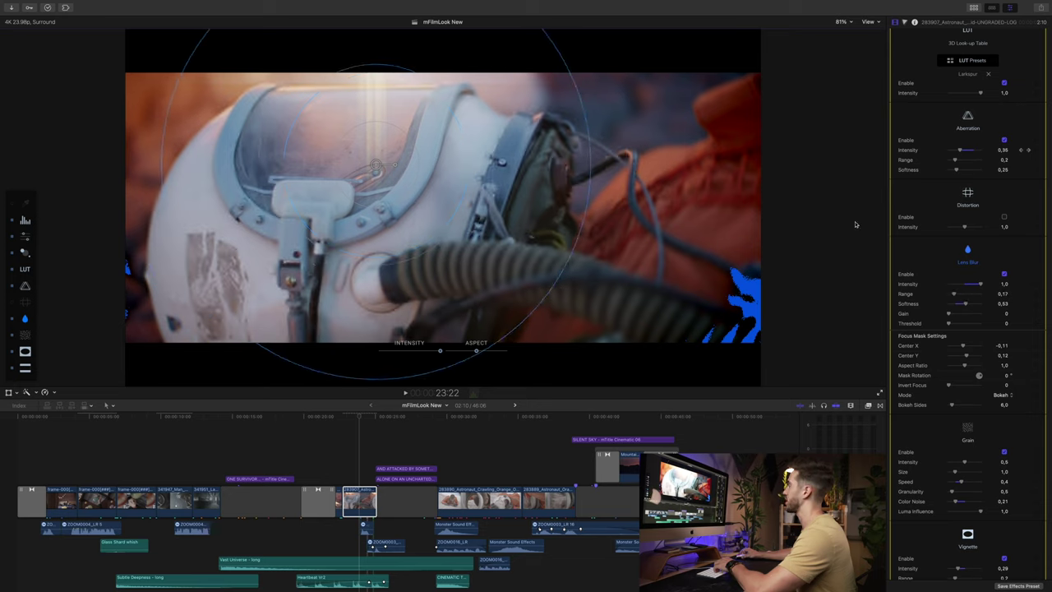
{"action": "left_click_drag", "start_coordinate": [961, 307], "coordinate": [958, 306]}
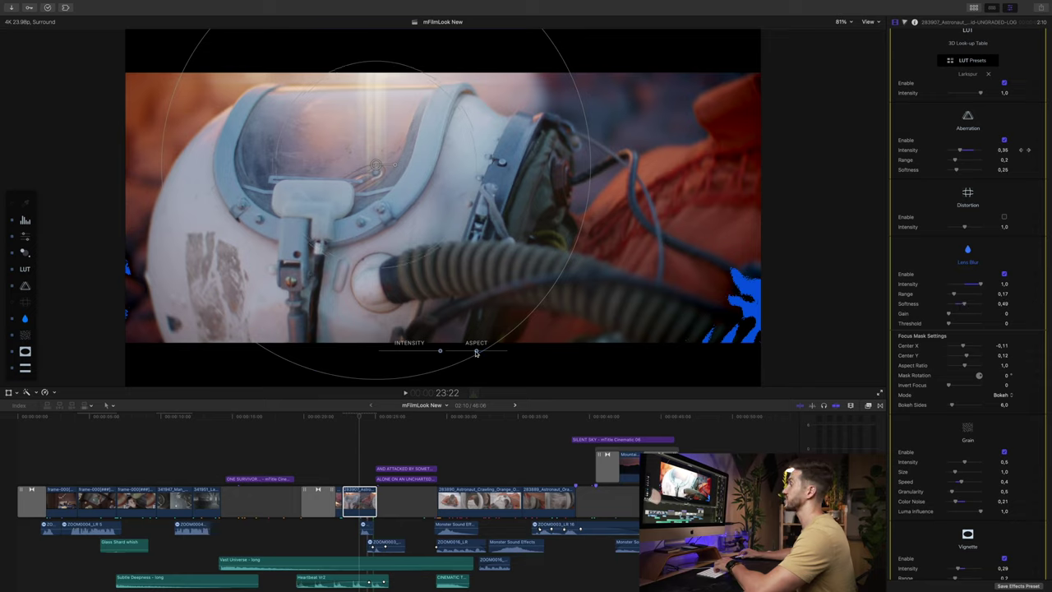
Step: Try the focus mask at Aspect Ratio 2.0, rotated to -89.1° and moved lower, and revert these changes
{"action": "left_click_drag", "start_coordinate": [477, 352], "coordinate": [540, 358]}
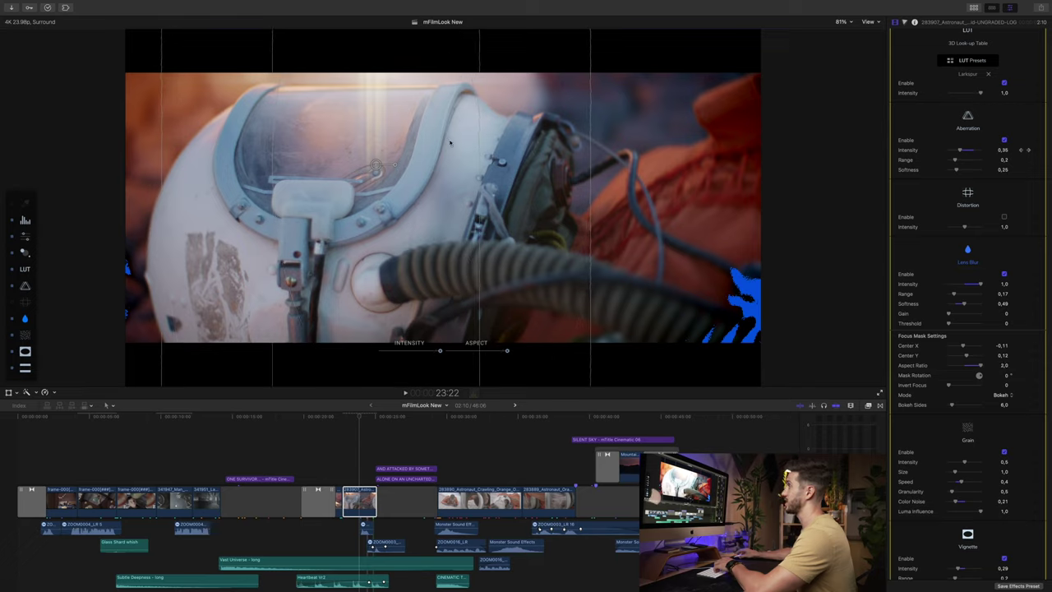
{"action": "left_click_drag", "start_coordinate": [395, 171], "coordinate": [377, 189]}
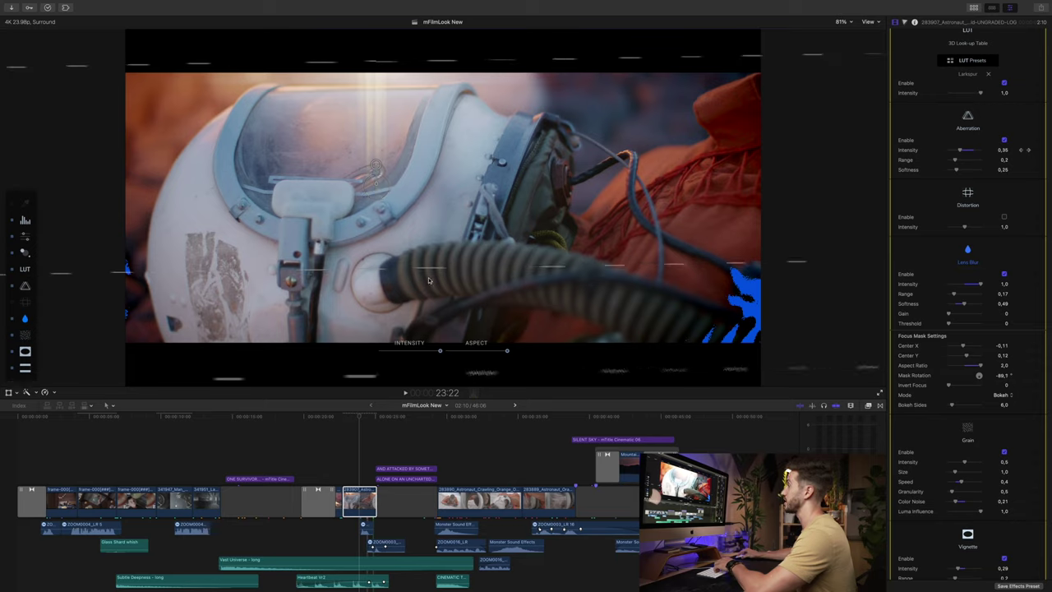
{"action": "left_click_drag", "start_coordinate": [378, 170], "coordinate": [377, 195]}
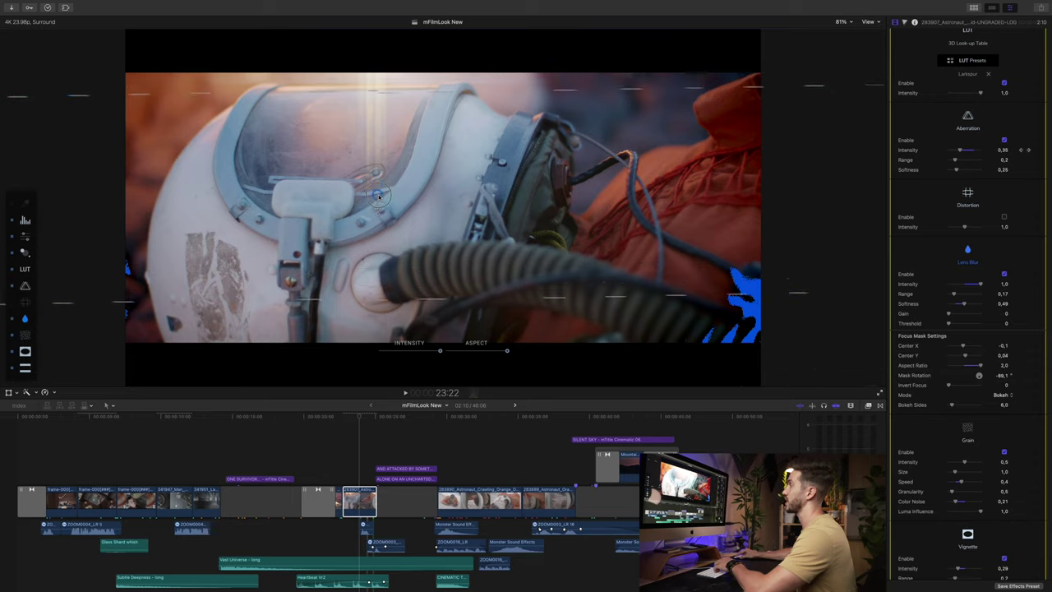
{"action": "key", "text": "super+z"}
{"action": "double_click", "coordinate": [508, 352]}
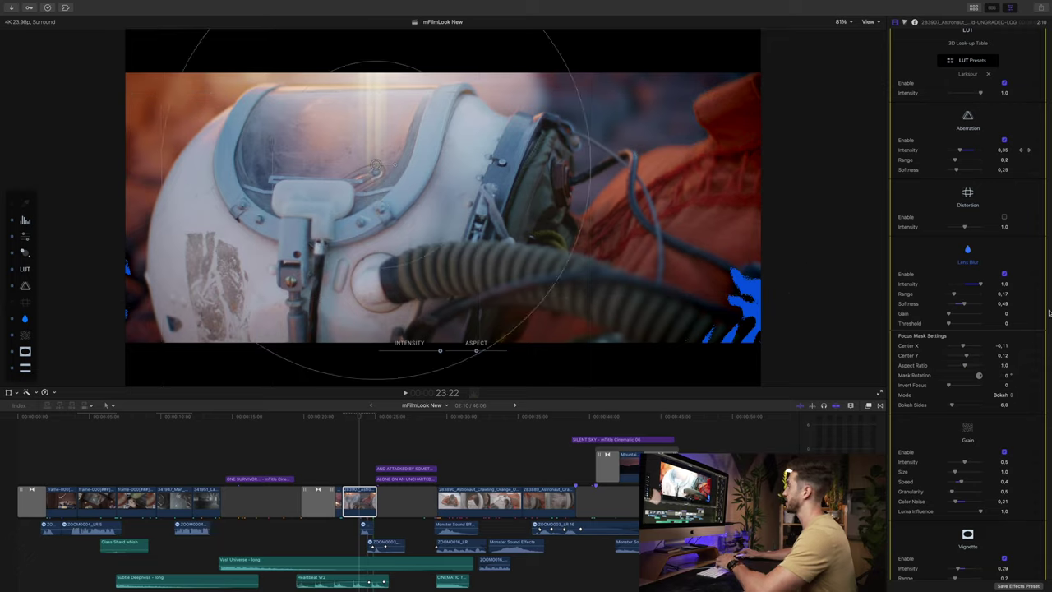
Step: Select the astronaut profile clip and move mFilmLook's on-screen toolbar onto the image in front of the face
{"action": "scroll", "coordinate": [960, 348], "scroll_direction": "down", "scroll_amount": 5}
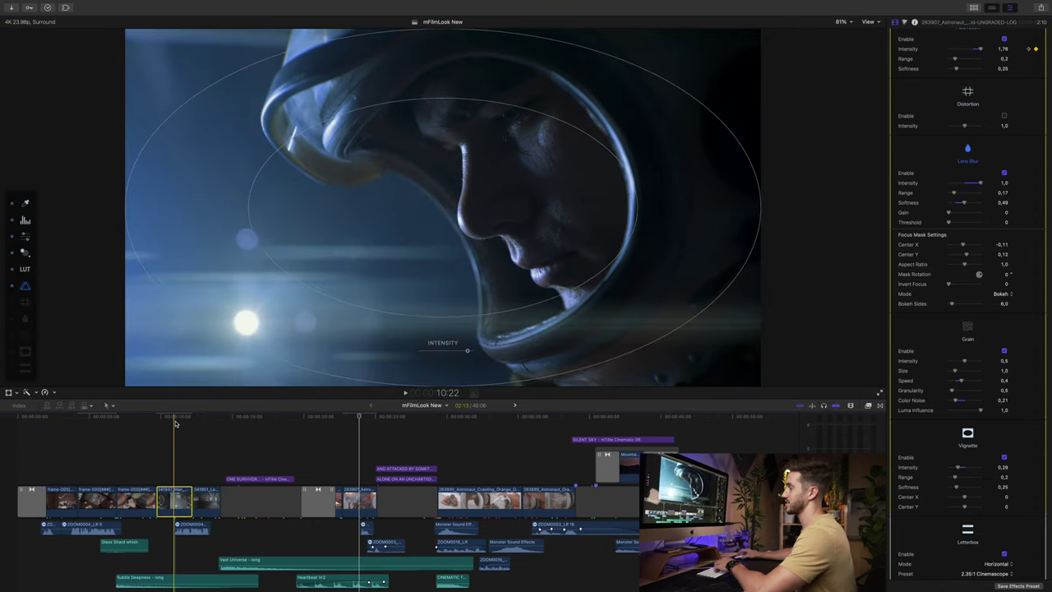
{"action": "left_click", "coordinate": [175, 500]}
{"action": "scroll", "coordinate": [1044, 439], "scroll_direction": "down", "scroll_amount": 4}
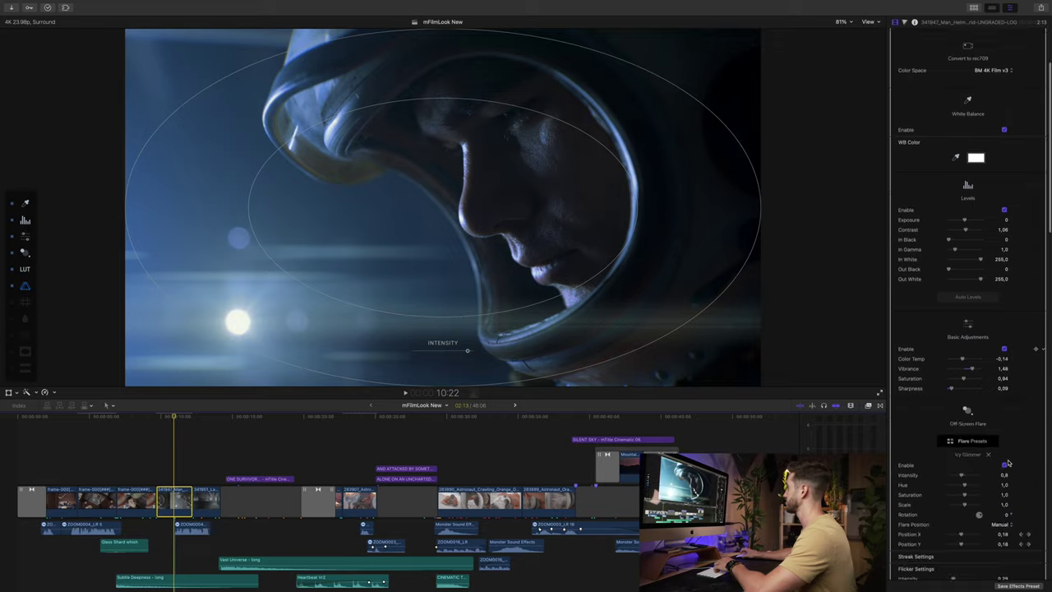
{"action": "left_click_drag", "start_coordinate": [18, 198], "coordinate": [187, 146]}
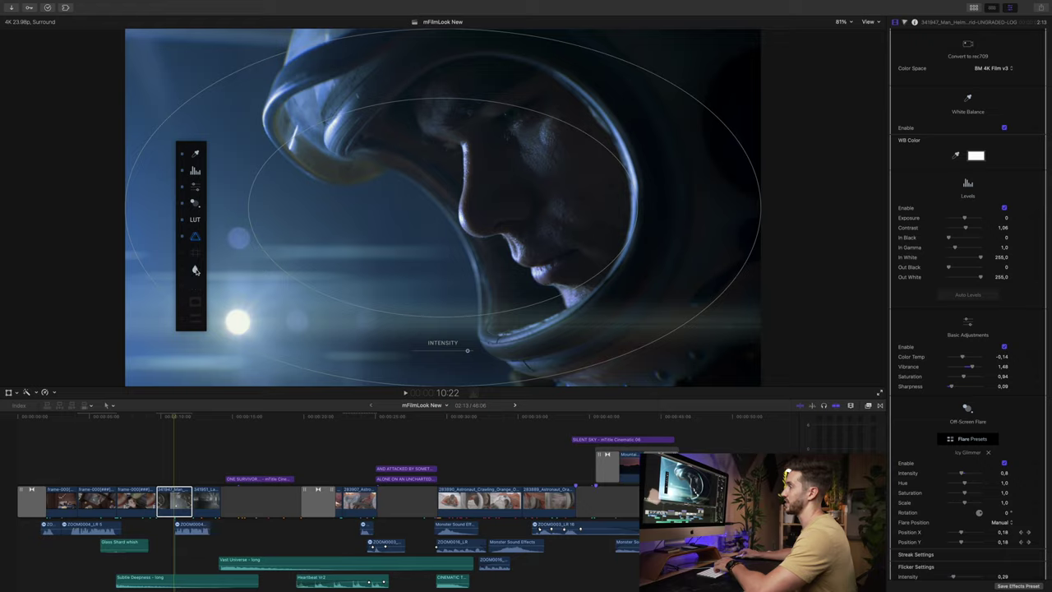
Step: Turn on Film Grain for the astronaut profile clip with Intensity 0.78, Size 0.76 and Color Noise 0.21
{"action": "left_click", "coordinate": [198, 288]}
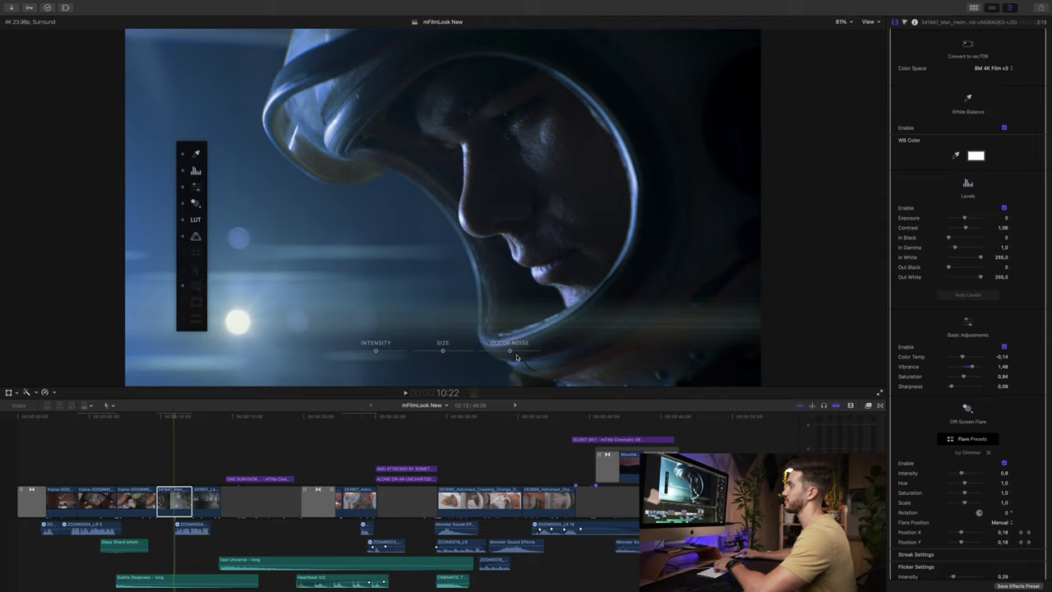
{"action": "left_click_drag", "start_coordinate": [377, 351], "coordinate": [436, 352]}
{"action": "left_click_drag", "start_coordinate": [510, 351], "coordinate": [510, 352]}
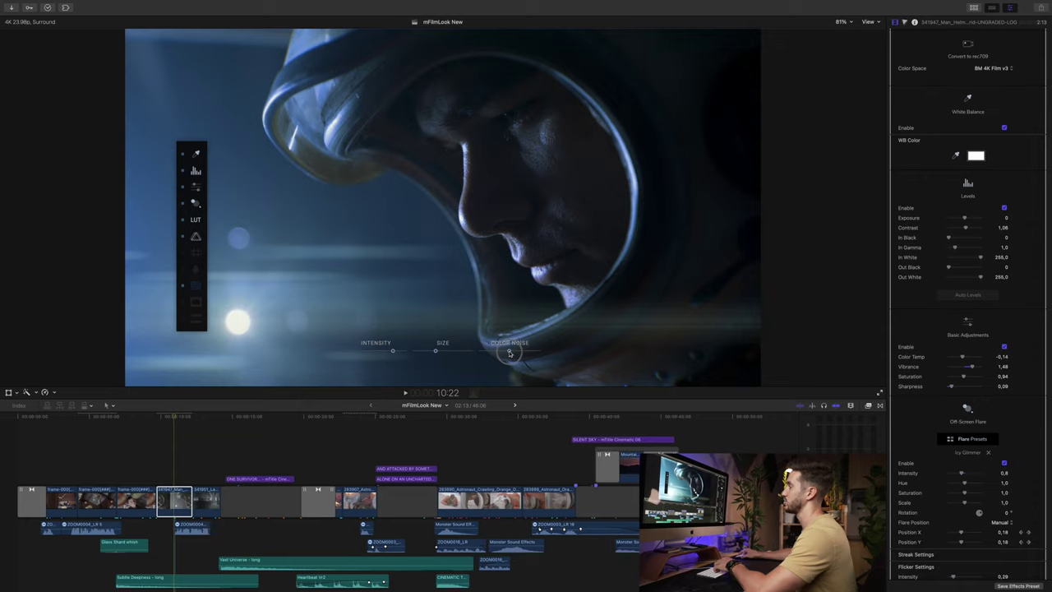
{"action": "mouse_move", "coordinate": [510, 352]}
{"action": "left_mouse_down"}
{"action": "mouse_move", "coordinate": [574, 353]}
{"action": "mouse_move", "coordinate": [492, 352]}
{"action": "left_mouse_up"}
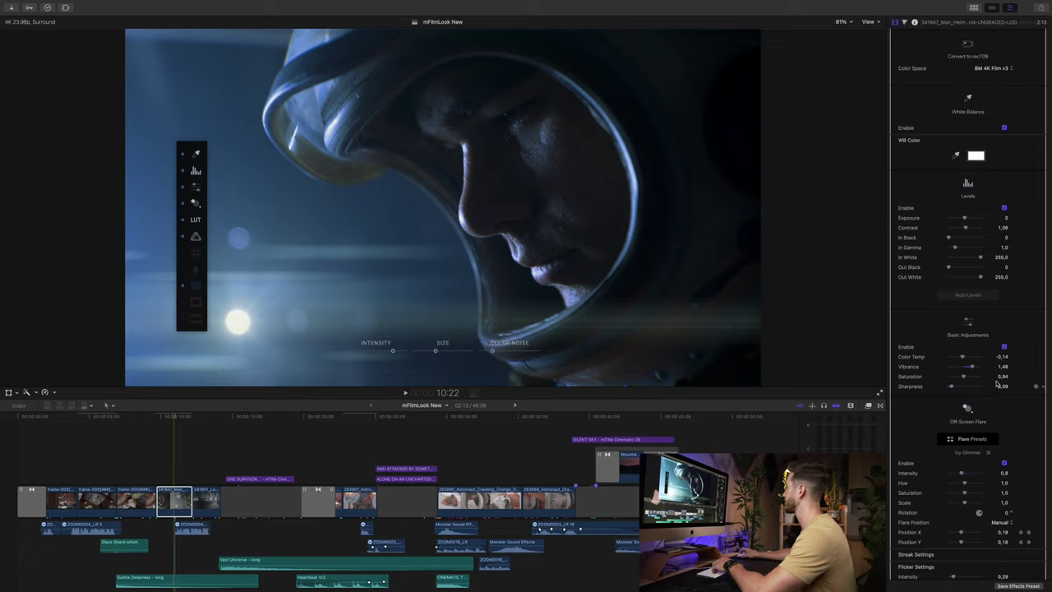
Step: Review the clip's Grain parameters and fine-tune the grain Intensity to 0.77
{"action": "scroll", "coordinate": [996, 383], "scroll_direction": "down", "scroll_amount": 3}
{"action": "scroll", "coordinate": [960, 340], "scroll_direction": "down", "scroll_amount": 10}
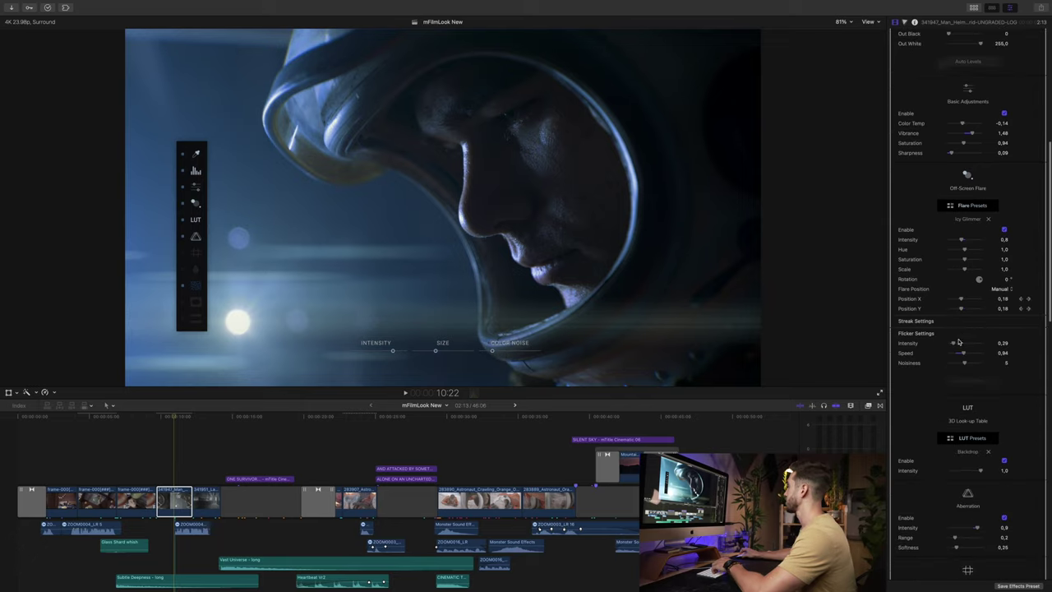
{"action": "scroll", "coordinate": [958, 342], "scroll_direction": "down", "scroll_amount": 14}
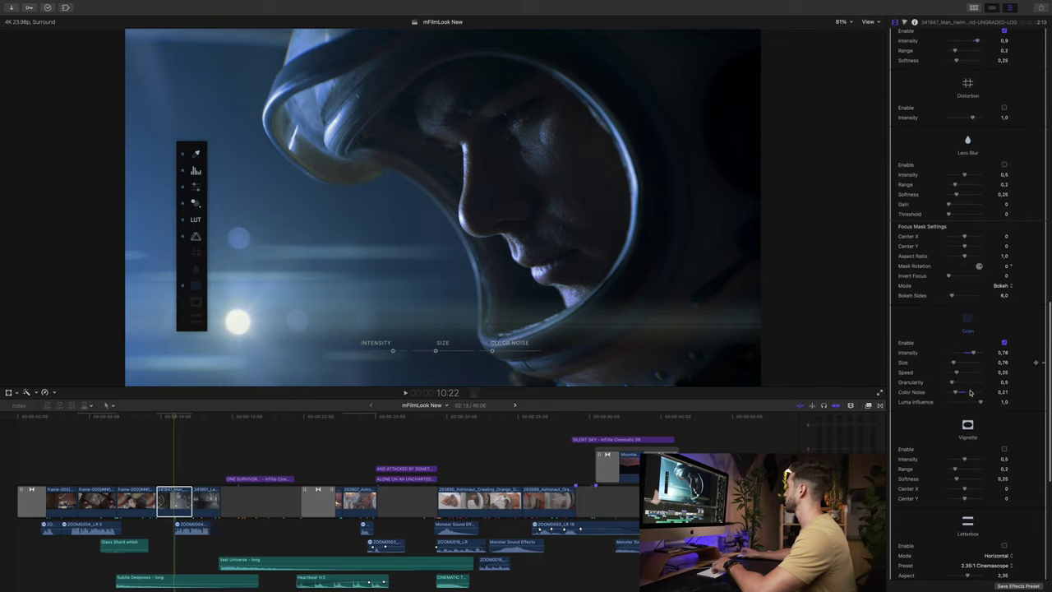
{"action": "scroll", "coordinate": [970, 392], "scroll_direction": "down", "scroll_amount": 2}
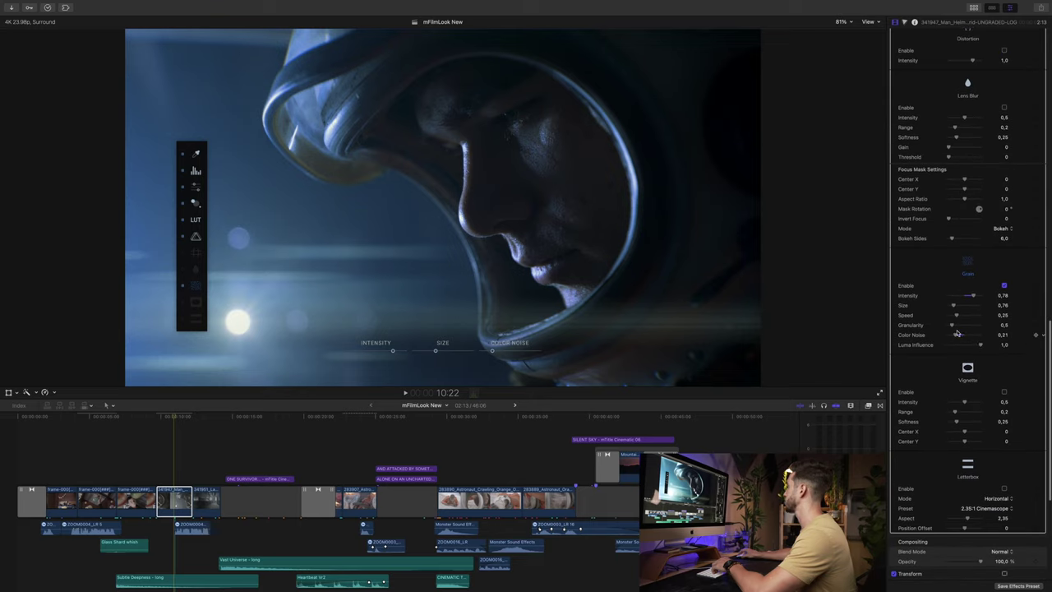
{"action": "left_click_drag", "start_coordinate": [974, 297], "coordinate": [975, 297]}
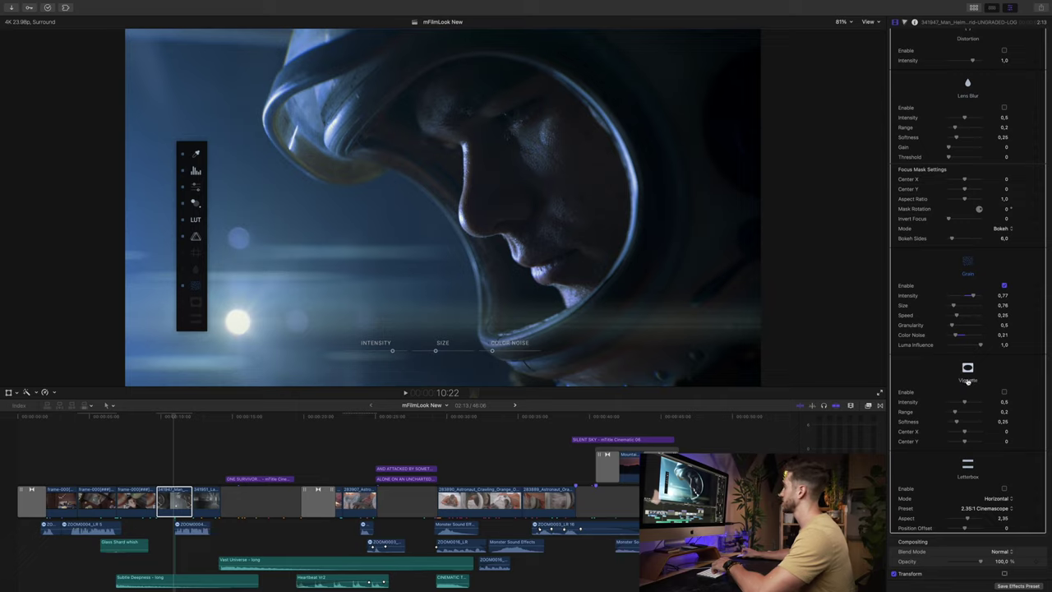
Step: Enable the Vignette, centre it on the face at X 0.1, Y 0.08, and set Intensity 0.04 and Softness 0.03
{"action": "scroll", "coordinate": [967, 381], "scroll_direction": "down", "scroll_amount": 1}
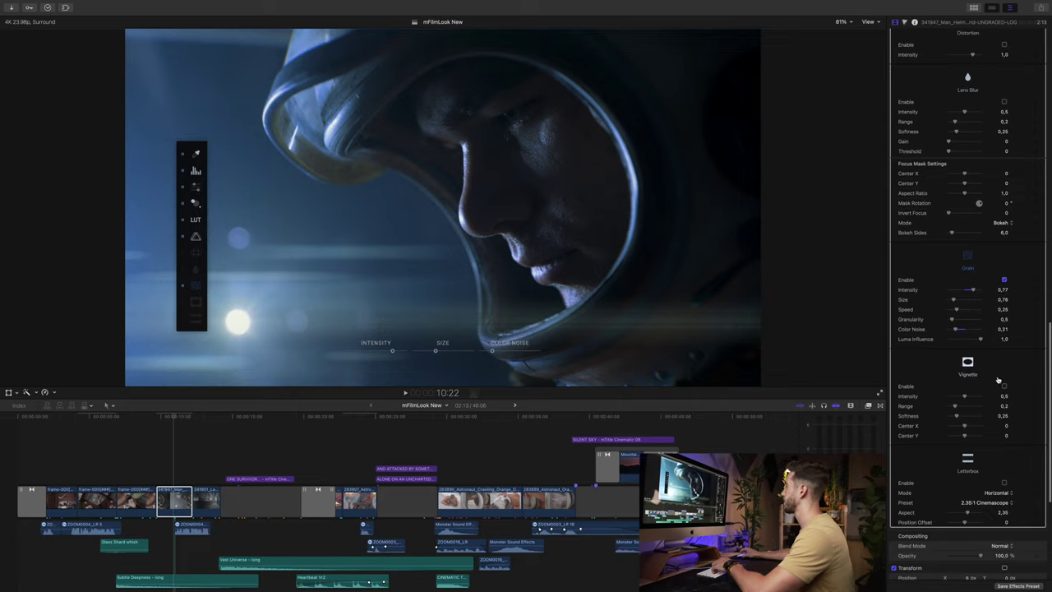
{"action": "left_click", "coordinate": [1004, 388]}
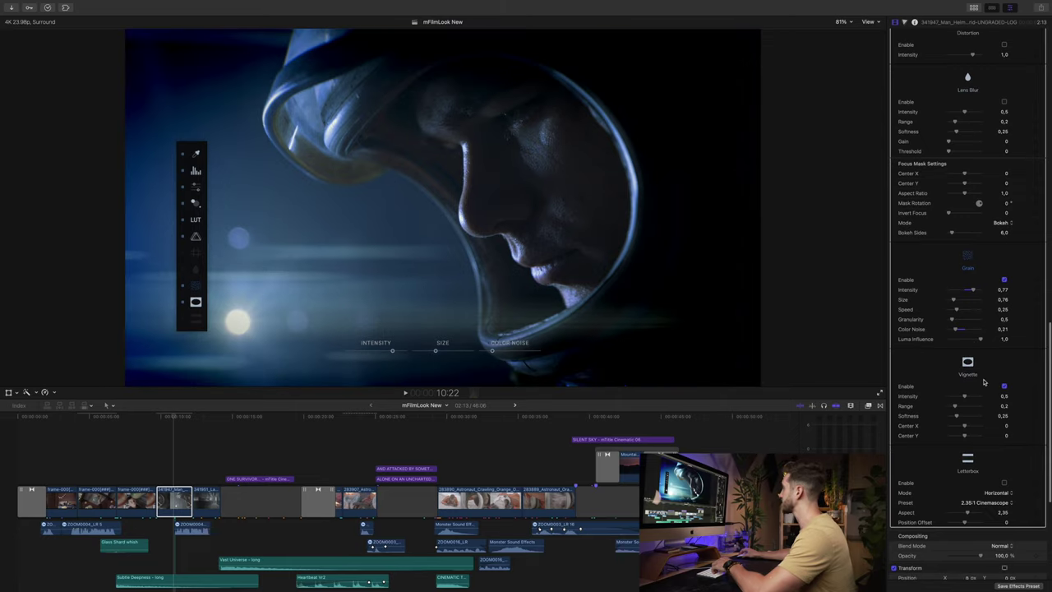
{"action": "left_click", "coordinate": [969, 364]}
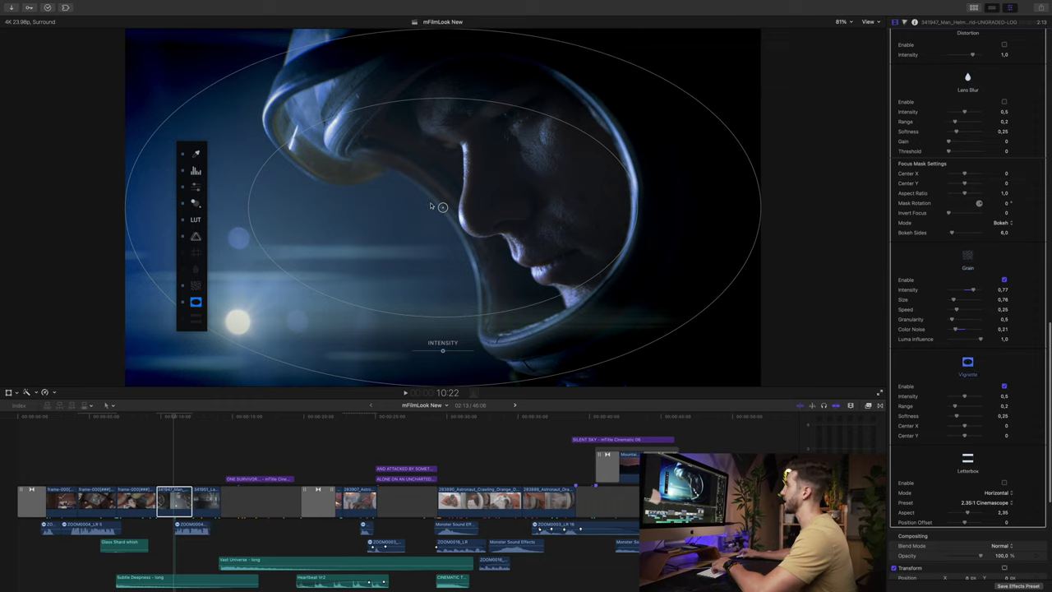
{"action": "left_click_drag", "start_coordinate": [442, 207], "coordinate": [506, 180]}
{"action": "left_click_drag", "start_coordinate": [963, 396], "coordinate": [950, 417]}
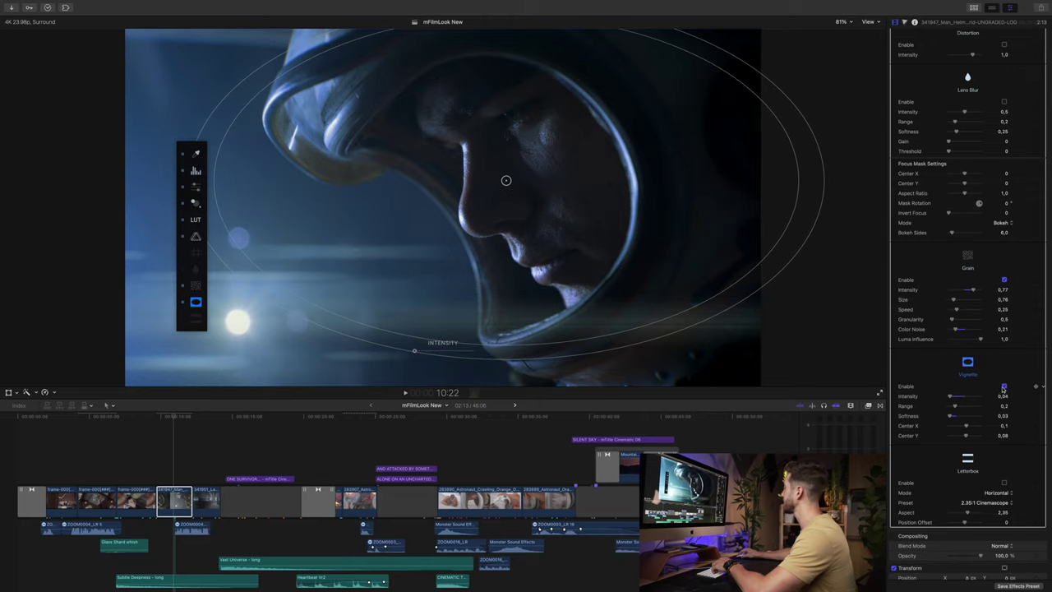
Step: Compare the profile shot with and without the Vignette, and leave the Vignette disabled
{"action": "left_click", "coordinate": [1004, 387]}
{"action": "left_click", "coordinate": [184, 307]}
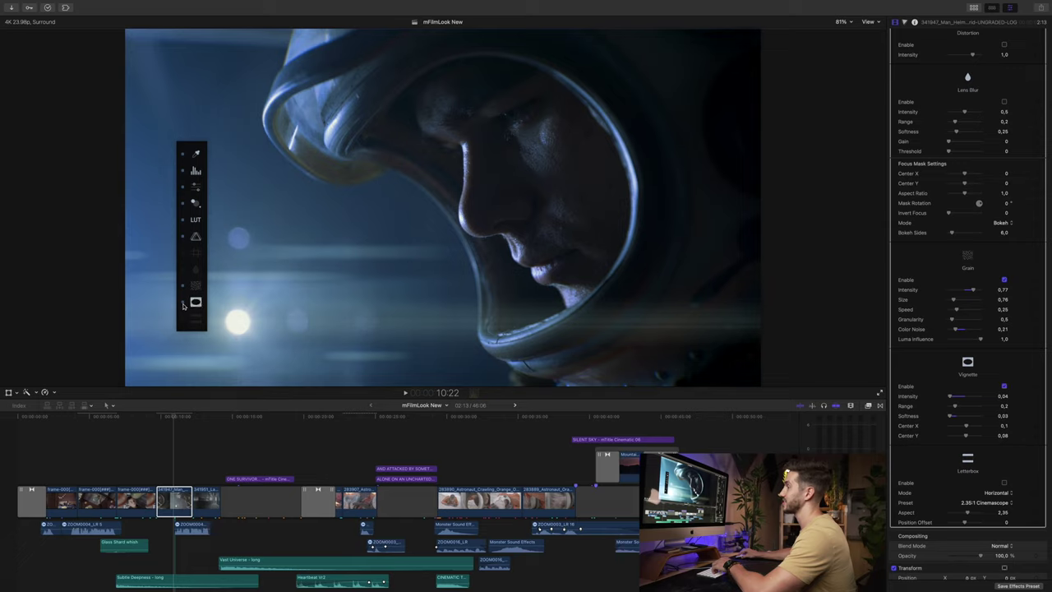
{"action": "left_click", "coordinate": [183, 307]}
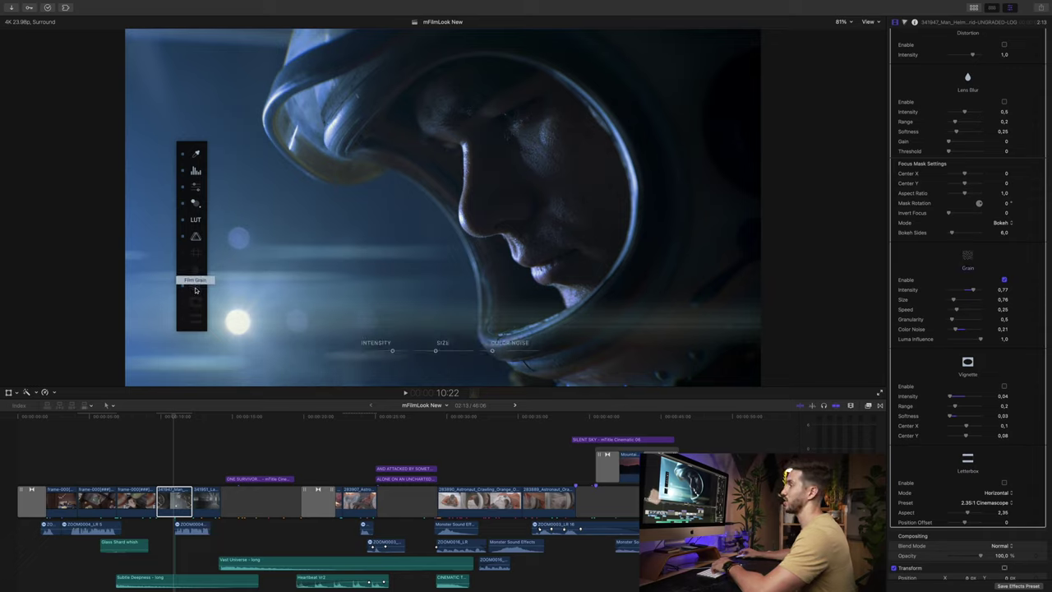
{"action": "mouse_move", "coordinate": [196, 290]}
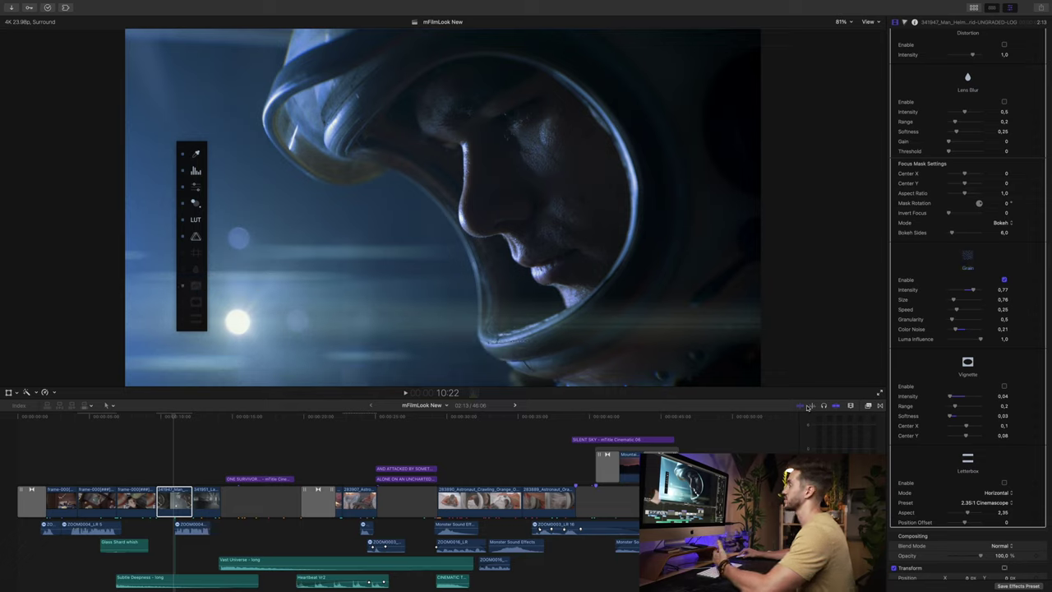
Step: Enable the Letterbox on the profile clip and review its aspect presets, keeping 2.35:1 Cinemascope
{"action": "scroll", "coordinate": [997, 475], "scroll_direction": "down", "scroll_amount": 1}
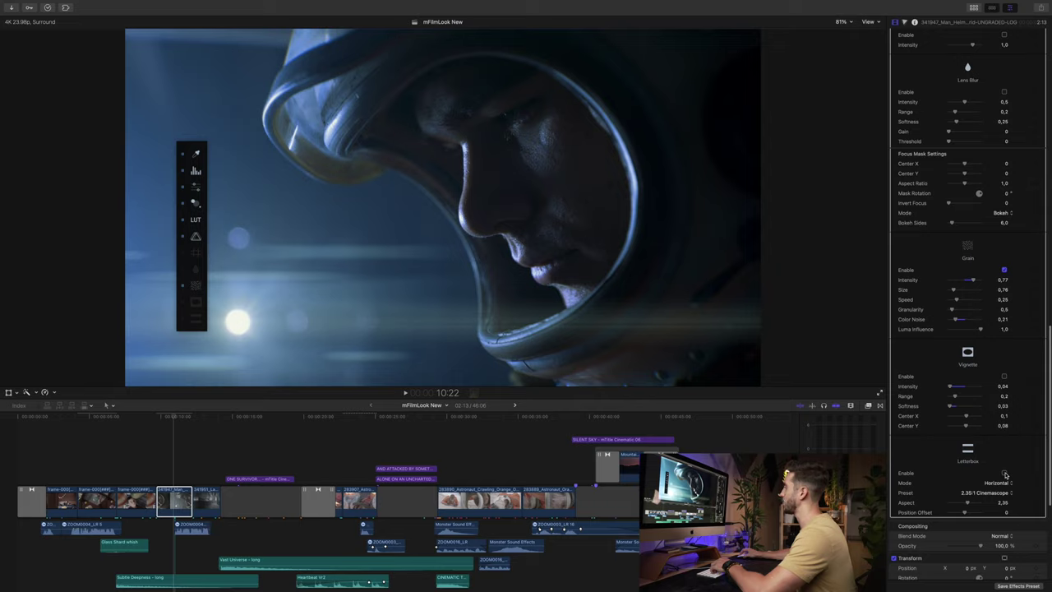
{"action": "left_click", "coordinate": [1005, 474]}
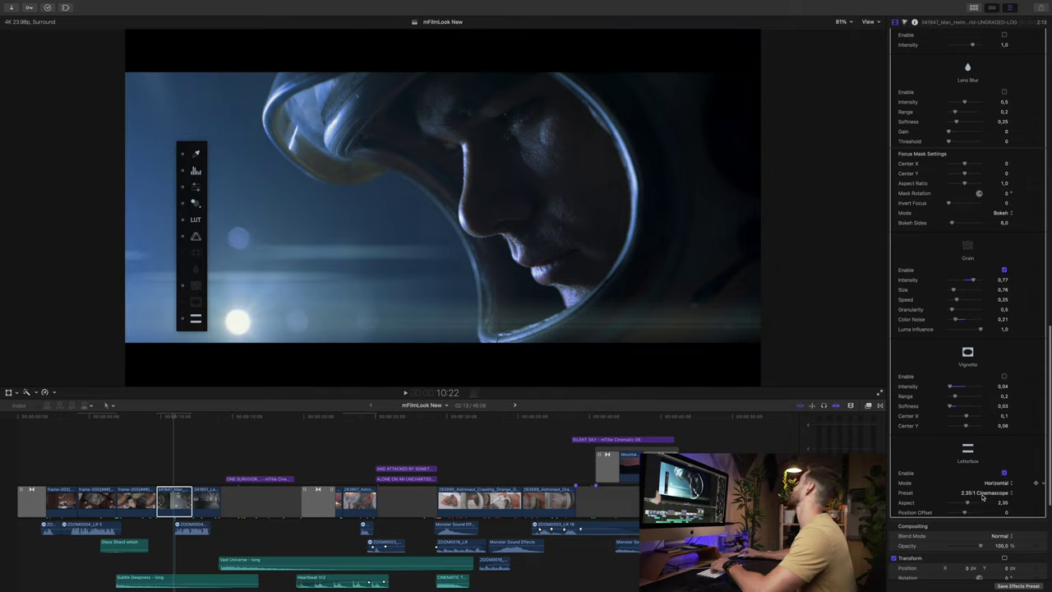
{"action": "left_click", "coordinate": [982, 496]}
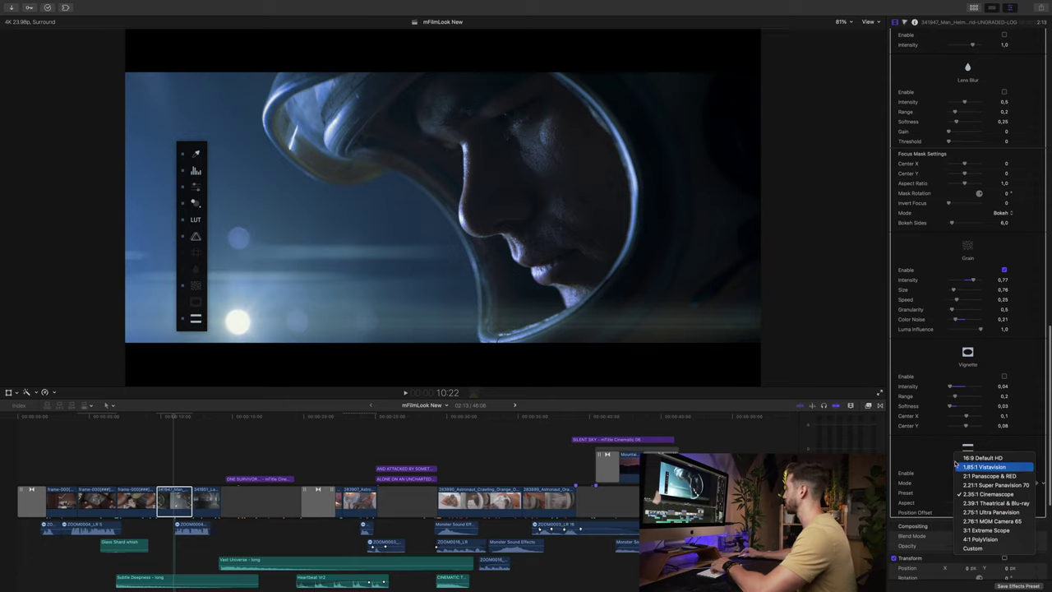
{"action": "left_click", "coordinate": [1034, 464]}
{"action": "scroll", "coordinate": [1034, 462], "scroll_direction": "down", "scroll_amount": 2}
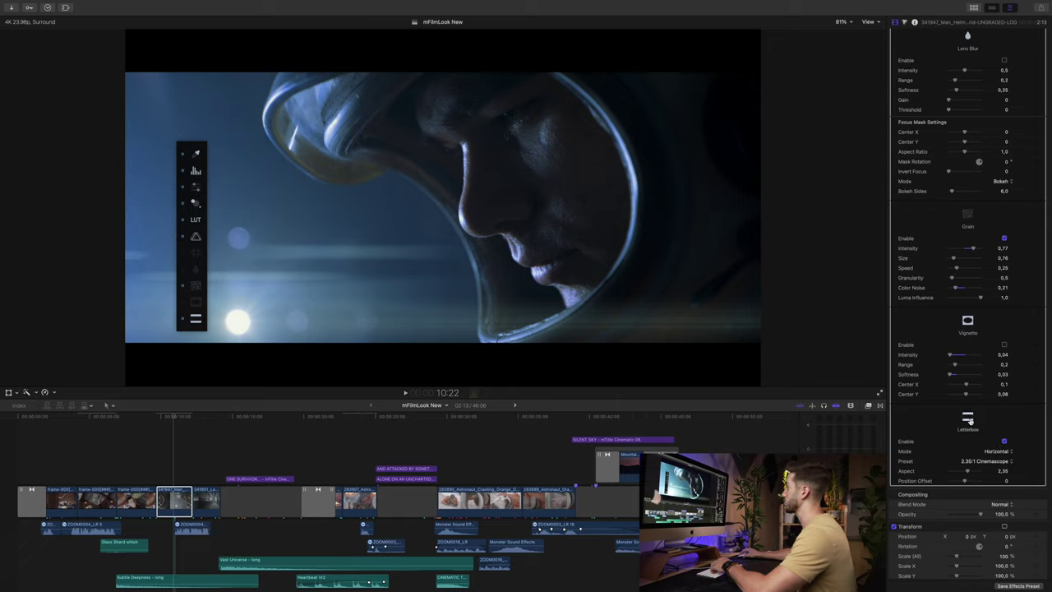
Step: Try a 2.39:1 letterbox with the on-screen guides, and return the preset to 2.35:1 Cinemascope
{"action": "left_click", "coordinate": [968, 419]}
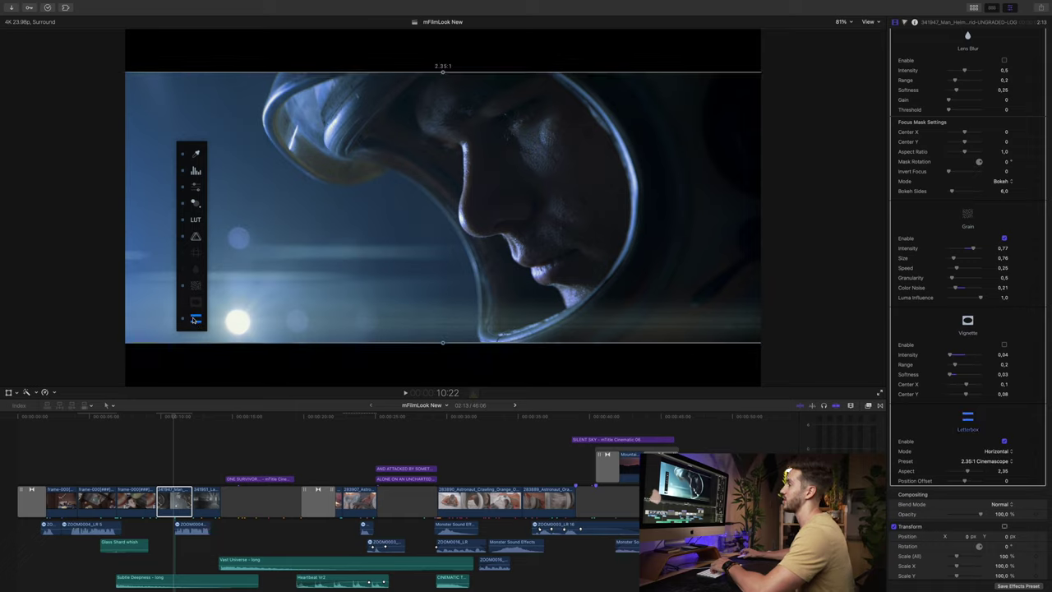
{"action": "mouse_move", "coordinate": [443, 72]}
{"action": "left_mouse_down"}
{"action": "mouse_move", "coordinate": [442, 87]}
{"action": "mouse_move", "coordinate": [450, 50]}
{"action": "mouse_move", "coordinate": [448, 74]}
{"action": "left_mouse_up"}
{"action": "left_click", "coordinate": [986, 461]}
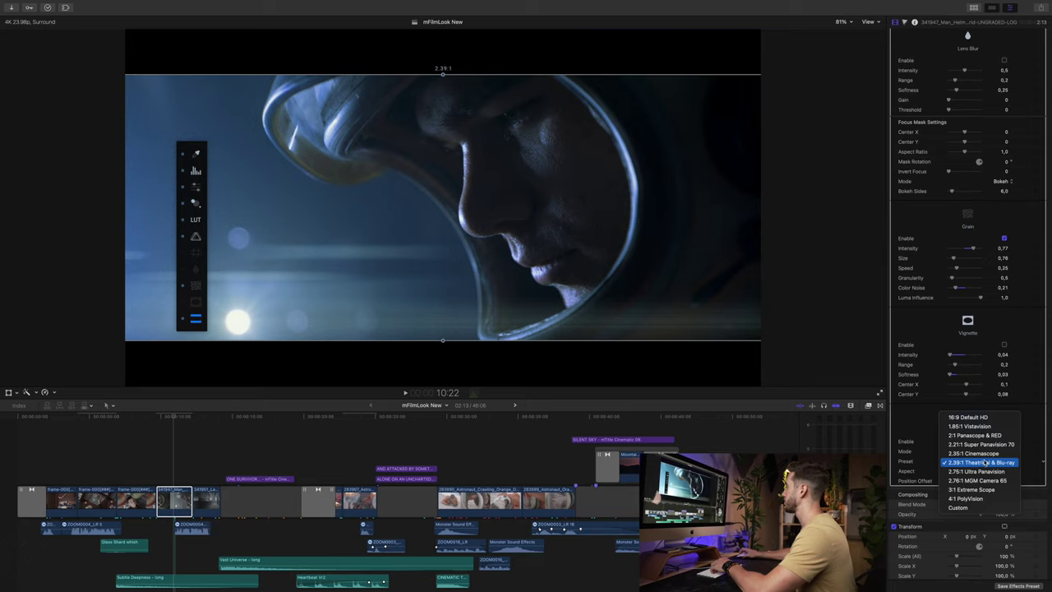
{"action": "left_click", "coordinate": [986, 453]}
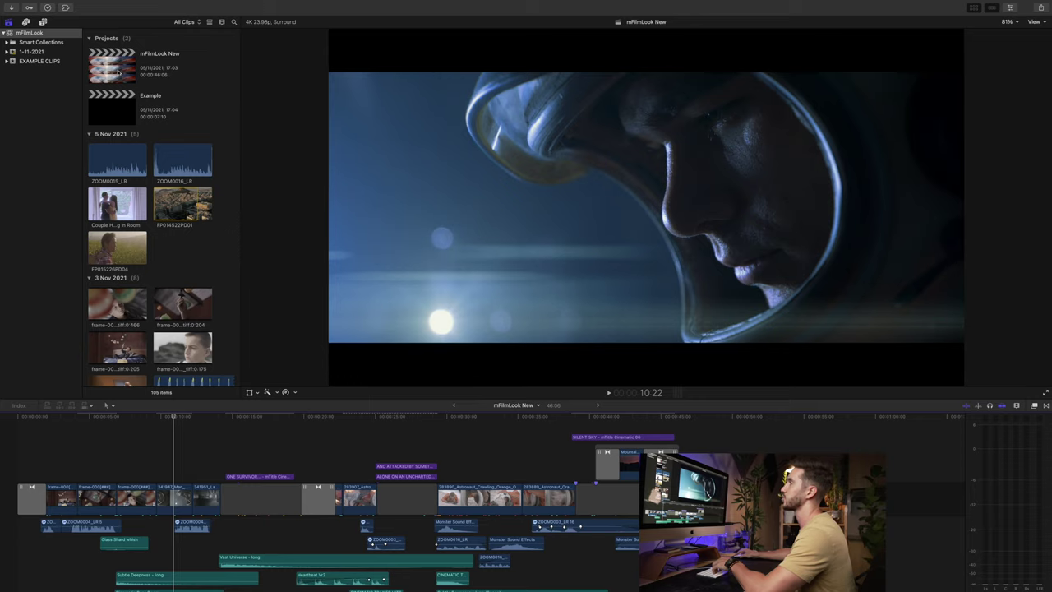
Step: Open the Example project, fit its couple clip in the timeline view, and show the video scopes
{"action": "left_click", "coordinate": [119, 73]}
{"action": "double_click", "coordinate": [125, 107]}
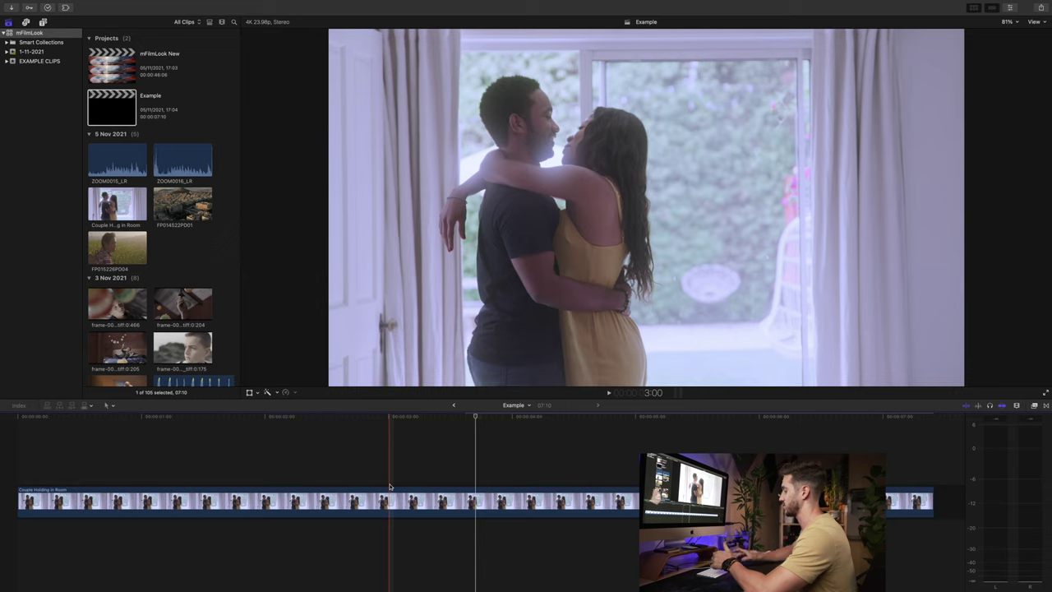
{"action": "key", "text": "super+minus"}
{"action": "key", "text": "super+minus"}
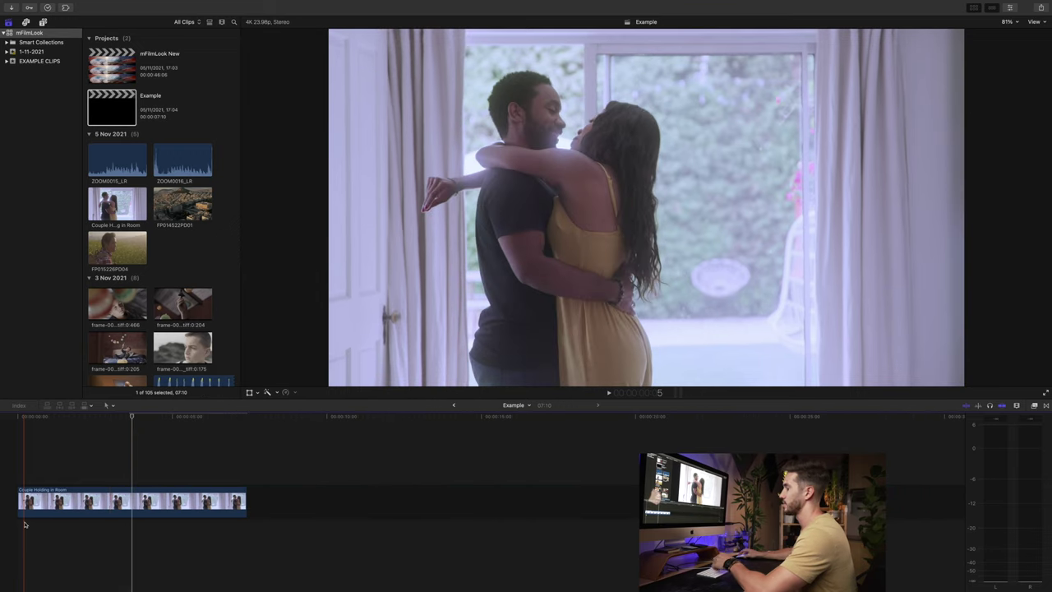
{"action": "key", "text": "super+equal"}
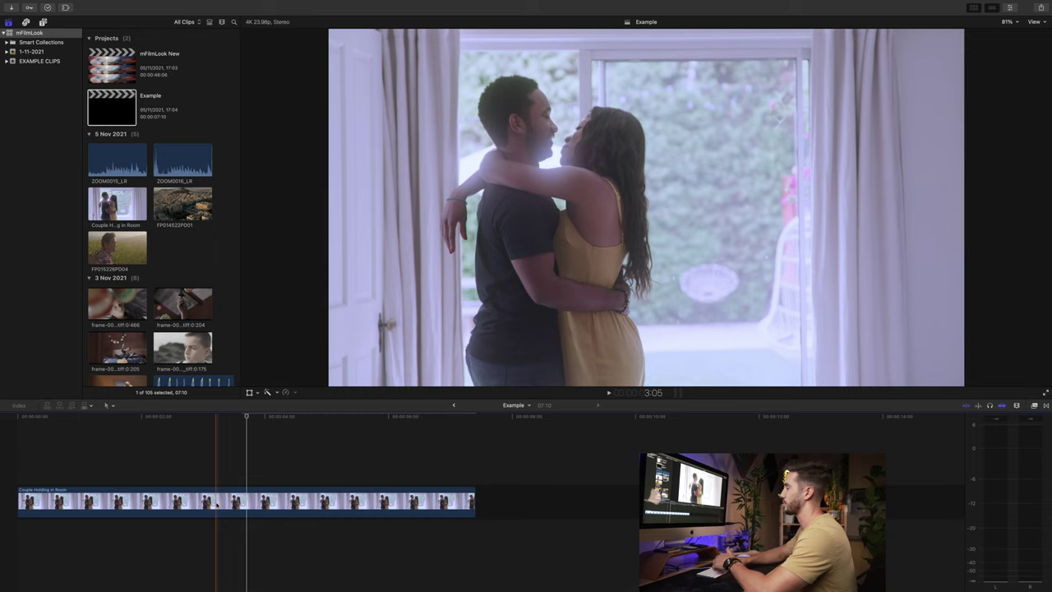
{"action": "key", "text": "super+7"}
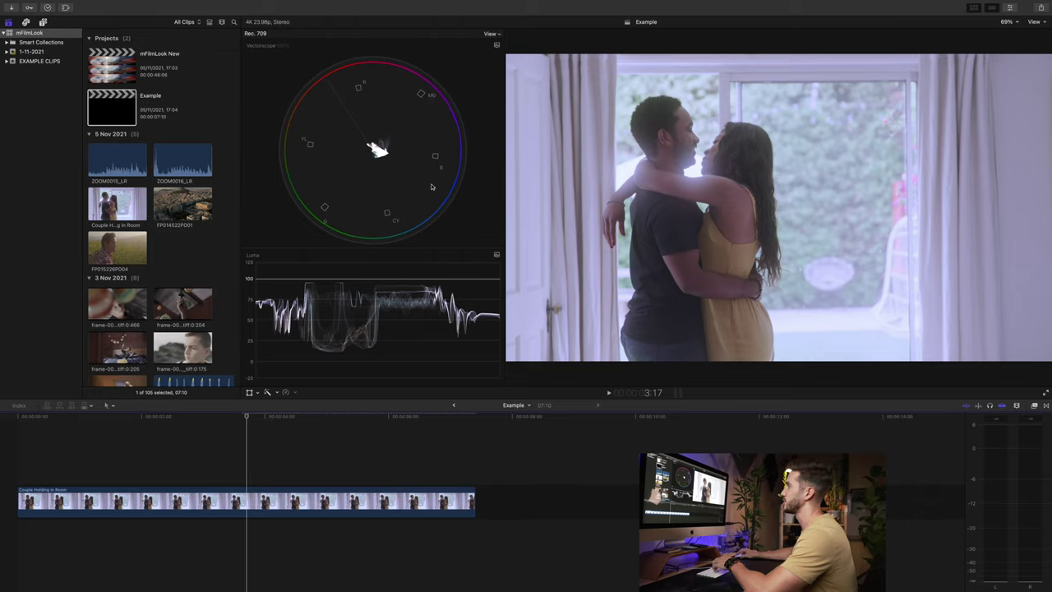
Step: Hide the video scopes, apply the mFilmLook effect to the couple clip, and show its inspector settings with the browser hidden
{"action": "key", "text": "super+7"}
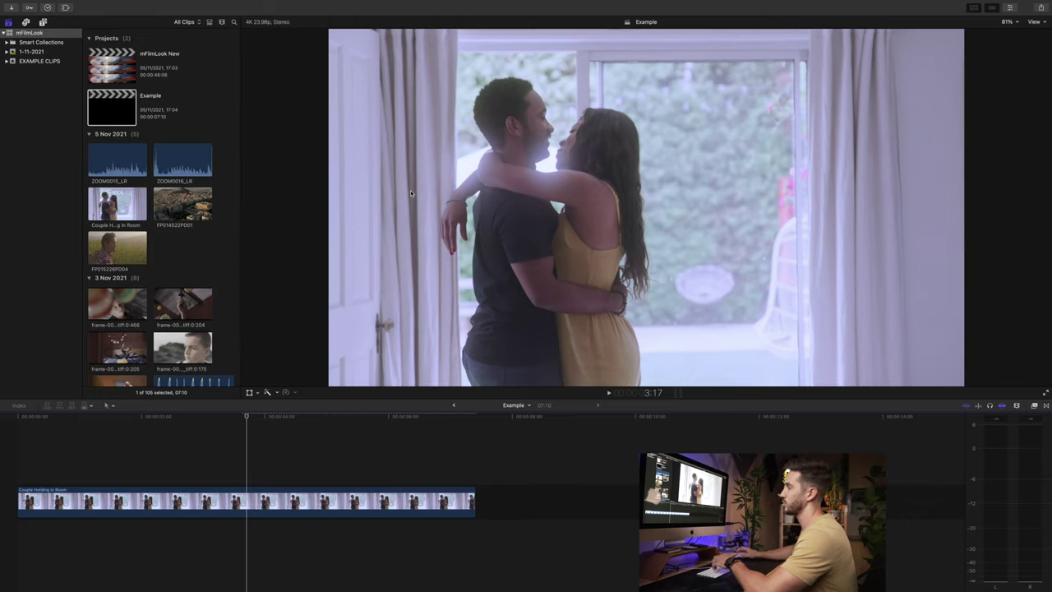
{"action": "left_click", "coordinate": [251, 497]}
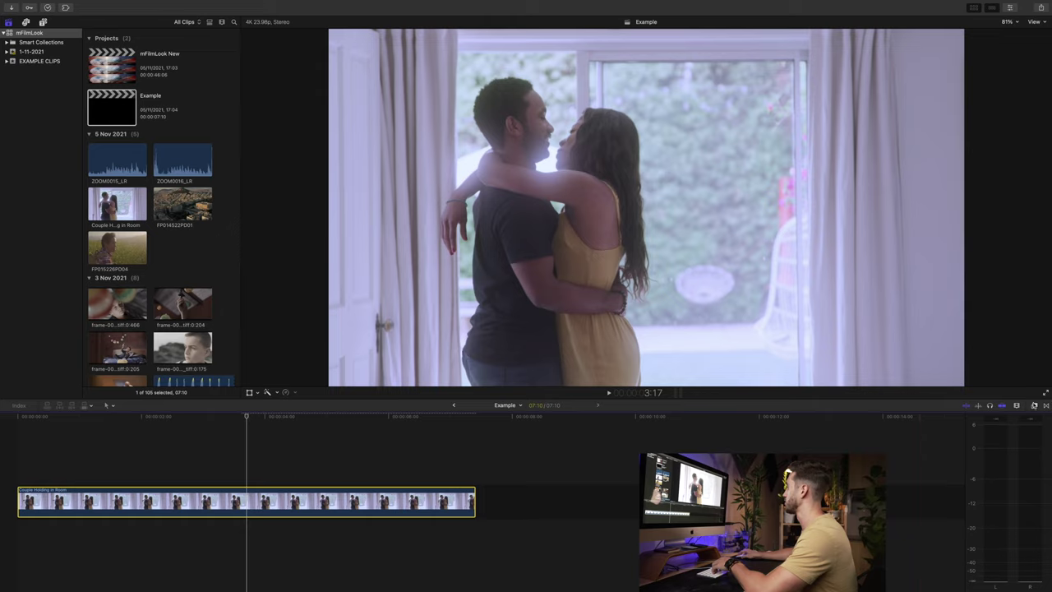
{"action": "key", "text": "super+5"}
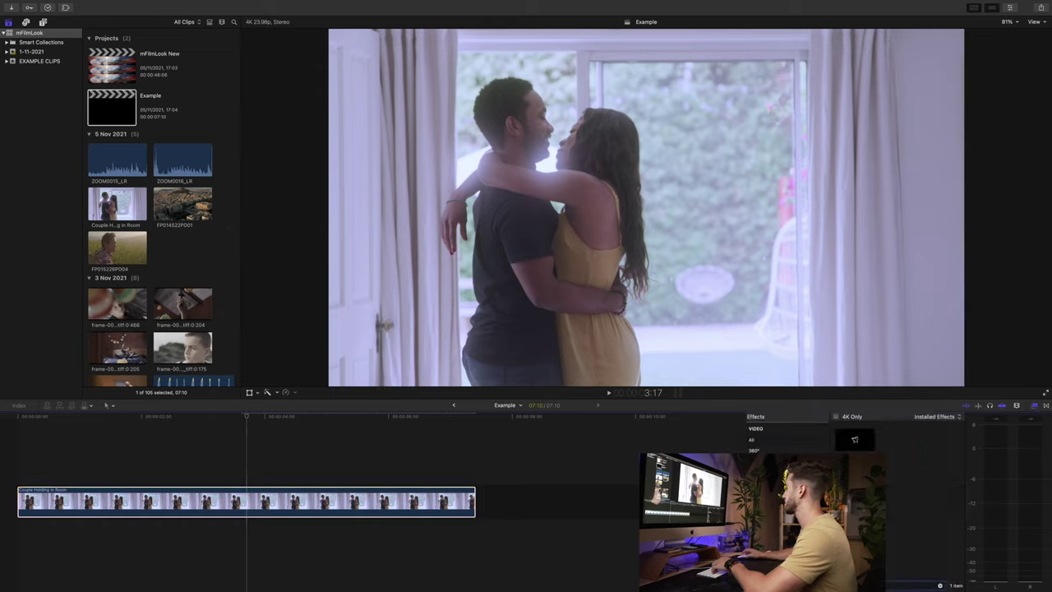
{"action": "left_click", "coordinate": [853, 448]}
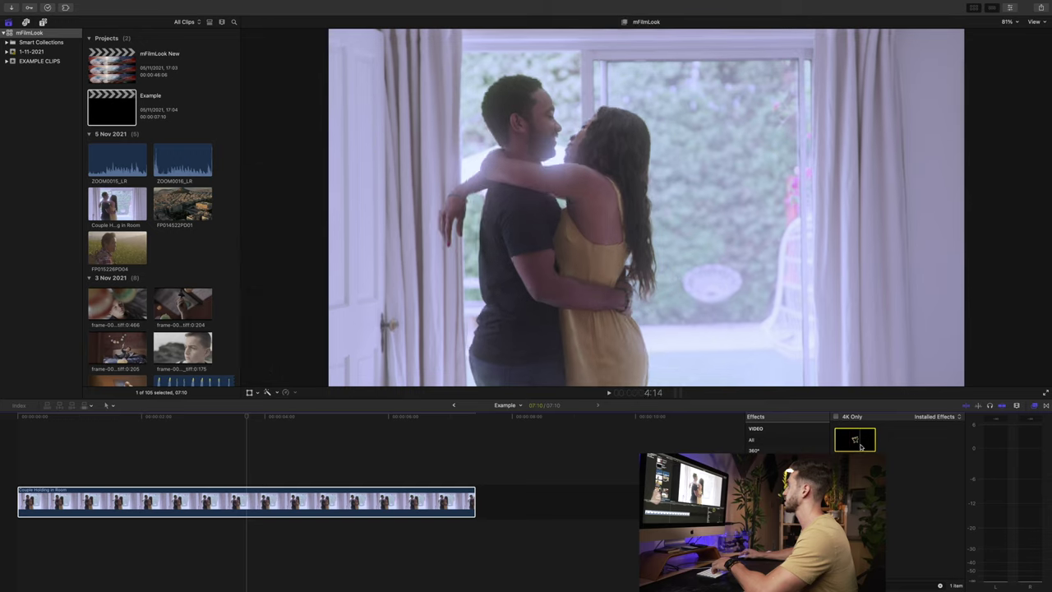
{"action": "left_click", "coordinate": [1035, 406]}
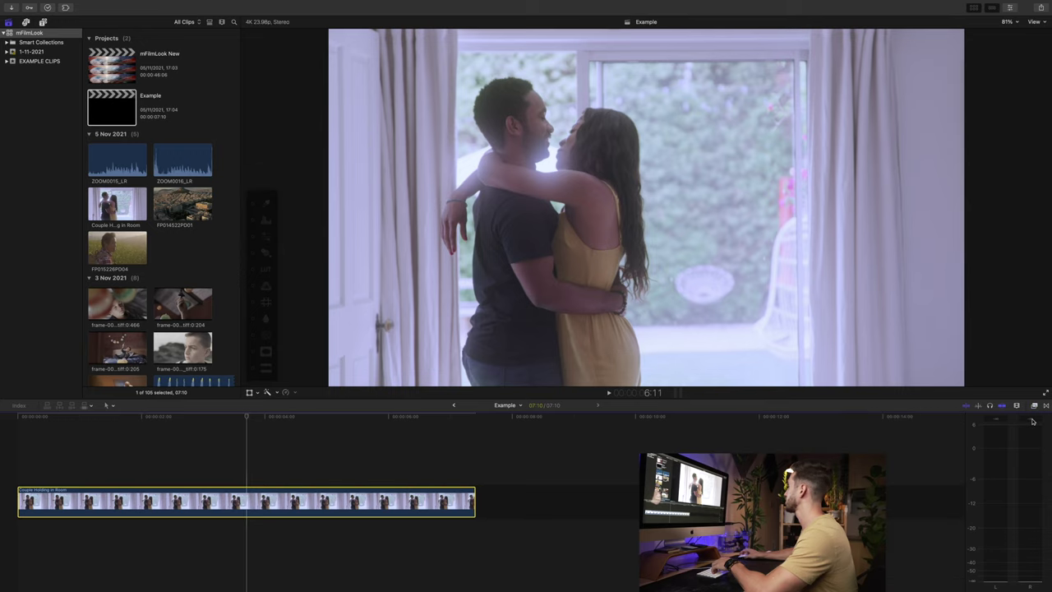
{"action": "left_click", "coordinate": [1008, 18]}
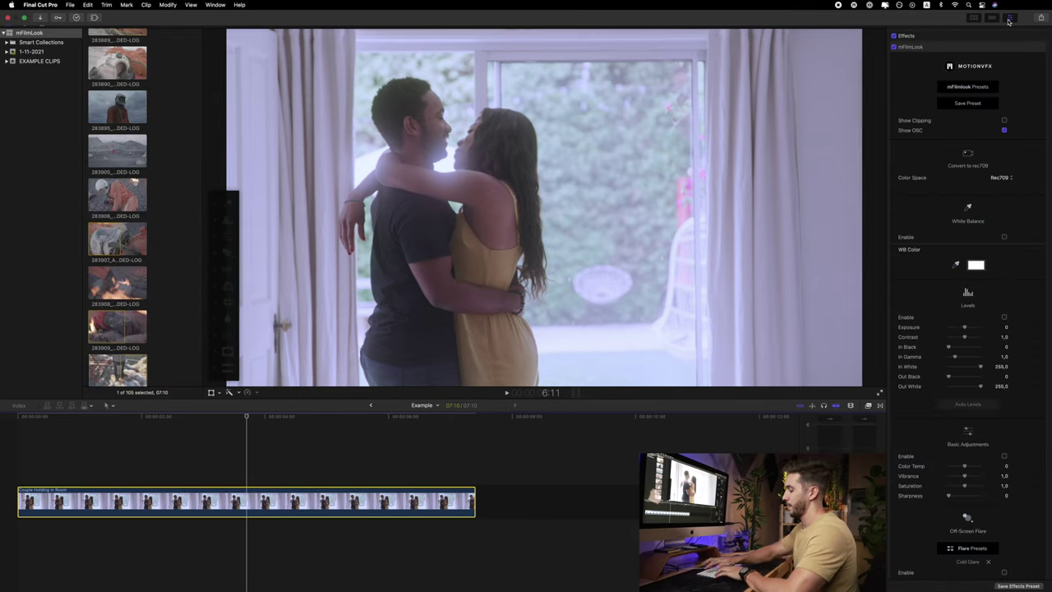
{"action": "key", "text": "ctrl+super+1"}
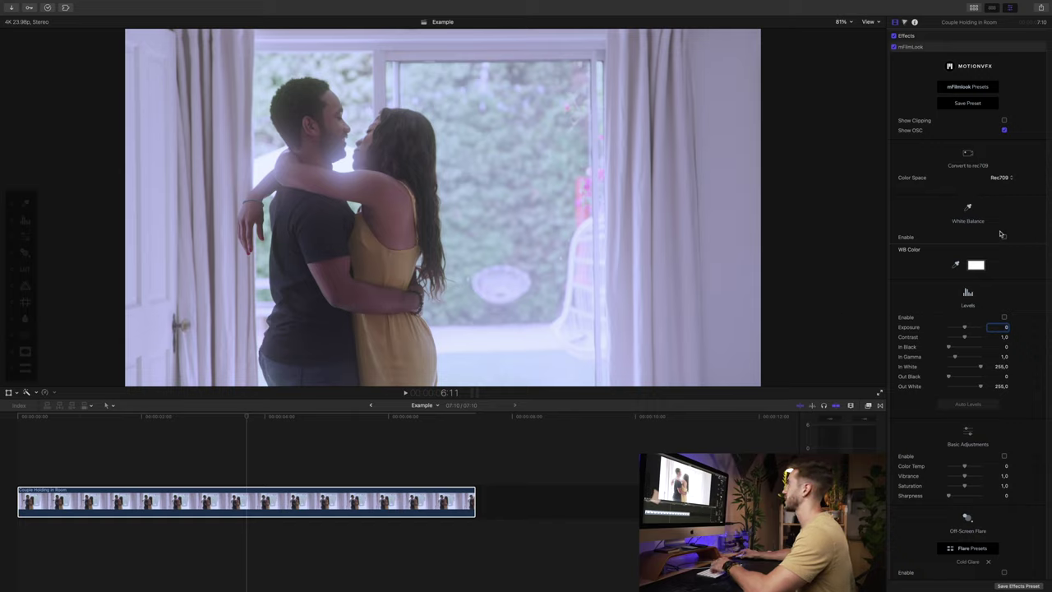
Step: Move mFilmLook's on-screen toolbar to the edge of the picture and use its White Balance to neutralise the purple cast
{"action": "left_click_drag", "start_coordinate": [25, 194], "coordinate": [137, 142]}
{"action": "left_click", "coordinate": [136, 142]}
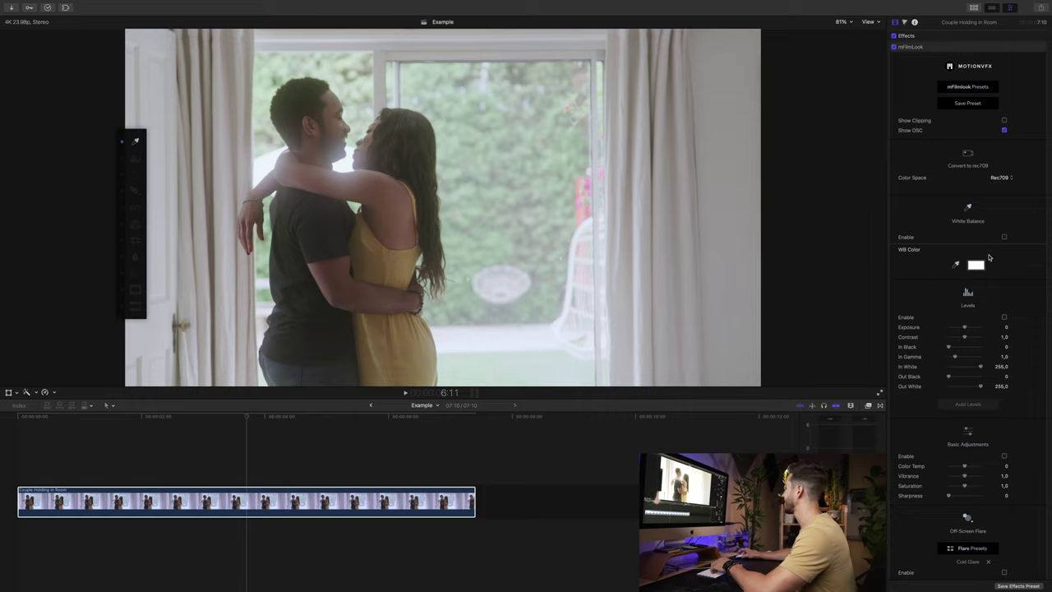
Step: Enable Levels on the couple clip, set its contrast to 1.03, and show the video scopes
{"action": "scroll", "coordinate": [984, 289], "scroll_direction": "down", "scroll_amount": 1}
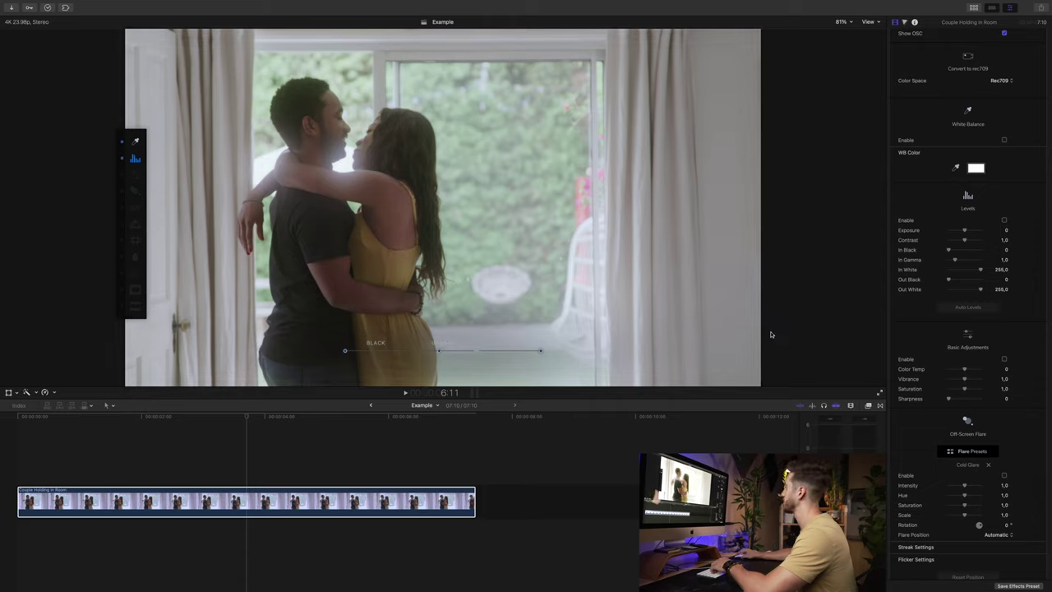
{"action": "left_click", "coordinate": [1005, 220]}
{"action": "left_click_drag", "start_coordinate": [972, 240], "coordinate": [968, 240]}
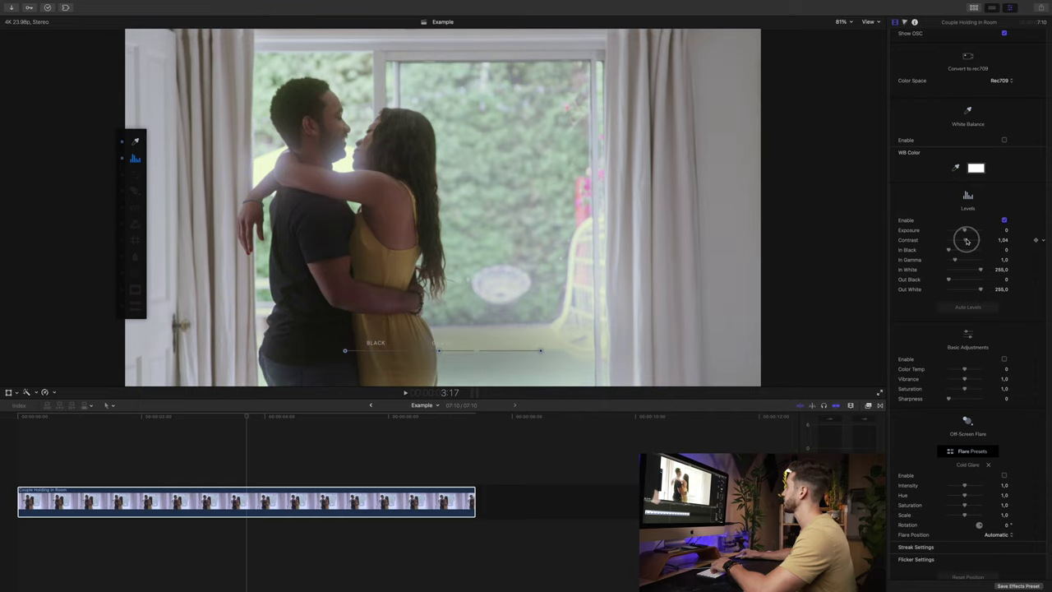
{"action": "key", "text": "super+7"}
{"action": "scroll", "coordinate": [978, 346], "scroll_direction": "up", "scroll_amount": 1}
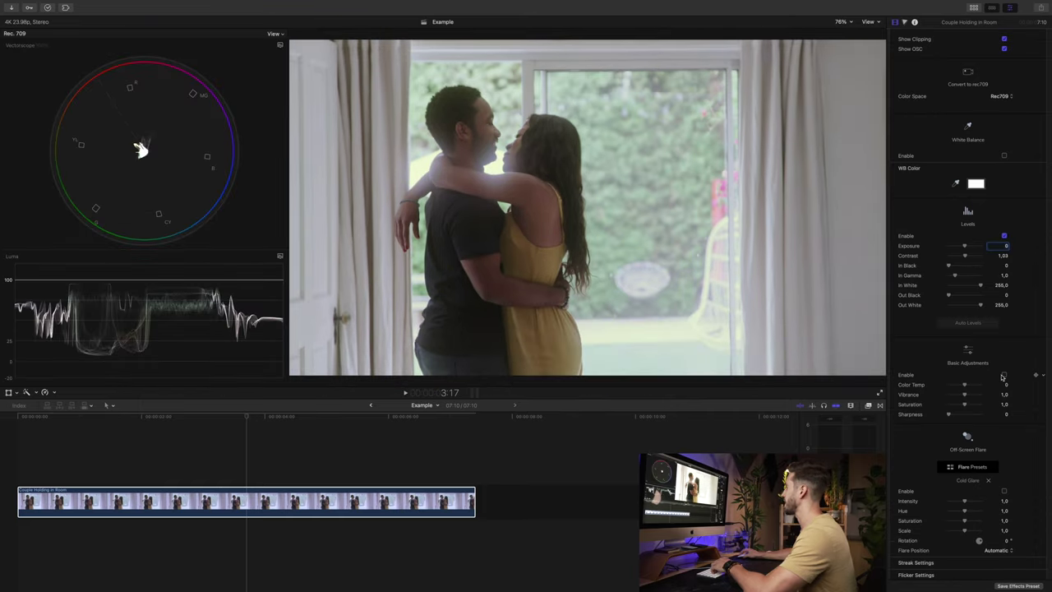
Step: Enable Basic Adjustments on the couple clip, with vibrance set to 1.19 and saturation to 0.77
{"action": "left_click", "coordinate": [1004, 375]}
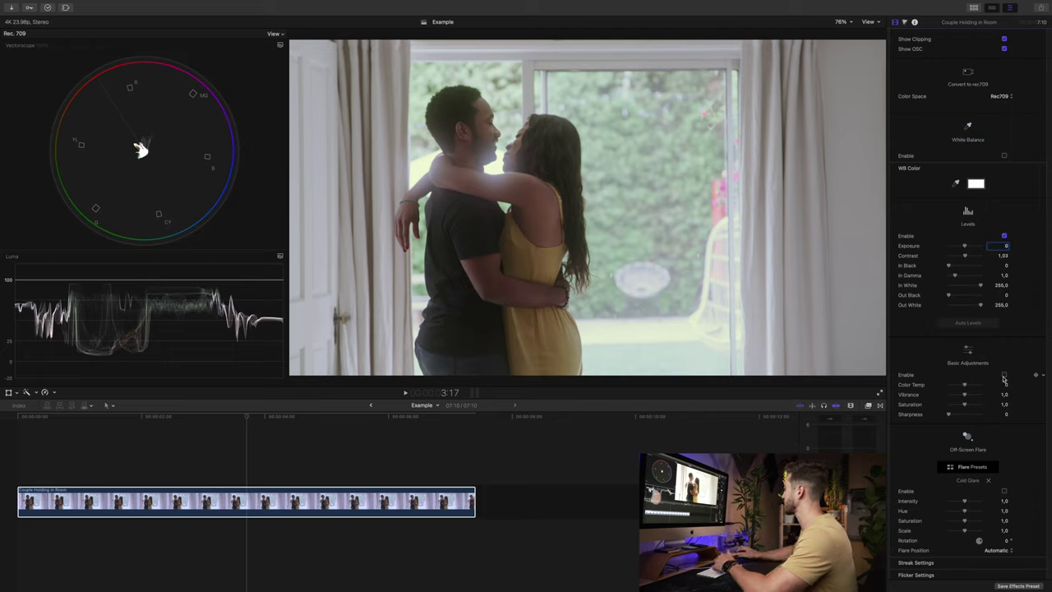
{"action": "left_click_drag", "start_coordinate": [967, 397], "coordinate": [969, 397]}
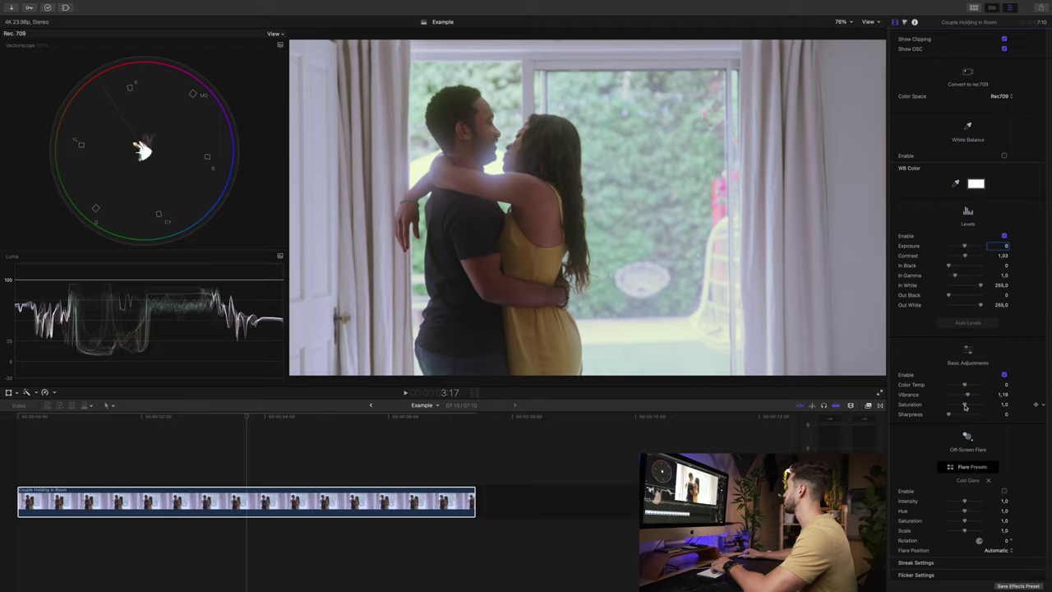
{"action": "mouse_move", "coordinate": [965, 405]}
{"action": "left_mouse_down"}
{"action": "mouse_move", "coordinate": [954, 405]}
{"action": "mouse_move", "coordinate": [963, 405]}
{"action": "left_mouse_up"}
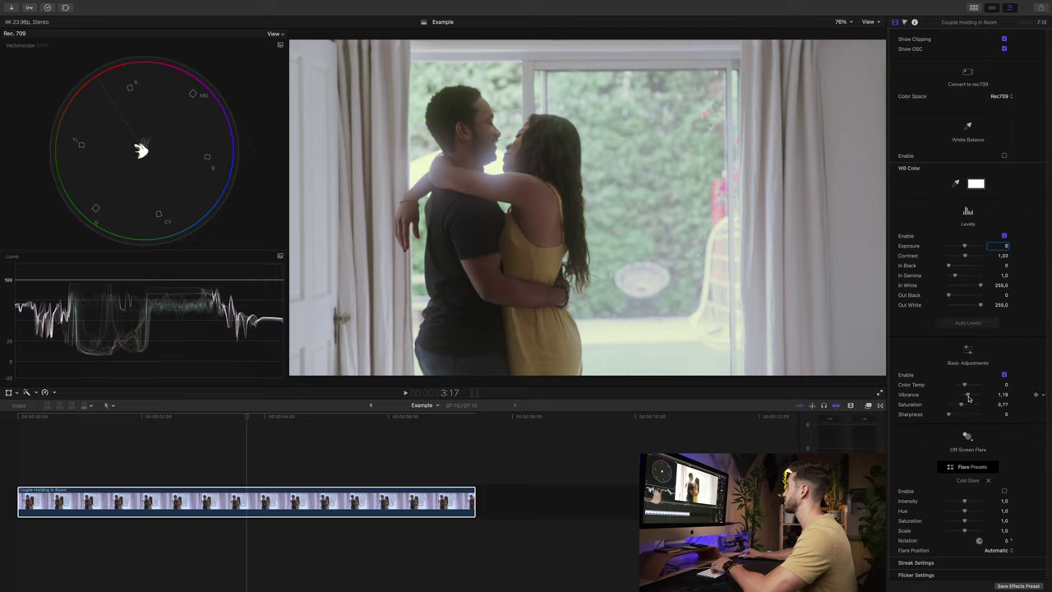
Step: Enable the Off-Screen Flare with the Cold Glare preset on the couple clip, and hide the video scopes
{"action": "scroll", "coordinate": [967, 424], "scroll_direction": "down", "scroll_amount": 5}
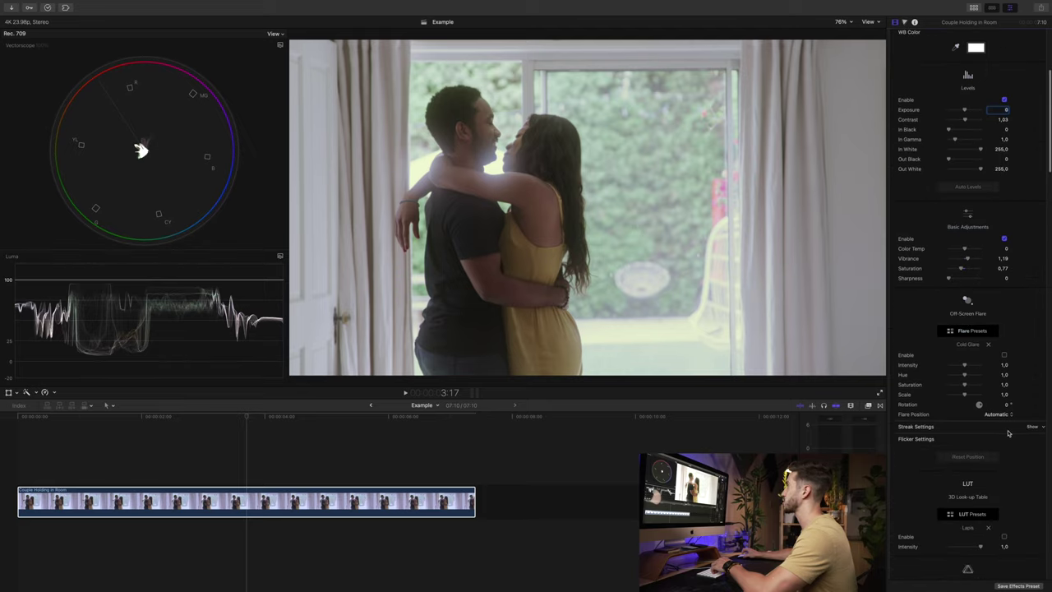
{"action": "scroll", "coordinate": [1007, 399], "scroll_direction": "down", "scroll_amount": 1}
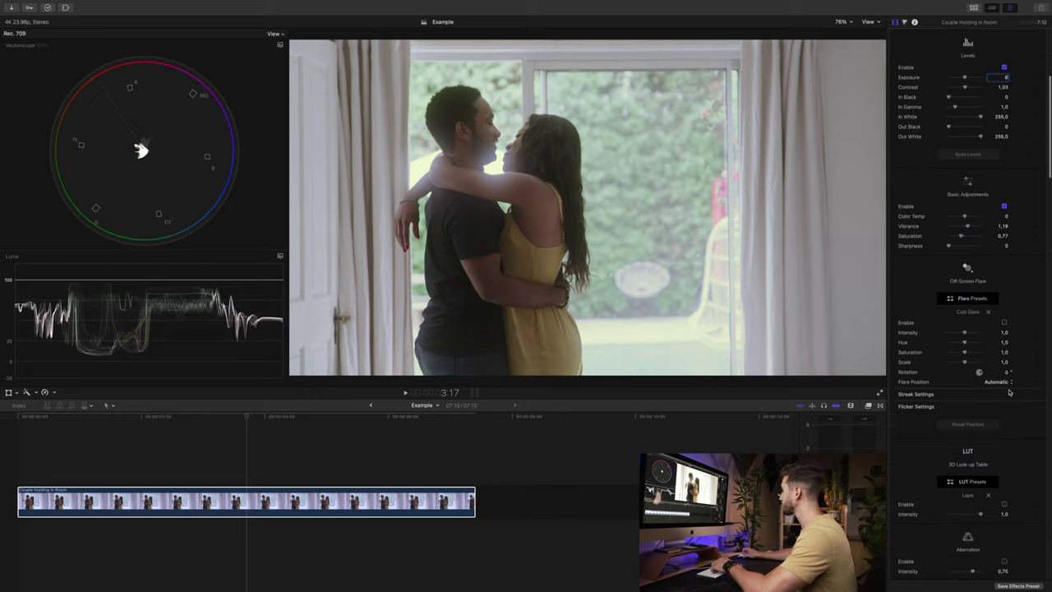
{"action": "left_click", "coordinate": [1004, 323]}
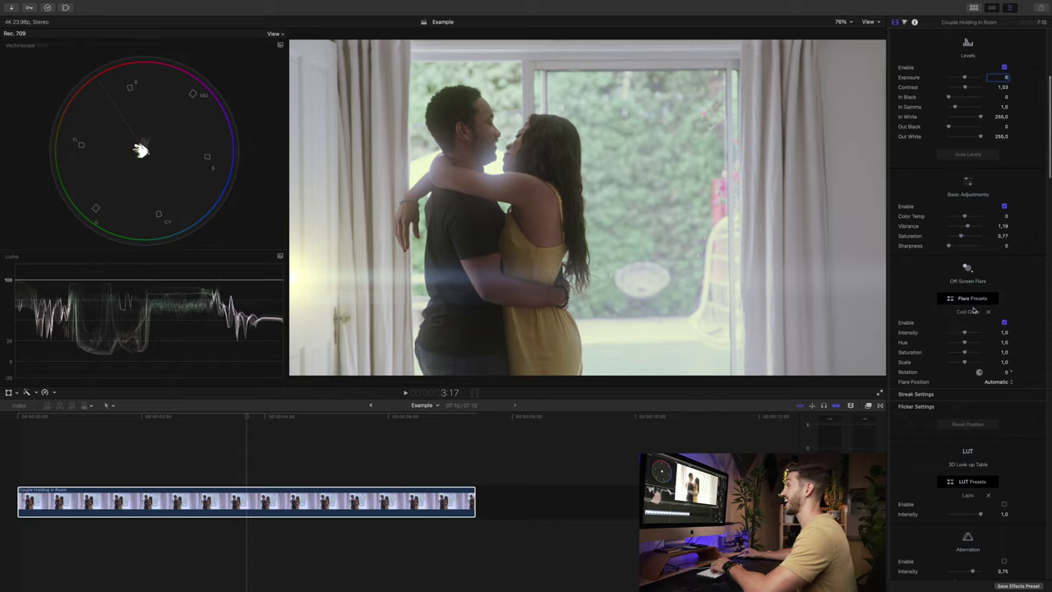
{"action": "left_click", "coordinate": [311, 260]}
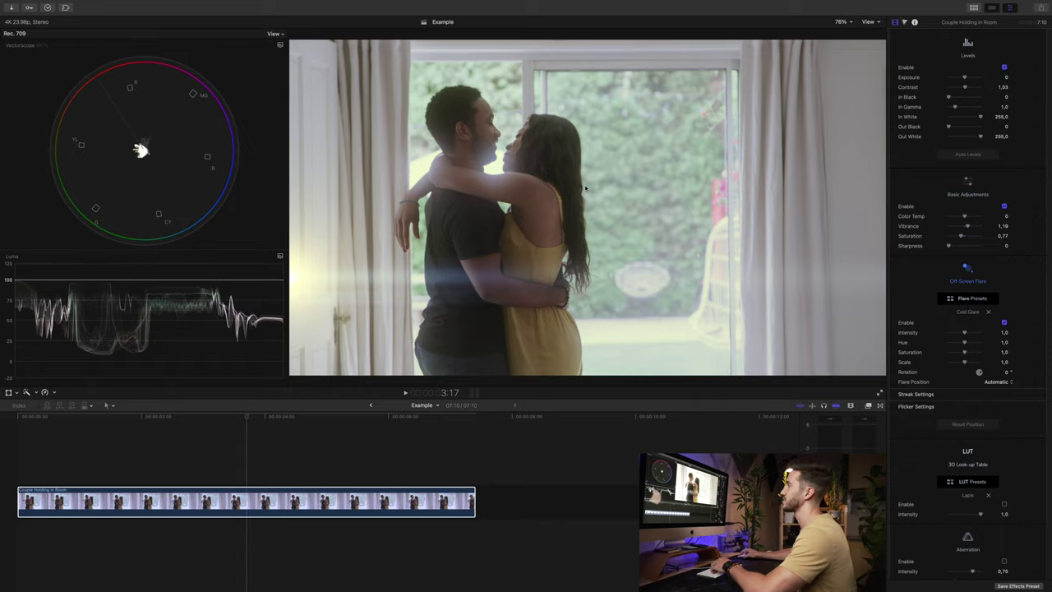
{"action": "key", "text": "super+7"}
Step: Activate the Off-Screen Flare's on-screen controls and move the flare onto the curtain beside the man's arm
{"action": "scroll", "coordinate": [970, 268], "scroll_direction": "up", "scroll_amount": 5}
{"action": "scroll", "coordinate": [949, 160], "scroll_direction": "down", "scroll_amount": 6}
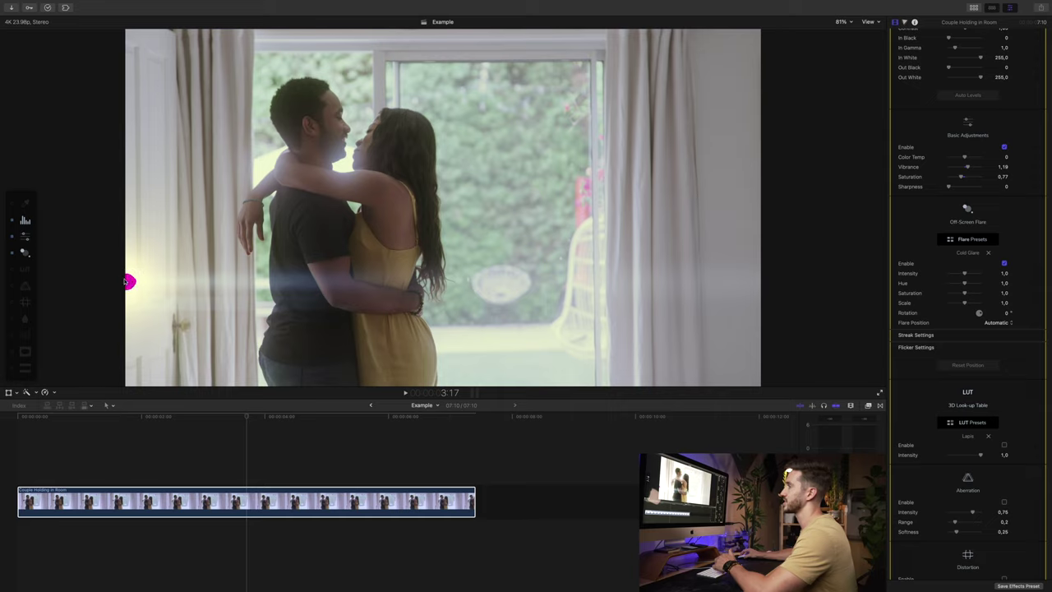
{"action": "scroll", "coordinate": [917, 346], "scroll_direction": "up", "scroll_amount": 1}
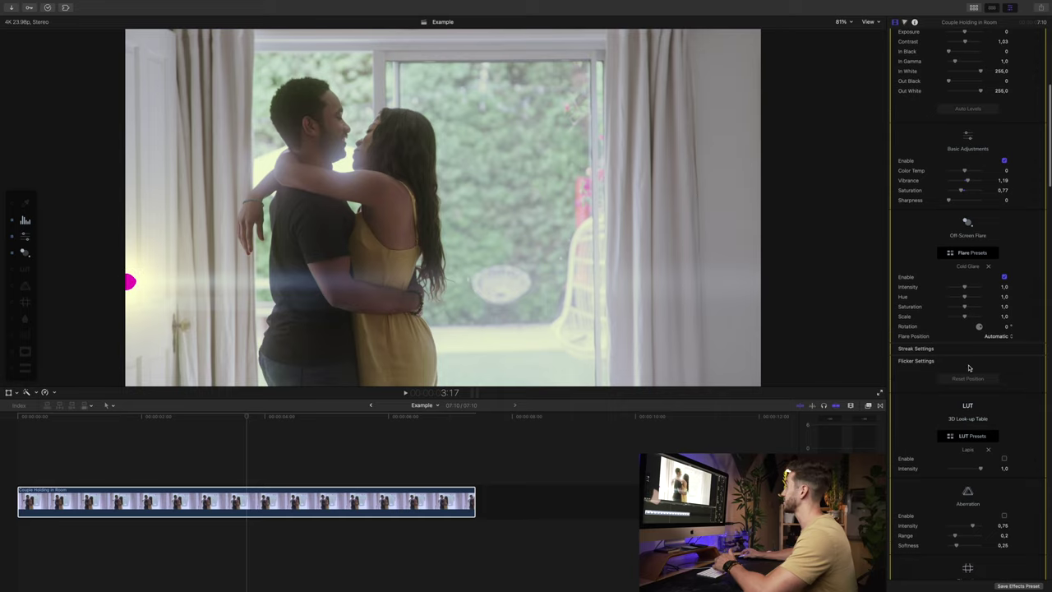
{"action": "left_click", "coordinate": [967, 224]}
{"action": "scroll", "coordinate": [967, 225], "scroll_direction": "up", "scroll_amount": 2}
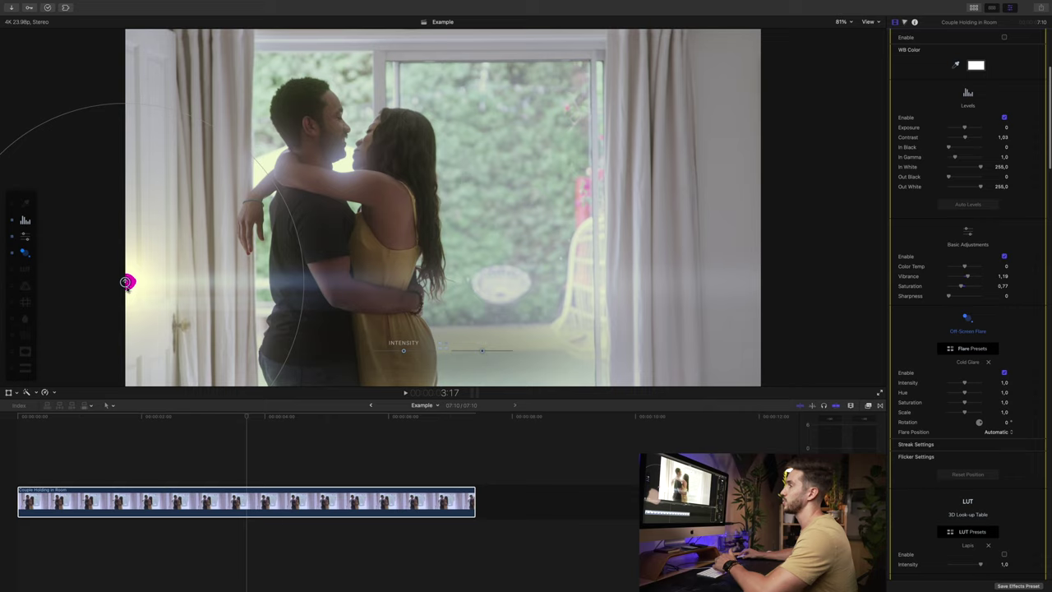
{"action": "left_click_drag", "start_coordinate": [126, 283], "coordinate": [235, 230]}
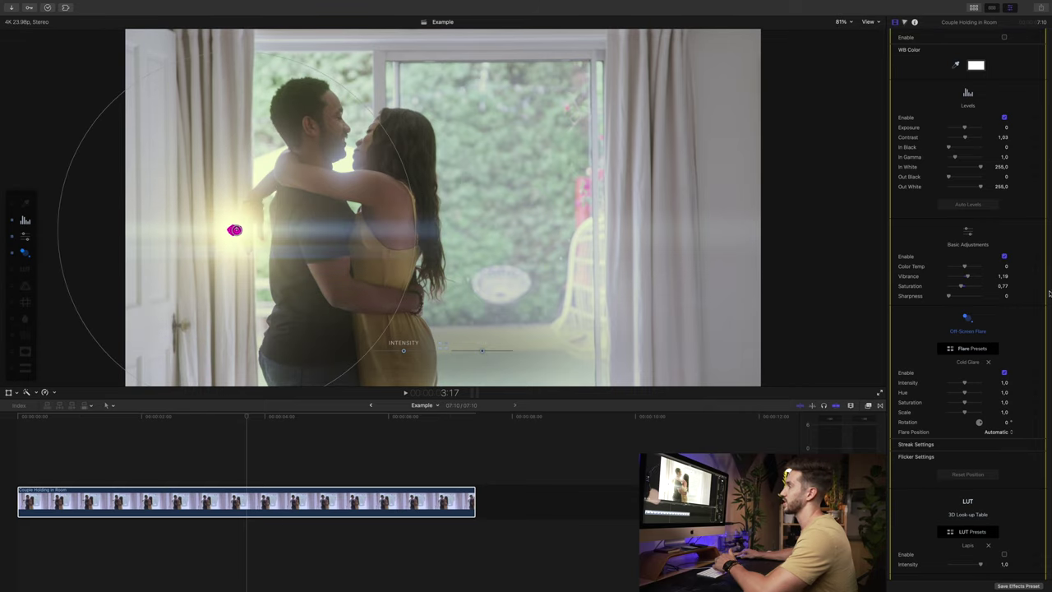
Step: Turn off Show Clipping and move the flare just outside the picture, beyond the door at about shoulder height
{"action": "scroll", "coordinate": [1014, 126], "scroll_direction": "up", "scroll_amount": 4}
{"action": "left_click", "coordinate": [1004, 120]}
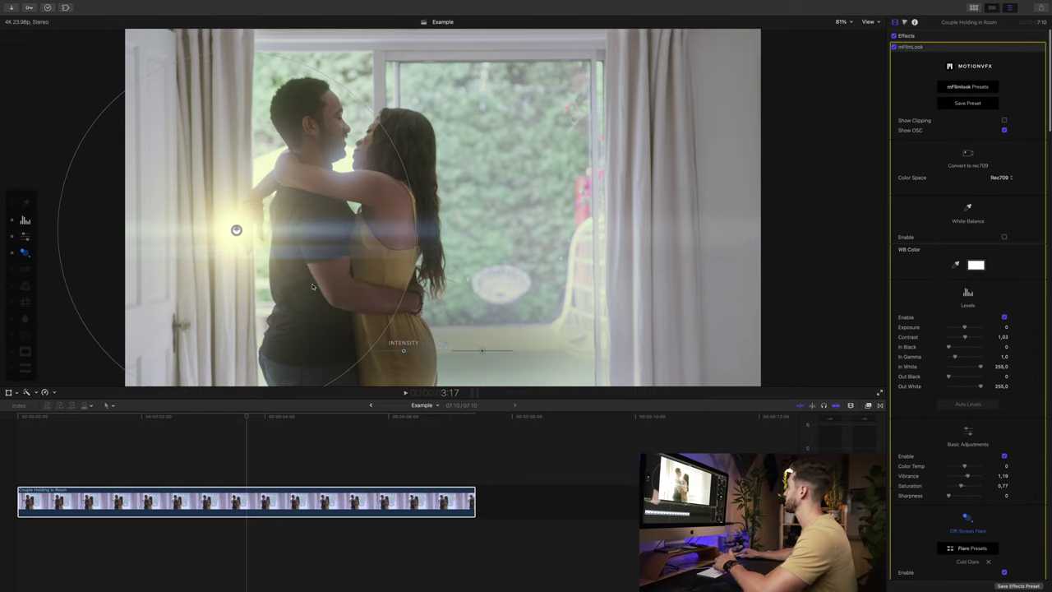
{"action": "left_click_drag", "start_coordinate": [237, 232], "coordinate": [98, 190]}
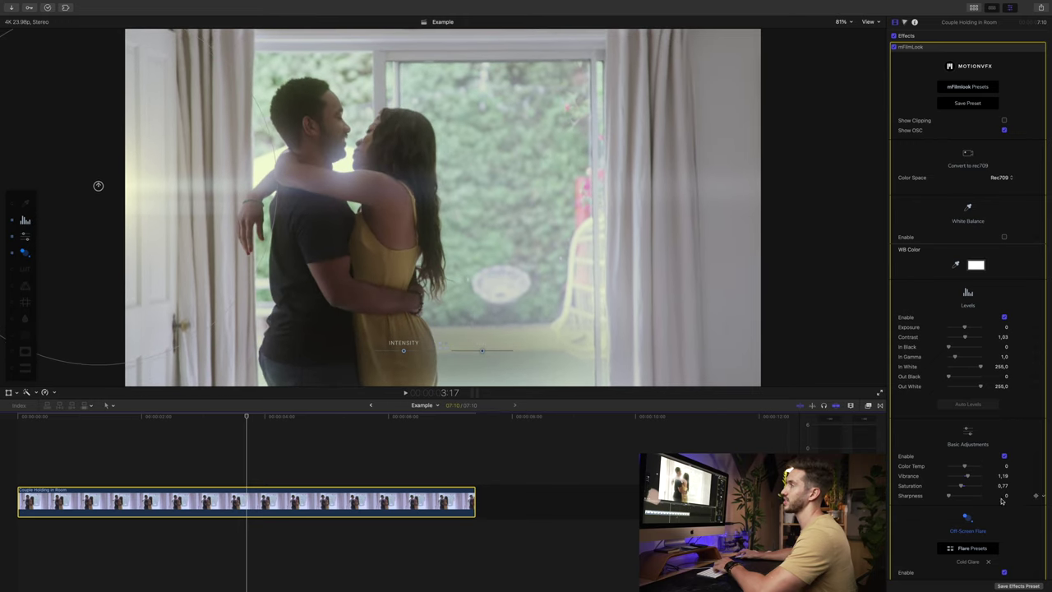
Step: Switch the Flare Position to Manual and place the flare outside the frame at about X -0.07, Y 0.54
{"action": "scroll", "coordinate": [1001, 507], "scroll_direction": "down", "scroll_amount": 5}
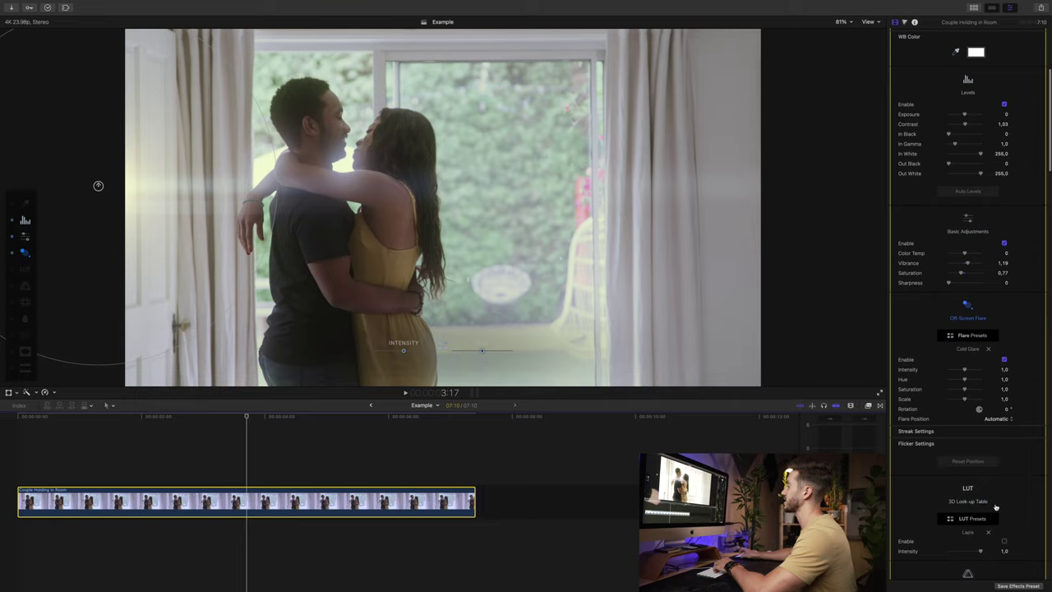
{"action": "left_click", "coordinate": [1009, 420]}
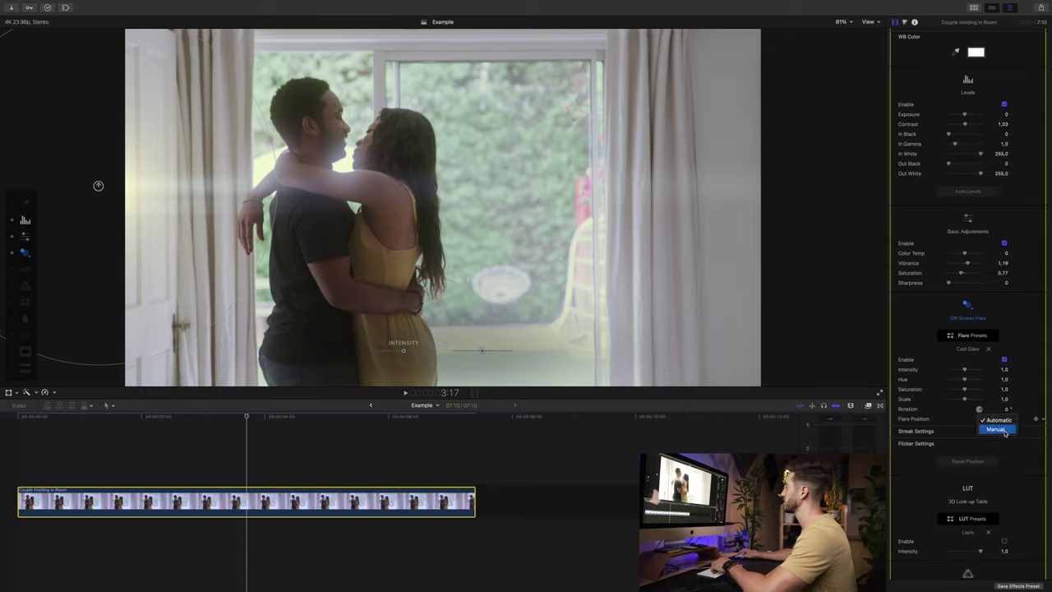
{"action": "left_click", "coordinate": [999, 429]}
{"action": "left_click_drag", "start_coordinate": [126, 299], "coordinate": [84, 198]}
Step: Expand the flare's Streak and Flicker Settings, and set the flicker intensity to 0.69 and its speed to 0.96
{"action": "scroll", "coordinate": [971, 463], "scroll_direction": "down", "scroll_amount": 15}
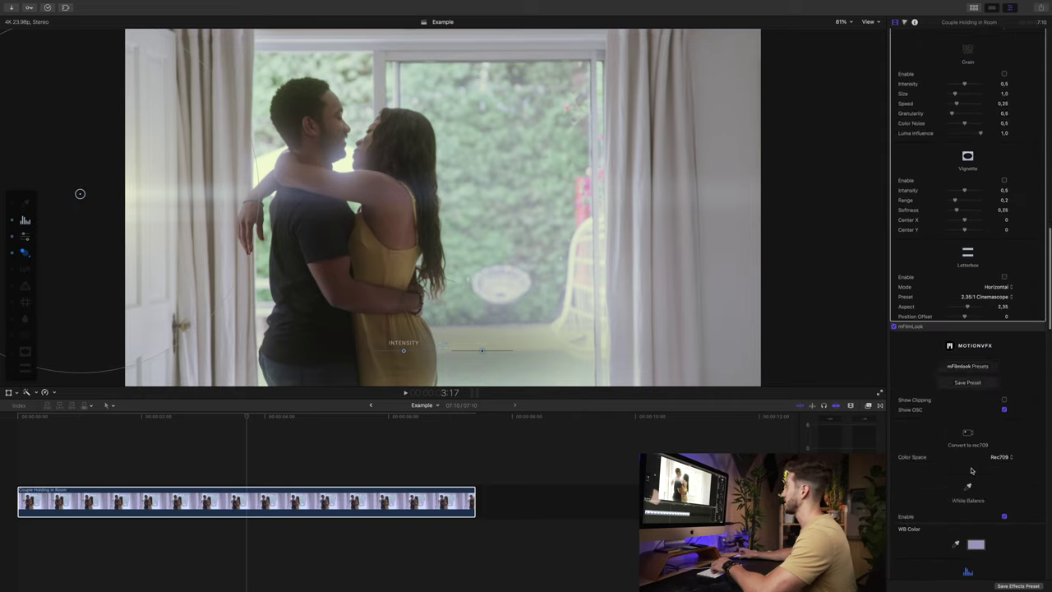
{"action": "scroll", "coordinate": [985, 357], "scroll_direction": "up", "scroll_amount": 10}
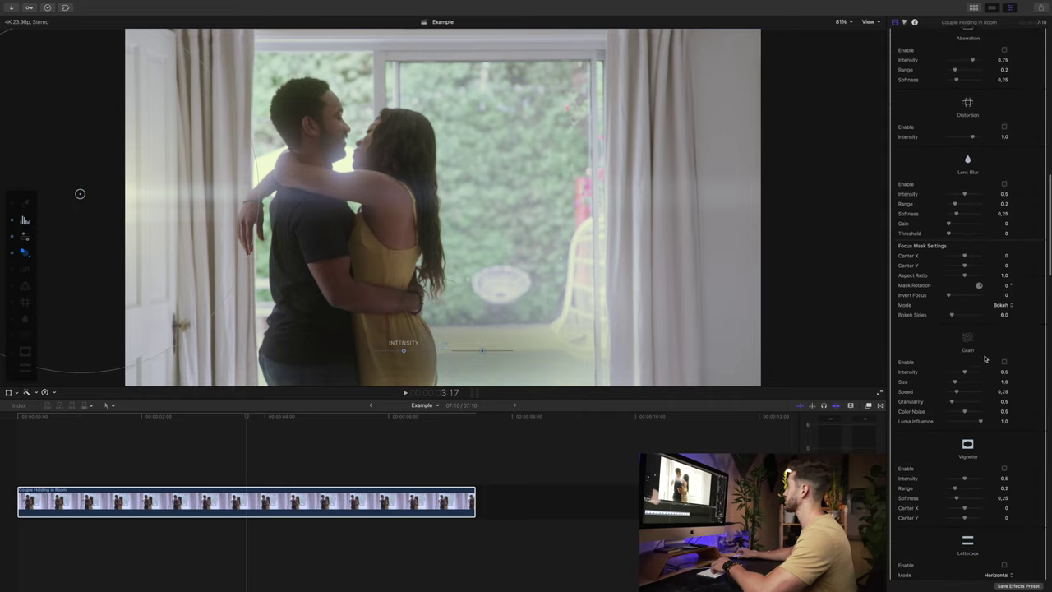
{"action": "scroll", "coordinate": [985, 358], "scroll_direction": "up", "scroll_amount": 2}
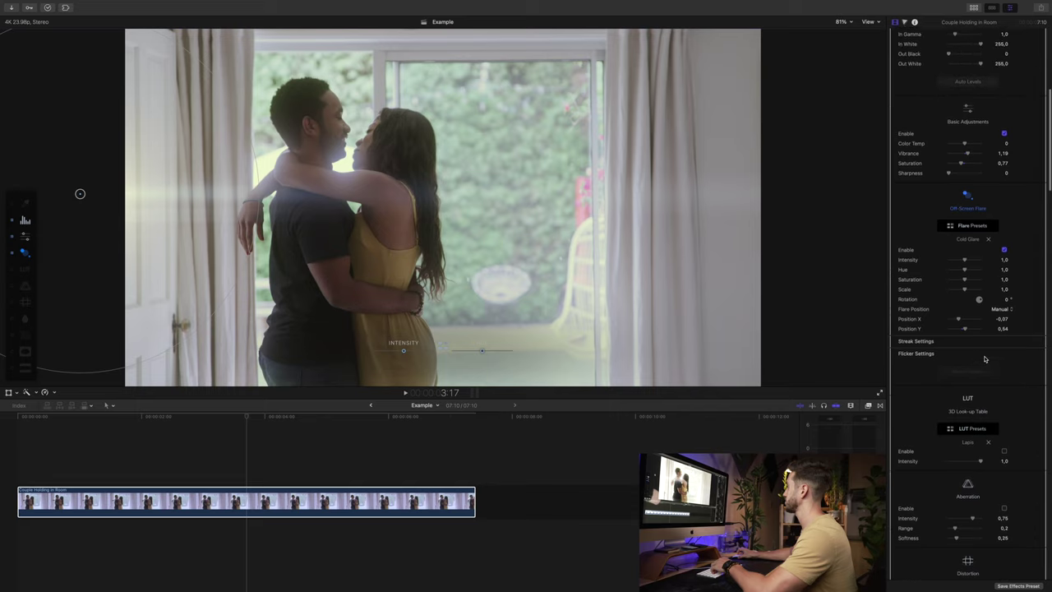
{"action": "left_click", "coordinate": [1030, 353]}
{"action": "scroll", "coordinate": [968, 315], "scroll_direction": "down", "scroll_amount": 2}
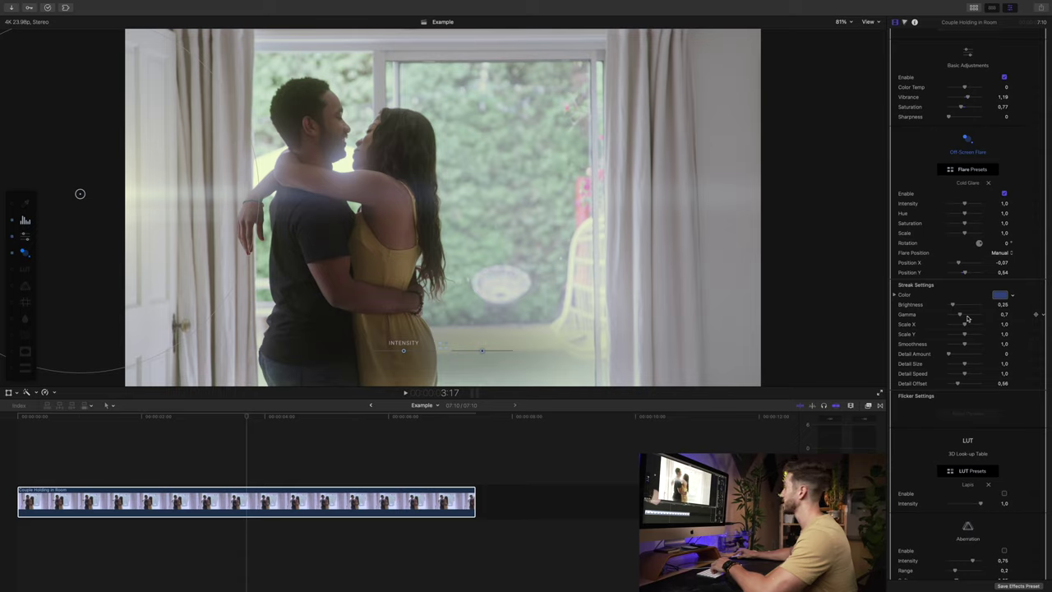
{"action": "left_click", "coordinate": [1027, 397]}
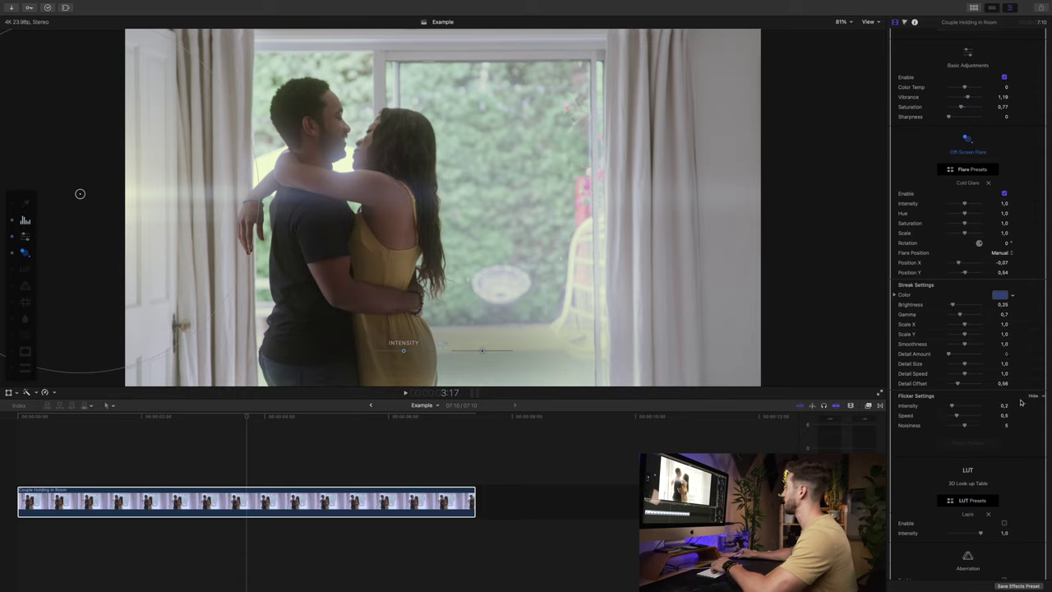
{"action": "scroll", "coordinate": [967, 353], "scroll_direction": "down", "scroll_amount": 2}
{"action": "left_click_drag", "start_coordinate": [953, 352], "coordinate": [964, 362]}
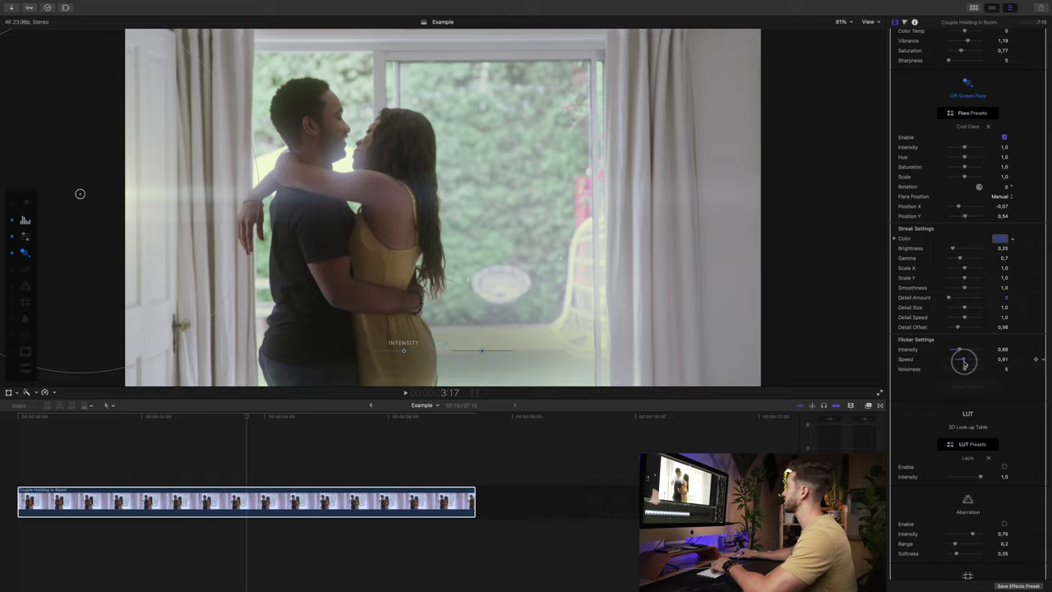
{"action": "left_click_drag", "start_coordinate": [964, 363], "coordinate": [965, 362]}
Step: Play the clip to check the flicker, raise its intensity to 1.03 and speed to 1.32, and play it again
{"action": "left_click", "coordinate": [119, 508]}
{"action": "key", "text": "space"}
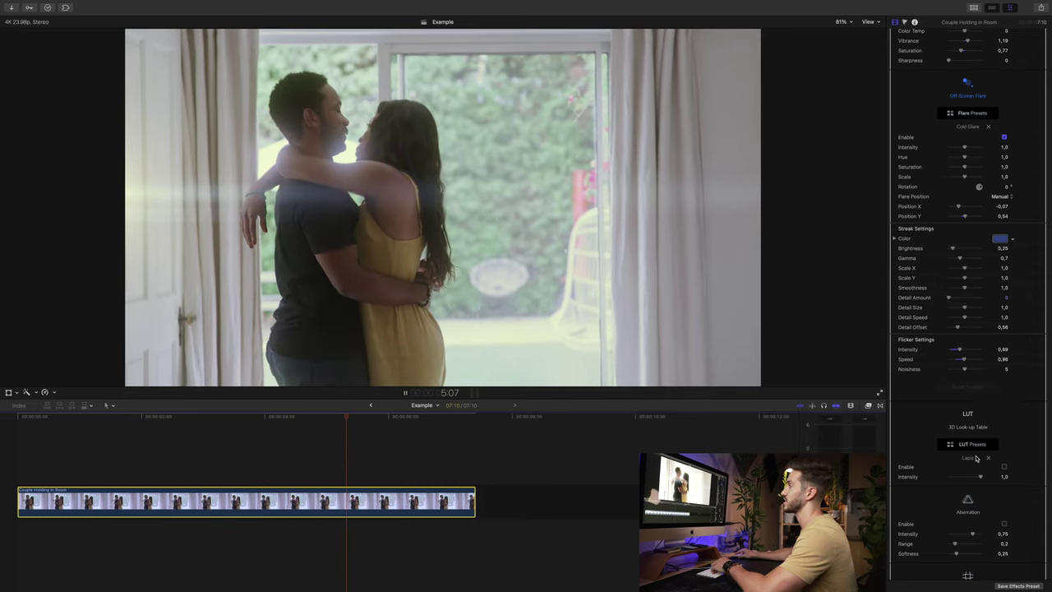
{"action": "key", "text": "space"}
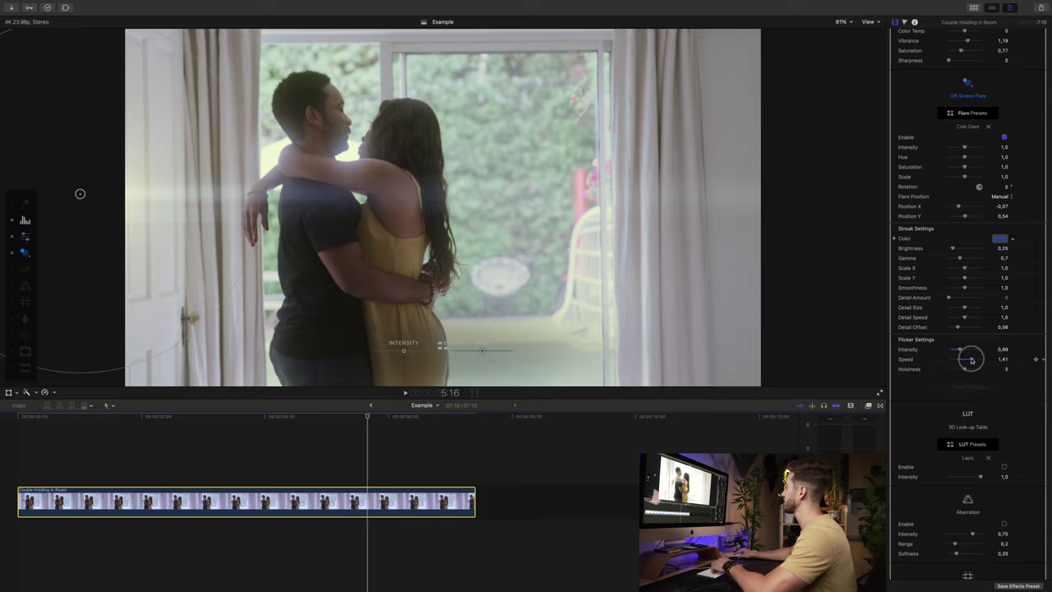
{"action": "left_click_drag", "start_coordinate": [966, 352], "coordinate": [963, 352]}
{"action": "key", "text": "space"}
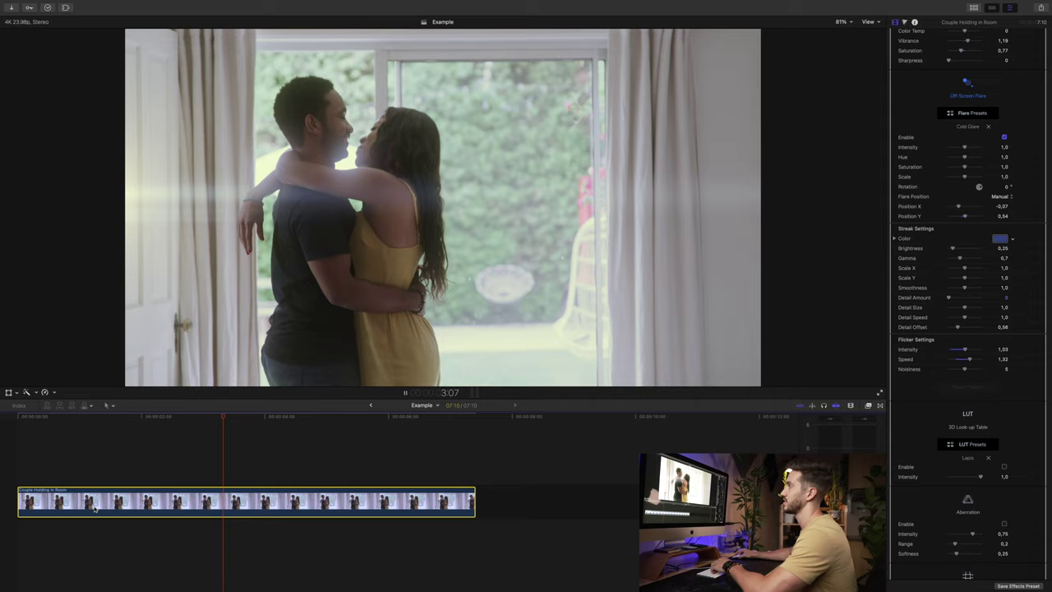
Step: Stop playback, enable the LUT effect on the couple clip and open its preset library
{"action": "key", "text": "space"}
{"action": "scroll", "coordinate": [955, 465], "scroll_direction": "down", "scroll_amount": 1}
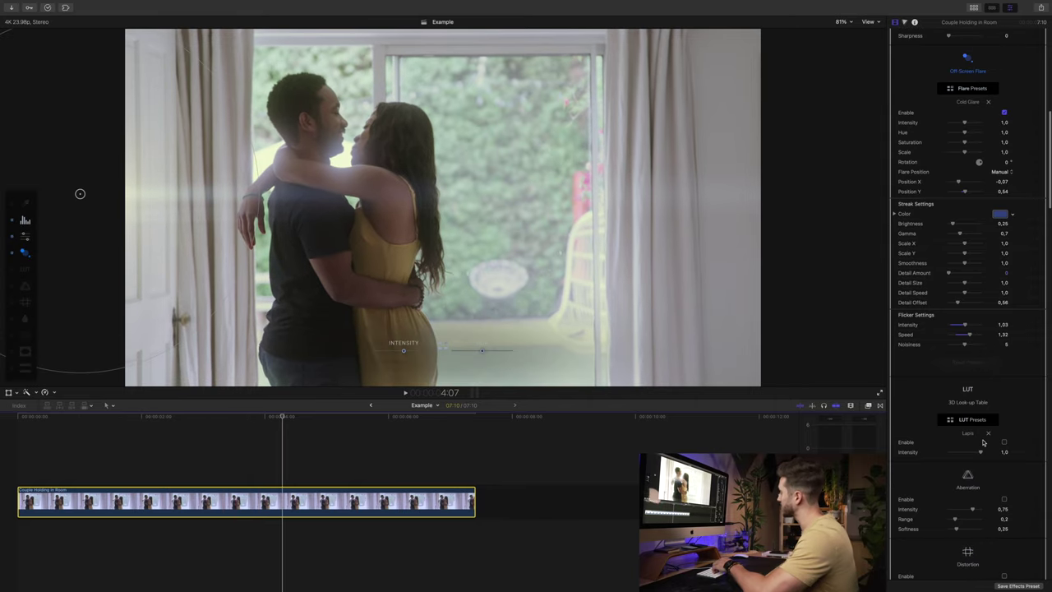
{"action": "scroll", "coordinate": [978, 433], "scroll_direction": "down", "scroll_amount": 5}
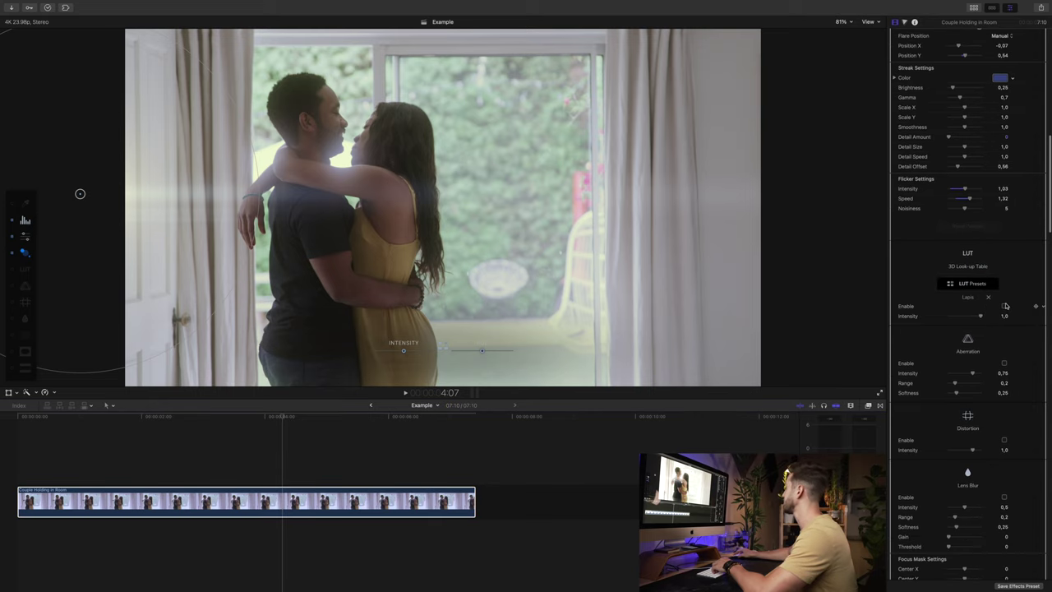
{"action": "left_click", "coordinate": [1005, 306]}
{"action": "left_click", "coordinate": [970, 283]}
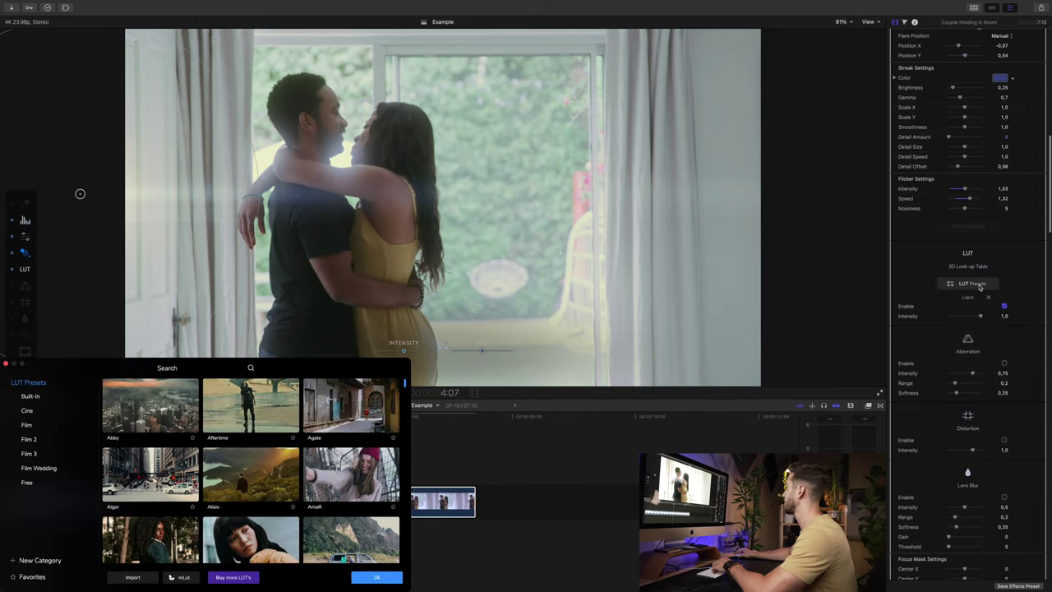
Step: Preview the Antithesis and Amrita LUTs on the clip, followed by Bridgewater from the Film 3 category
{"action": "scroll", "coordinate": [262, 483], "scroll_direction": "down", "scroll_amount": 2}
{"action": "left_click_drag", "start_coordinate": [286, 369], "coordinate": [353, 291]}
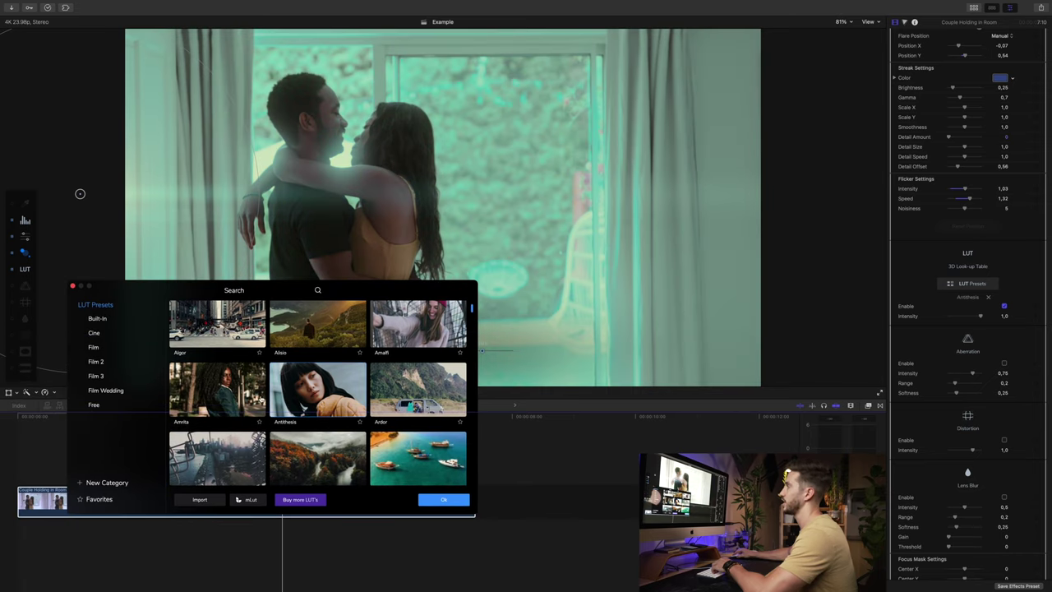
{"action": "left_click", "coordinate": [244, 380]}
{"action": "left_click", "coordinate": [95, 376]}
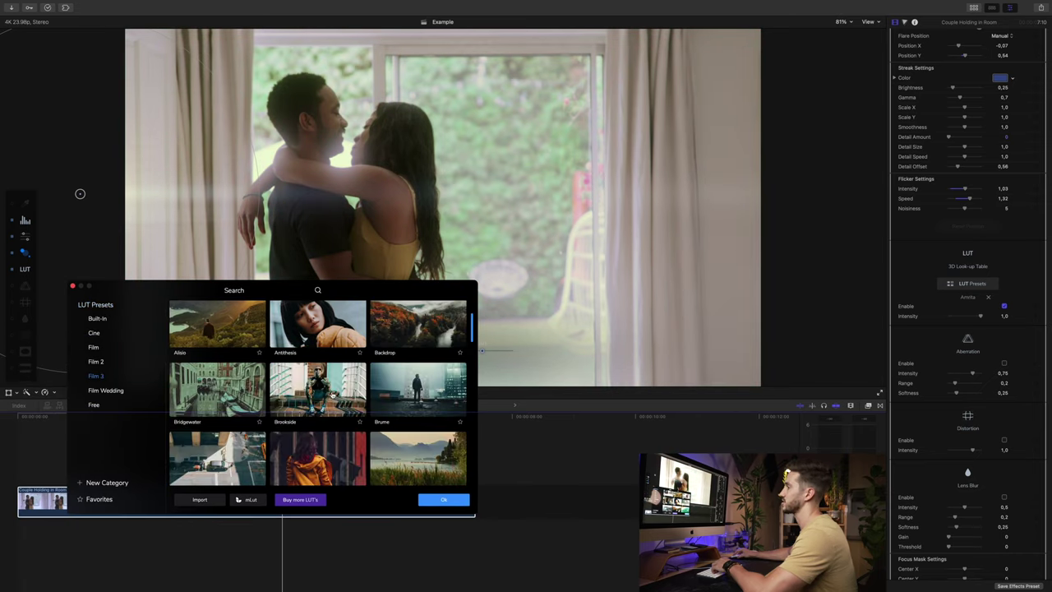
{"action": "left_click", "coordinate": [235, 345]}
{"action": "left_click", "coordinate": [240, 383]}
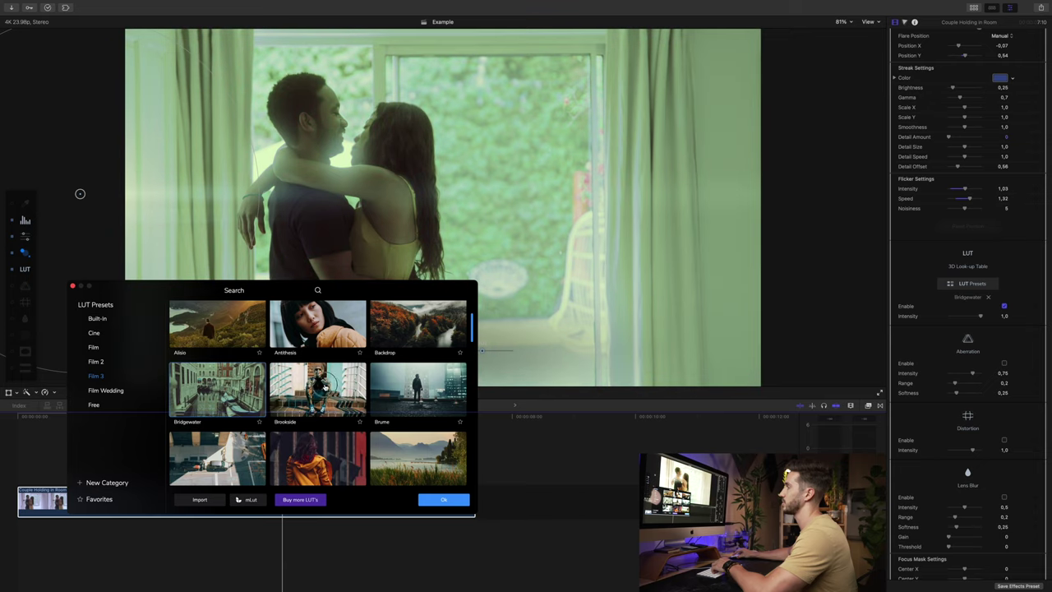
Step: Try out the Brume, Carob and Ebb LUTs from the Film 3 category on the clip
{"action": "scroll", "coordinate": [409, 388], "scroll_direction": "down", "scroll_amount": 3}
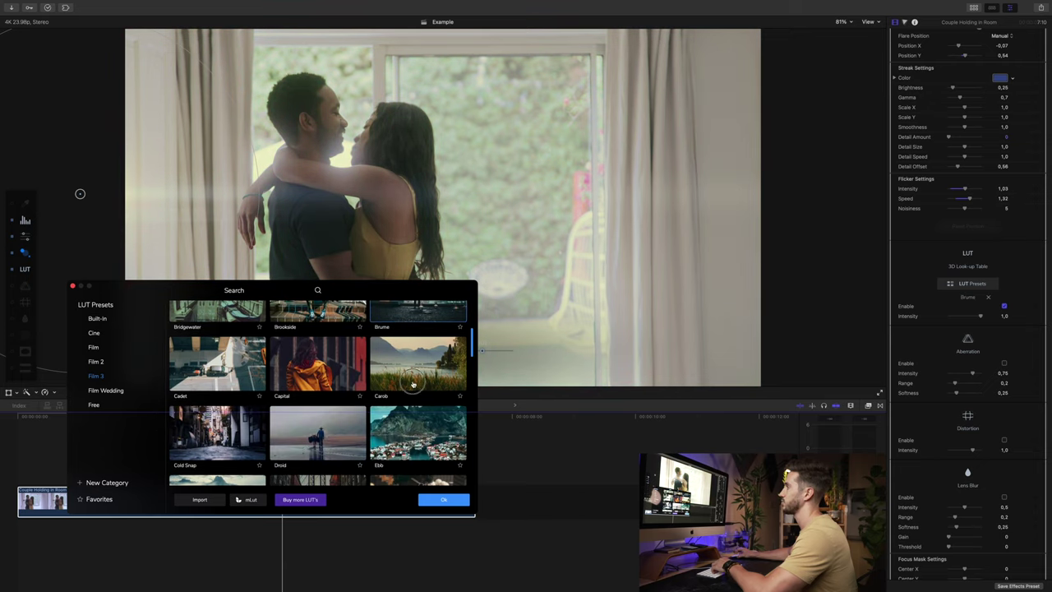
{"action": "left_click", "coordinate": [413, 383]}
{"action": "scroll", "coordinate": [412, 383], "scroll_direction": "up", "scroll_amount": 2}
{"action": "left_click", "coordinate": [413, 373]}
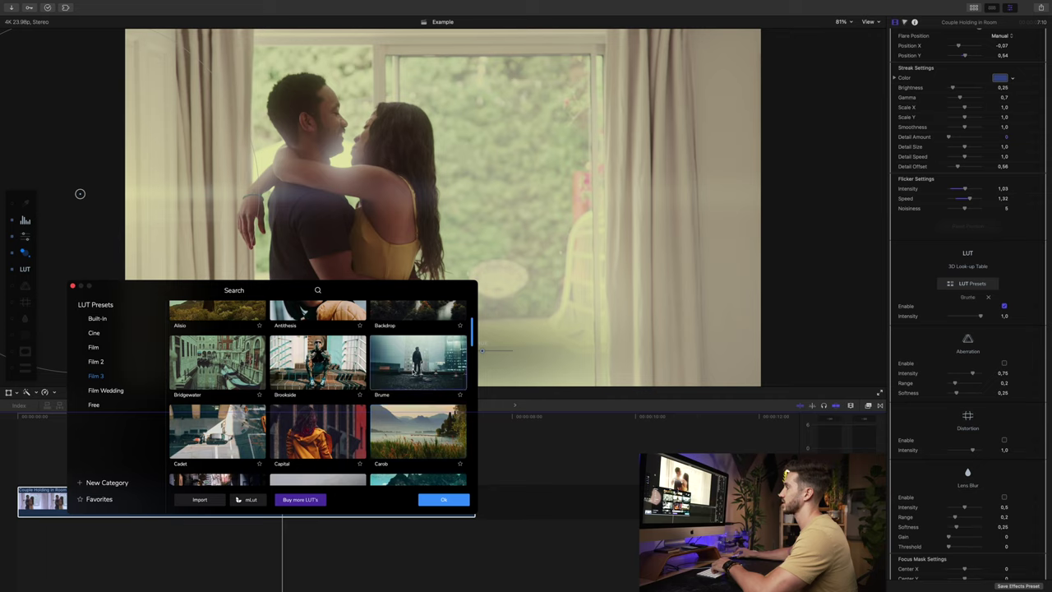
{"action": "scroll", "coordinate": [415, 394], "scroll_direction": "down", "scroll_amount": 2}
{"action": "left_click", "coordinate": [415, 394]}
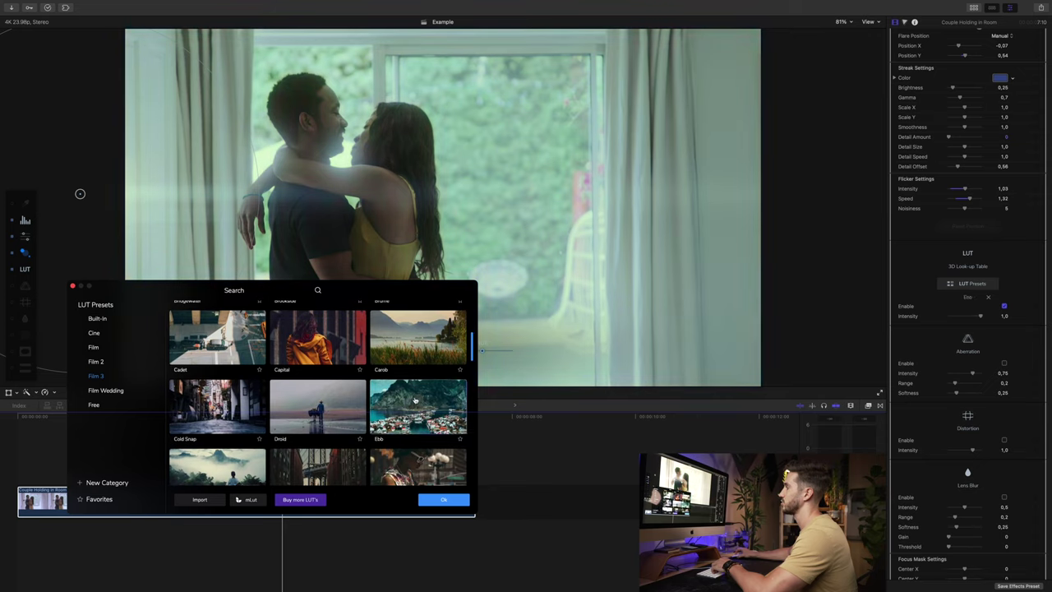
Step: Preview several LUTs further down the Film 3 category, including Hunter
{"action": "scroll", "coordinate": [415, 399], "scroll_direction": "down", "scroll_amount": 1}
{"action": "left_click", "coordinate": [319, 436]}
{"action": "left_click", "coordinate": [215, 380]}
{"action": "scroll", "coordinate": [402, 395], "scroll_direction": "down", "scroll_amount": 3}
{"action": "left_click", "coordinate": [405, 403]}
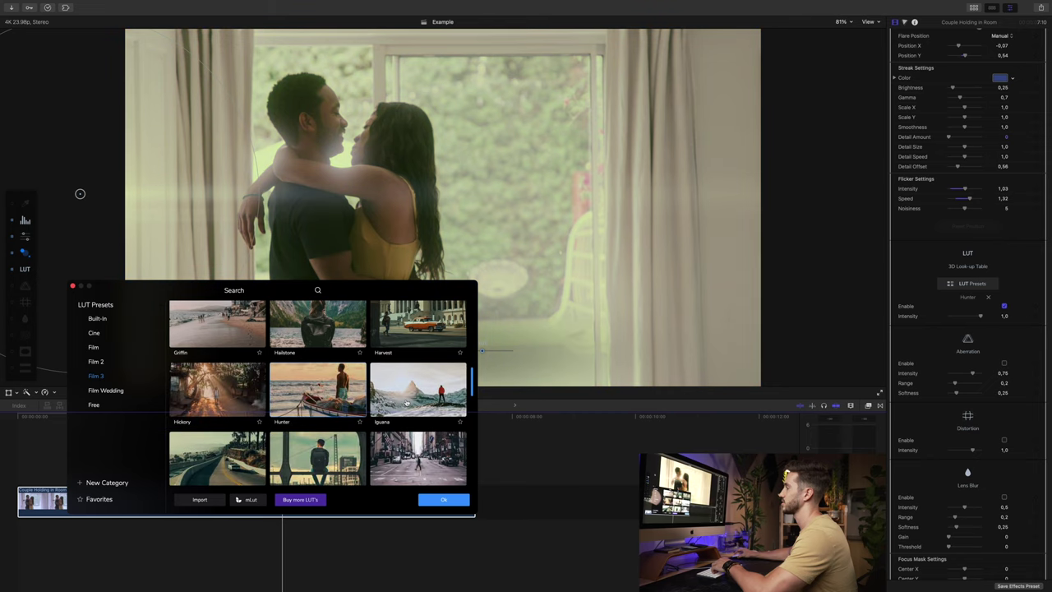
{"action": "scroll", "coordinate": [405, 402], "scroll_direction": "down", "scroll_amount": 2}
{"action": "left_click", "coordinate": [354, 393]}
{"action": "left_click", "coordinate": [222, 448]}
Step: Apply the Brume LUT to the clip and set its intensity to 0.54
{"action": "scroll", "coordinate": [329, 427], "scroll_direction": "up", "scroll_amount": 5}
{"action": "scroll", "coordinate": [329, 427], "scroll_direction": "up", "scroll_amount": 3}
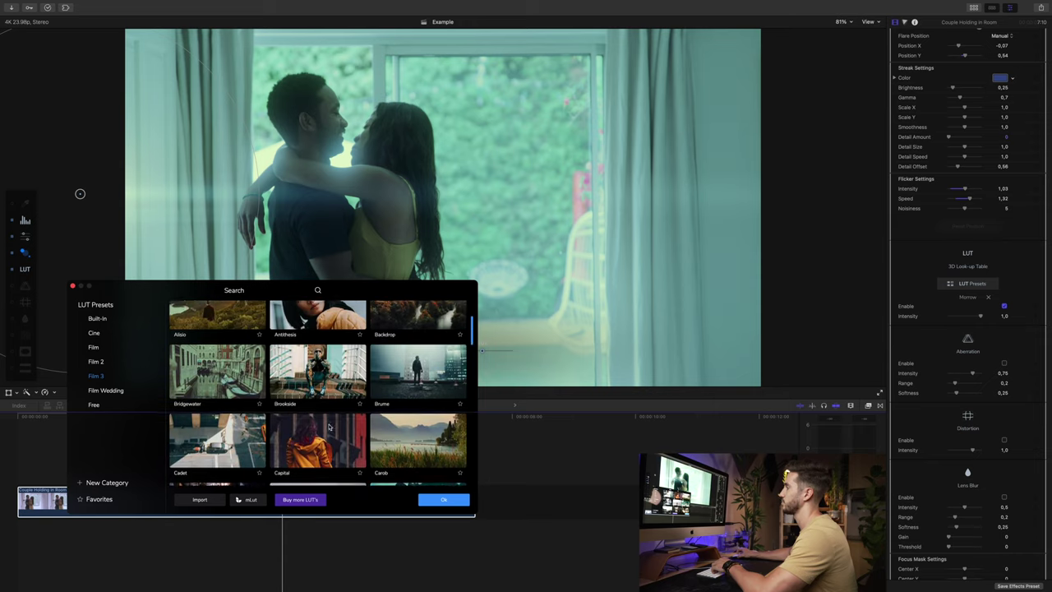
{"action": "left_click", "coordinate": [437, 391]}
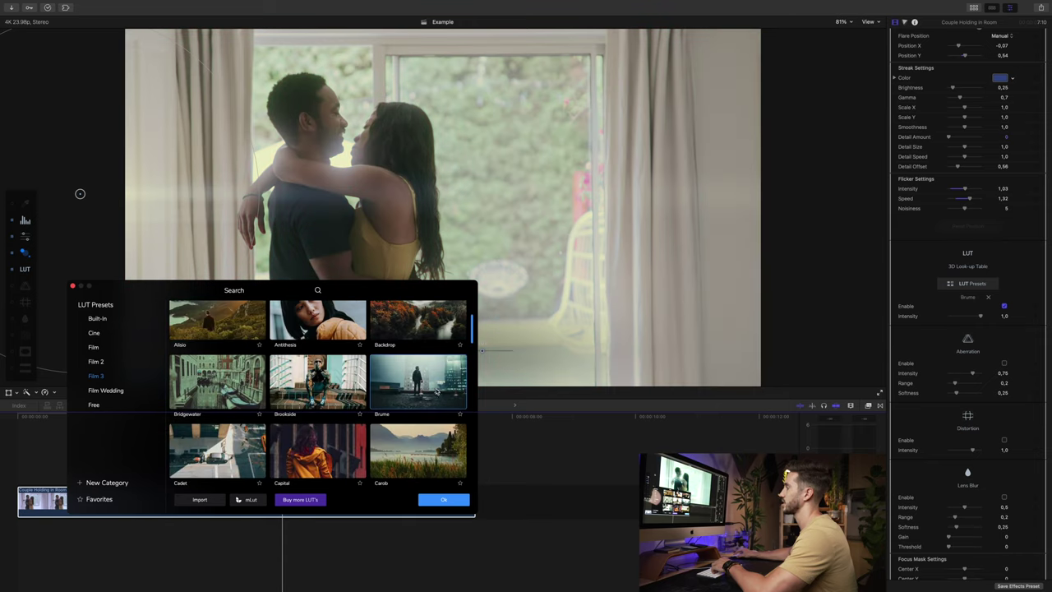
{"action": "left_click", "coordinate": [454, 499]}
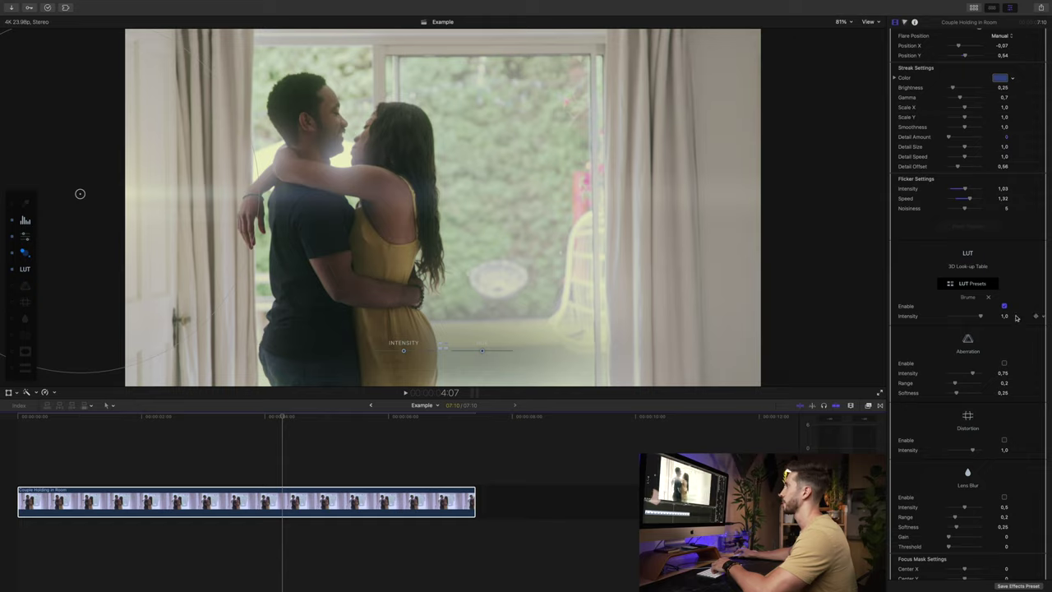
{"action": "mouse_move", "coordinate": [978, 319]}
{"action": "left_mouse_down"}
{"action": "mouse_move", "coordinate": [998, 319]}
{"action": "mouse_move", "coordinate": [941, 317]}
{"action": "mouse_move", "coordinate": [970, 319]}
{"action": "left_mouse_up"}
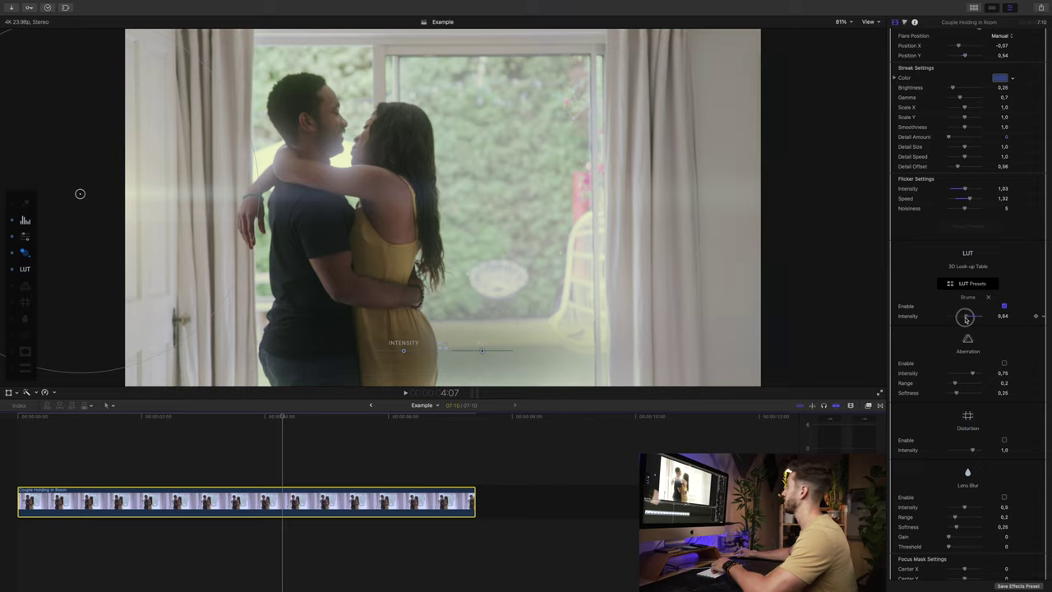
Step: Enable the Lens Blur effect and activate its on-screen focus mask controls
{"action": "scroll", "coordinate": [995, 366], "scroll_direction": "down", "scroll_amount": 3}
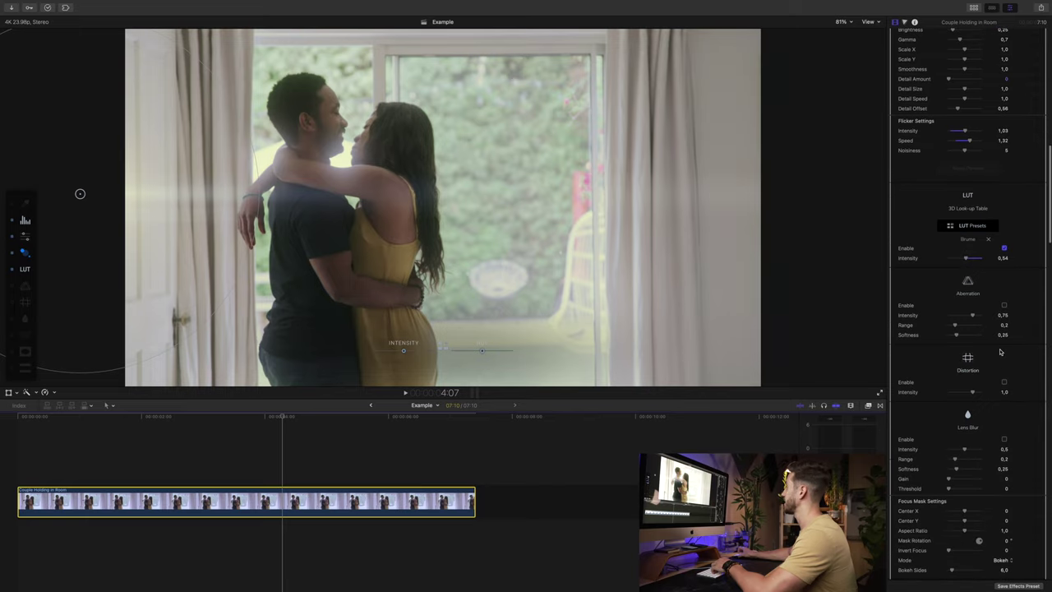
{"action": "scroll", "coordinate": [978, 329], "scroll_direction": "down", "scroll_amount": 5}
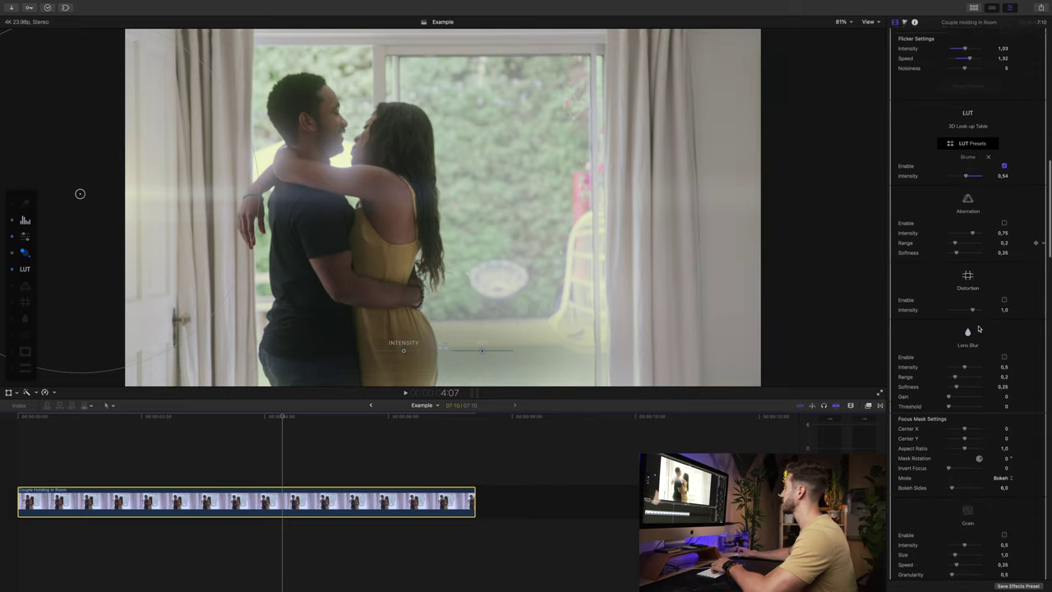
{"action": "scroll", "coordinate": [995, 302], "scroll_direction": "down", "scroll_amount": 5}
{"action": "left_click", "coordinate": [1004, 246]}
{"action": "left_click", "coordinate": [969, 228]}
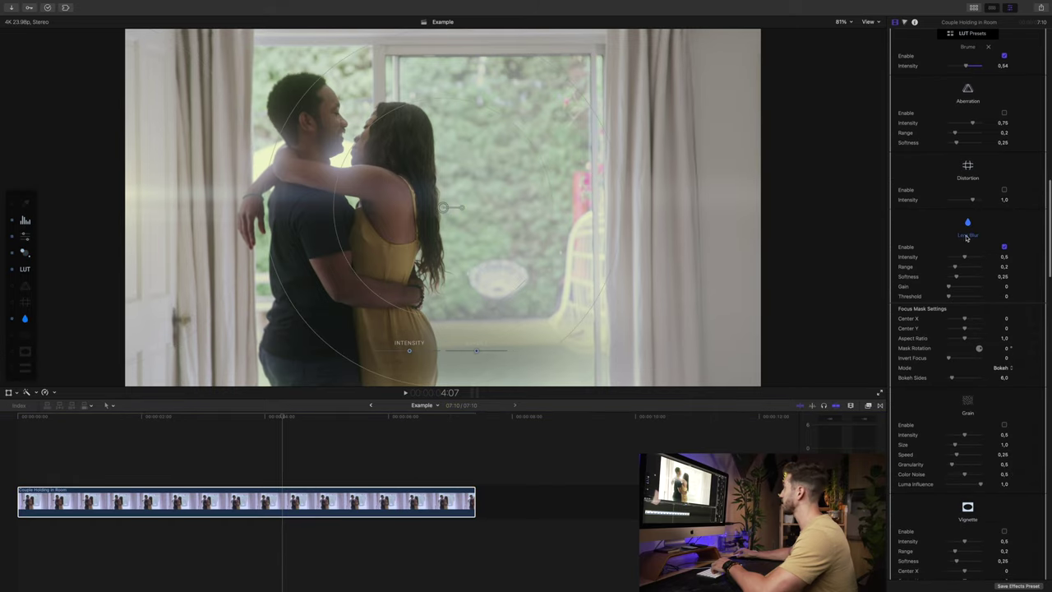
Step: Center the Lens Blur focus mask on the couple at about X -0.13, Y -0.07, with aspect ratio 1.57, softness 0.22 and intensity 0.71
{"action": "left_click_drag", "start_coordinate": [450, 207], "coordinate": [384, 206]}
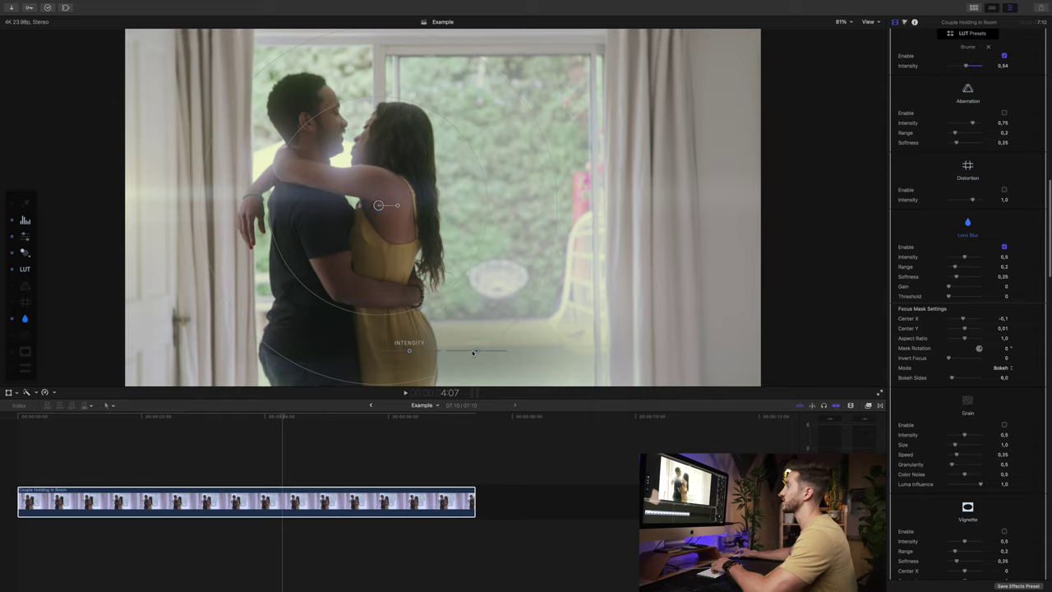
{"action": "left_click_drag", "start_coordinate": [474, 352], "coordinate": [493, 352]}
{"action": "left_click_drag", "start_coordinate": [378, 205], "coordinate": [359, 234]}
{"action": "left_click_drag", "start_coordinate": [464, 240], "coordinate": [474, 244]}
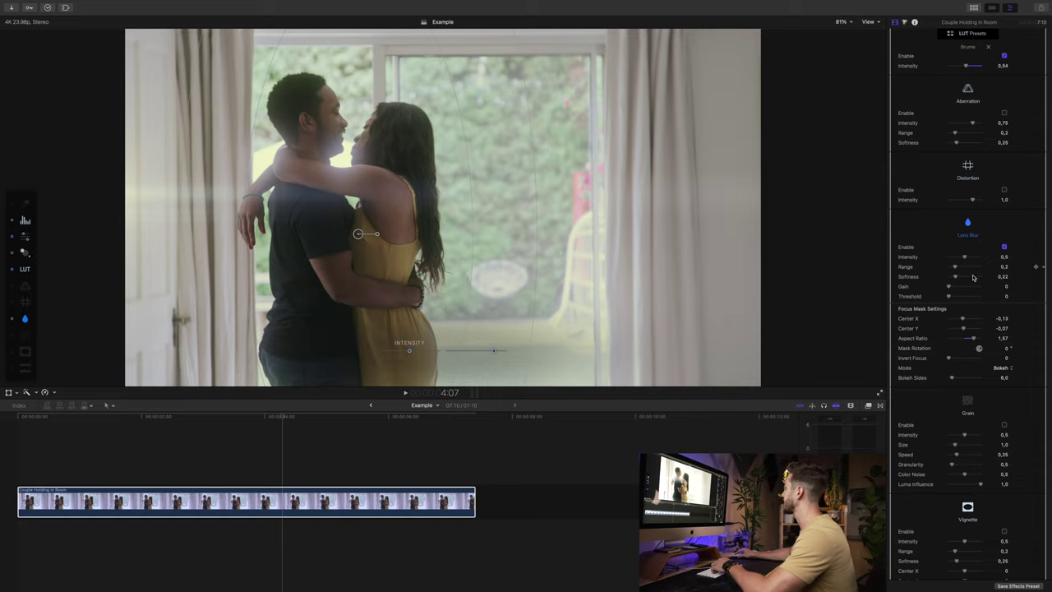
{"action": "scroll", "coordinate": [987, 388], "scroll_direction": "down", "scroll_amount": 2}
{"action": "left_click_drag", "start_coordinate": [970, 214], "coordinate": [971, 212]}
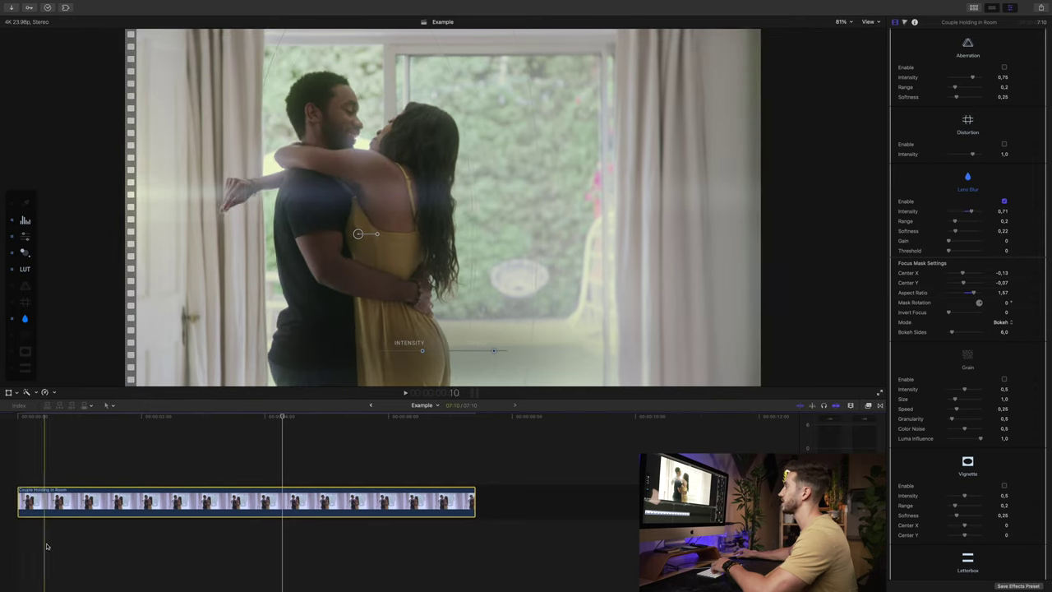
Step: Play the clip and toggle Lens Blur off and on to compare the picture with and without it
{"action": "key", "text": "space"}
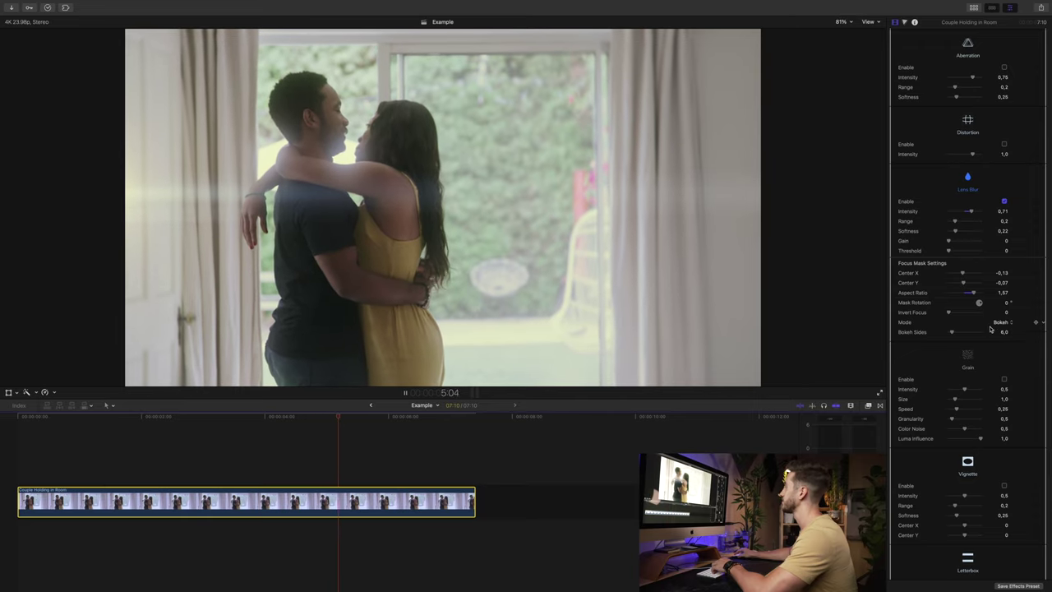
{"action": "scroll", "coordinate": [991, 329], "scroll_direction": "up", "scroll_amount": 3}
{"action": "key", "text": "space"}
{"action": "left_click", "coordinate": [1003, 282]}
{"action": "left_click", "coordinate": [1004, 282]}
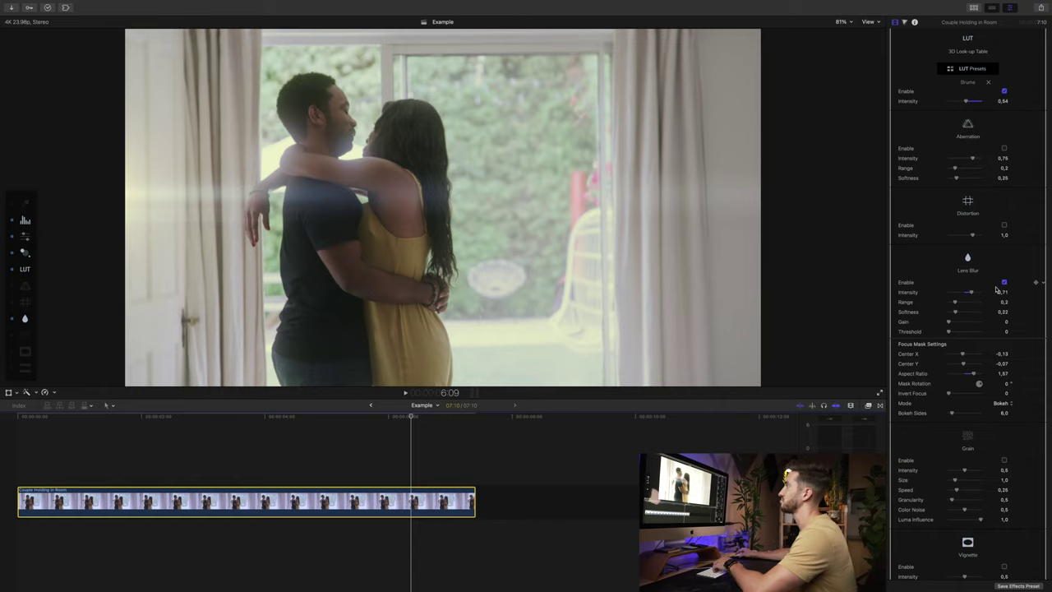
Step: Try the Grain and Vignette effects on the clip and switch both off again
{"action": "scroll", "coordinate": [997, 288], "scroll_direction": "down", "scroll_amount": 5}
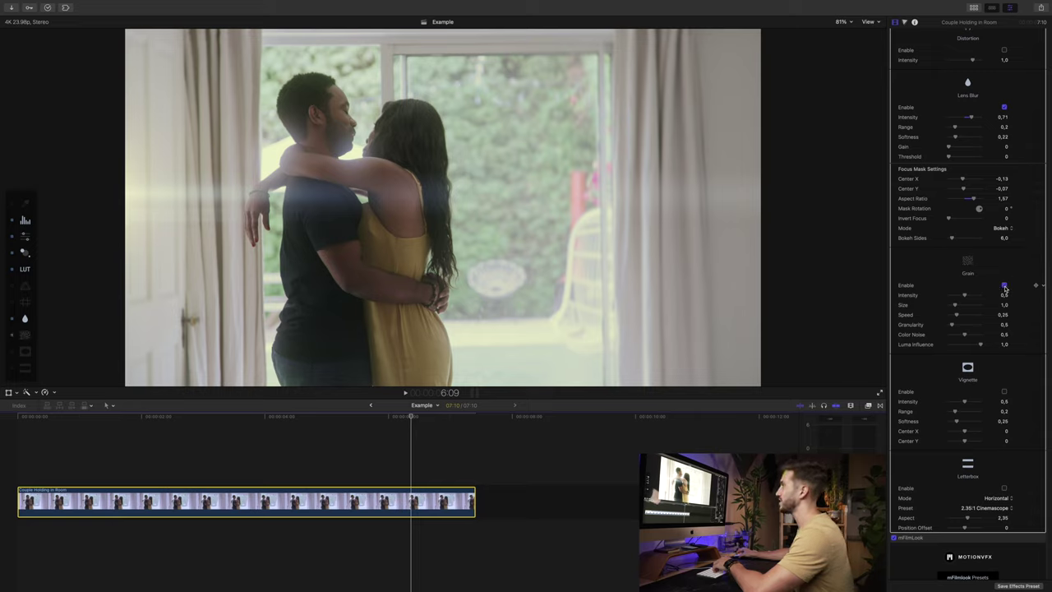
{"action": "scroll", "coordinate": [1003, 288], "scroll_direction": "down", "scroll_amount": 3}
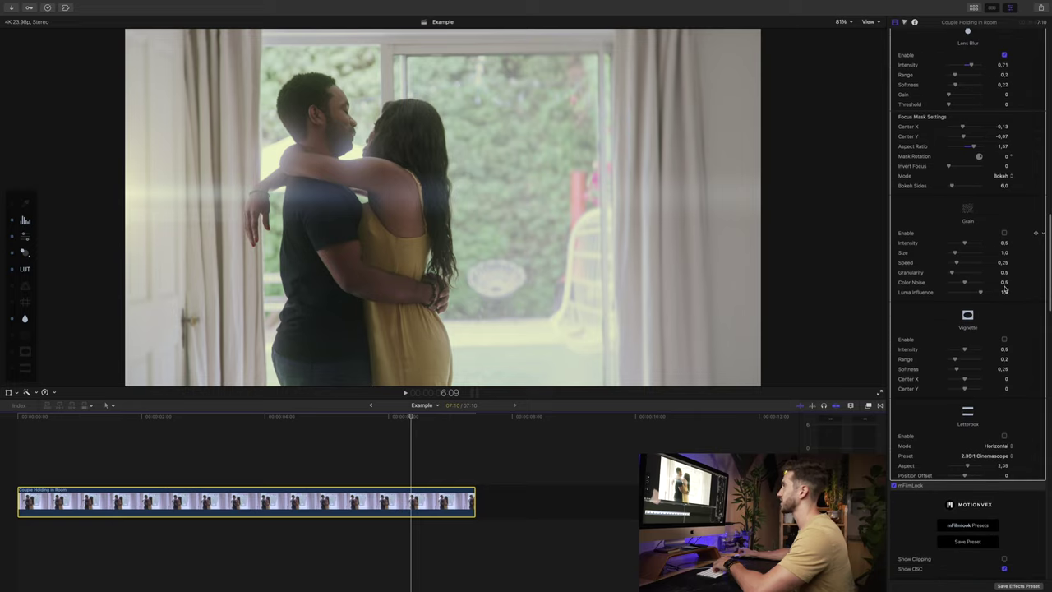
{"action": "left_click", "coordinate": [1003, 340]}
{"action": "left_click", "coordinate": [1004, 340]}
Step: Enable the horizontal 2.35:1 Cinemascope letterbox and set its position offset to -0.01
{"action": "scroll", "coordinate": [1005, 344], "scroll_direction": "down", "scroll_amount": 2}
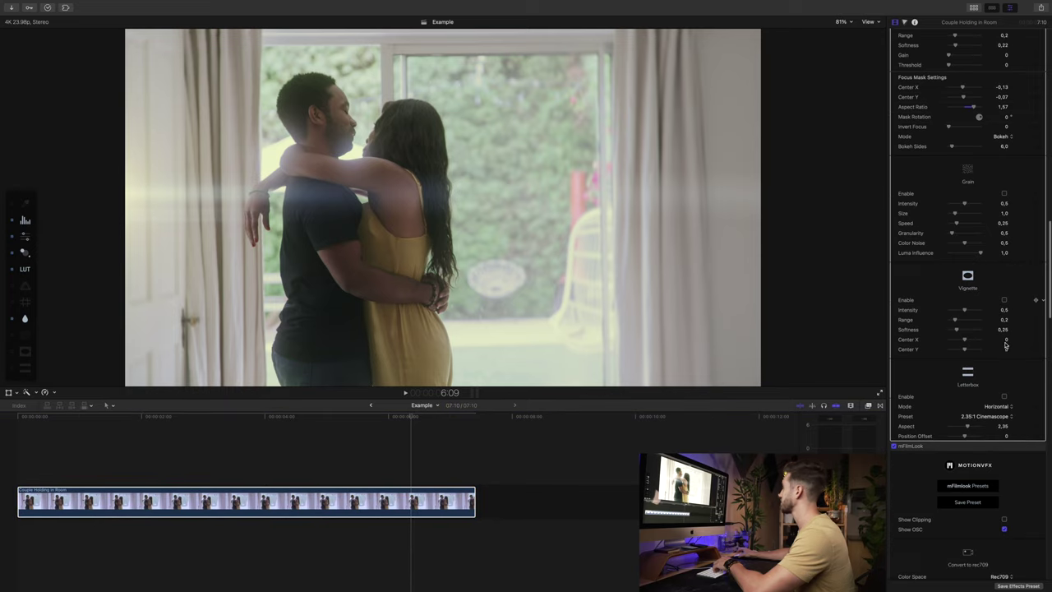
{"action": "left_click", "coordinate": [1004, 397]}
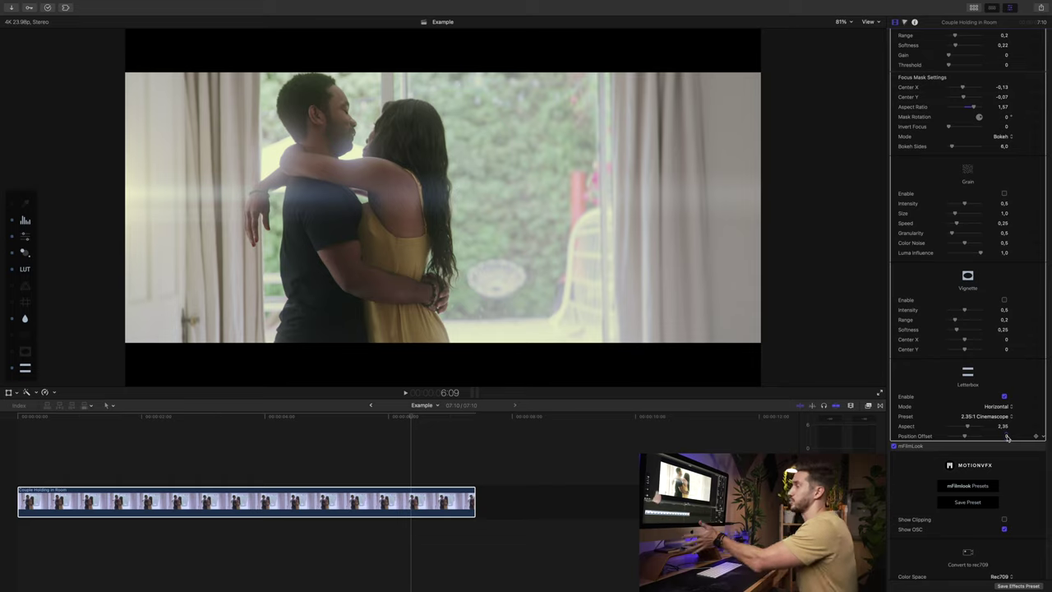
{"action": "mouse_move", "coordinate": [1006, 436]}
{"action": "left_mouse_down"}
{"action": "mouse_move", "coordinate": [1006, 421]}
{"action": "mouse_move", "coordinate": [1006, 436]}
{"action": "left_mouse_up"}
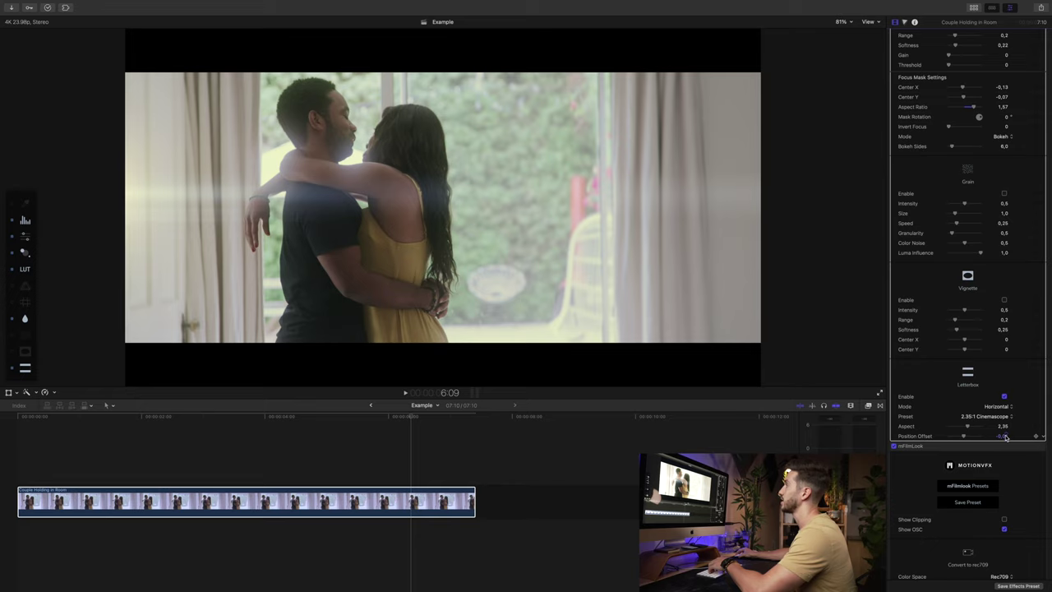
Step: Compare the shot with the effects off and on, play the graded clip and review its effect settings
{"action": "key", "text": "space"}
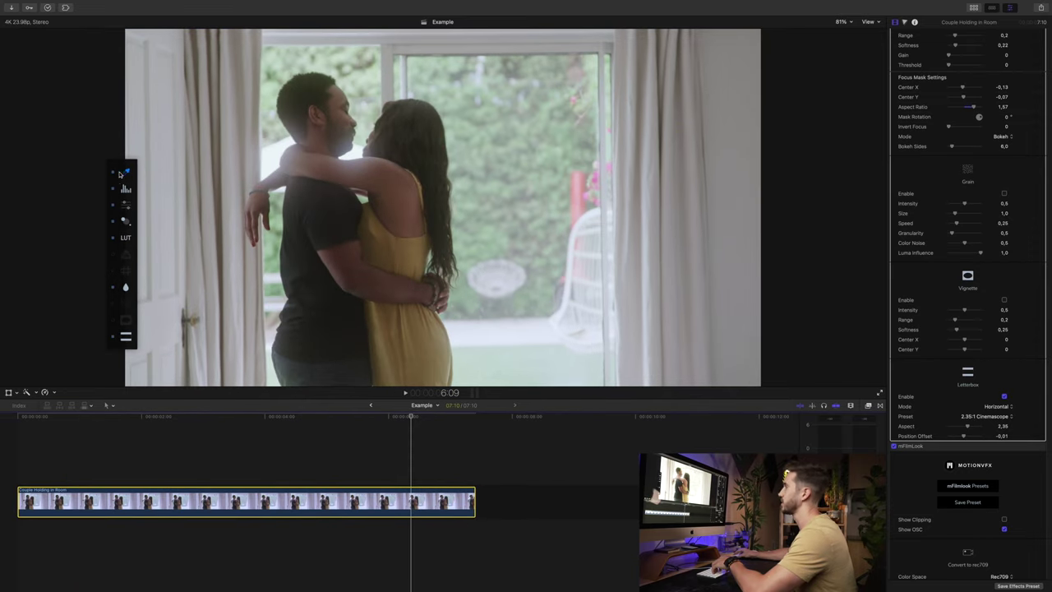
{"action": "key", "text": "space"}
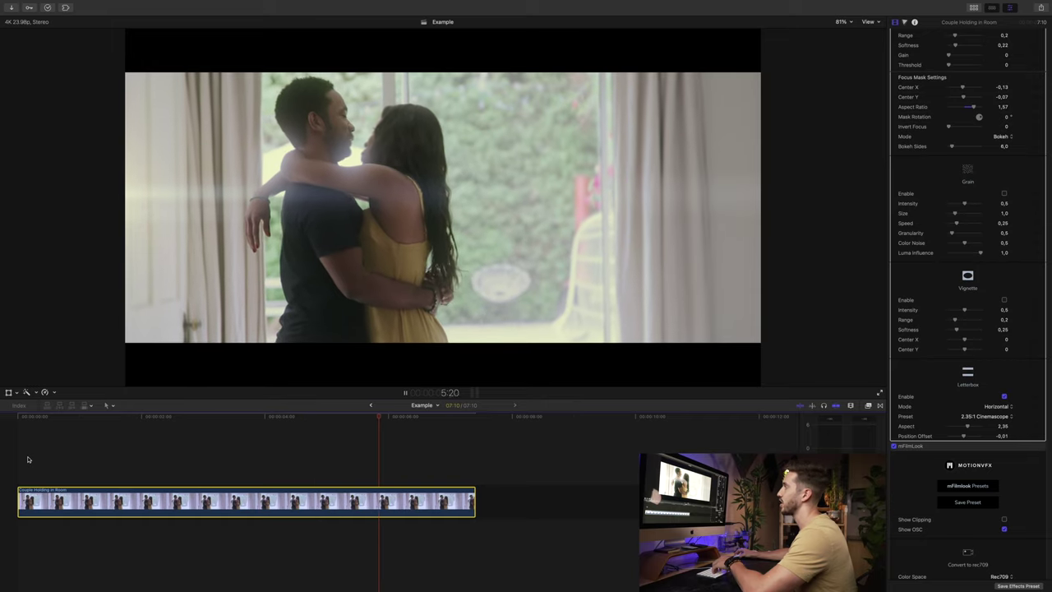
{"action": "key", "text": "space"}
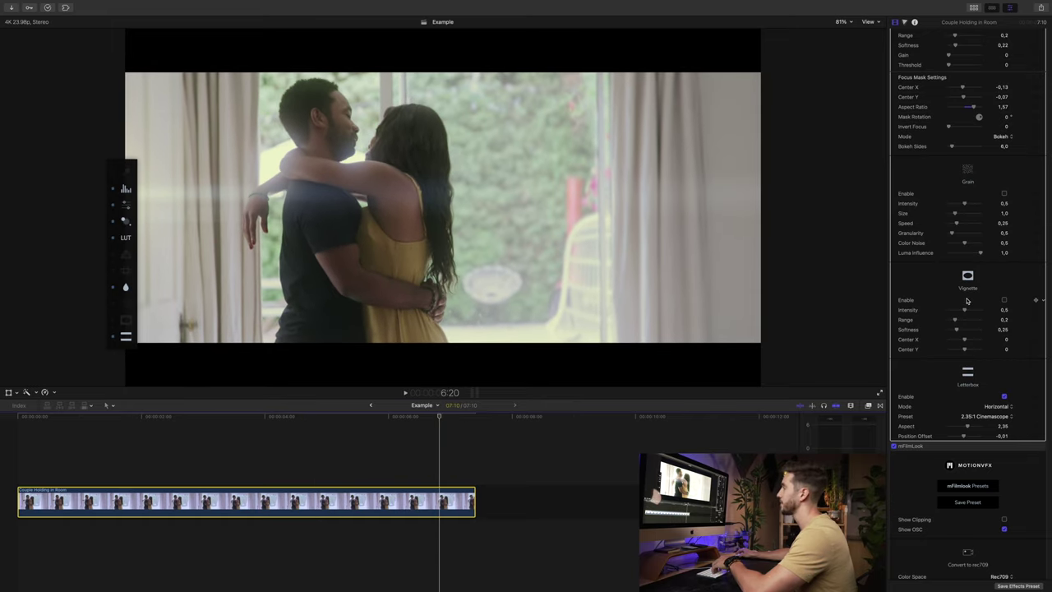
{"action": "scroll", "coordinate": [968, 300], "scroll_direction": "up", "scroll_amount": 3}
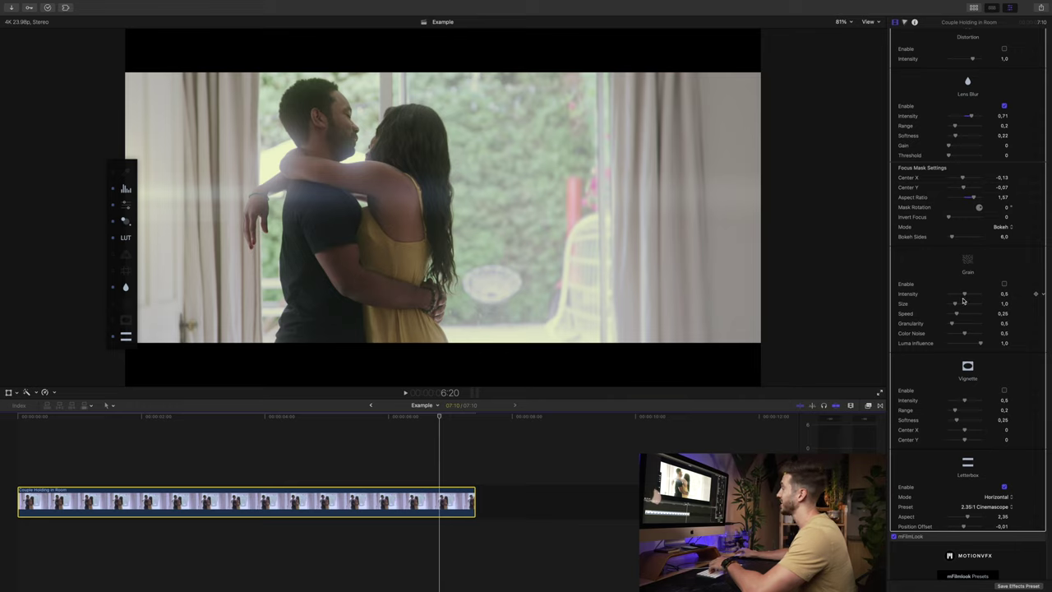
{"action": "scroll", "coordinate": [964, 301], "scroll_direction": "up", "scroll_amount": 10}
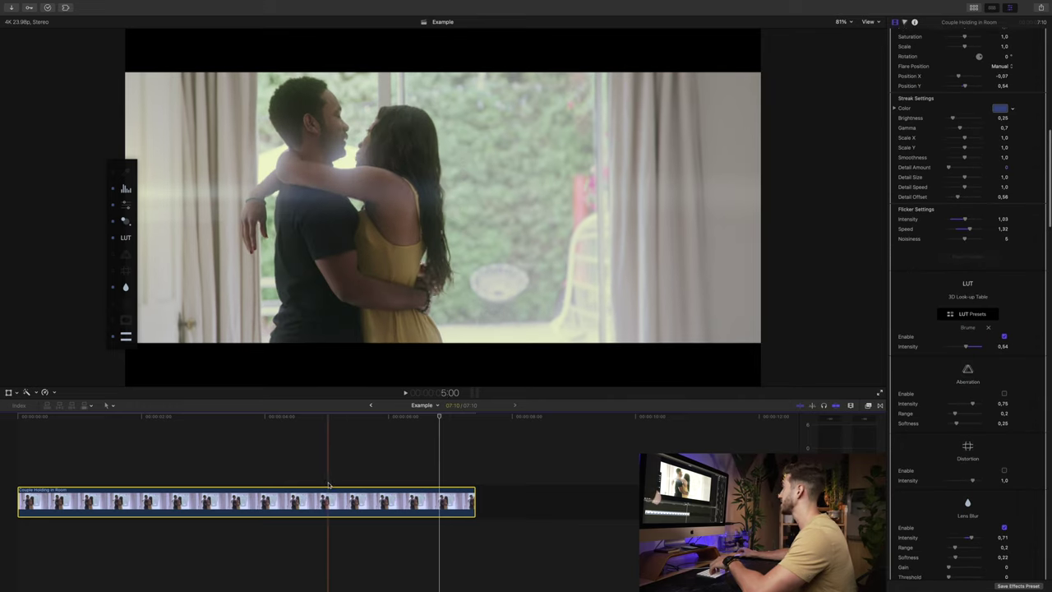
Step: Empty the Example timeline, show the media browser and add the FP015226PD04 clip to the project
{"action": "key", "text": "ctrl+super+1"}
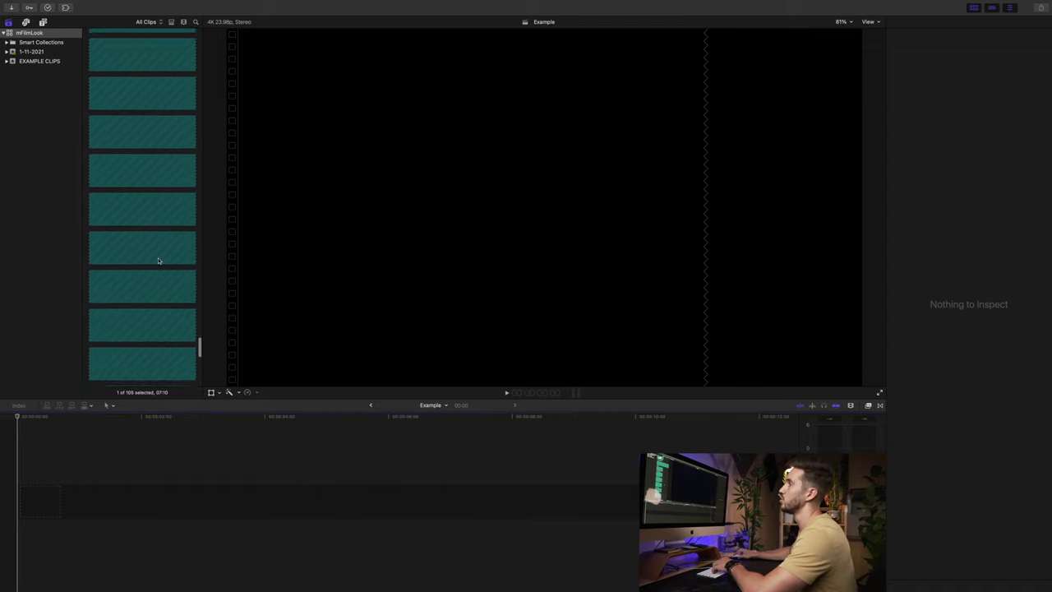
{"action": "left_click_drag", "start_coordinate": [201, 338], "coordinate": [214, 30]}
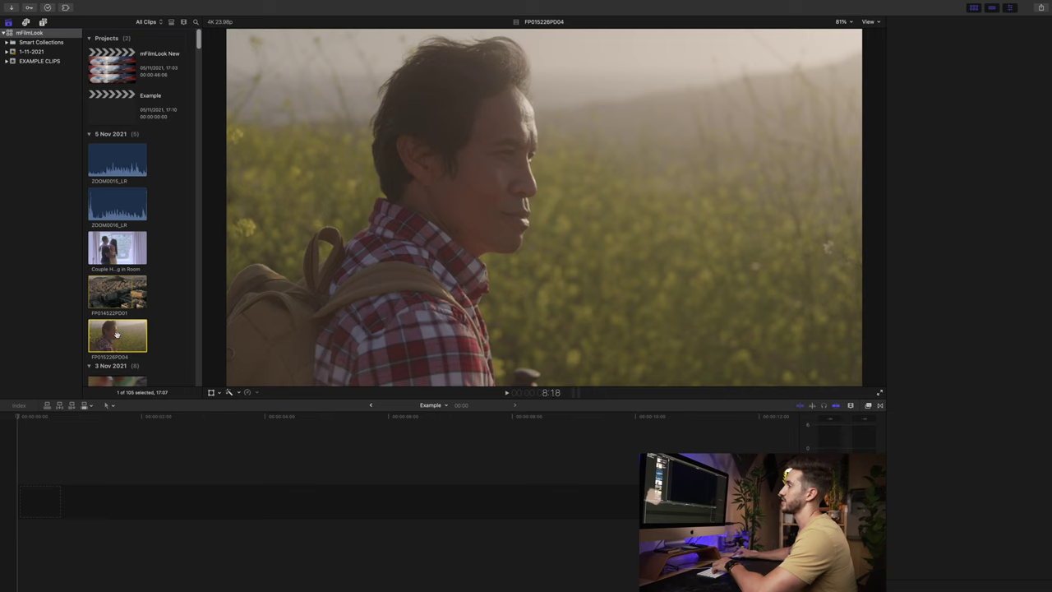
{"action": "left_click_drag", "start_coordinate": [112, 335], "coordinate": [103, 497]}
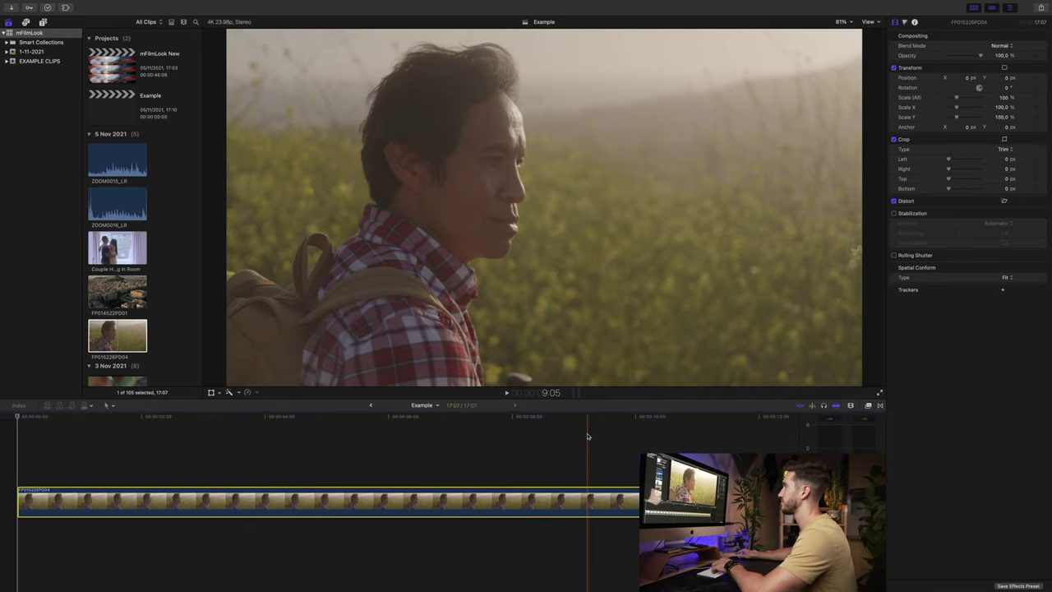
Step: Trim the end of the FP015226PD04 clip to 10:14, and hide the media browser
{"action": "key", "text": "super+minus"}
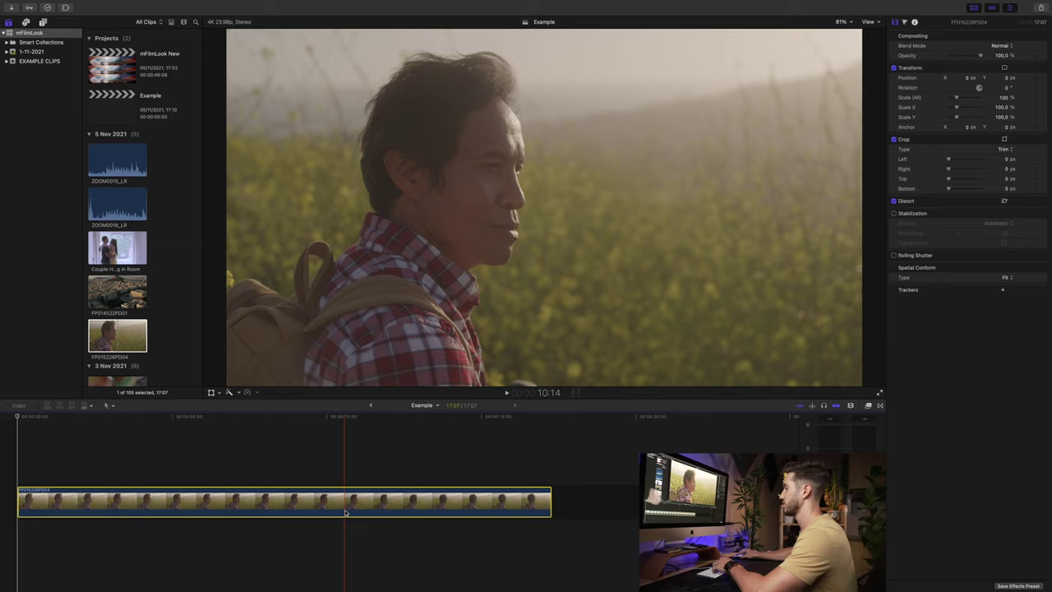
{"action": "key", "text": "alt+bracketright"}
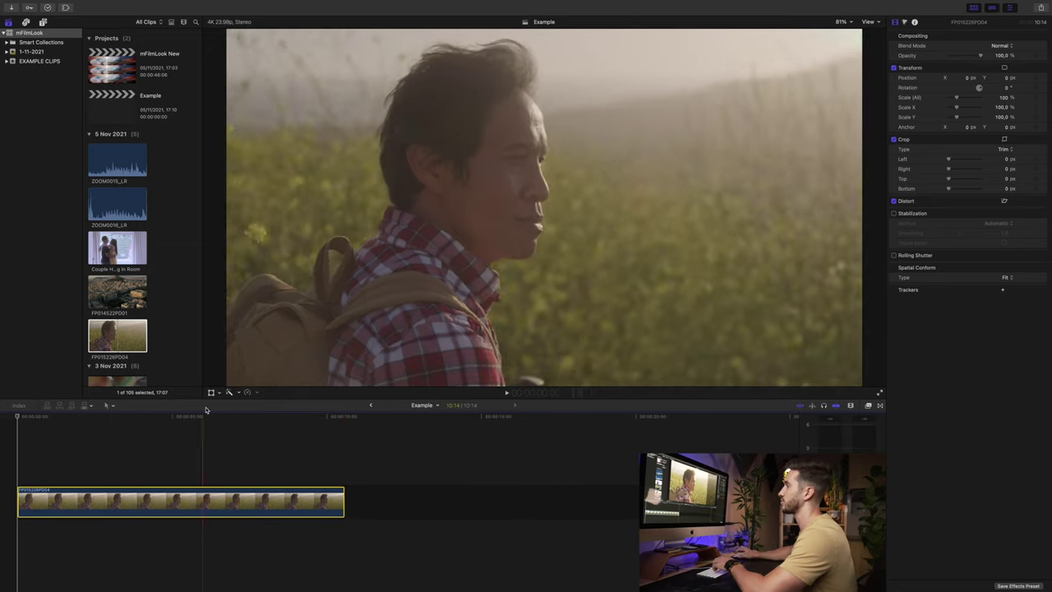
{"action": "left_click", "coordinate": [191, 421]}
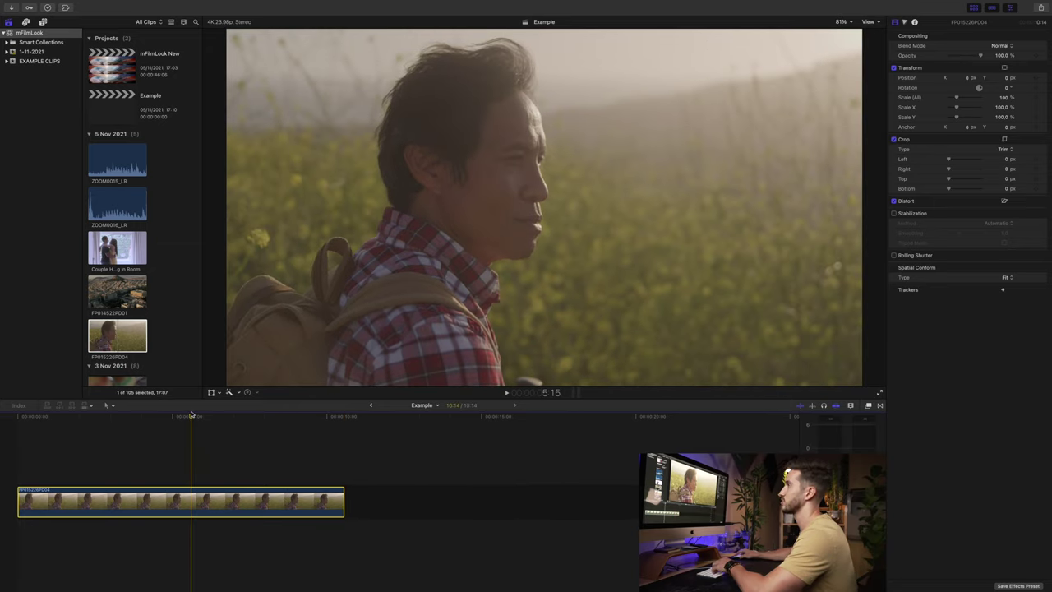
{"action": "key", "text": "ctrl+super+1"}
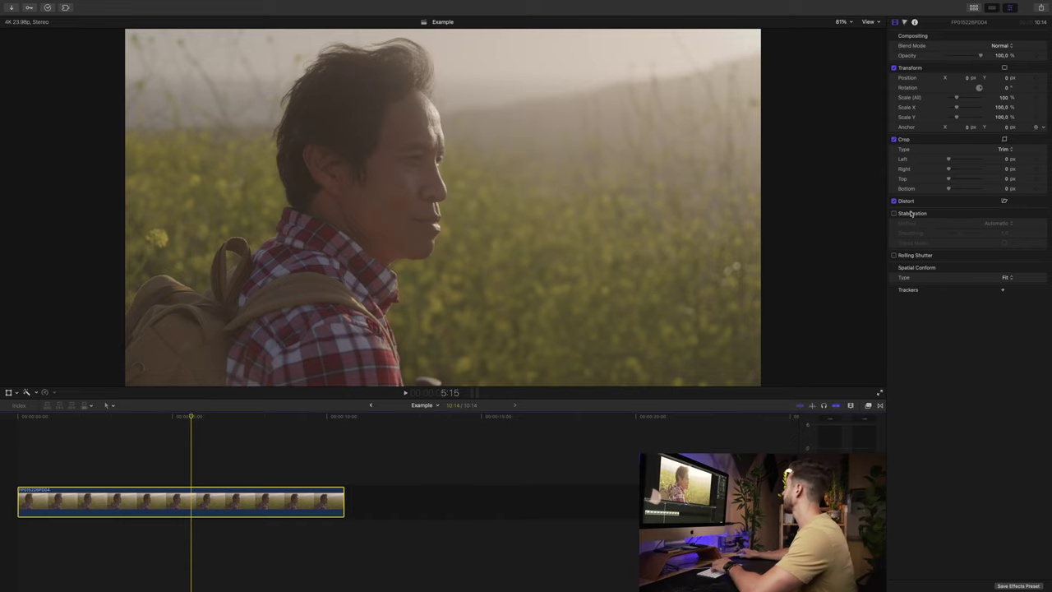
Step: Apply the mFilmLook effect to the hiker clip and enable its white balance with a greyish-purple WB color
{"action": "left_click", "coordinate": [868, 405]}
{"action": "left_click_drag", "start_coordinate": [690, 448], "coordinate": [286, 497]}
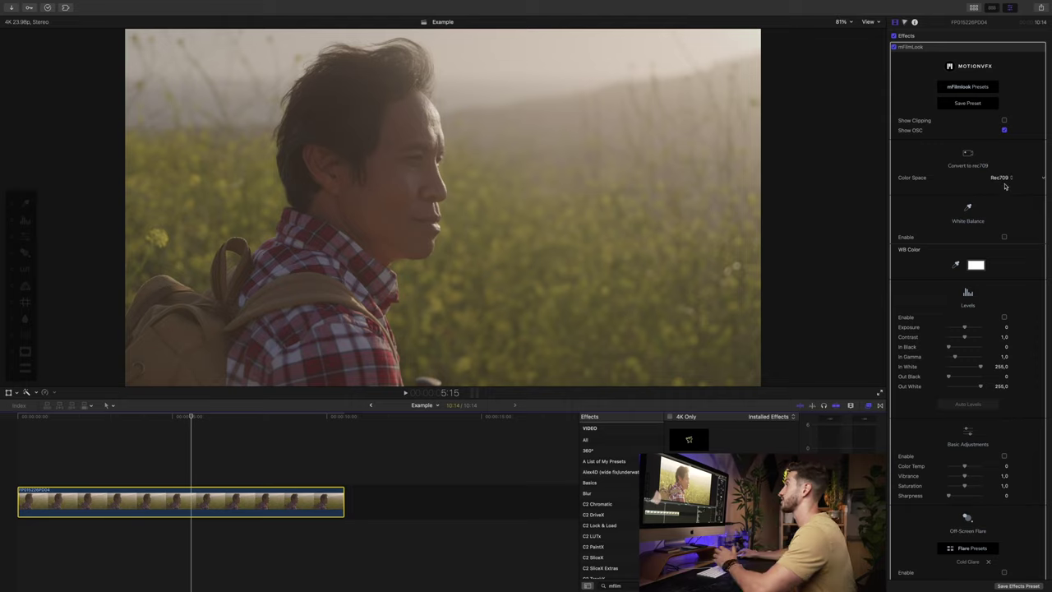
{"action": "scroll", "coordinate": [1013, 256], "scroll_direction": "down", "scroll_amount": 1}
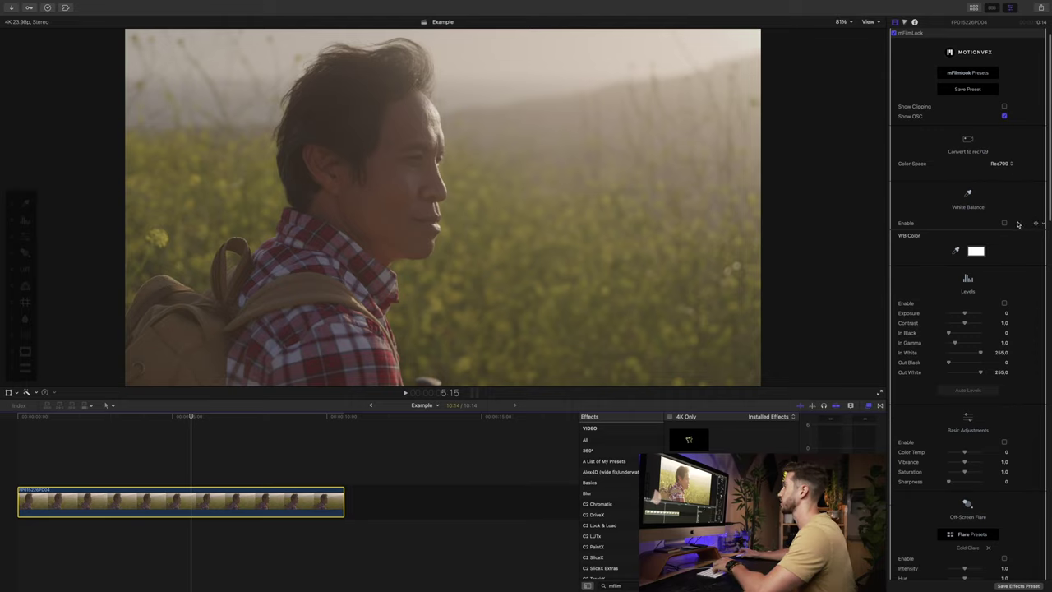
{"action": "left_click", "coordinate": [968, 194]}
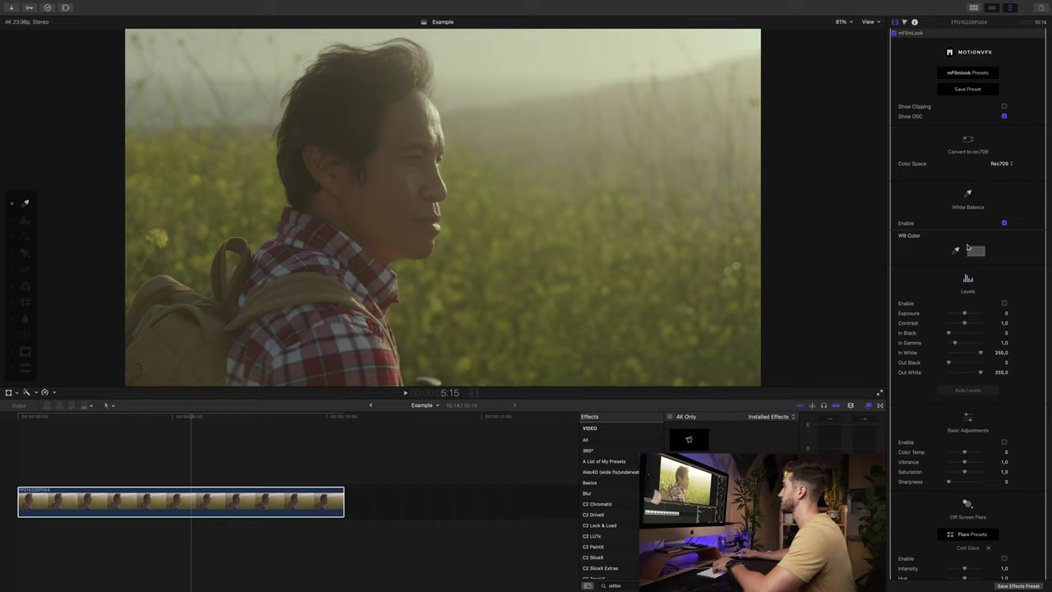
Step: Enable Levels and set Contrast to 1.09 and Out White to 230
{"action": "scroll", "coordinate": [967, 247], "scroll_direction": "down", "scroll_amount": 1}
{"action": "scroll", "coordinate": [980, 248], "scroll_direction": "down", "scroll_amount": 1}
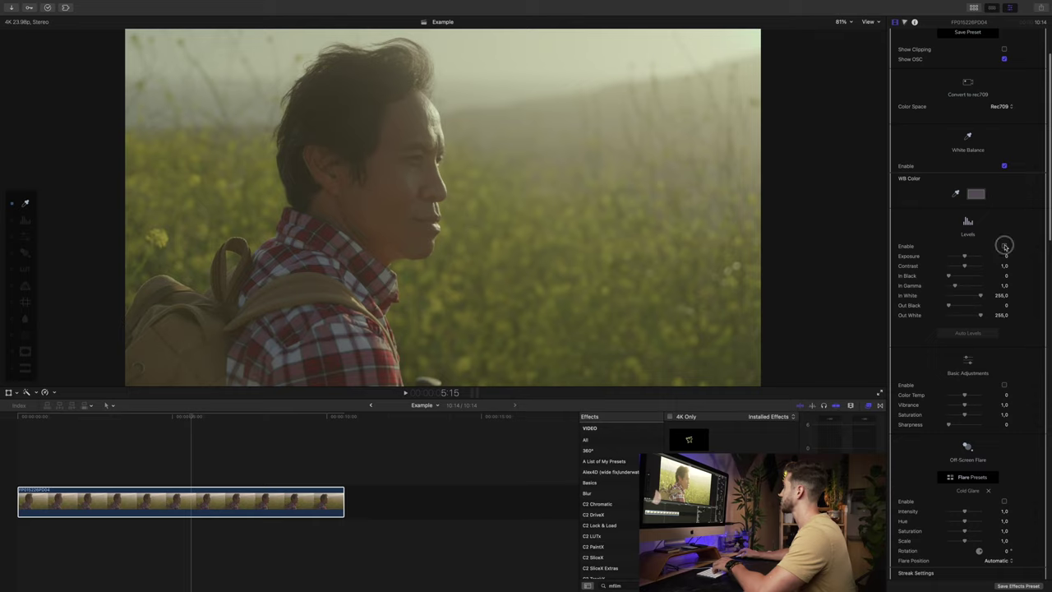
{"action": "left_click_drag", "start_coordinate": [966, 265], "coordinate": [967, 269]}
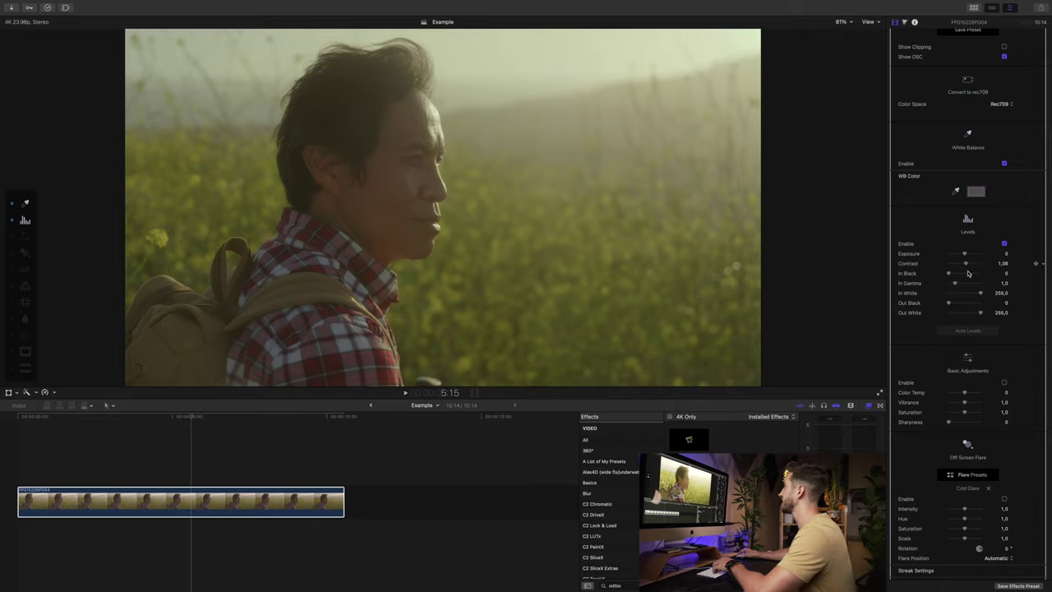
{"action": "left_click_drag", "start_coordinate": [979, 314], "coordinate": [979, 314]}
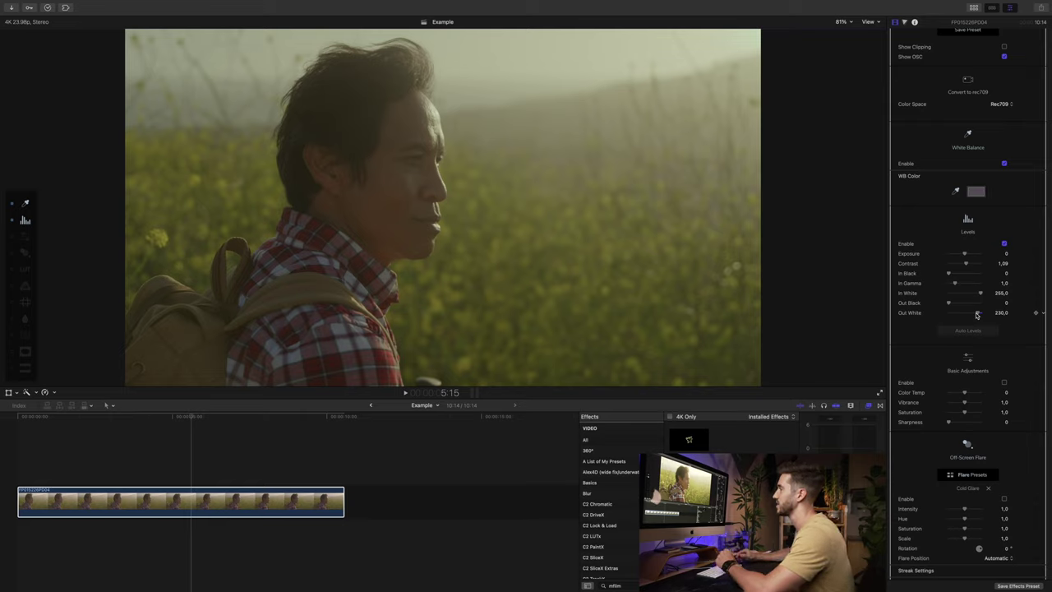
Step: Enable Basic Adjustments and set Vibrance to 1.2, Sharpness to 0.17 and Color Temp to -0.03
{"action": "scroll", "coordinate": [985, 335], "scroll_direction": "down", "scroll_amount": 3}
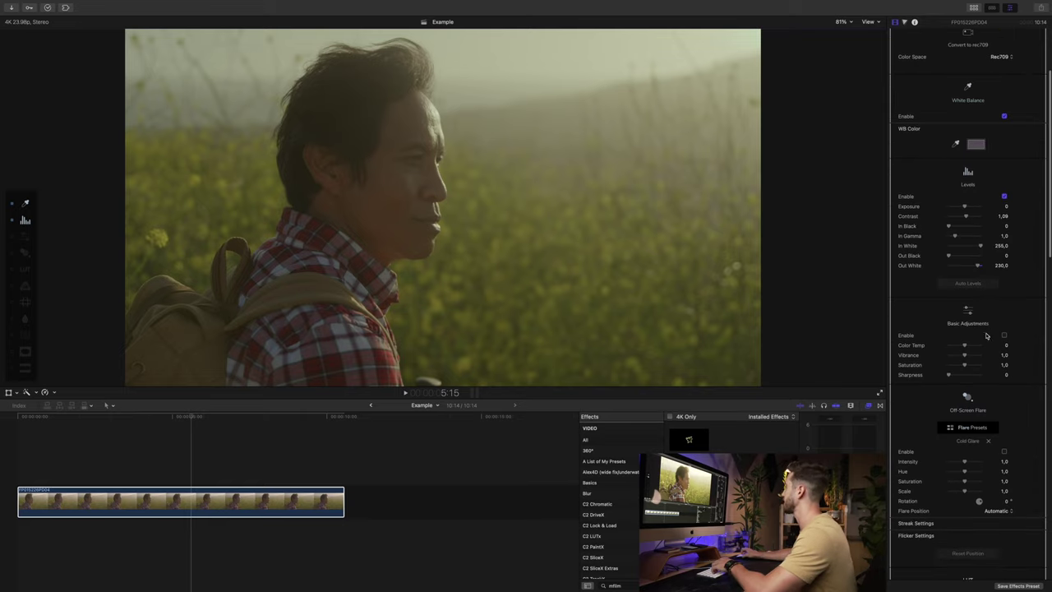
{"action": "scroll", "coordinate": [994, 329], "scroll_direction": "down", "scroll_amount": 5}
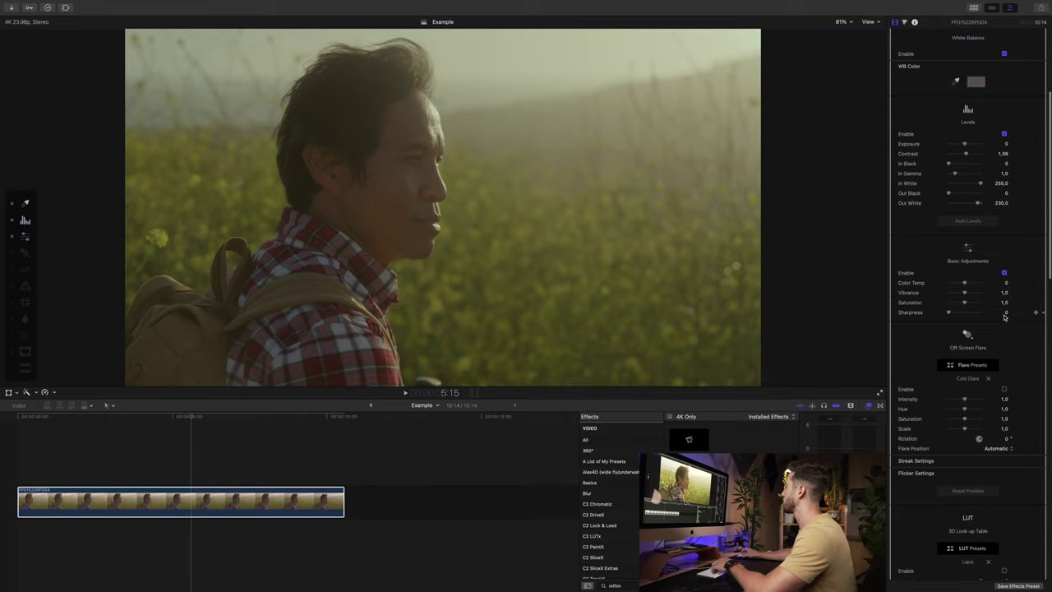
{"action": "left_click_drag", "start_coordinate": [969, 274], "coordinate": [970, 275]}
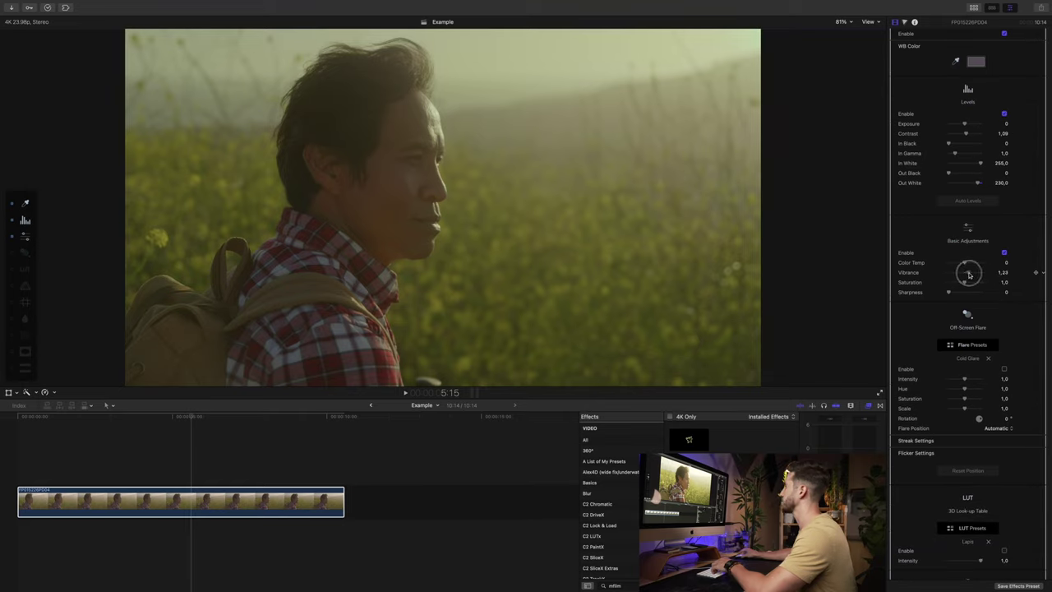
{"action": "left_click_drag", "start_coordinate": [948, 291], "coordinate": [955, 294]}
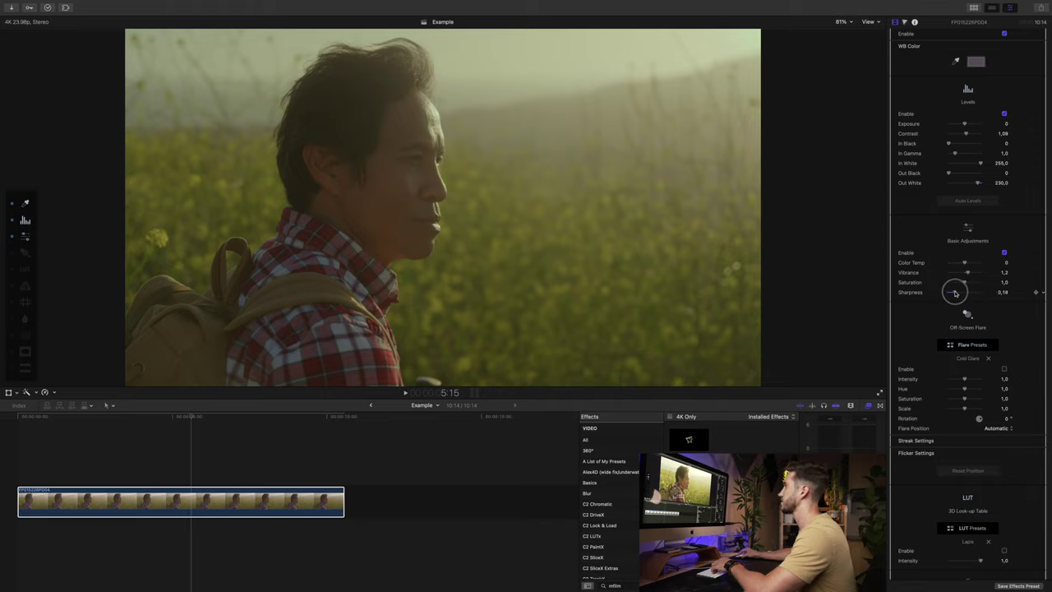
{"action": "left_click_drag", "start_coordinate": [963, 265], "coordinate": [965, 265]}
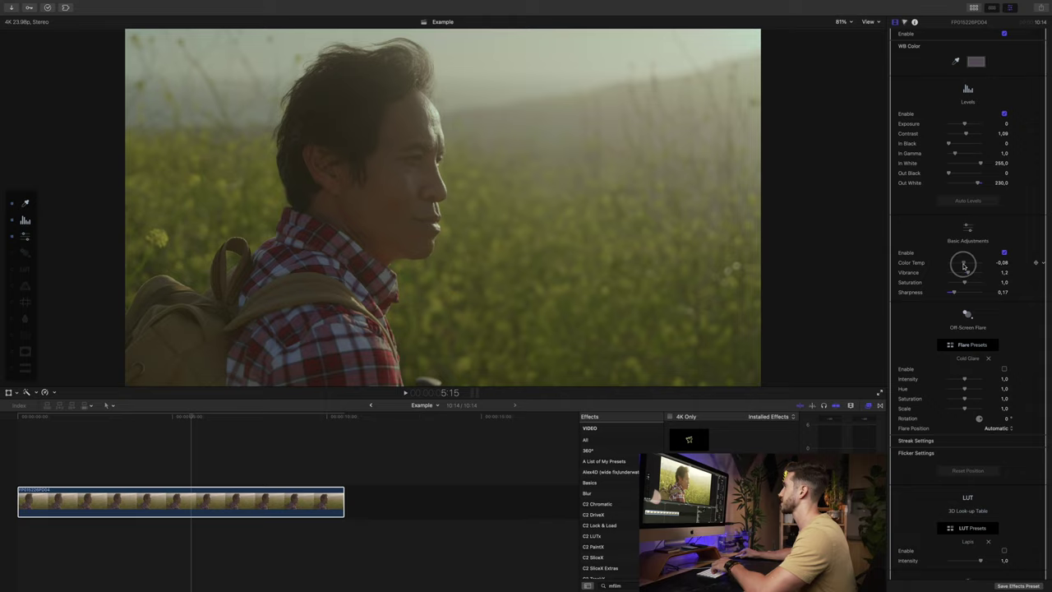
Step: Enable the Off-Screen Flare on the hiker clip
{"action": "scroll", "coordinate": [1030, 334], "scroll_direction": "down", "scroll_amount": 2}
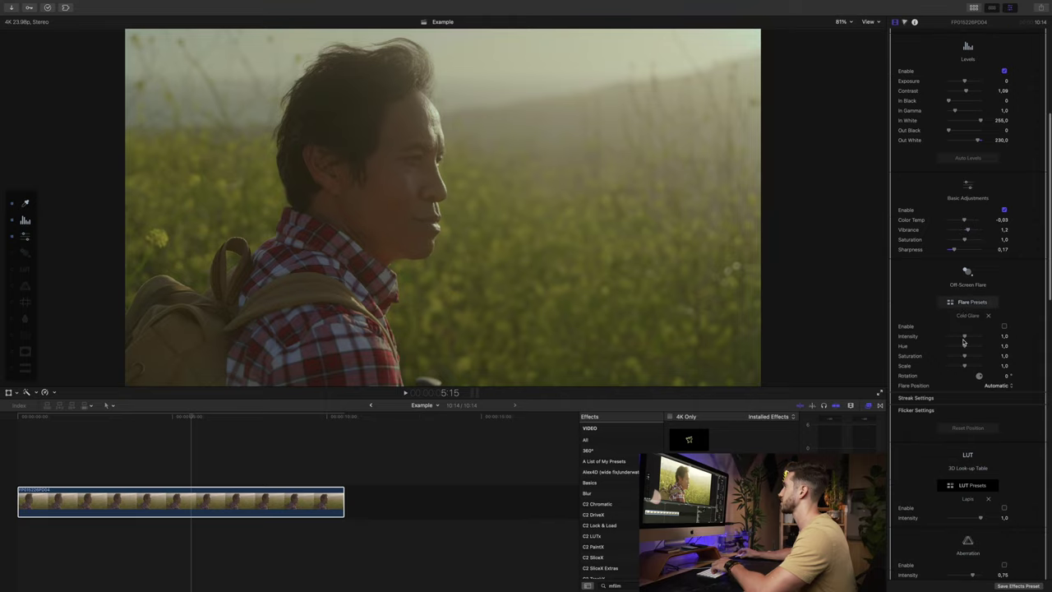
{"action": "left_click", "coordinate": [1005, 327]}
{"action": "scroll", "coordinate": [986, 263], "scroll_direction": "down", "scroll_amount": 10}
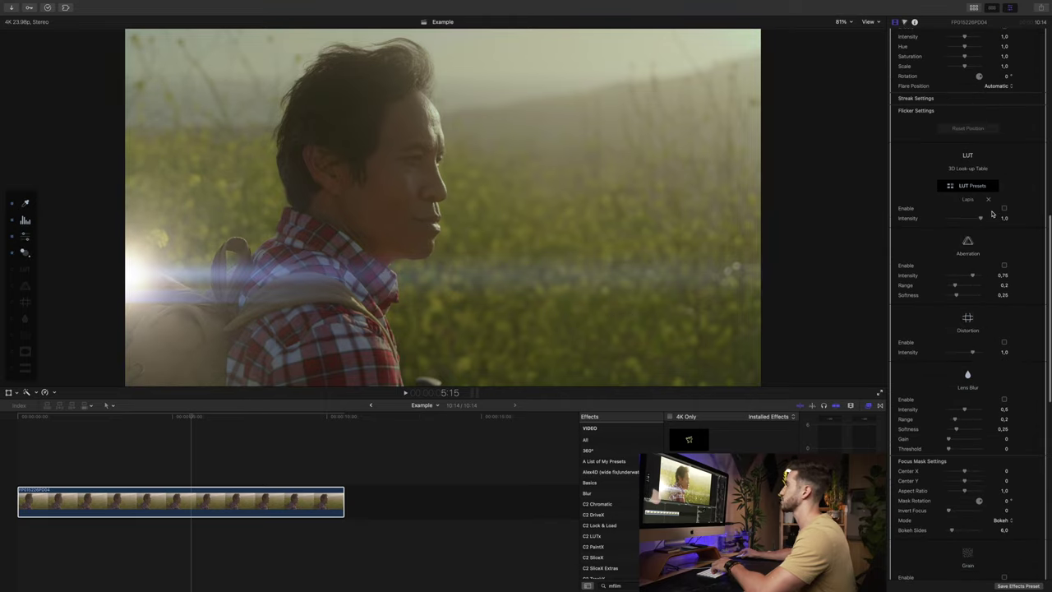
{"action": "scroll", "coordinate": [979, 191], "scroll_direction": "up", "scroll_amount": 2}
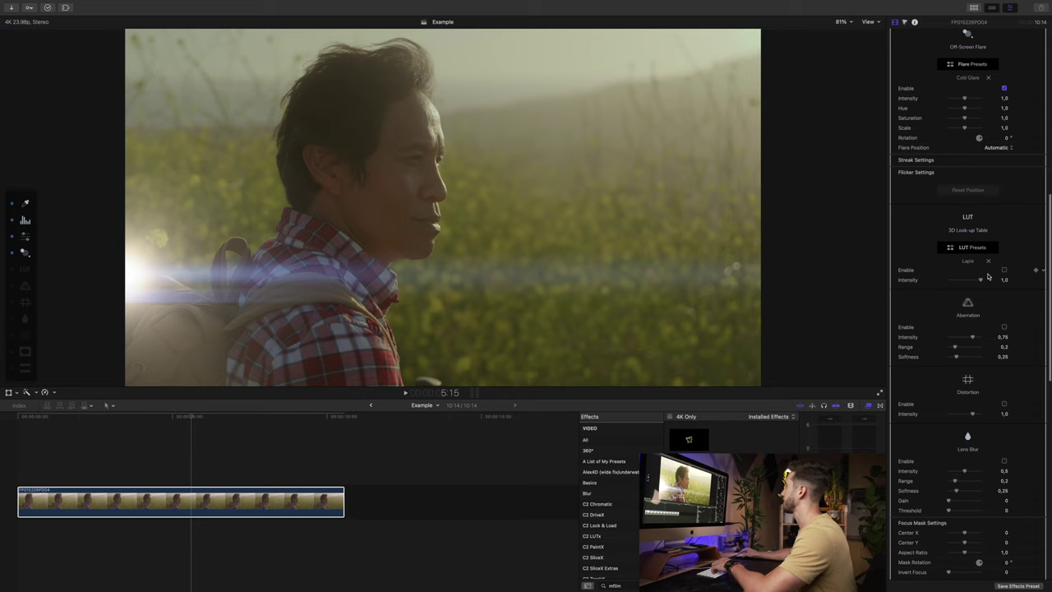
{"action": "left_click", "coordinate": [974, 247]}
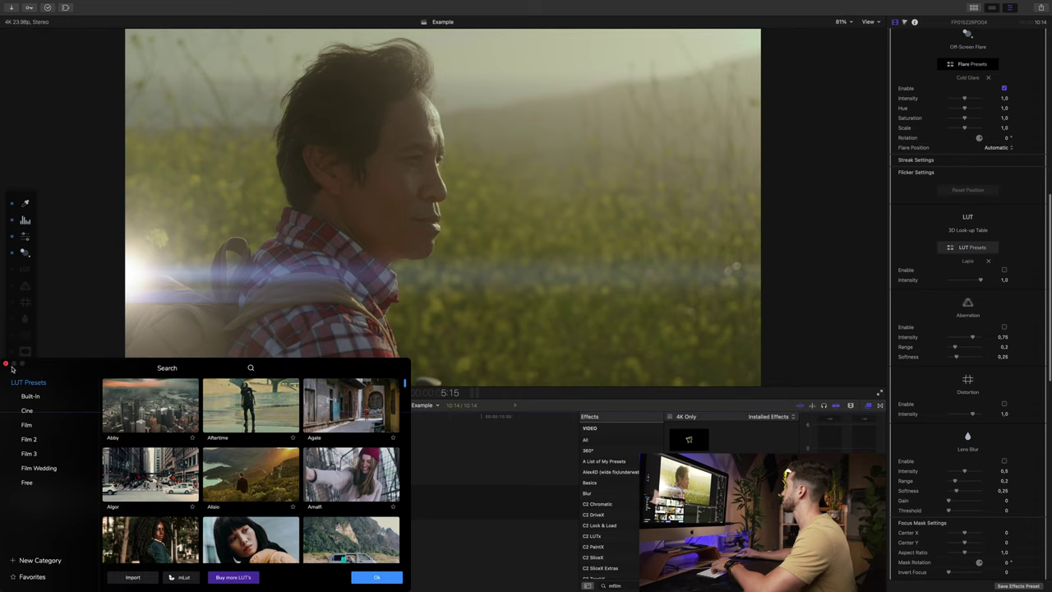
{"action": "left_click", "coordinate": [6, 365]}
Step: Set the flare position to Manual and move the flare just outside the frame's right edge, at about X 1.21, Y 0.58
{"action": "scroll", "coordinate": [962, 308], "scroll_direction": "up", "scroll_amount": 5}
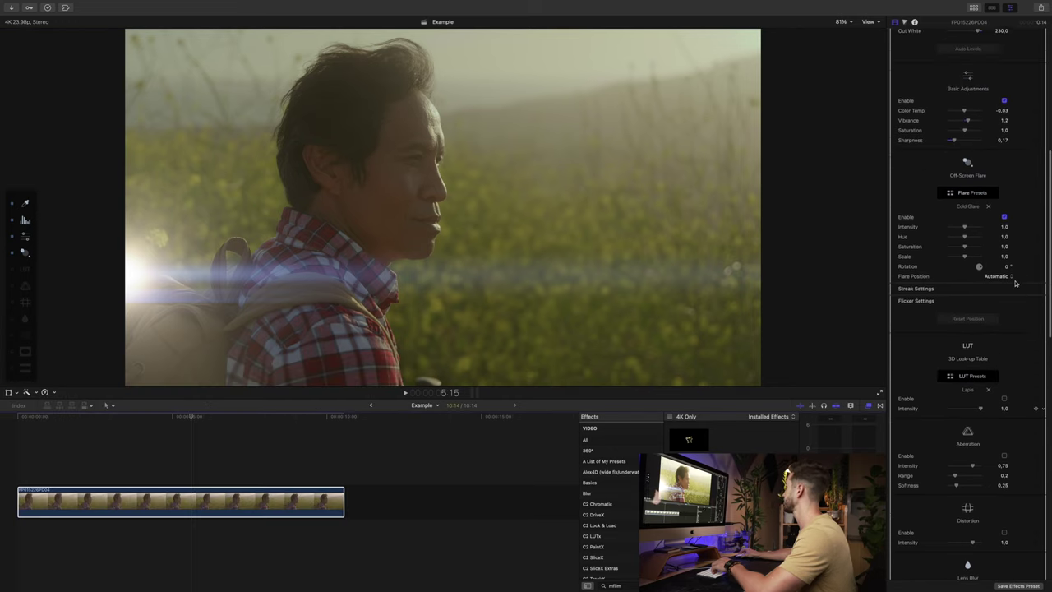
{"action": "left_click", "coordinate": [999, 291]}
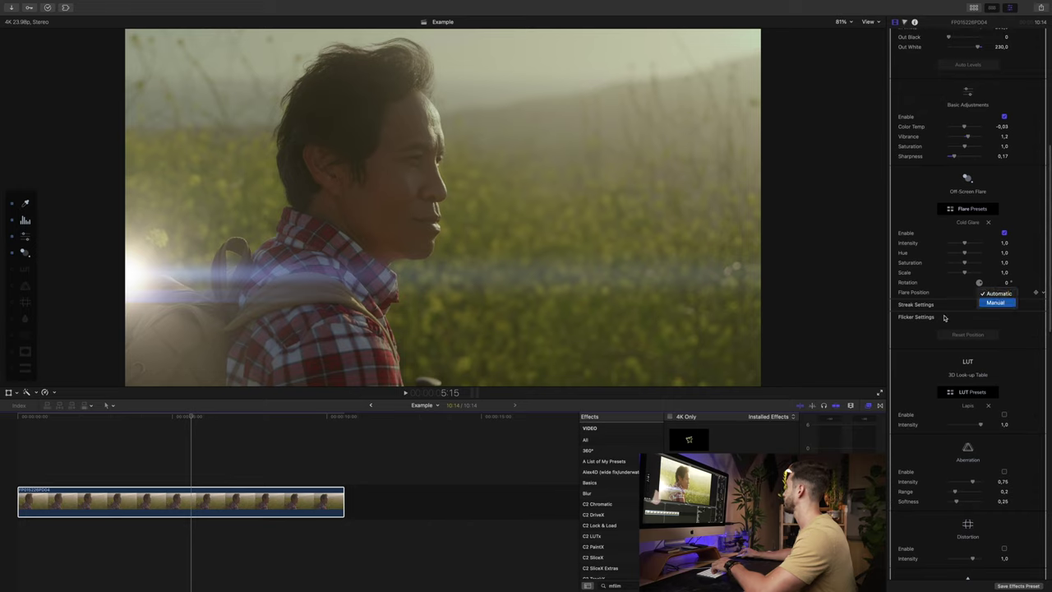
{"action": "left_click", "coordinate": [997, 301]}
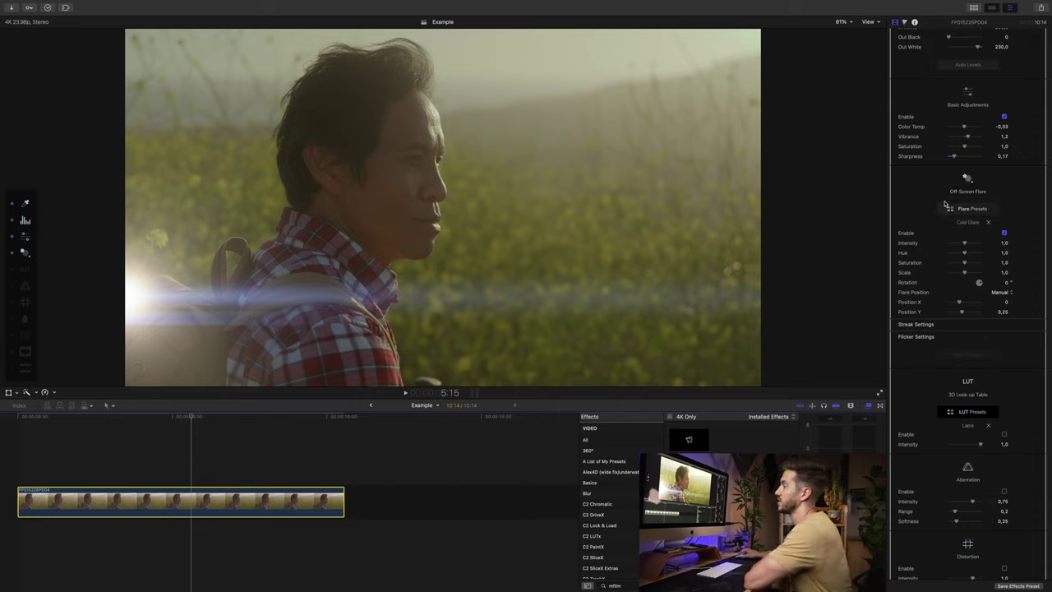
{"action": "left_click", "coordinate": [26, 255]}
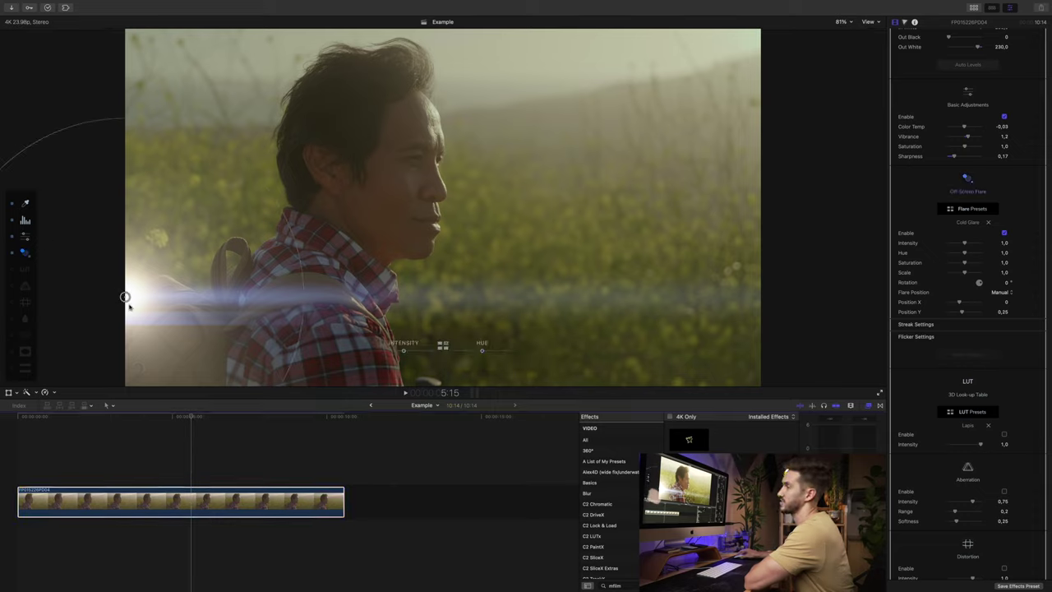
{"action": "mouse_move", "coordinate": [149, 298]}
{"action": "left_mouse_down"}
{"action": "mouse_move", "coordinate": [223, 267]}
{"action": "mouse_move", "coordinate": [859, 247]}
{"action": "mouse_move", "coordinate": [873, 140]}
{"action": "mouse_move", "coordinate": [870, 182]}
{"action": "mouse_move", "coordinate": [890, 181]}
{"action": "mouse_move", "coordinate": [890, 195]}
{"action": "left_mouse_up"}
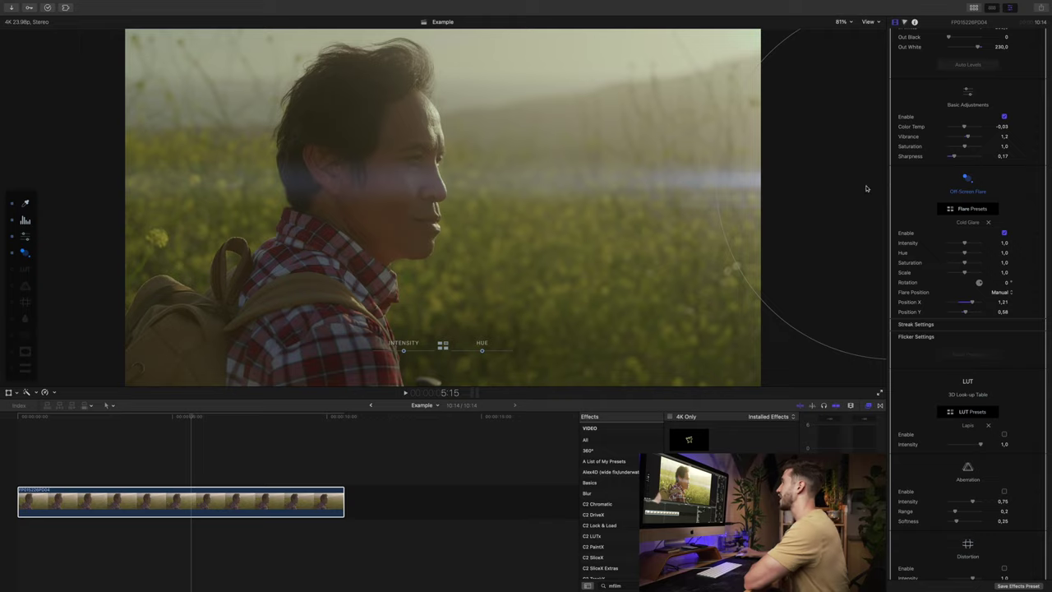
Step: Raise the flare outside the frame toward the sky, to about X 1.23, Y 0.8
{"action": "left_click", "coordinate": [843, 22]}
{"action": "left_click", "coordinate": [851, 64]}
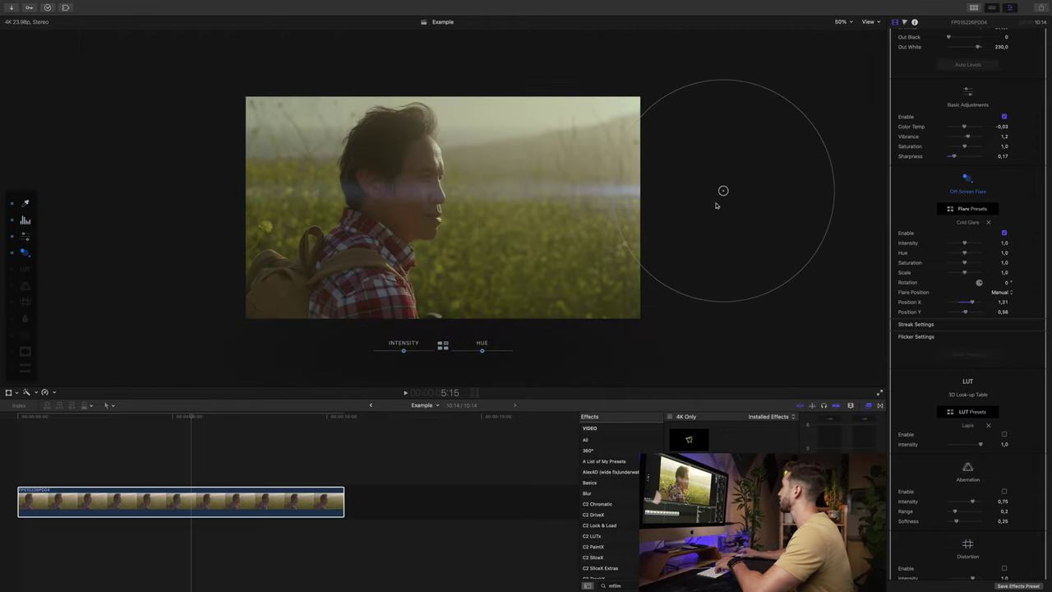
{"action": "mouse_move", "coordinate": [724, 192]}
{"action": "left_mouse_down"}
{"action": "mouse_move", "coordinate": [729, 230]}
{"action": "mouse_move", "coordinate": [731, 132]}
{"action": "mouse_move", "coordinate": [730, 147]}
{"action": "left_mouse_up"}
{"action": "left_click", "coordinate": [841, 21]}
{"action": "left_click", "coordinate": [845, 33]}
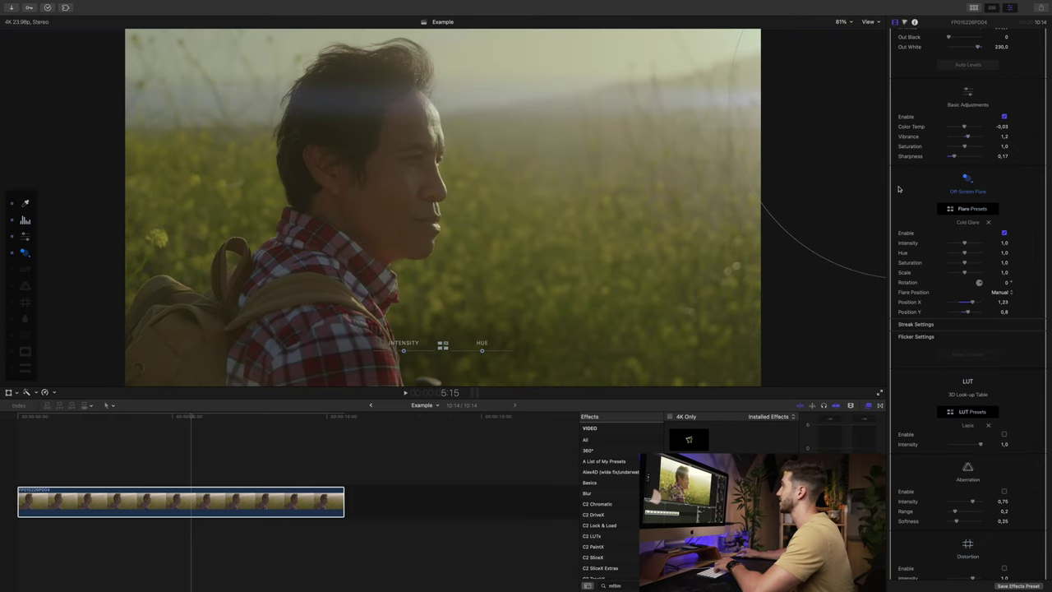
Step: Check the flare presets, keep Cold Glare, and set the flare's Intensity to 1.42 while trying its hue
{"action": "left_click", "coordinate": [973, 210]}
{"action": "left_click", "coordinate": [327, 103]}
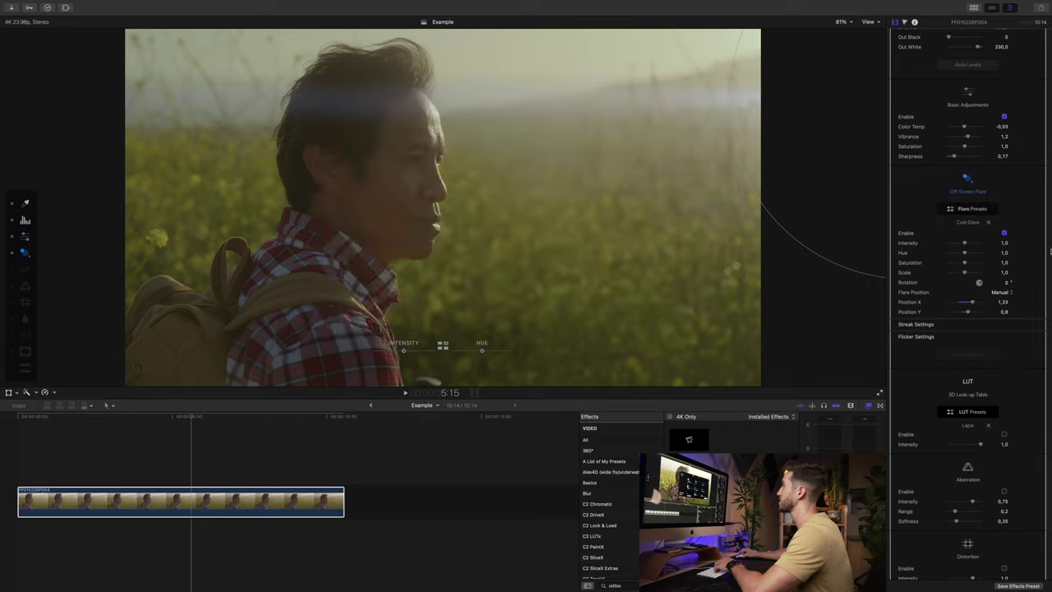
{"action": "left_click_drag", "start_coordinate": [965, 244], "coordinate": [973, 245]}
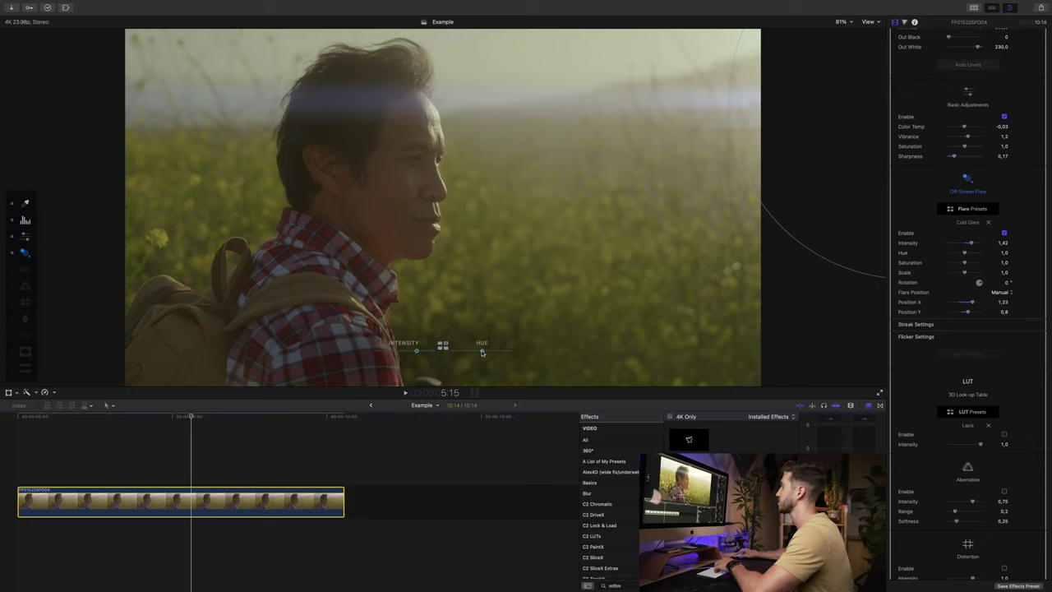
{"action": "mouse_move", "coordinate": [482, 351]}
{"action": "left_mouse_down"}
{"action": "mouse_move", "coordinate": [472, 351]}
{"action": "mouse_move", "coordinate": [496, 353]}
{"action": "mouse_move", "coordinate": [482, 352]}
{"action": "left_mouse_up"}
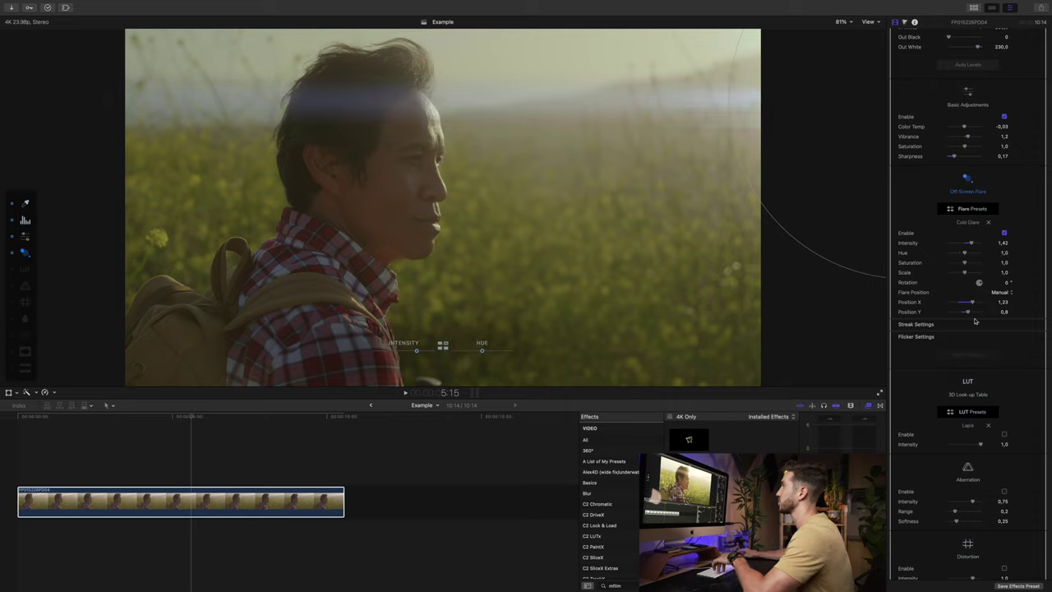
Step: Set the flare's flicker Intensity to 0.75 and Speed to 0.99, playing the clip to judge the flicker
{"action": "scroll", "coordinate": [986, 319], "scroll_direction": "down", "scroll_amount": 3}
{"action": "left_click", "coordinate": [1029, 262]}
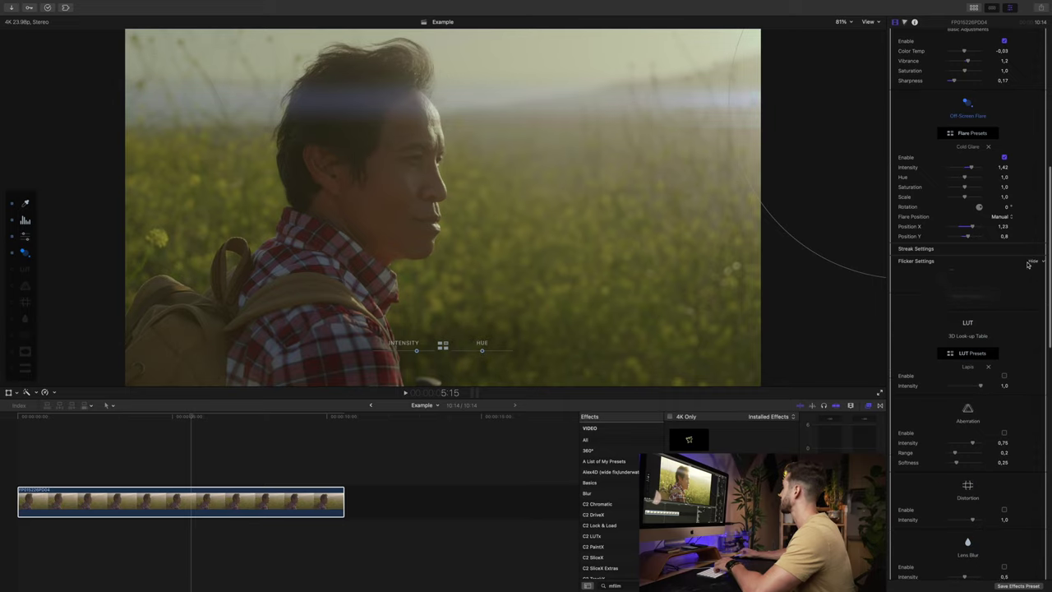
{"action": "left_click_drag", "start_coordinate": [958, 280], "coordinate": [965, 281]}
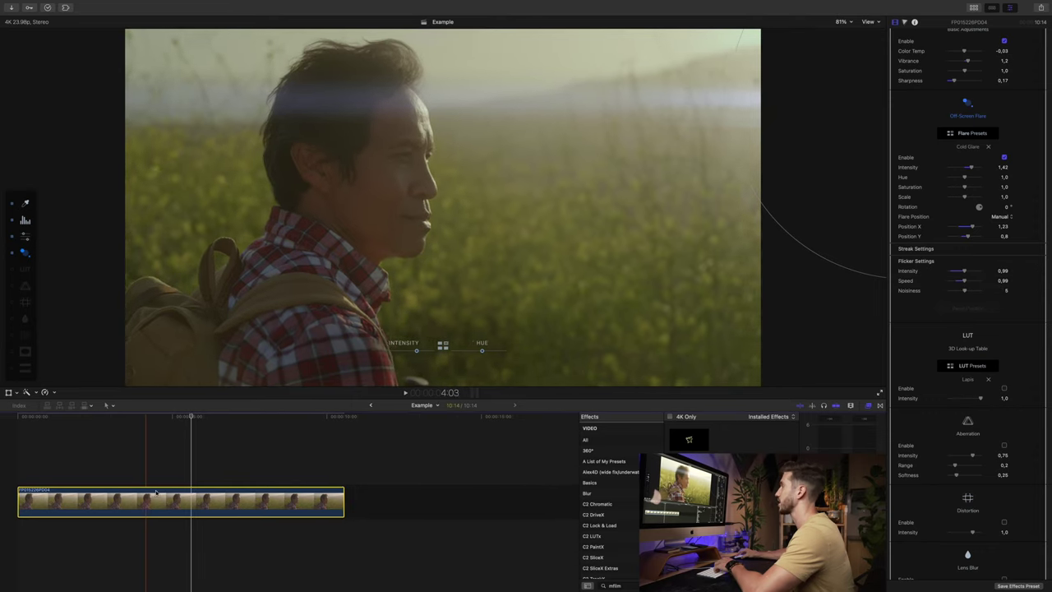
{"action": "key", "text": "space"}
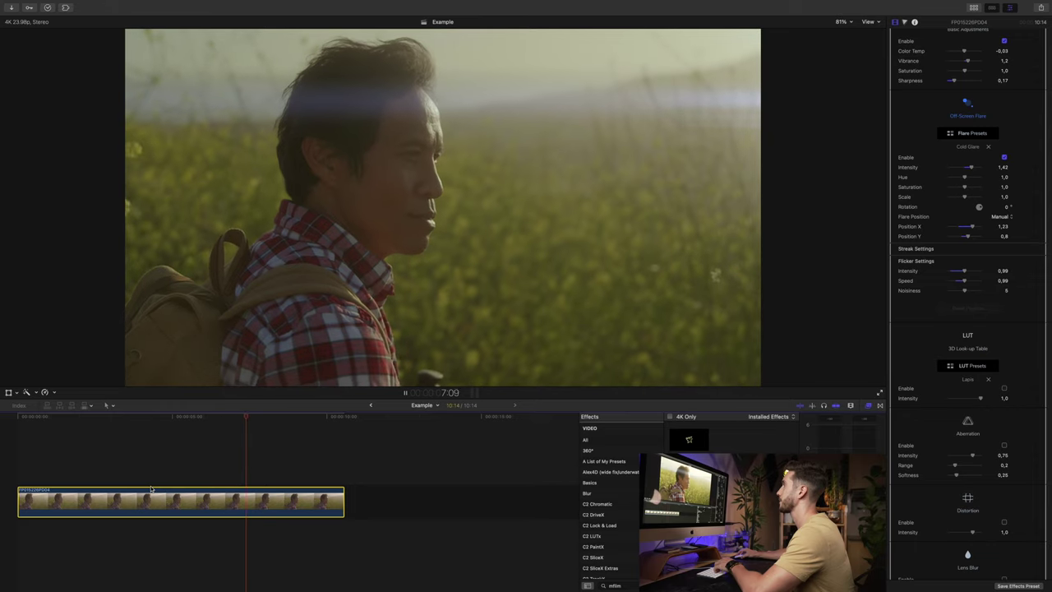
{"action": "key", "text": "space"}
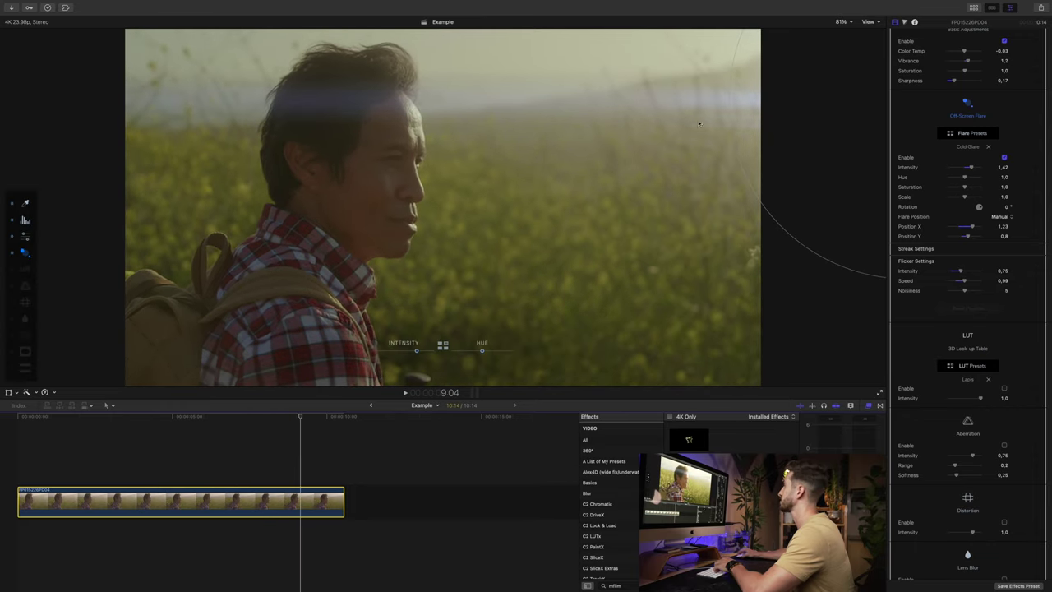
Step: Enable the LUT section, open its presets on the Cine category, and move the preset window up within the frame
{"action": "scroll", "coordinate": [962, 311], "scroll_direction": "down", "scroll_amount": 3}
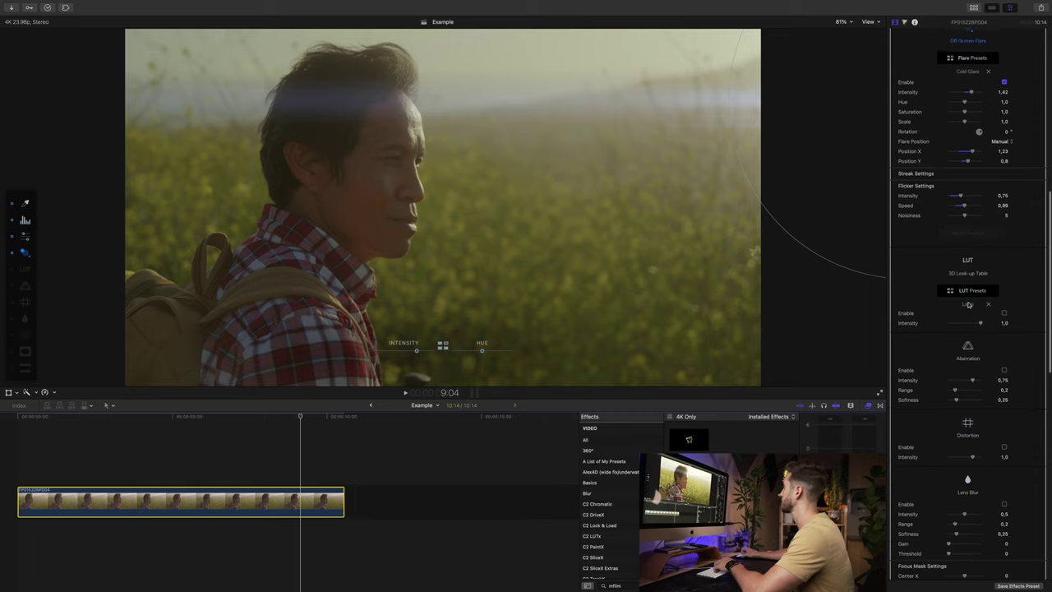
{"action": "left_click", "coordinate": [1003, 311]}
{"action": "left_click", "coordinate": [980, 294]}
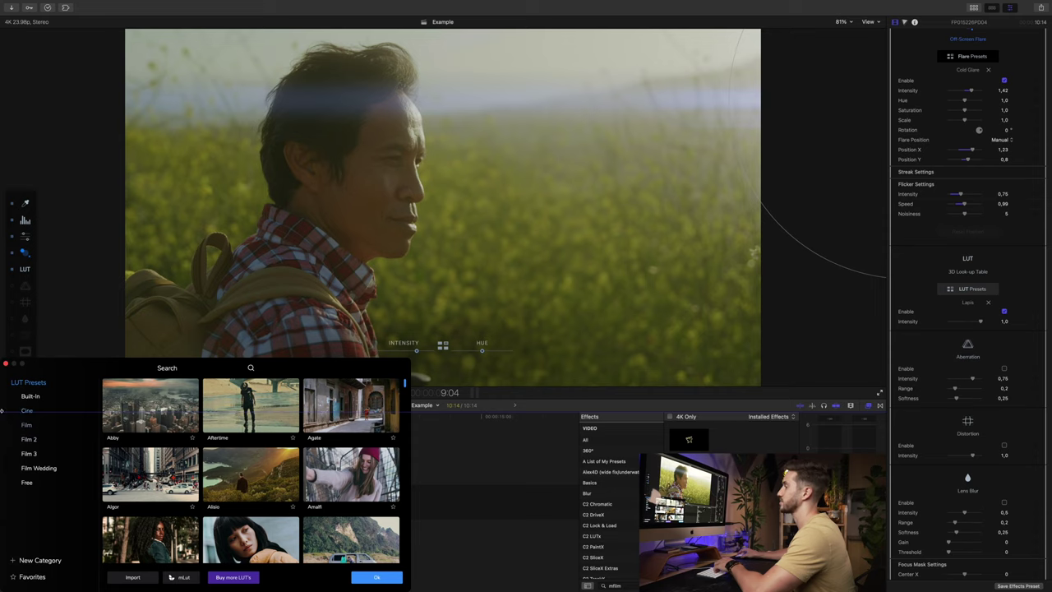
{"action": "left_click", "coordinate": [26, 414]}
{"action": "left_click_drag", "start_coordinate": [70, 383], "coordinate": [109, 198]}
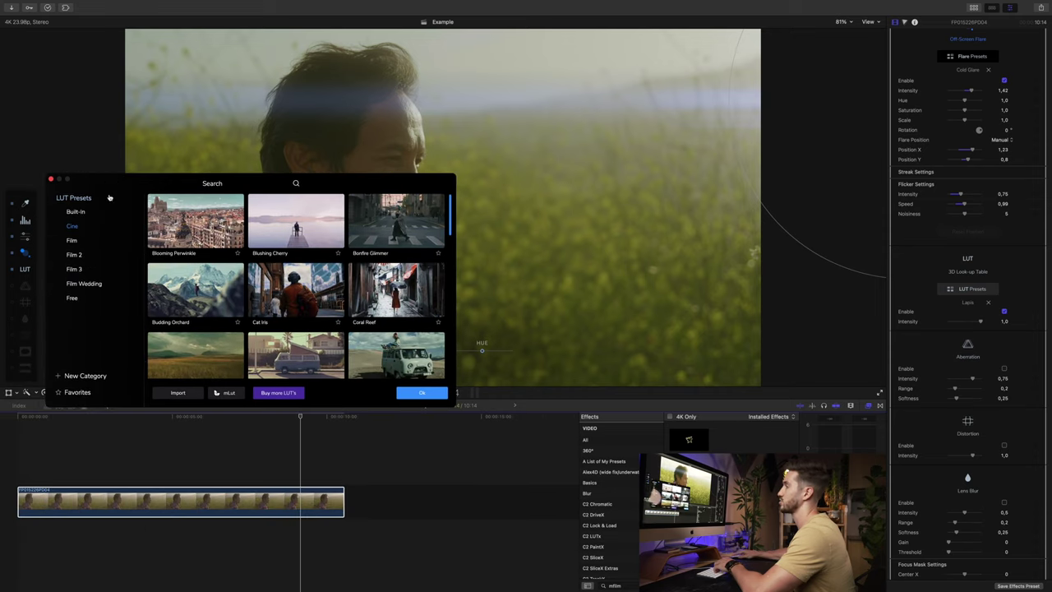
Step: Try Cine LUTs including Coral Reef, Emerald Crystal and Faded Painting on the hiker clip
{"action": "left_click", "coordinate": [313, 292]}
{"action": "left_click", "coordinate": [401, 231]}
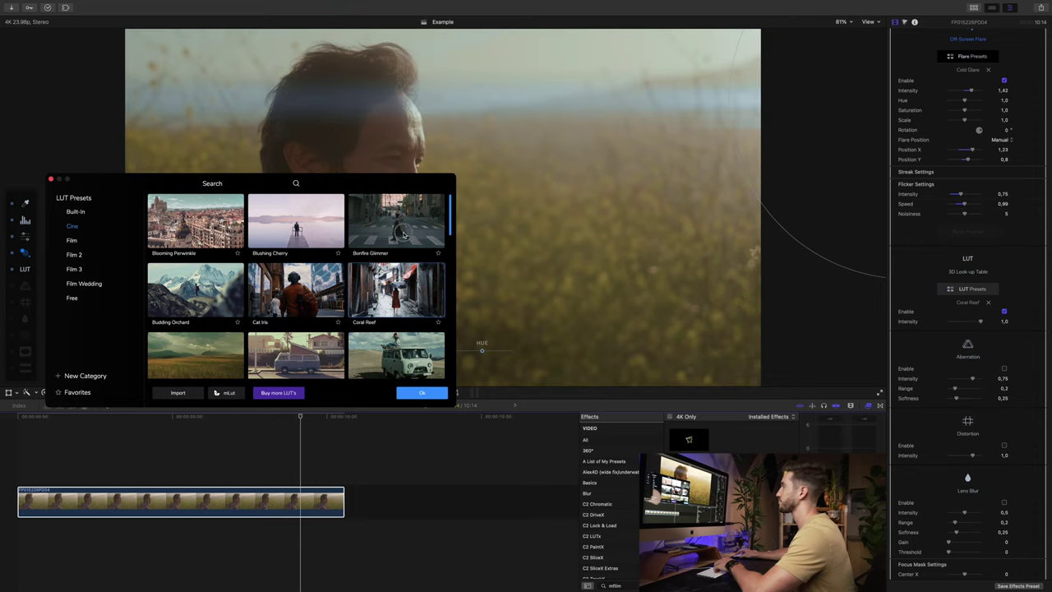
{"action": "left_click_drag", "start_coordinate": [368, 185], "coordinate": [335, 217]}
{"action": "scroll", "coordinate": [355, 280], "scroll_direction": "down", "scroll_amount": 2}
{"action": "left_click", "coordinate": [355, 271]}
{"action": "left_click", "coordinate": [366, 354]}
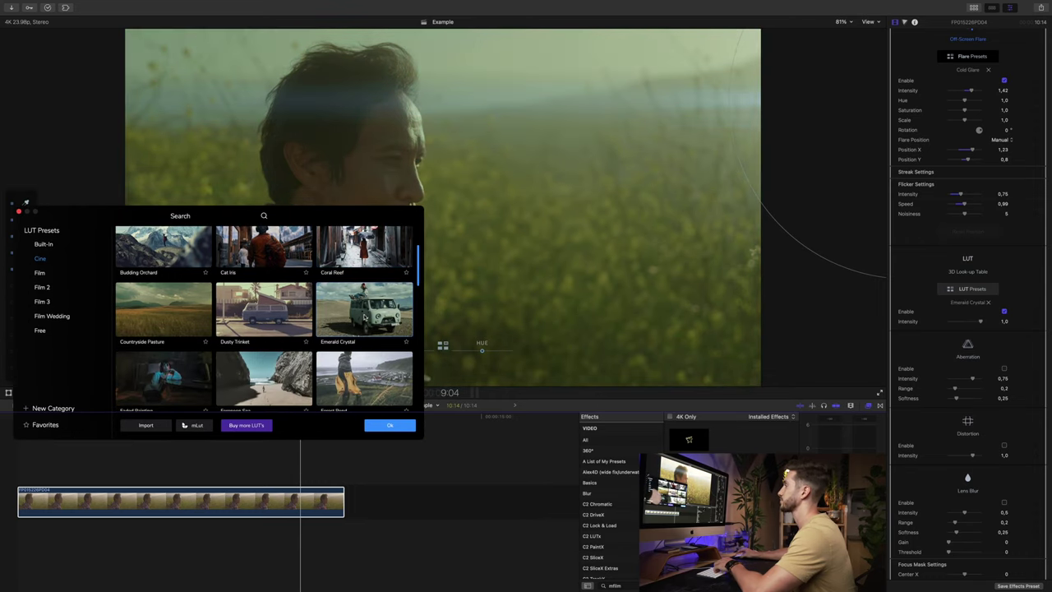
{"action": "left_click", "coordinate": [370, 312]}
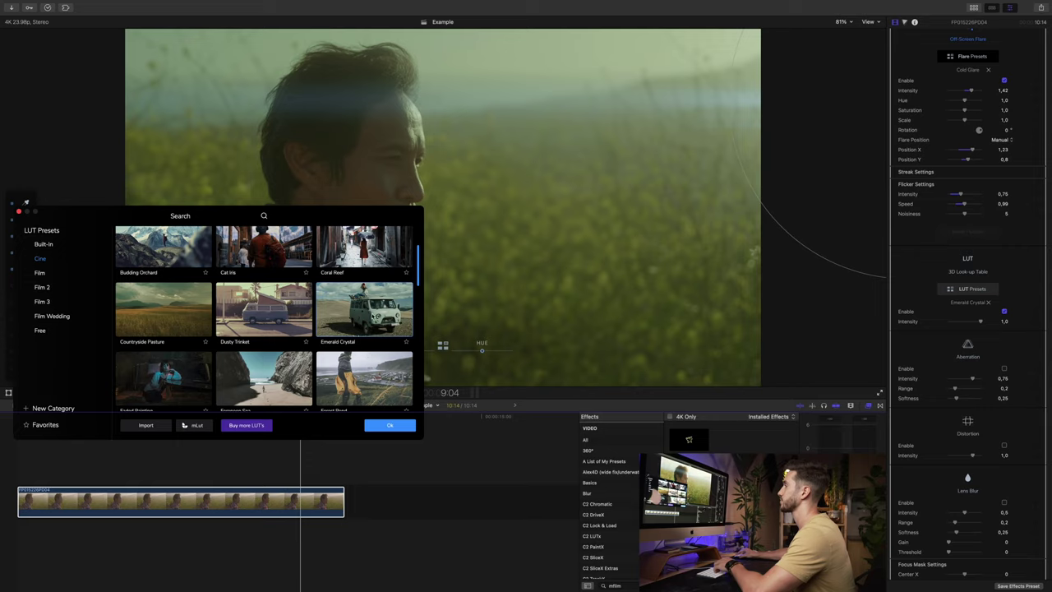
{"action": "left_click", "coordinate": [265, 382]}
{"action": "left_click", "coordinate": [198, 377]}
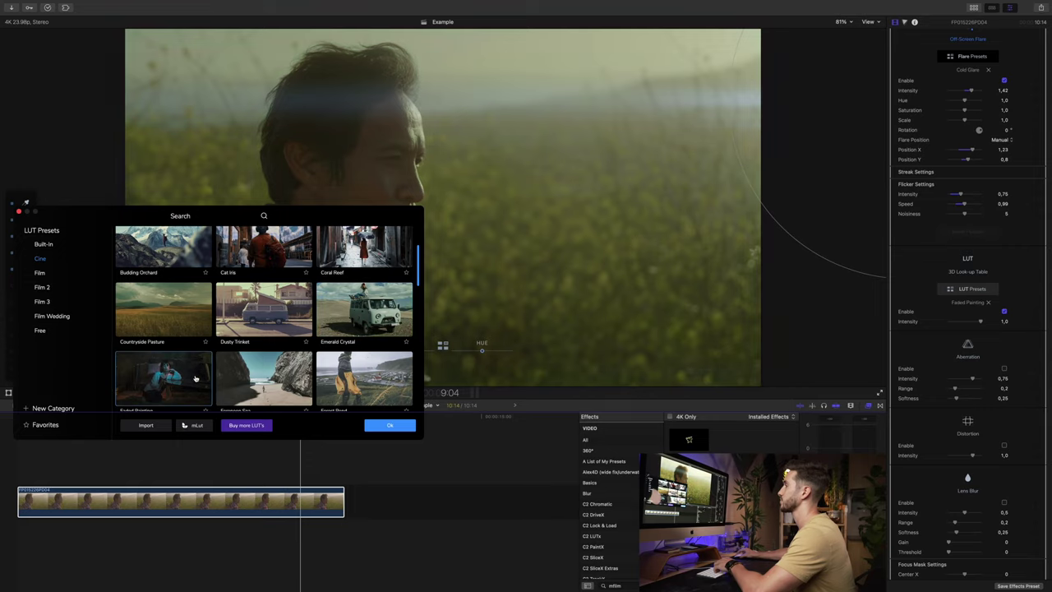
Step: Try further Cine LUTs on the clip, including Harvest Festival, Ice Sculpture and Lemon Tree
{"action": "scroll", "coordinate": [246, 383], "scroll_direction": "down", "scroll_amount": 3}
{"action": "left_click", "coordinate": [236, 348]}
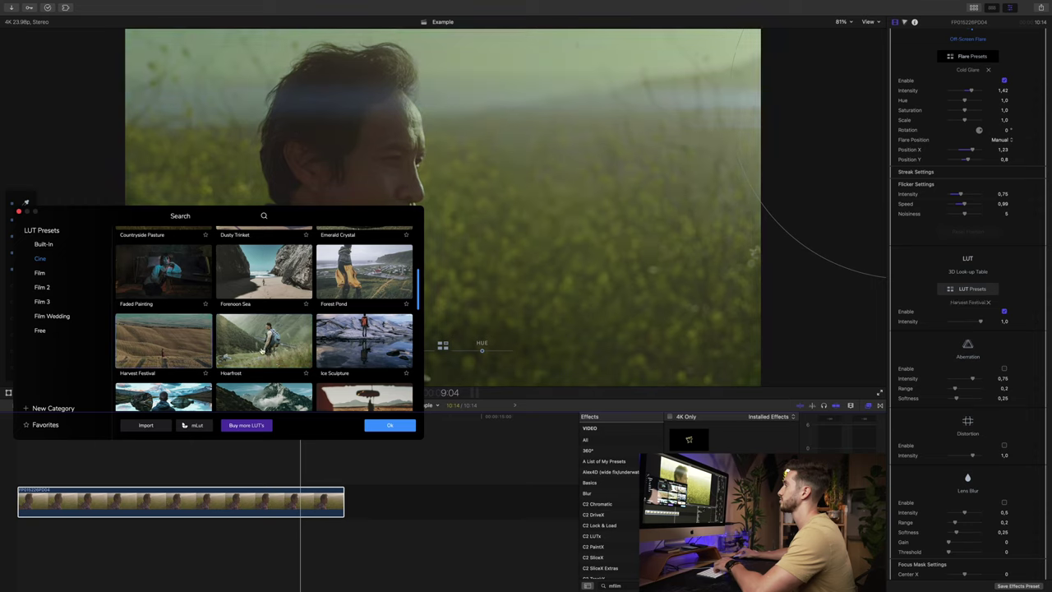
{"action": "left_click", "coordinate": [365, 352]}
{"action": "scroll", "coordinate": [364, 359], "scroll_direction": "down", "scroll_amount": 2}
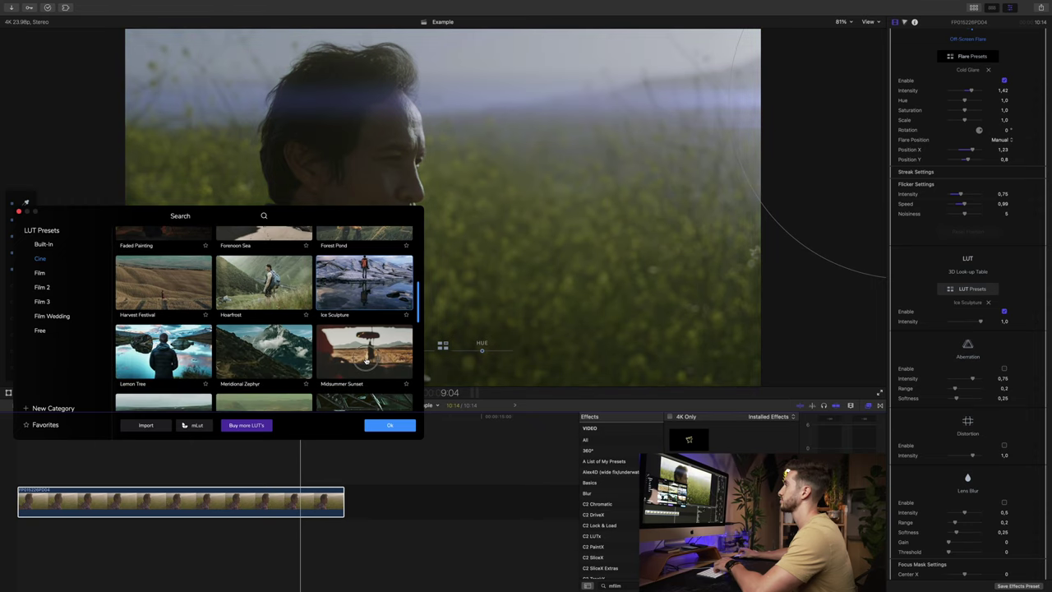
{"action": "left_click", "coordinate": [364, 366]}
{"action": "left_click", "coordinate": [304, 358]}
{"action": "left_click", "coordinate": [184, 368]}
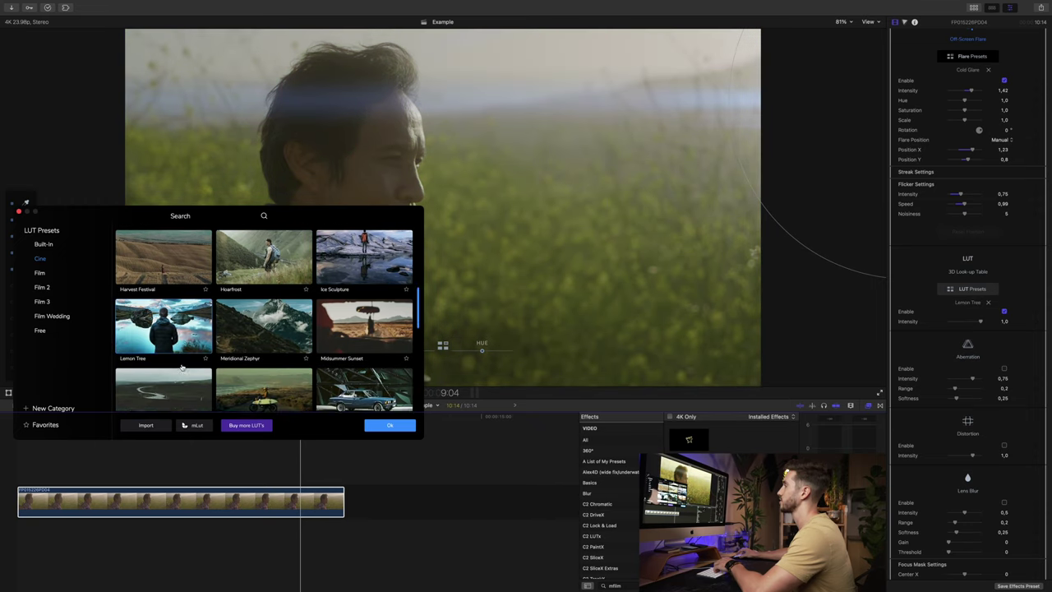
Step: Try more Cine LUTs down the list, including Olive Oil, Old Willow and Shadowy Nook
{"action": "scroll", "coordinate": [185, 369], "scroll_direction": "down", "scroll_amount": 2}
{"action": "left_click", "coordinate": [164, 391]}
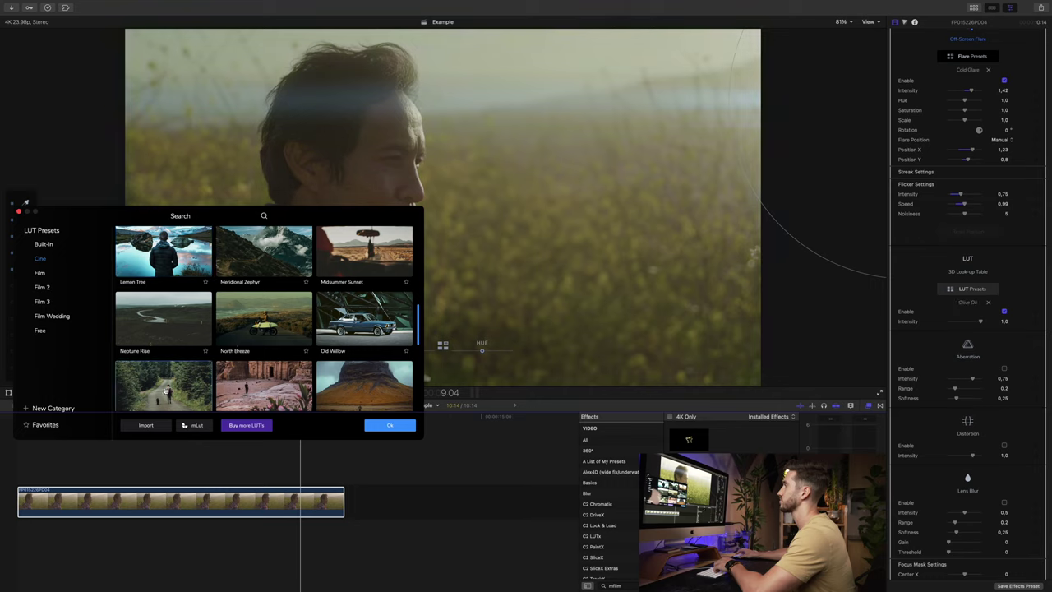
{"action": "left_click", "coordinate": [257, 381]}
{"action": "scroll", "coordinate": [354, 333], "scroll_direction": "down", "scroll_amount": 10}
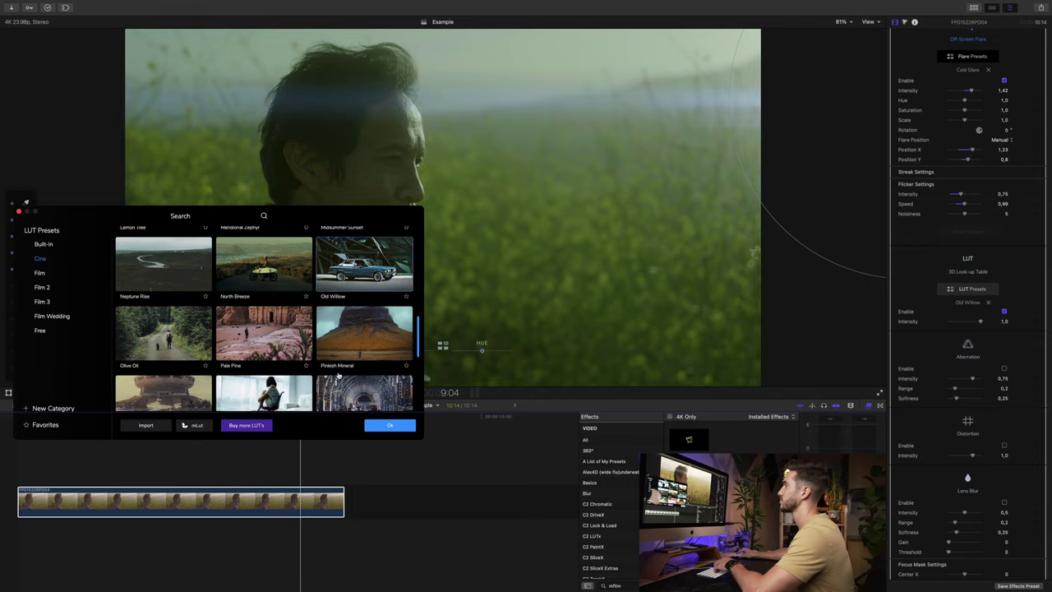
{"action": "left_click", "coordinate": [362, 304]}
{"action": "left_click", "coordinate": [265, 319]}
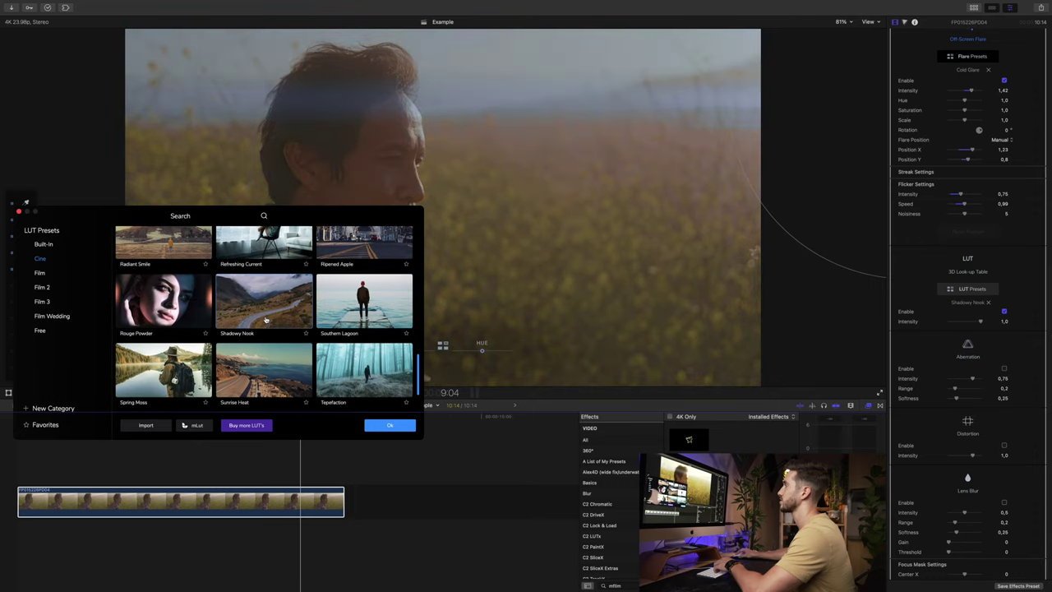
Step: Apply the Rouge Powder LUT, clear the preset window from the hiker's face, and confirm the choice
{"action": "left_click", "coordinate": [177, 315]}
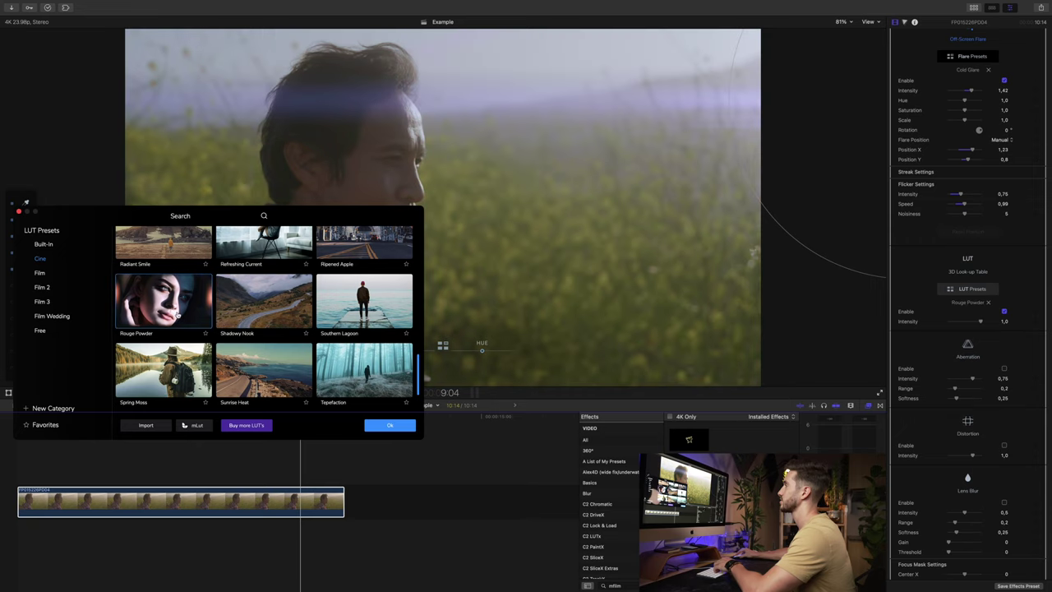
{"action": "left_click_drag", "start_coordinate": [325, 214], "coordinate": [527, 207]}
{"action": "left_click", "coordinate": [594, 420]}
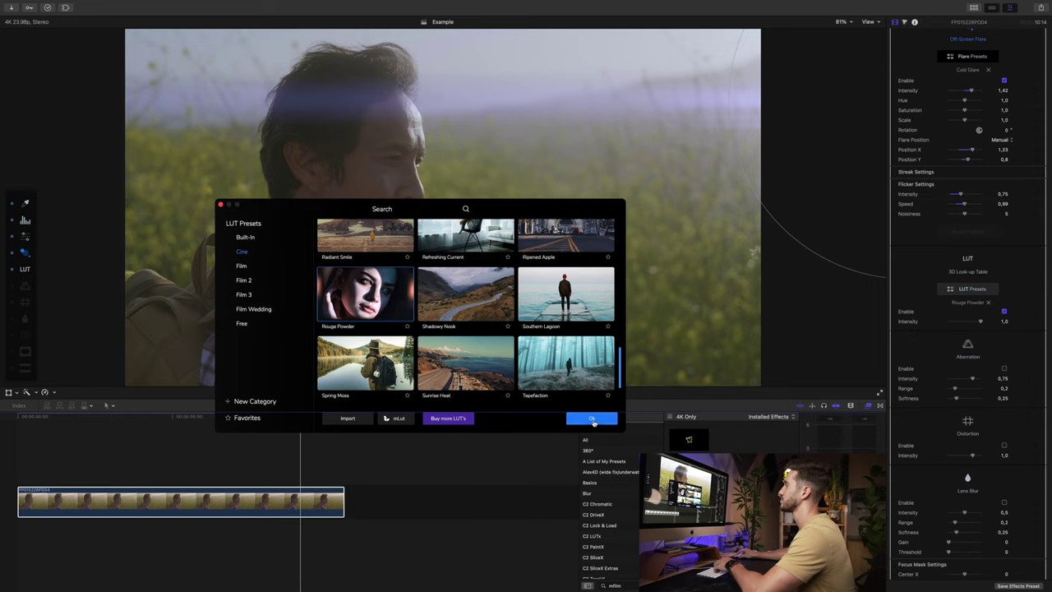
Step: Set the Color Temp in Basic Adjustments to 0.03
{"action": "scroll", "coordinate": [1000, 203], "scroll_direction": "up", "scroll_amount": 5}
{"action": "scroll", "coordinate": [1001, 202], "scroll_direction": "up", "scroll_amount": 2}
{"action": "left_click_drag", "start_coordinate": [966, 166], "coordinate": [963, 167]}
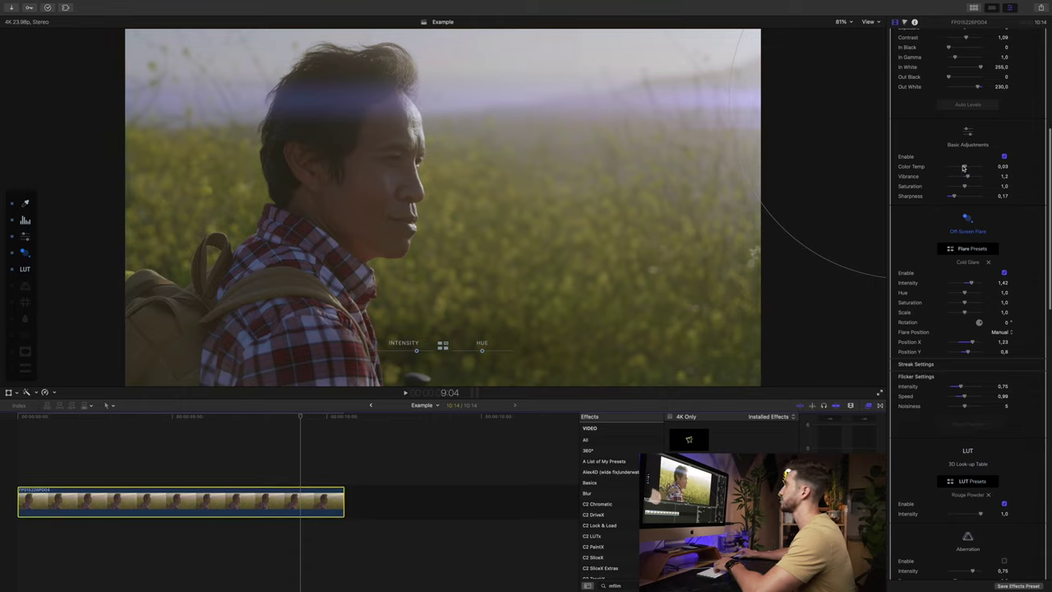
Step: Enable Lens Blur and centre its focus mask on the man's face at about X -0.11, Y 0.06, with aspect ratio 2.0 and rotation about -90.5°
{"action": "scroll", "coordinate": [957, 198], "scroll_direction": "down", "scroll_amount": 10}
{"action": "scroll", "coordinate": [954, 222], "scroll_direction": "down", "scroll_amount": 2}
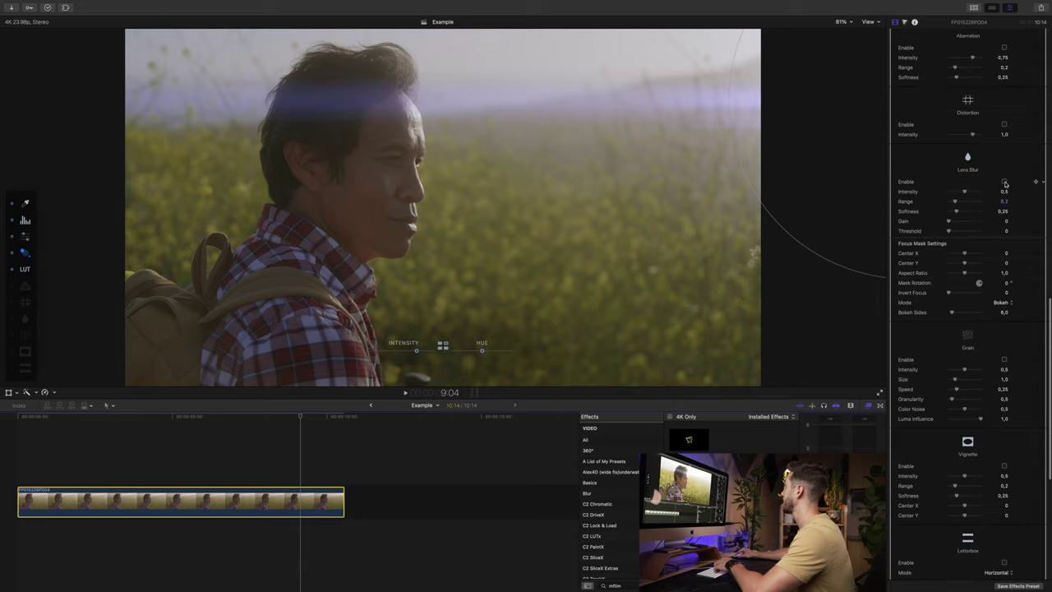
{"action": "left_click", "coordinate": [969, 159]}
{"action": "left_click_drag", "start_coordinate": [442, 208], "coordinate": [363, 203]}
{"action": "left_click_drag", "start_coordinate": [477, 352], "coordinate": [571, 358]}
{"action": "left_click_drag", "start_coordinate": [383, 207], "coordinate": [370, 187]}
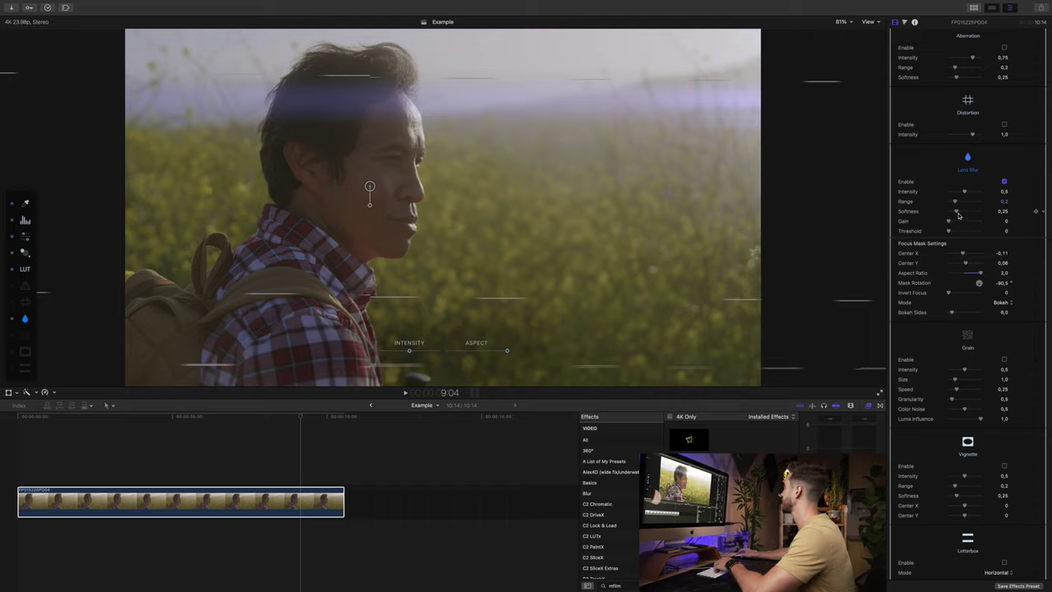
Step: Set the Lens Blur's Softness to 0.46 and its Intensity to 0.89
{"action": "left_click_drag", "start_coordinate": [957, 215], "coordinate": [965, 214]}
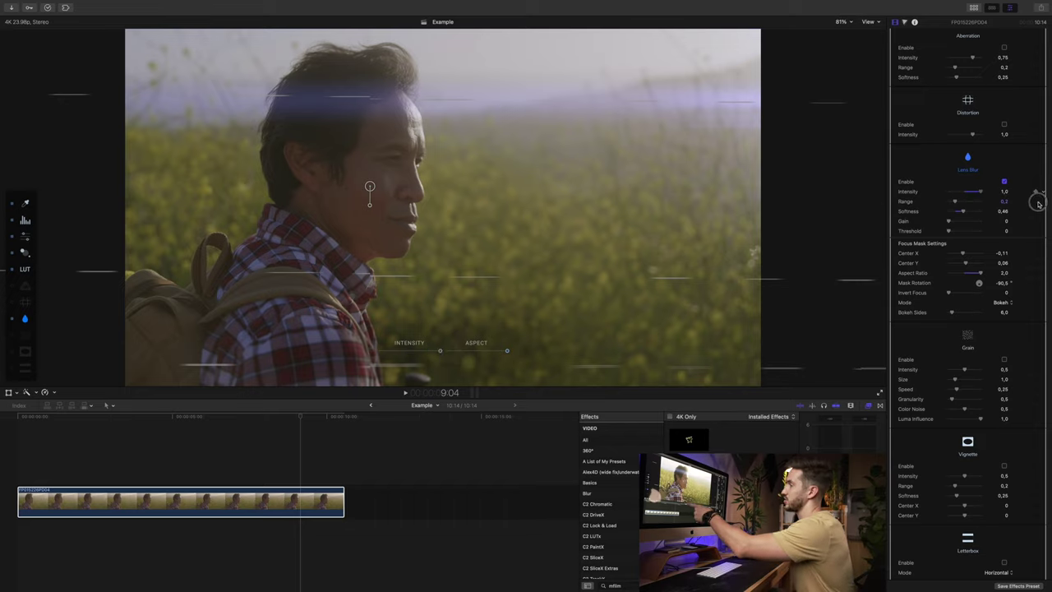
{"action": "left_click_drag", "start_coordinate": [981, 193], "coordinate": [977, 196]}
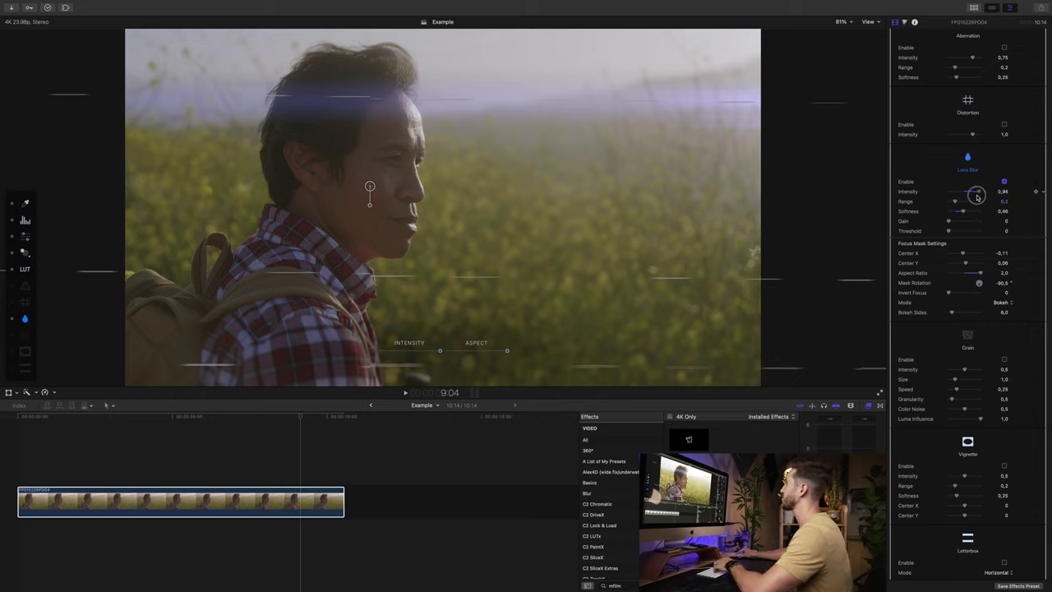
{"action": "scroll", "coordinate": [960, 248], "scroll_direction": "down", "scroll_amount": 2}
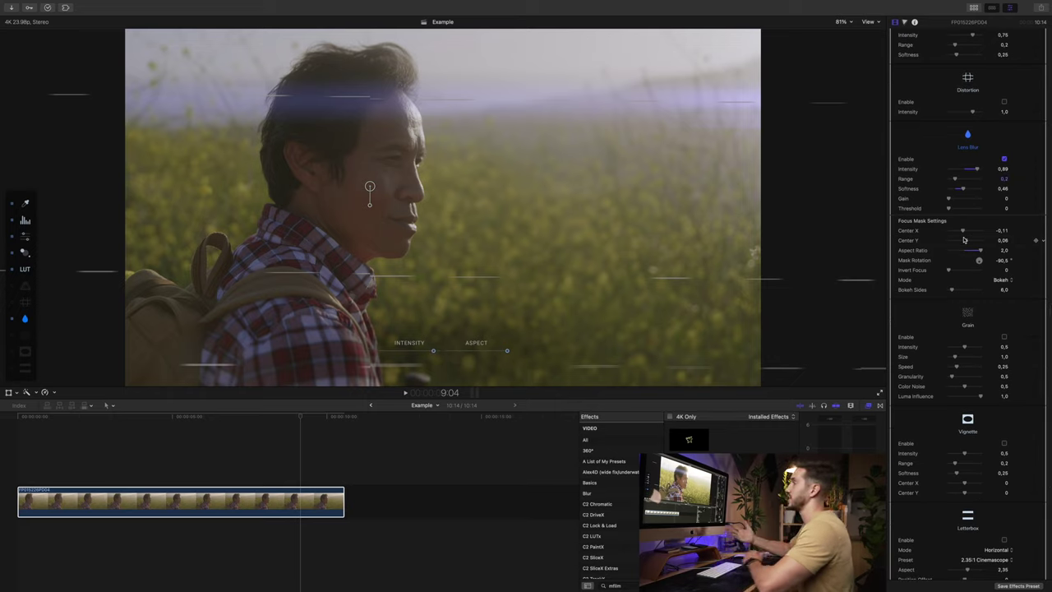
Step: Enable Grain and set its Intensity to 0.39, Size to 0.74, Speed to 0.35 and Color Noise to 0.2
{"action": "scroll", "coordinate": [946, 267], "scroll_direction": "down", "scroll_amount": 5}
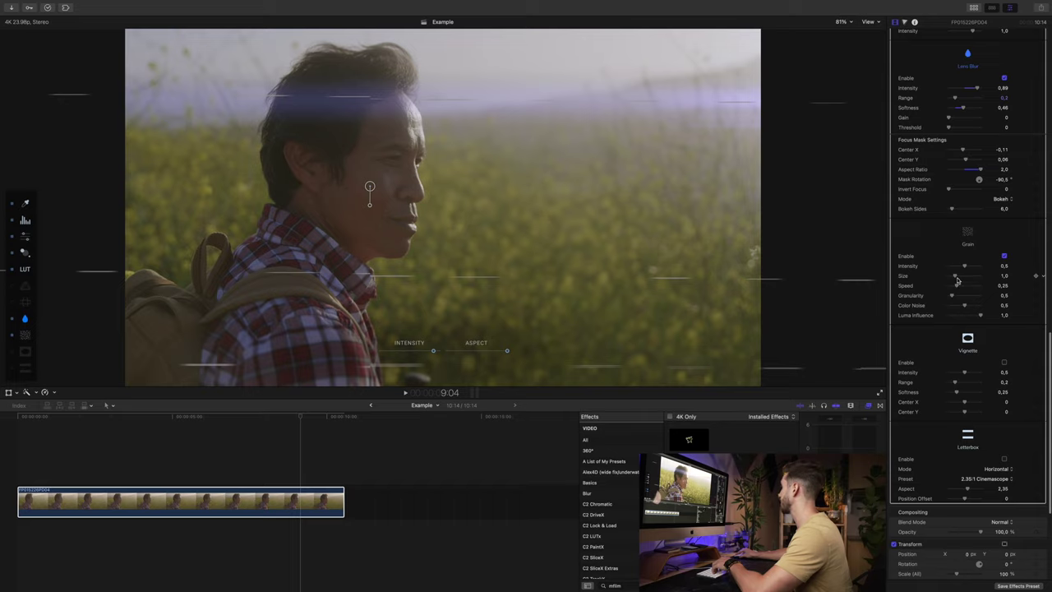
{"action": "left_click_drag", "start_coordinate": [956, 277], "coordinate": [955, 279]}
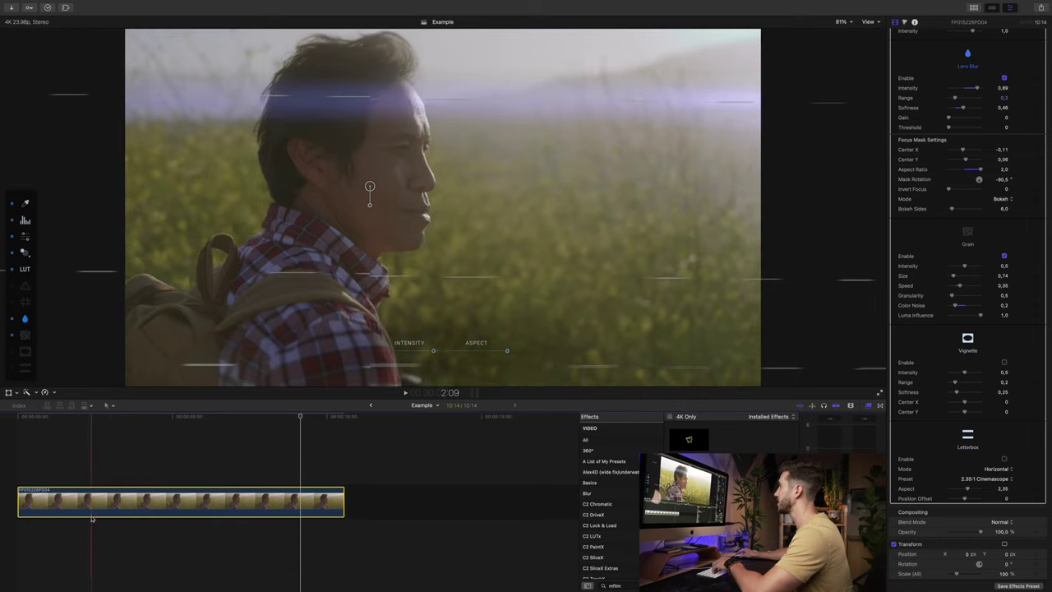
{"action": "left_click_drag", "start_coordinate": [965, 265], "coordinate": [961, 268]}
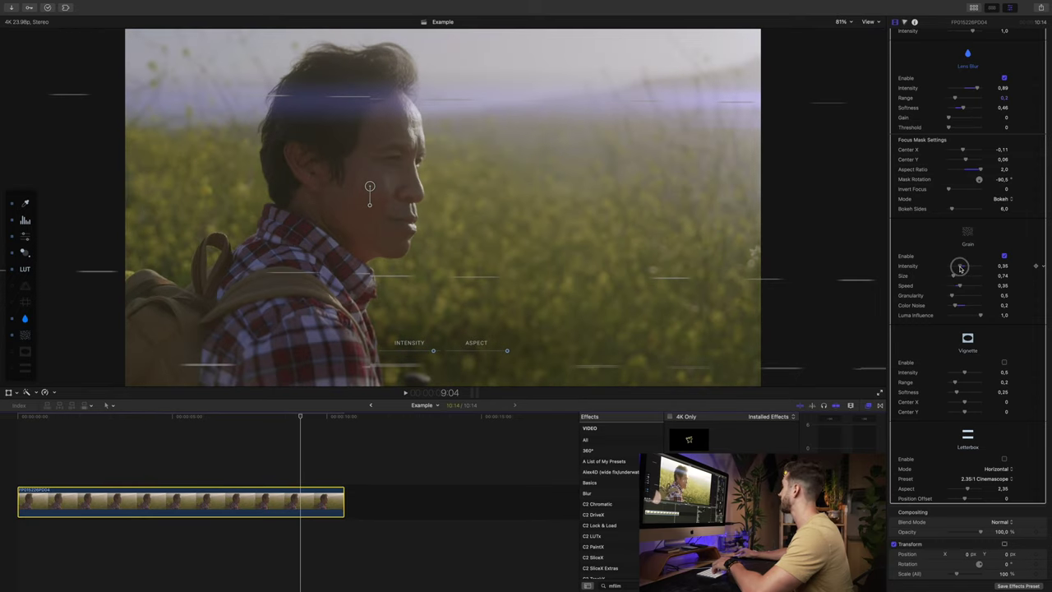
Step: Enable the 2.35:1 Cinemascope letterbox and set its Position Offset to -0.05 to reframe the man's head
{"action": "scroll", "coordinate": [1028, 379], "scroll_direction": "down", "scroll_amount": 3}
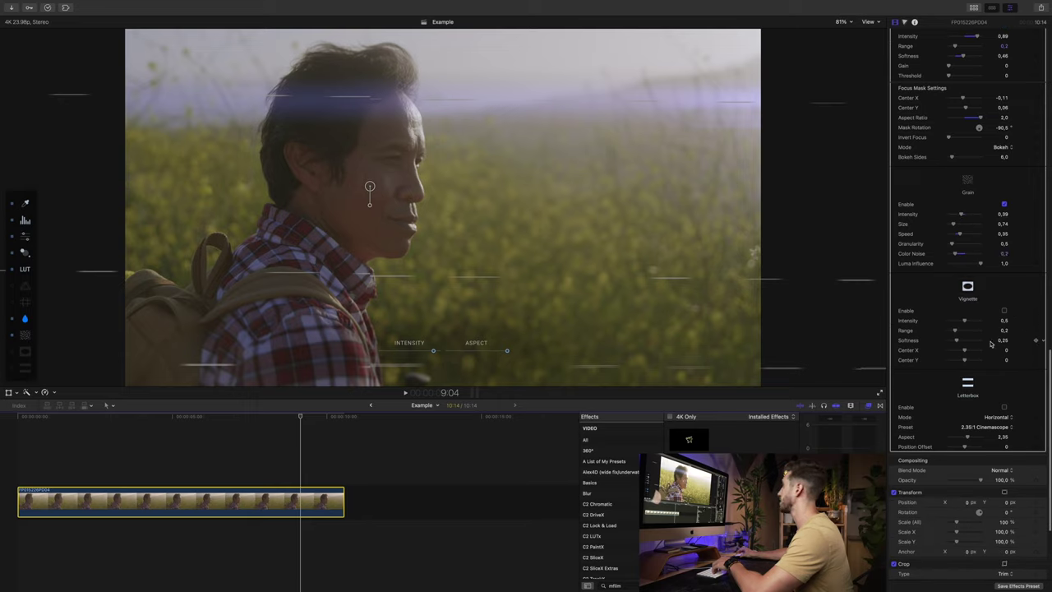
{"action": "scroll", "coordinate": [992, 344], "scroll_direction": "down", "scroll_amount": 2}
{"action": "left_click", "coordinate": [1004, 366]}
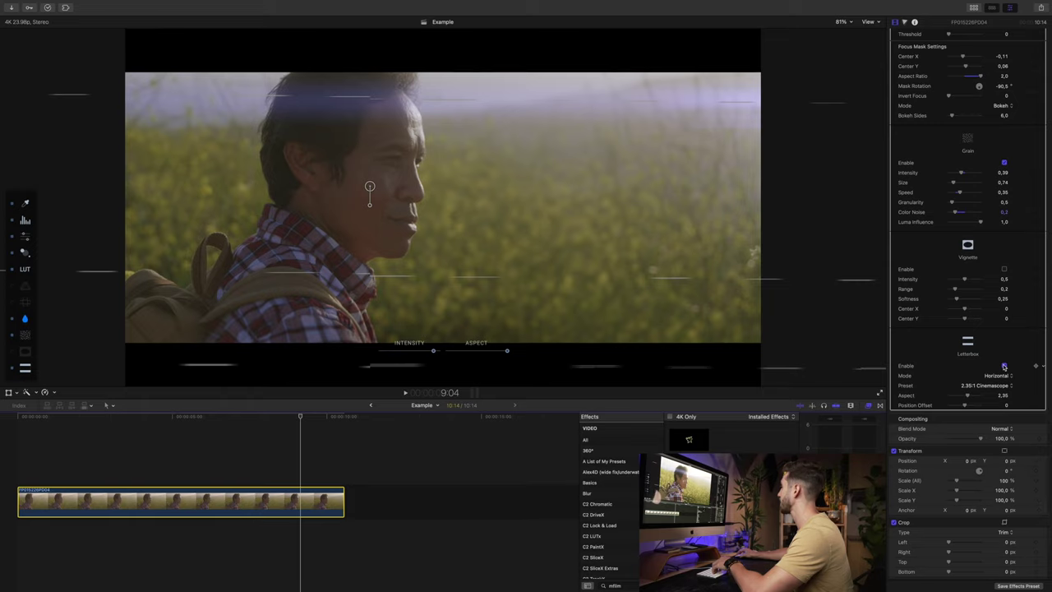
{"action": "left_click_drag", "start_coordinate": [1008, 407], "coordinate": [1002, 411]}
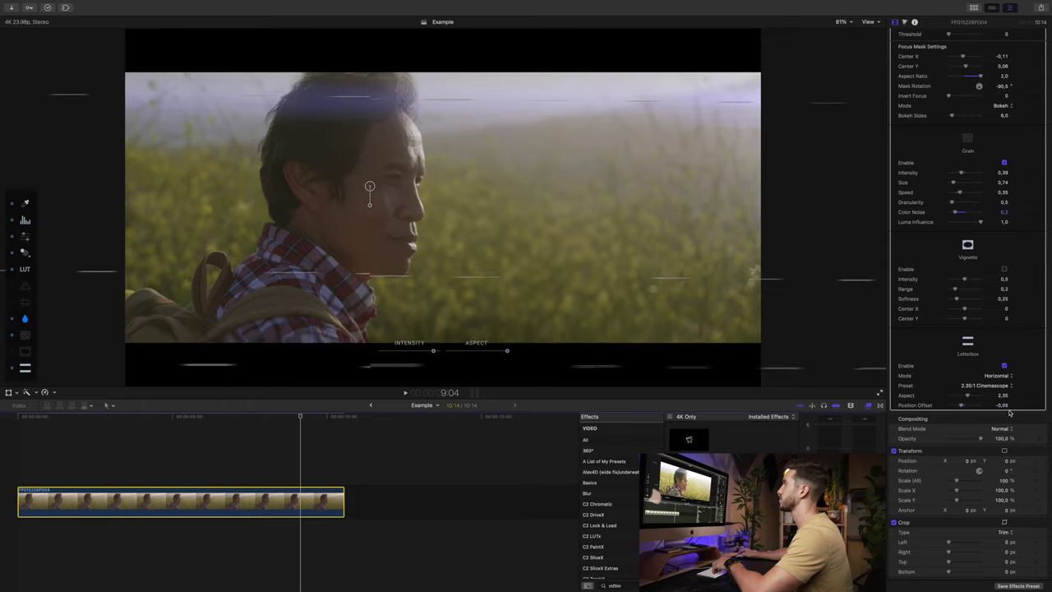
Step: Play the graded clip from the start and toggle mFilmLook off and on to compare before and after
{"action": "key", "text": "Home"}
{"action": "key", "text": "space"}
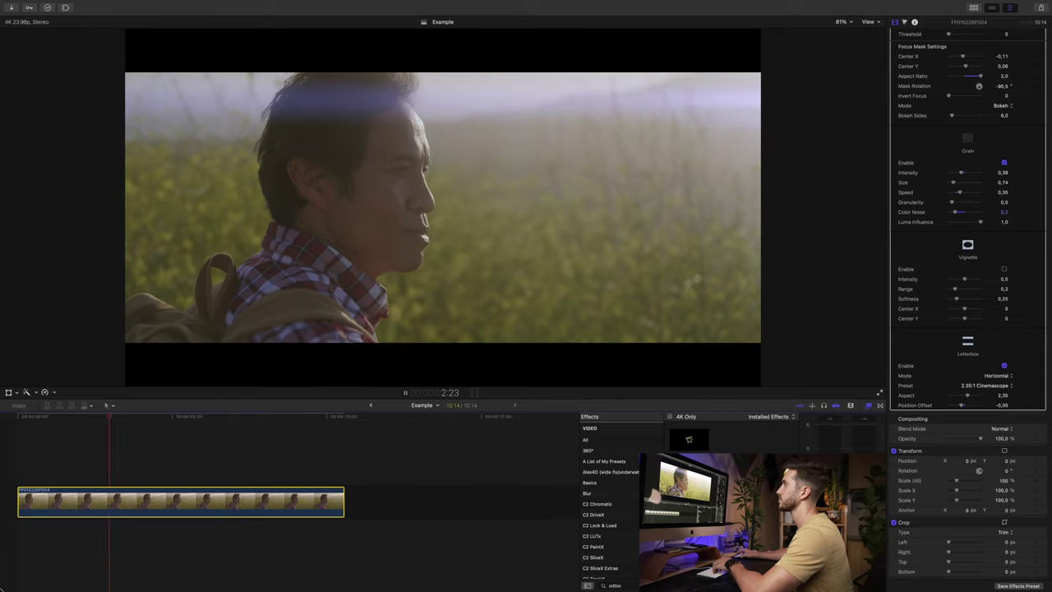
{"action": "scroll", "coordinate": [906, 111], "scroll_direction": "up", "scroll_amount": 15}
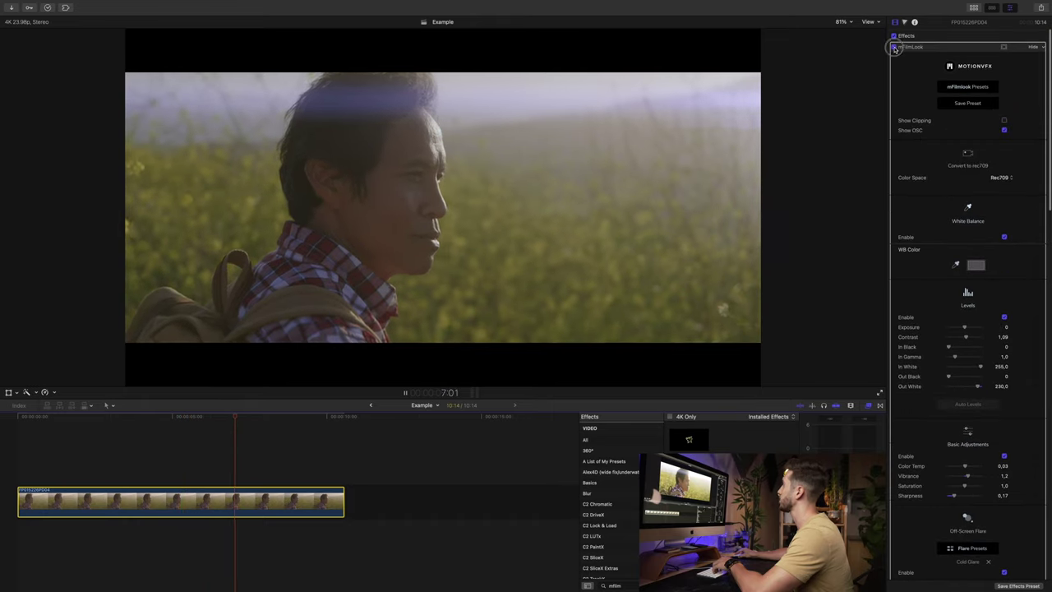
{"action": "left_click", "coordinate": [895, 47]}
{"action": "left_click", "coordinate": [894, 48]}
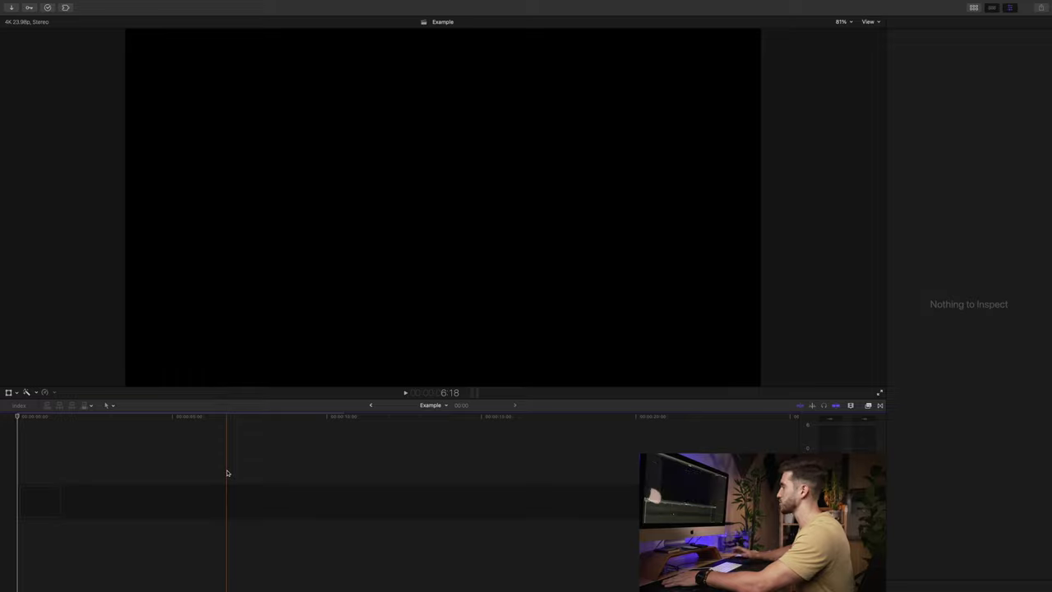
Step: Add the aerial city clip FP014522PD01 from the browser to the empty timeline, park the playhead at 5:07, and hide the browser
{"action": "key", "text": "ctrl+super+1"}
{"action": "scroll", "coordinate": [140, 206], "scroll_direction": "down", "scroll_amount": 15}
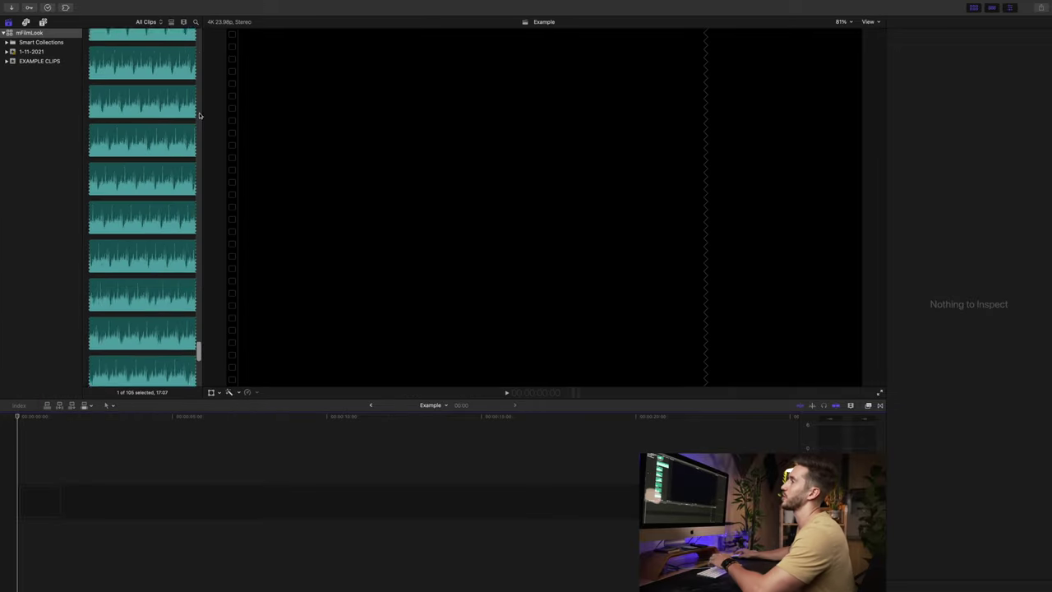
{"action": "left_click_drag", "start_coordinate": [199, 300], "coordinate": [203, 33]}
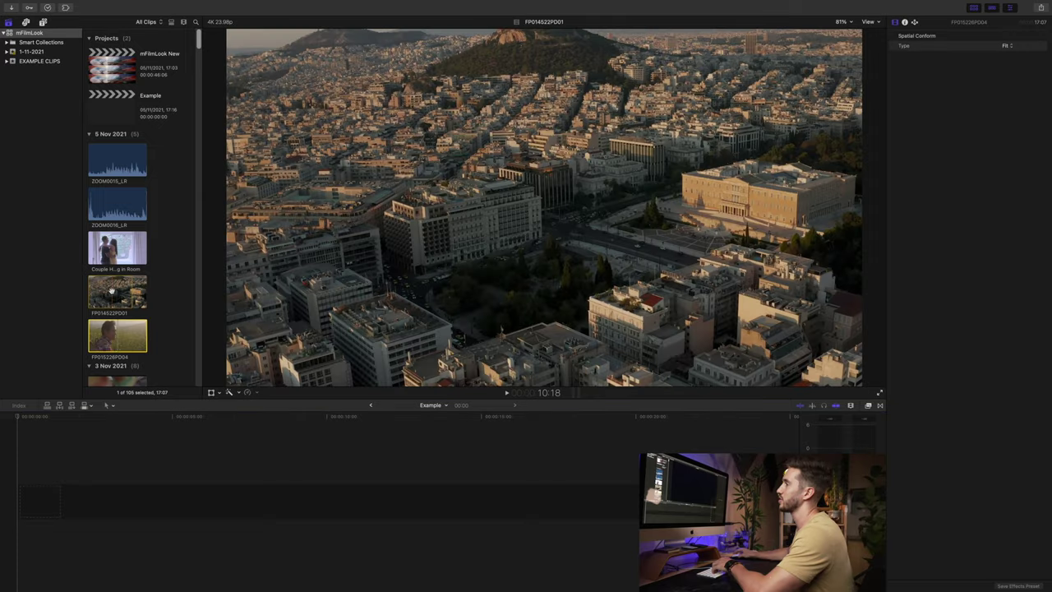
{"action": "left_click_drag", "start_coordinate": [118, 292], "coordinate": [115, 501]}
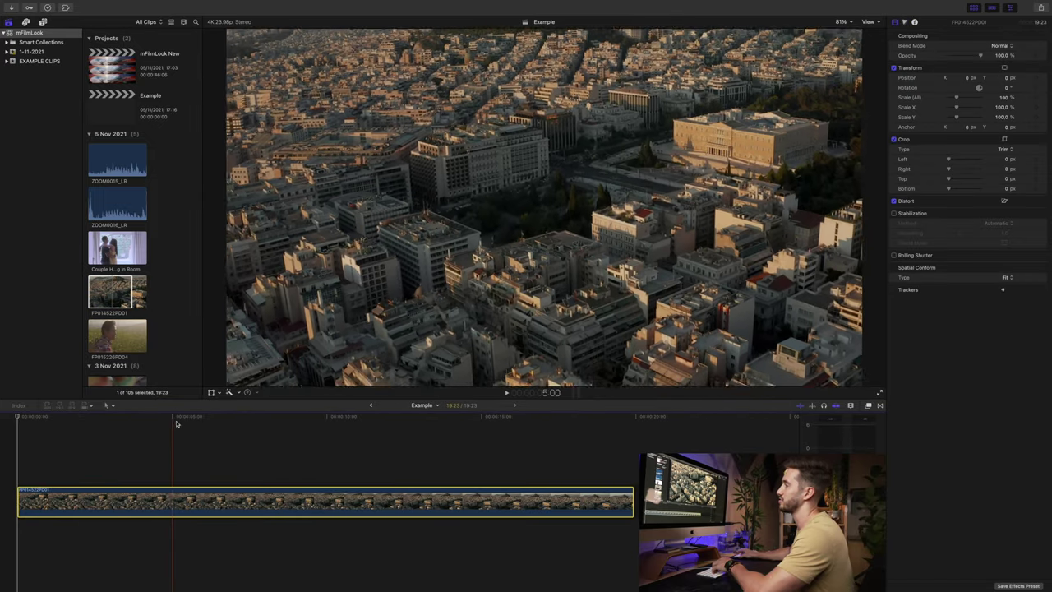
{"action": "left_click", "coordinate": [179, 419]}
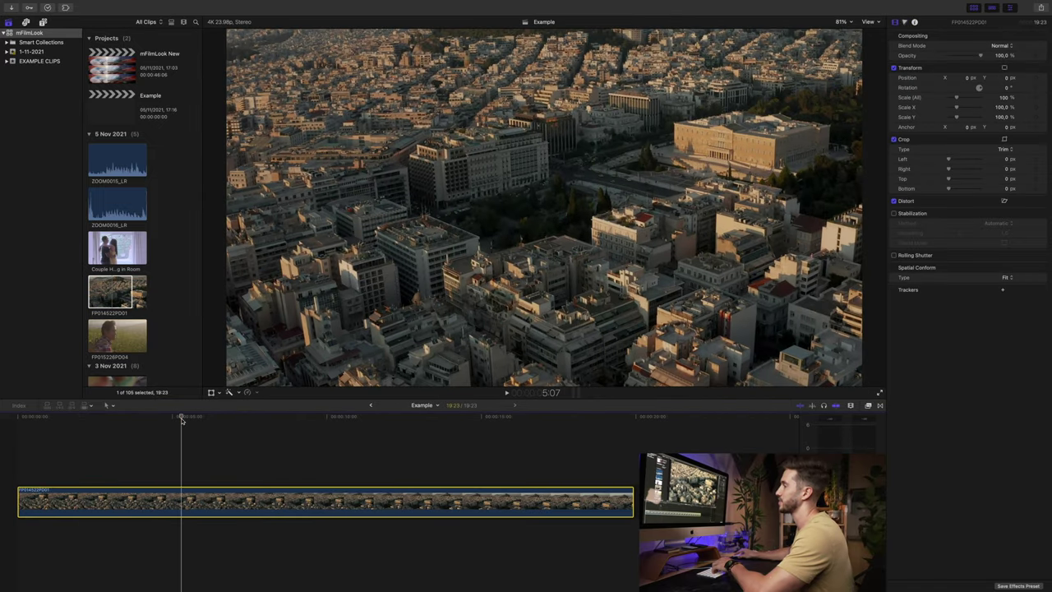
{"action": "key", "text": "ctrl+super+1"}
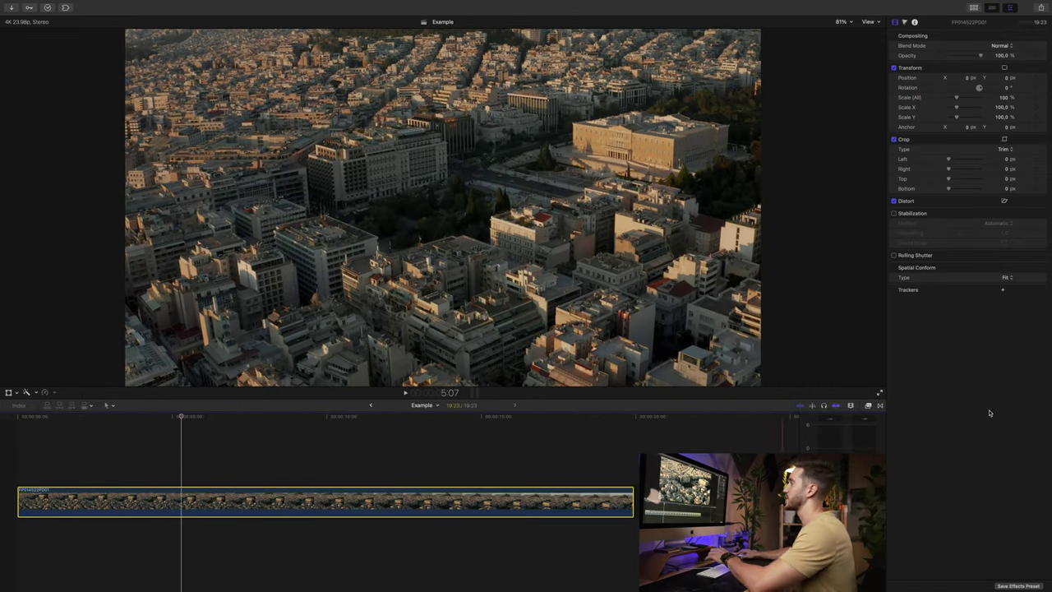
Step: Apply the mFilmLook effect to the aerial city clip and park the playhead at 1:20 with the clip selected
{"action": "left_click", "coordinate": [868, 405]}
{"action": "left_click_drag", "start_coordinate": [689, 439], "coordinate": [500, 500]}
{"action": "left_click", "coordinate": [868, 406]}
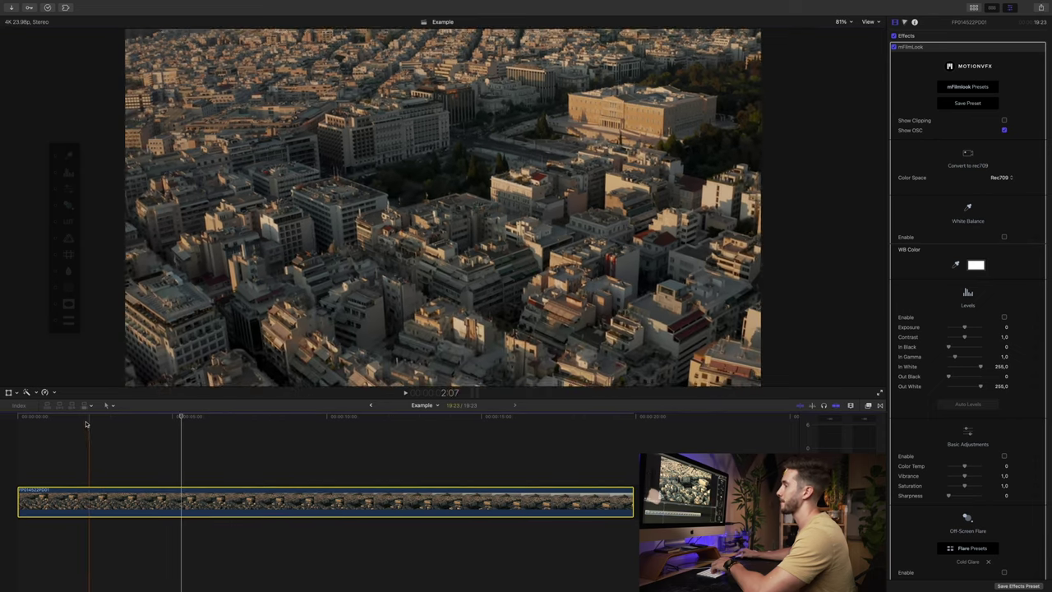
{"action": "left_click", "coordinate": [74, 416]}
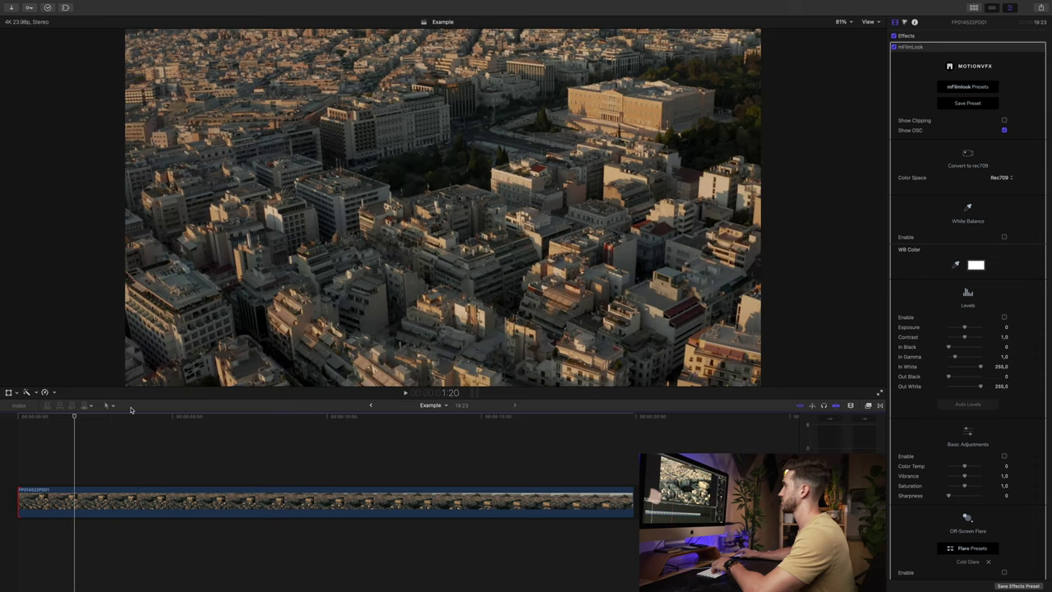
{"action": "left_click", "coordinate": [124, 503]}
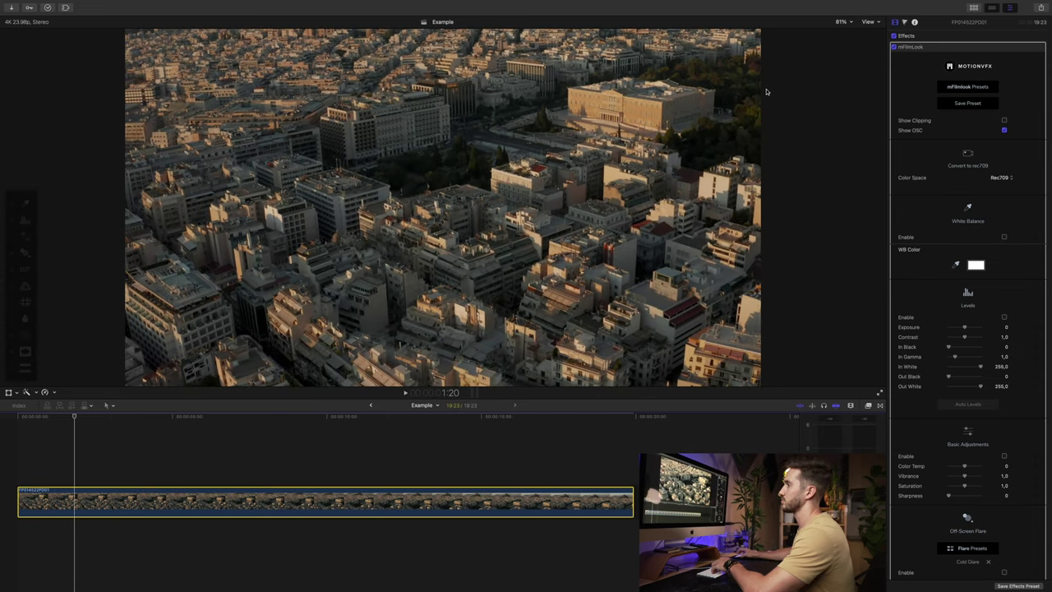
Step: Enable Lens Blur and turn its focus mask into a horizontal band with Aspect Ratio 2.0 and Mask Rotation -89°
{"action": "left_click_drag", "start_coordinate": [26, 198], "coordinate": [143, 248]}
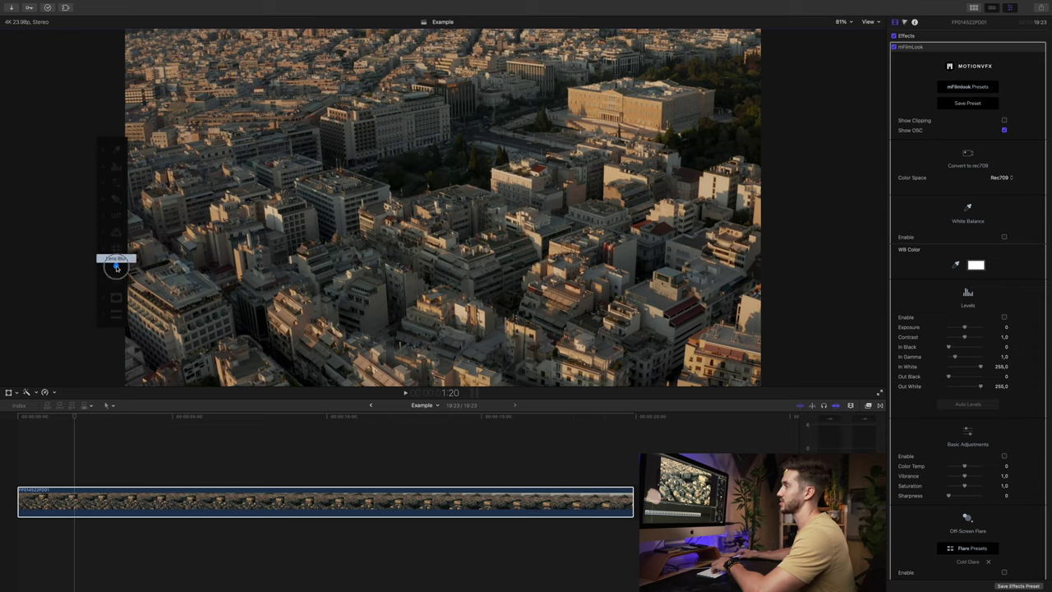
{"action": "left_click", "coordinate": [116, 267]}
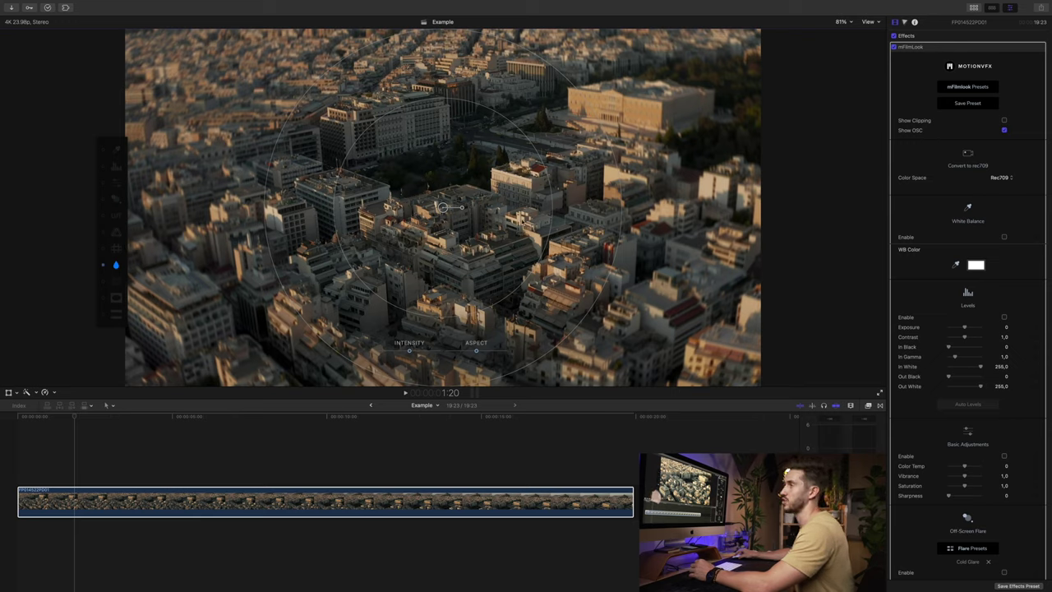
{"action": "left_click_drag", "start_coordinate": [478, 352], "coordinate": [514, 359]}
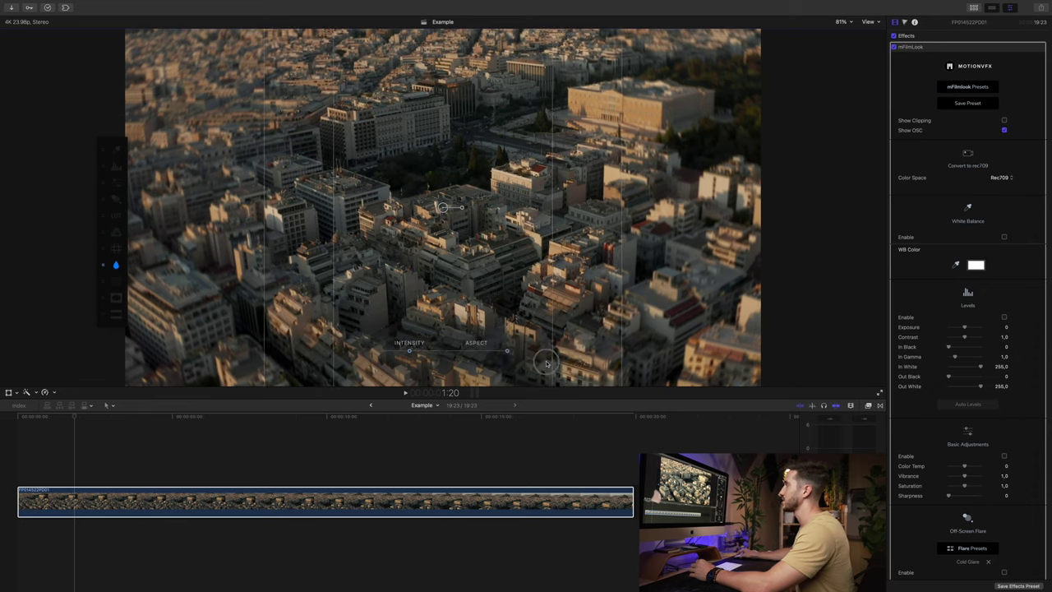
{"action": "left_click_drag", "start_coordinate": [464, 211], "coordinate": [444, 244]}
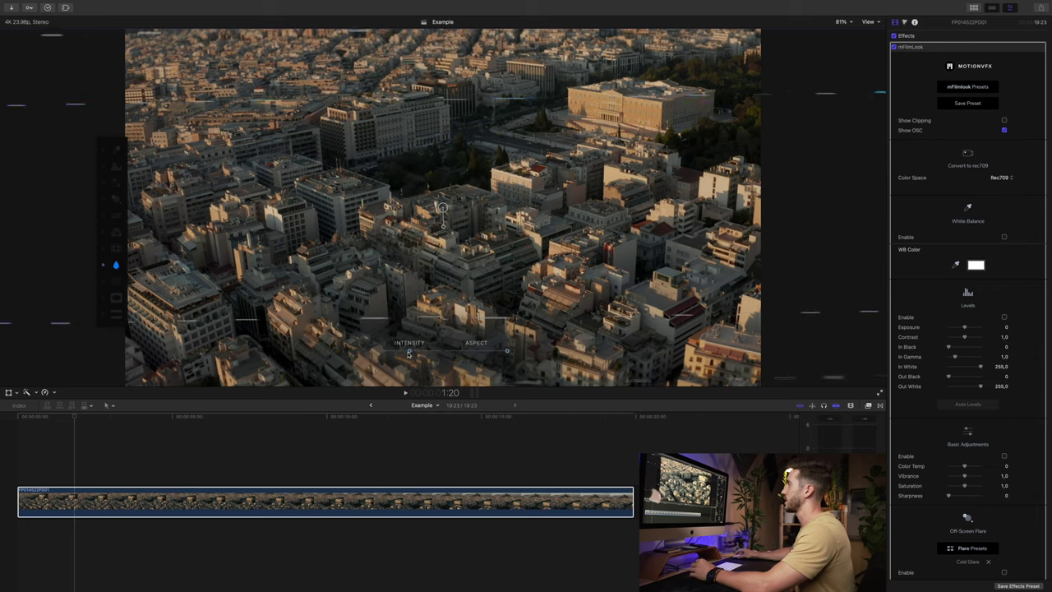
Step: Set Lens Blur Range to 0.42, Softness to 0.33, Center Y to 0.06 and Intensity to 0.83, and preview the clip
{"action": "scroll", "coordinate": [1017, 357], "scroll_direction": "down", "scroll_amount": 10}
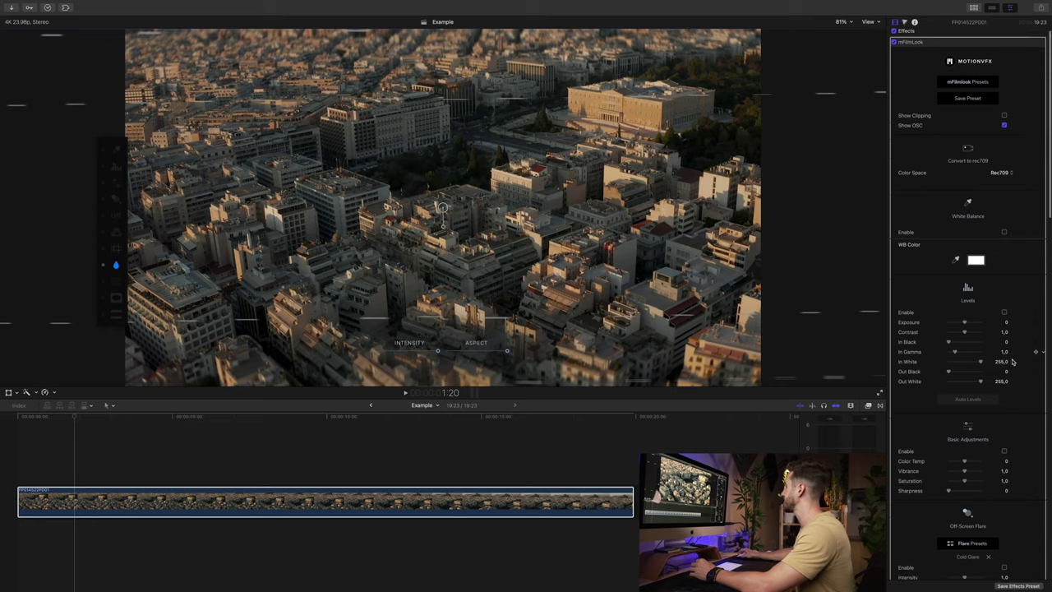
{"action": "scroll", "coordinate": [1012, 361], "scroll_direction": "down", "scroll_amount": 11}
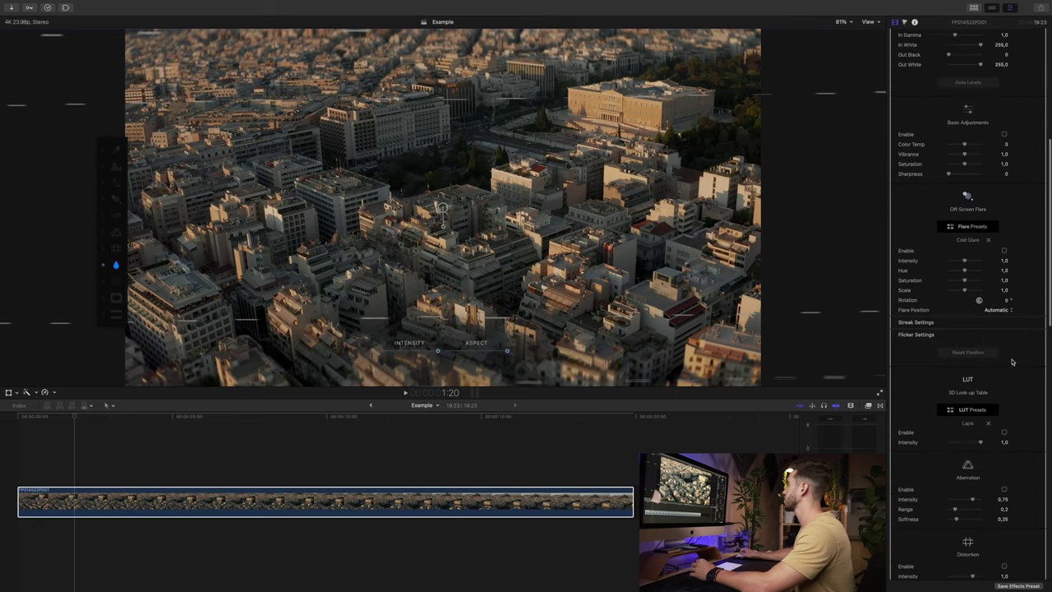
{"action": "scroll", "coordinate": [1011, 360], "scroll_direction": "down", "scroll_amount": 1}
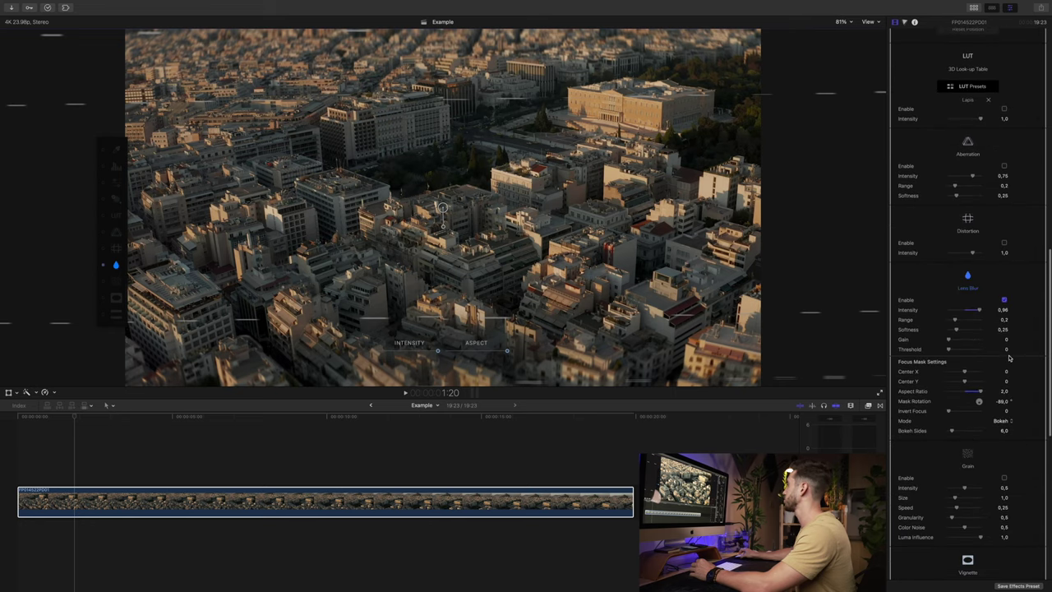
{"action": "left_click_drag", "start_coordinate": [954, 320], "coordinate": [962, 322]}
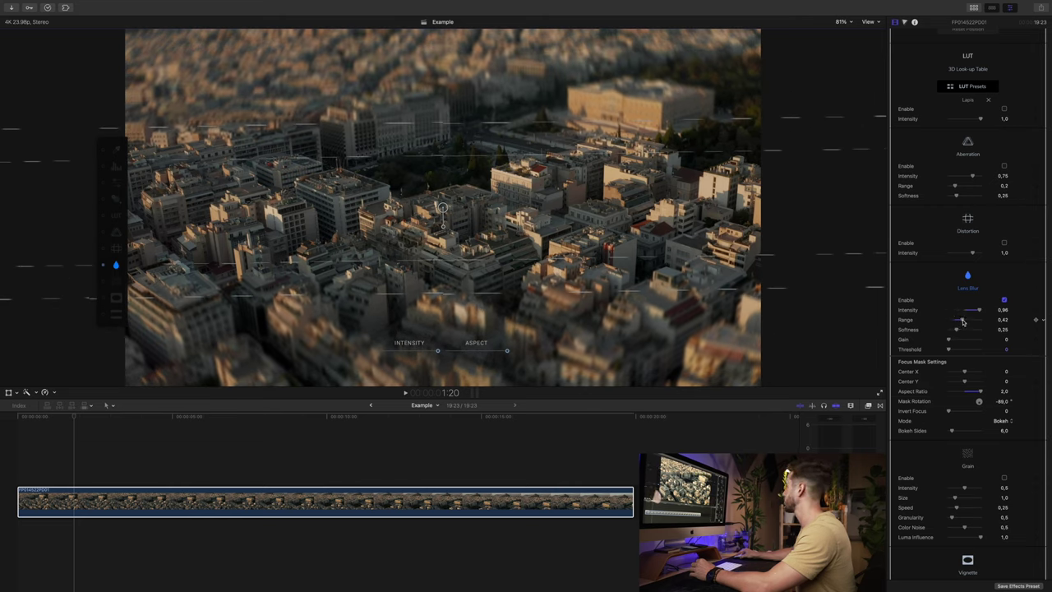
{"action": "left_click_drag", "start_coordinate": [957, 328], "coordinate": [960, 329]}
{"action": "left_click_drag", "start_coordinate": [444, 208], "coordinate": [445, 184]}
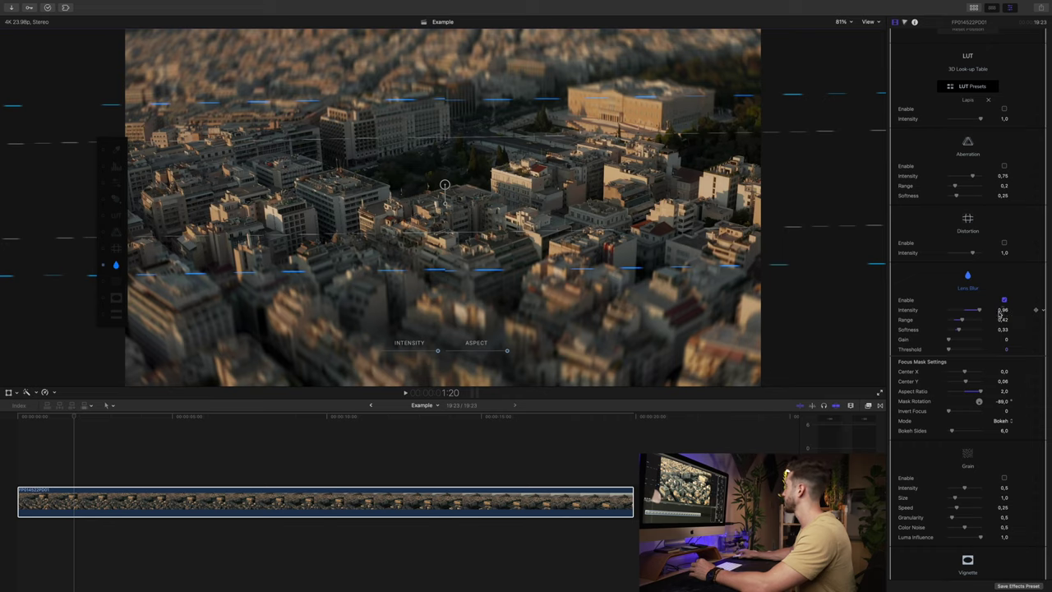
{"action": "left_click_drag", "start_coordinate": [1004, 310], "coordinate": [998, 310]}
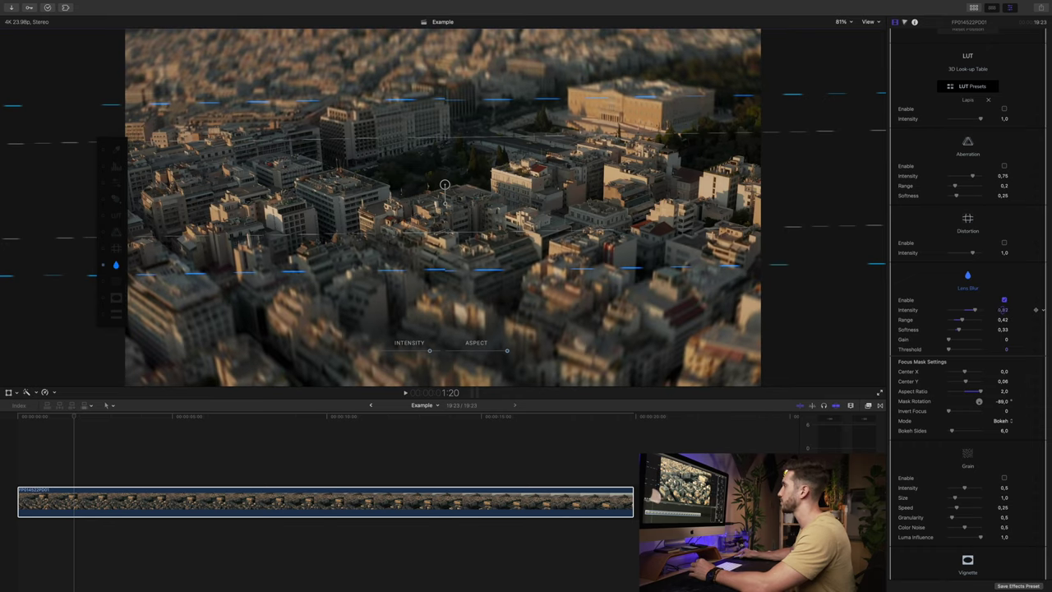
{"action": "key", "text": "space"}
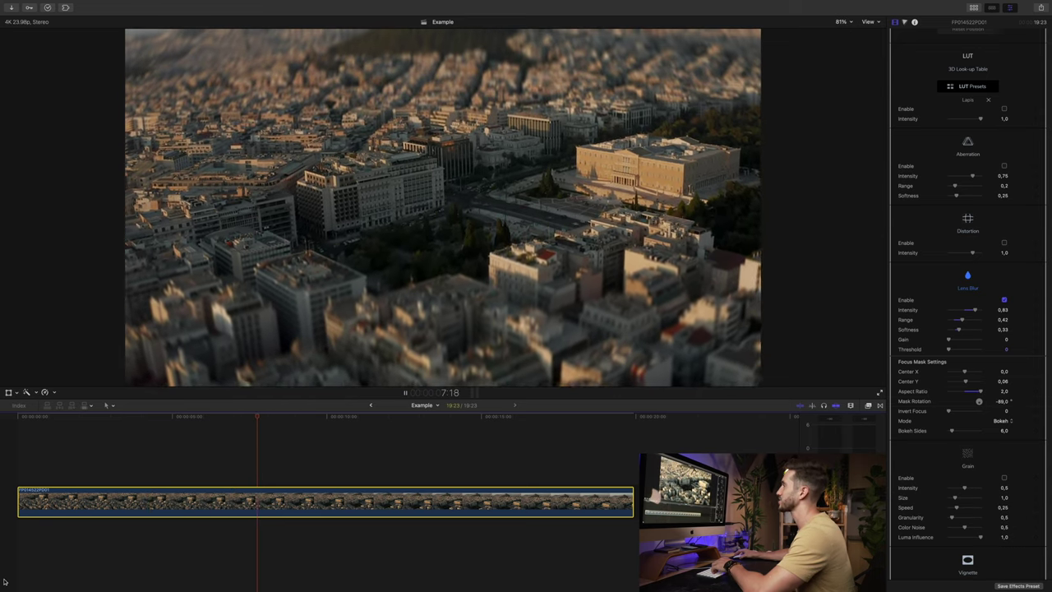
{"action": "key", "text": "space"}
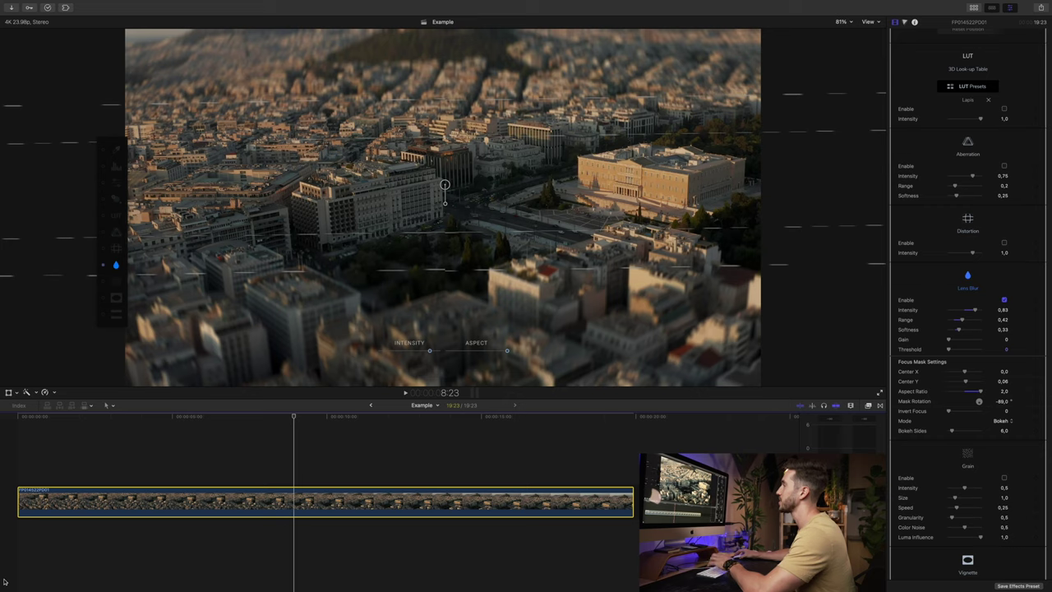
Step: Enable the Off-Screen Flare, move its source outside the image beyond the upper-left corner, and set its Hue to 1.45
{"action": "scroll", "coordinate": [1019, 423], "scroll_direction": "up", "scroll_amount": 4}
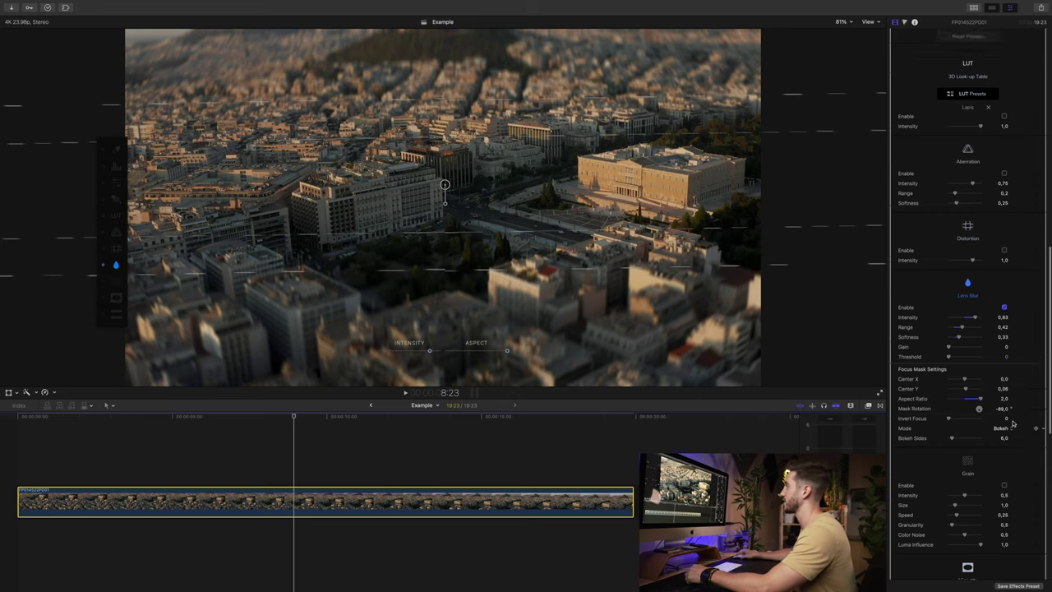
{"action": "scroll", "coordinate": [1003, 429], "scroll_direction": "down", "scroll_amount": 1}
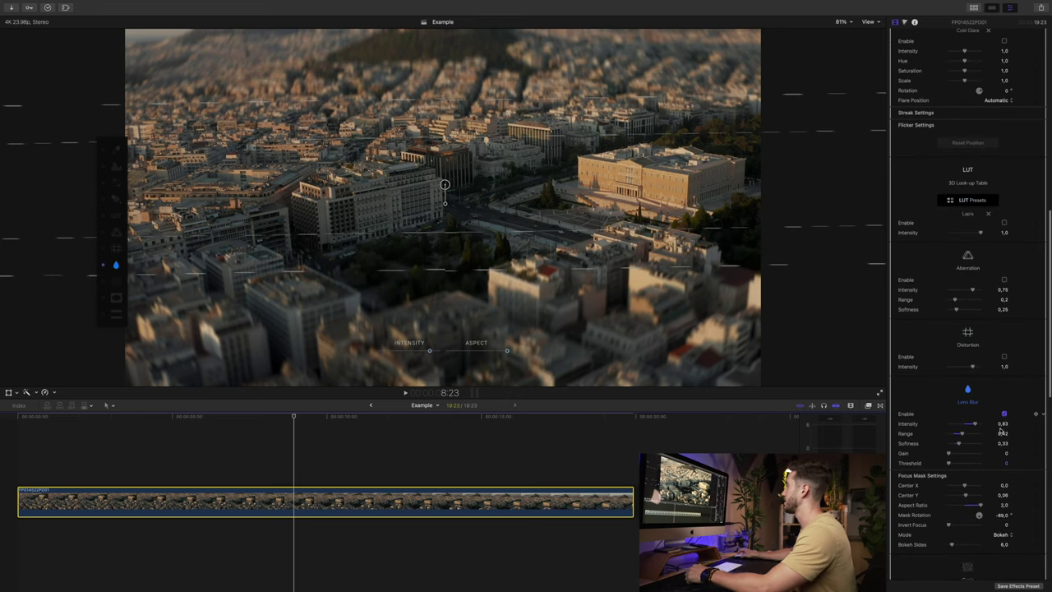
{"action": "scroll", "coordinate": [990, 303], "scroll_direction": "up", "scroll_amount": 5}
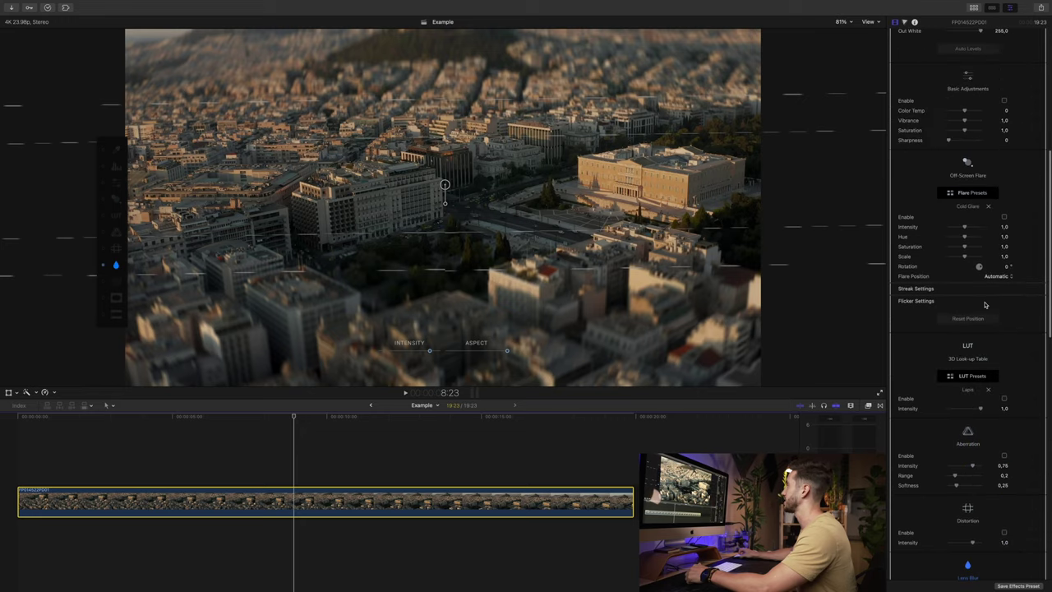
{"action": "scroll", "coordinate": [970, 383], "scroll_direction": "up", "scroll_amount": 2}
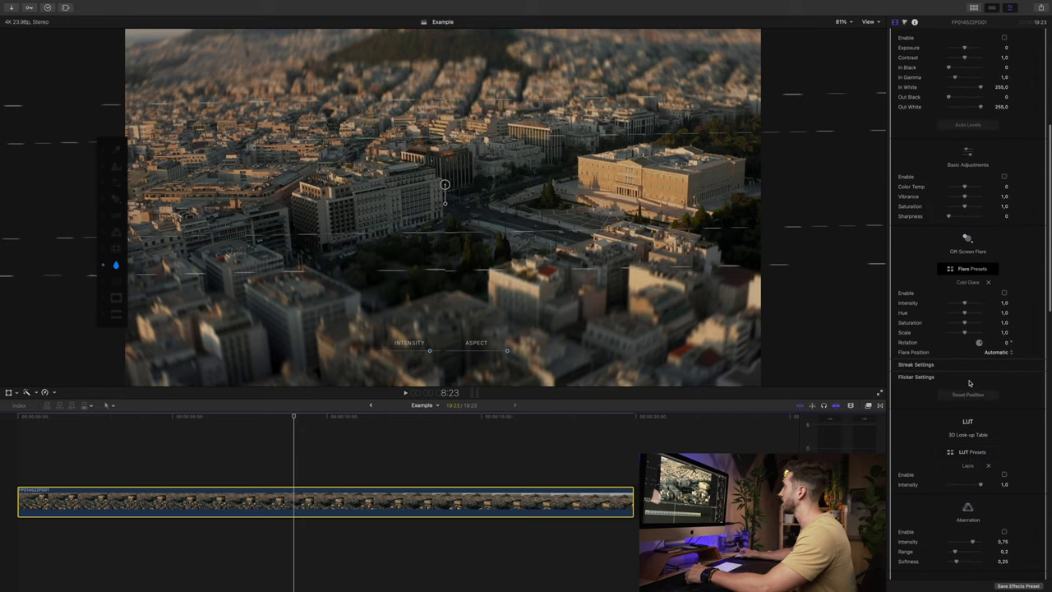
{"action": "left_click", "coordinate": [1003, 292]}
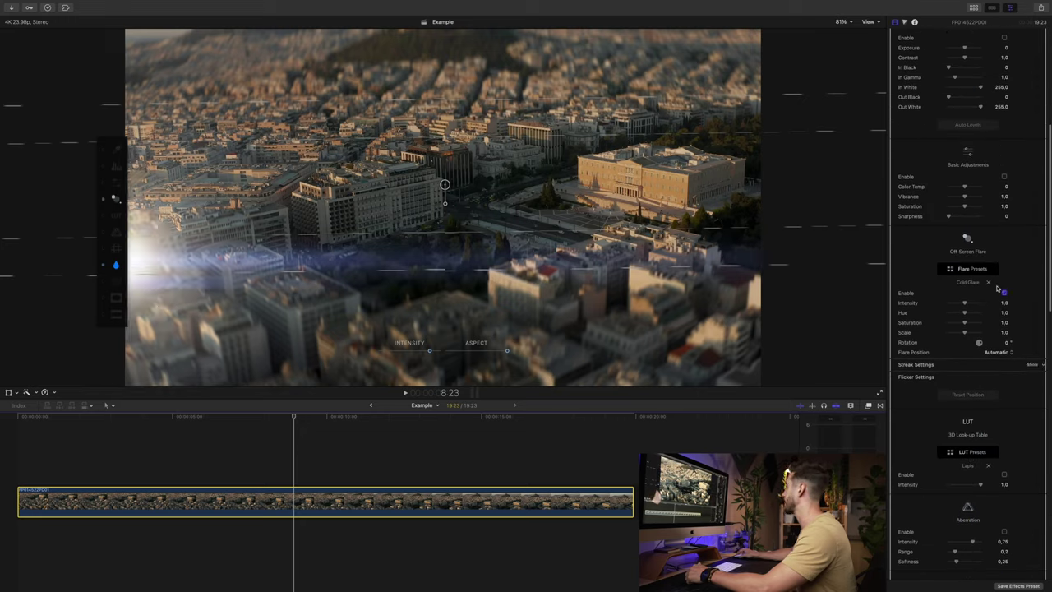
{"action": "scroll", "coordinate": [999, 304], "scroll_direction": "up", "scroll_amount": 1}
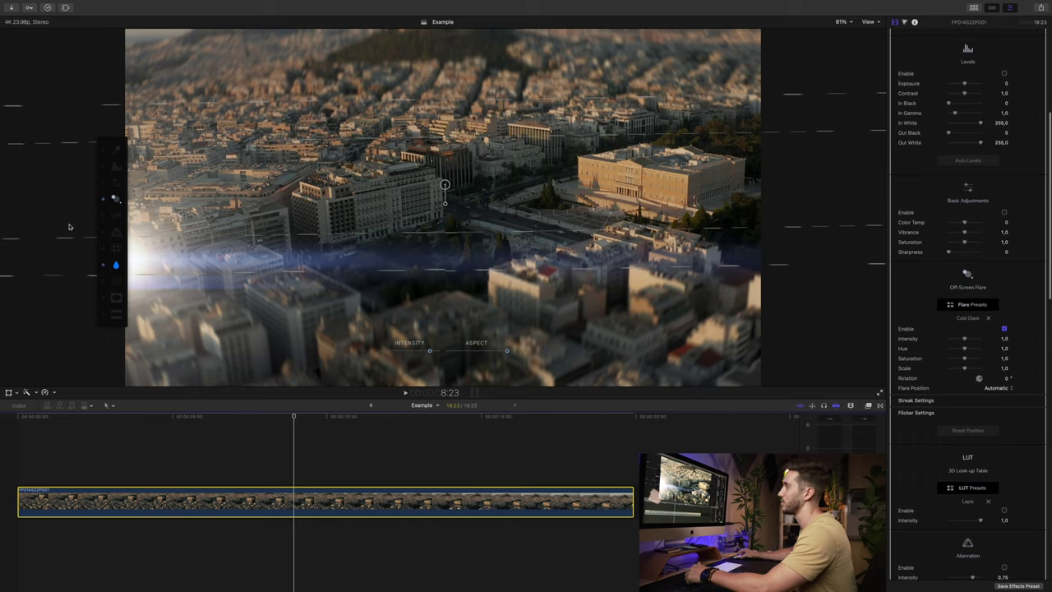
{"action": "left_click", "coordinate": [115, 198]}
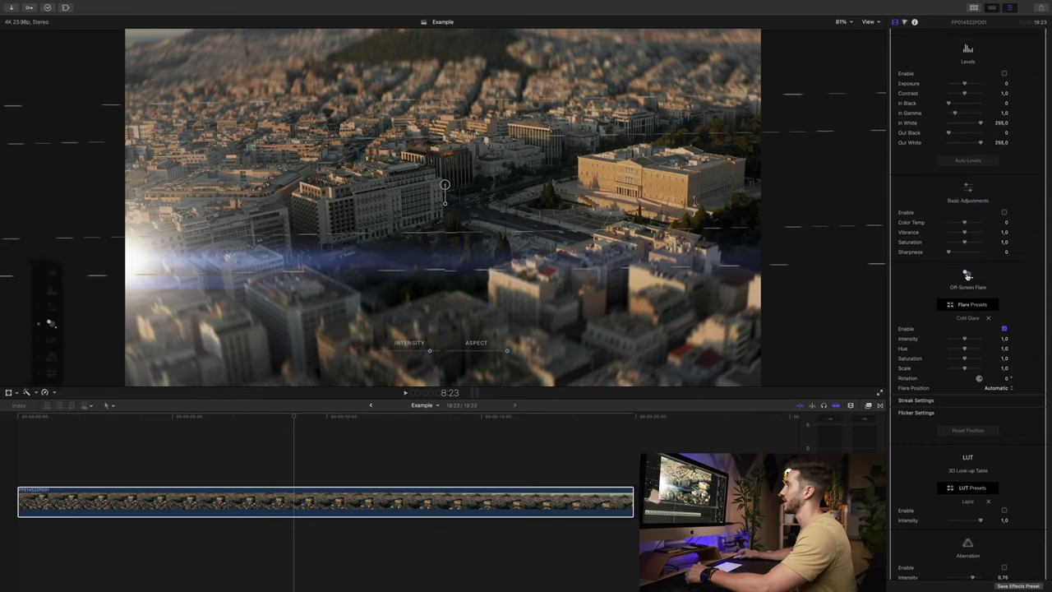
{"action": "mouse_move", "coordinate": [127, 270]}
{"action": "left_mouse_down"}
{"action": "mouse_move", "coordinate": [10, 124]}
{"action": "mouse_move", "coordinate": [9, 91]}
{"action": "mouse_move", "coordinate": [17, 106]}
{"action": "left_mouse_up"}
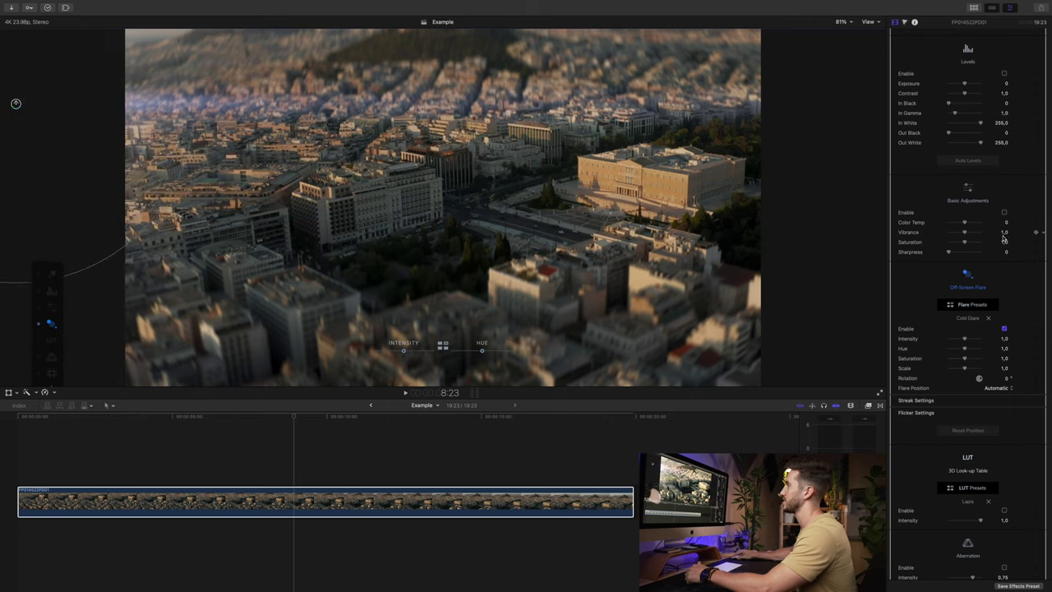
{"action": "mouse_move", "coordinate": [482, 350]}
{"action": "left_mouse_down"}
{"action": "mouse_move", "coordinate": [472, 350]}
{"action": "mouse_move", "coordinate": [496, 353]}
{"action": "left_mouse_up"}
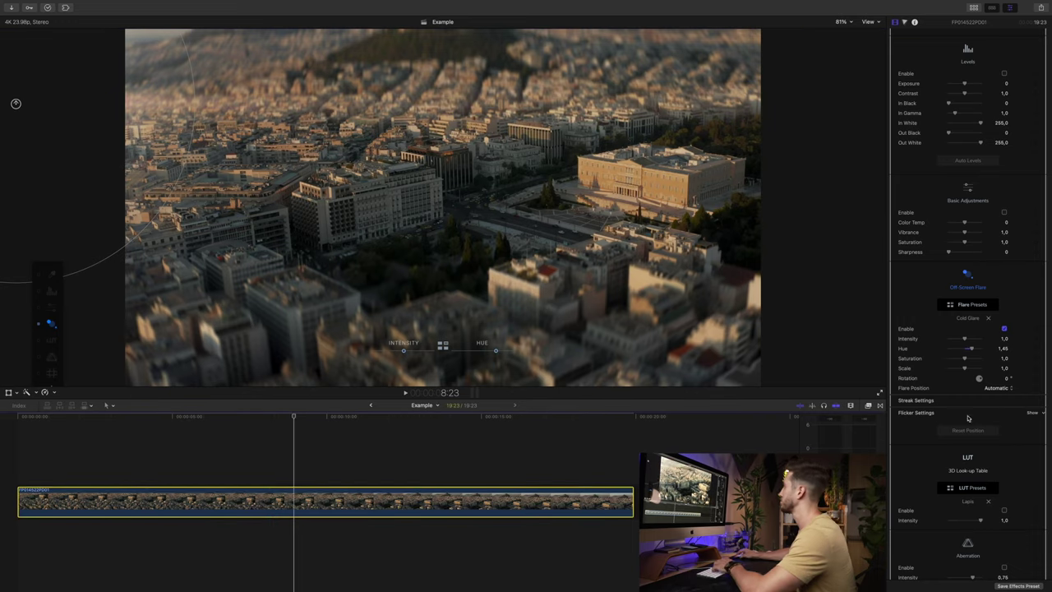
Step: Set the flare's flicker Intensity to 0.84 and Speed to 0.94, and play the clip from the start to check it
{"action": "left_click", "coordinate": [1033, 412]}
{"action": "left_click", "coordinate": [961, 423]}
{"action": "left_click", "coordinate": [965, 433]}
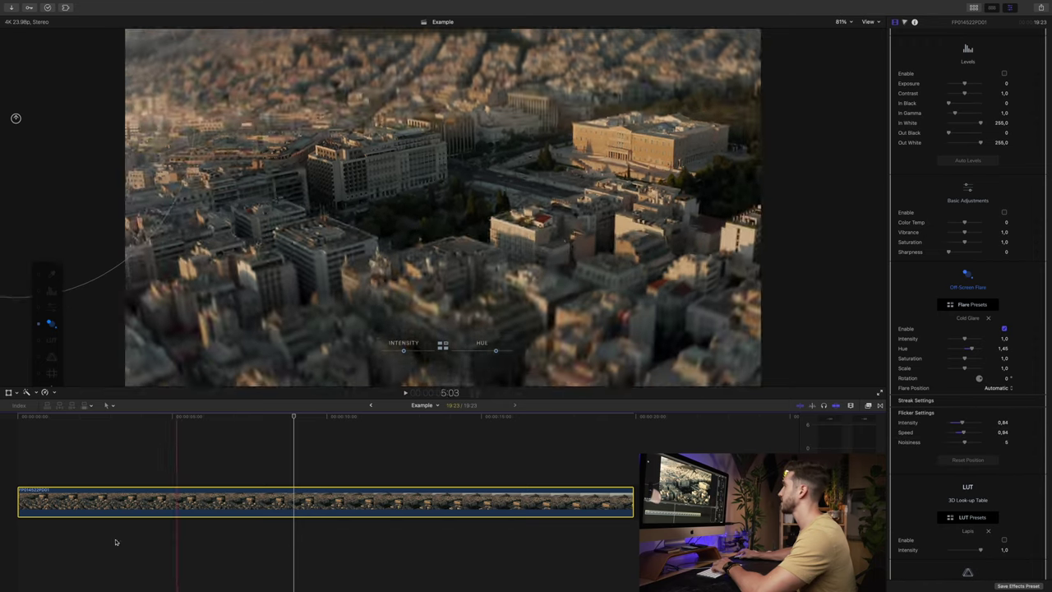
{"action": "key", "text": "Home"}
{"action": "key", "text": "space"}
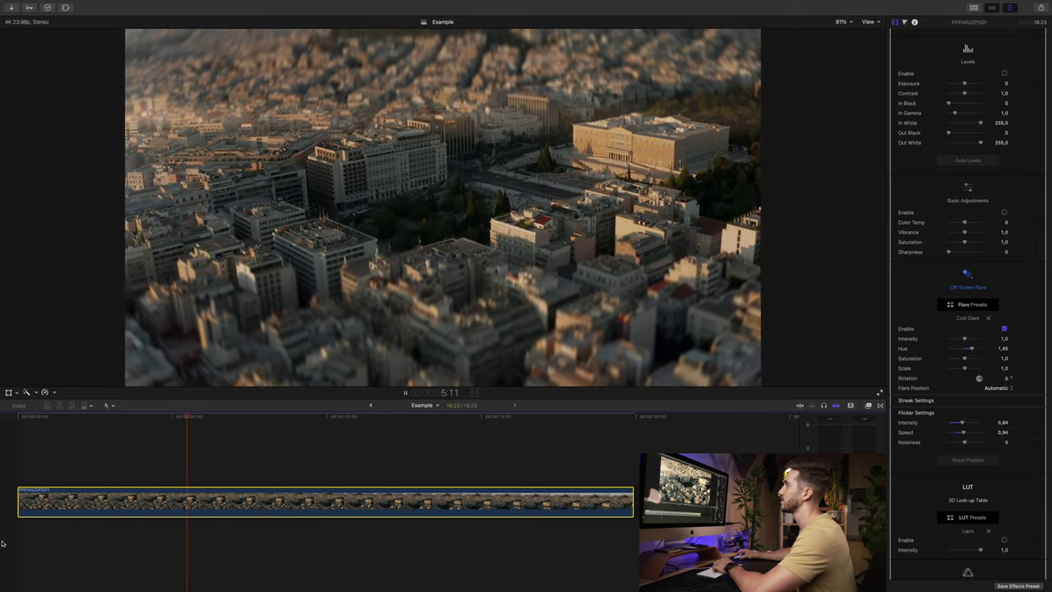
{"action": "key", "text": "space"}
Step: Save the look as a preset named Tilt Shift in a new category MyLUTS and close the preset browser
{"action": "scroll", "coordinate": [978, 436], "scroll_direction": "up", "scroll_amount": 10}
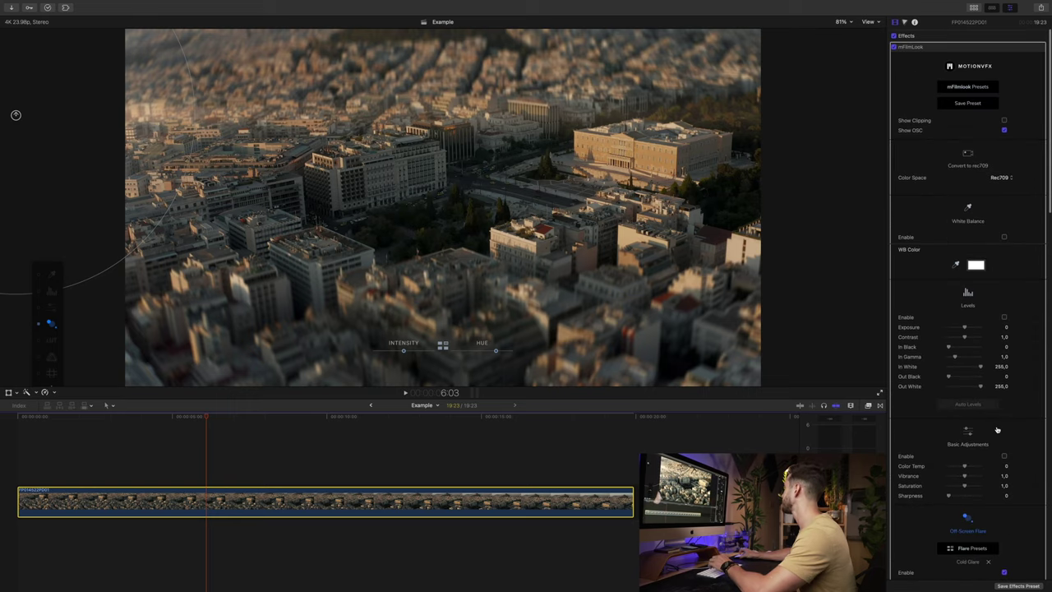
{"action": "left_click", "coordinate": [982, 103]}
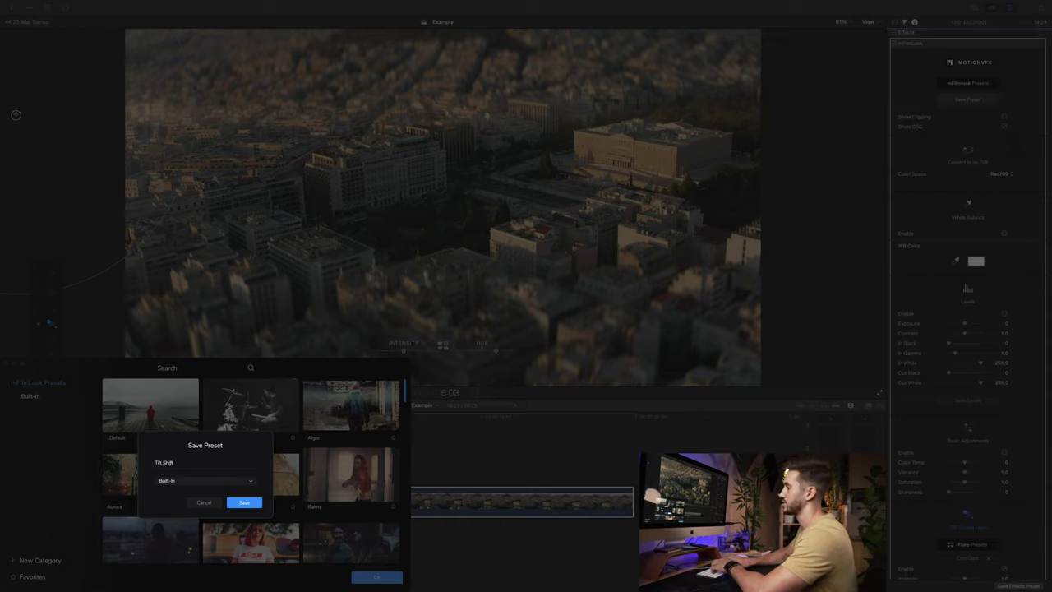
{"action": "left_click", "coordinate": [182, 486]}
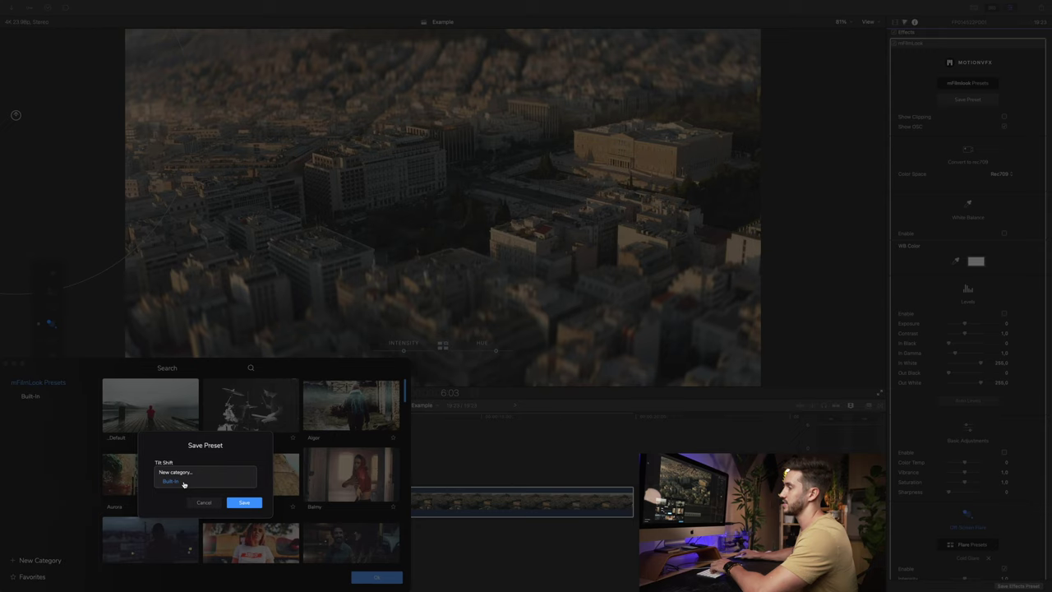
{"action": "left_click", "coordinate": [187, 474]}
{"action": "key", "text": "Return"}
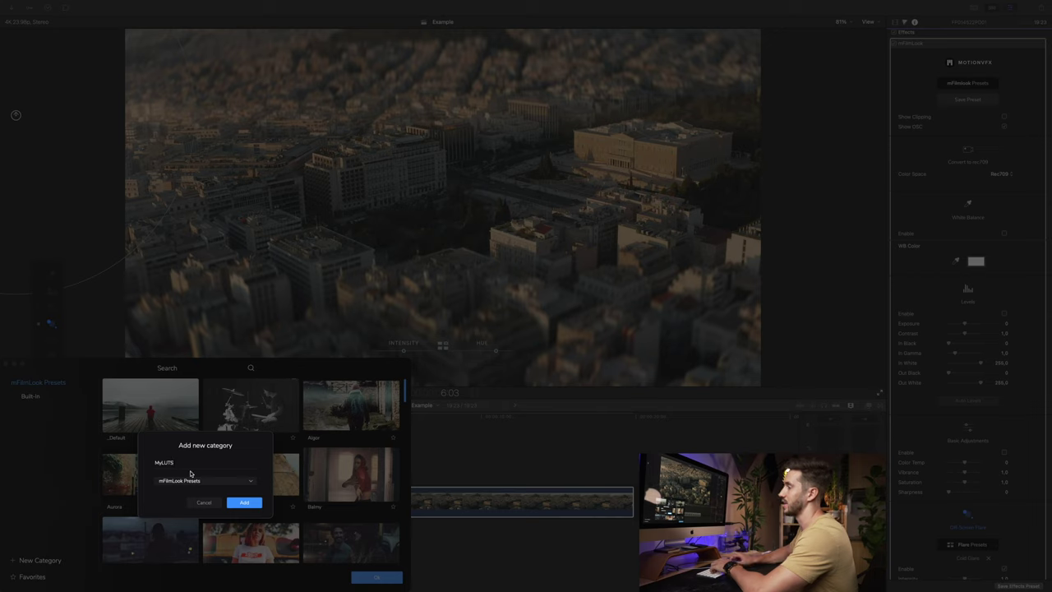
{"action": "left_click", "coordinate": [244, 501]}
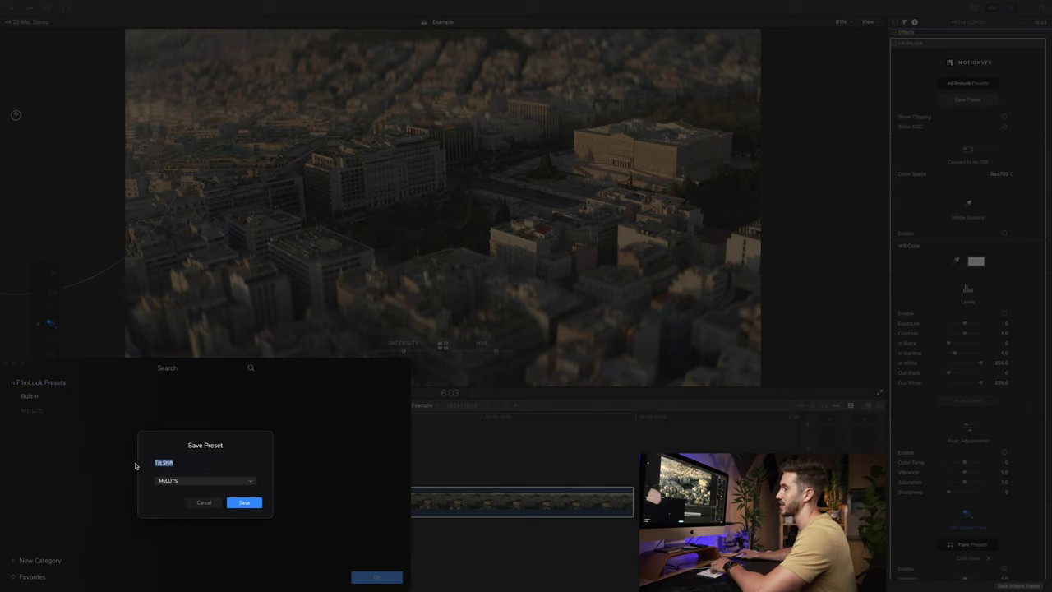
{"action": "left_click", "coordinate": [245, 503]}
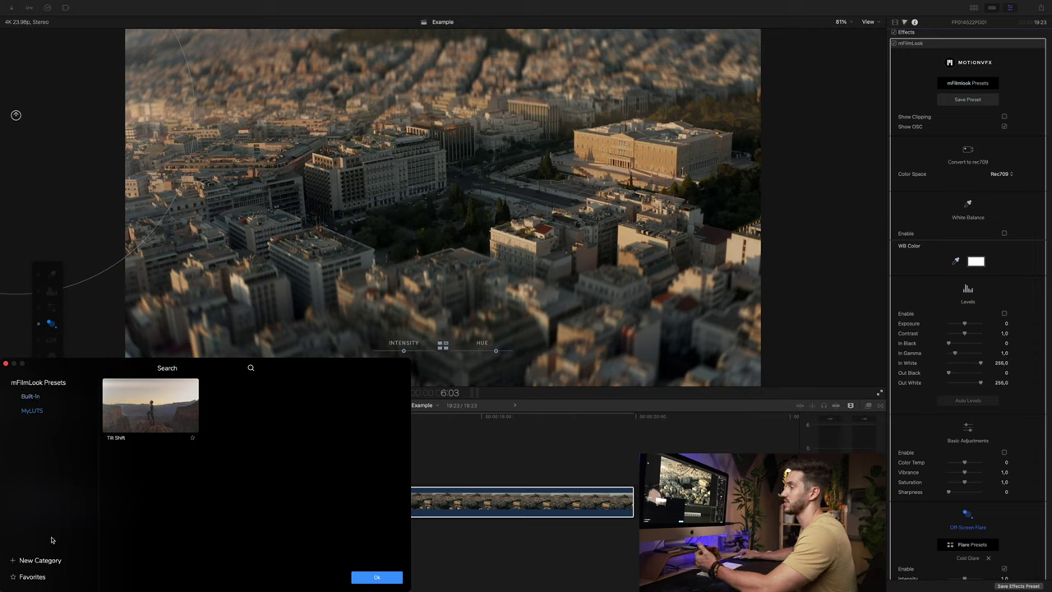
{"action": "left_click", "coordinate": [33, 397]}
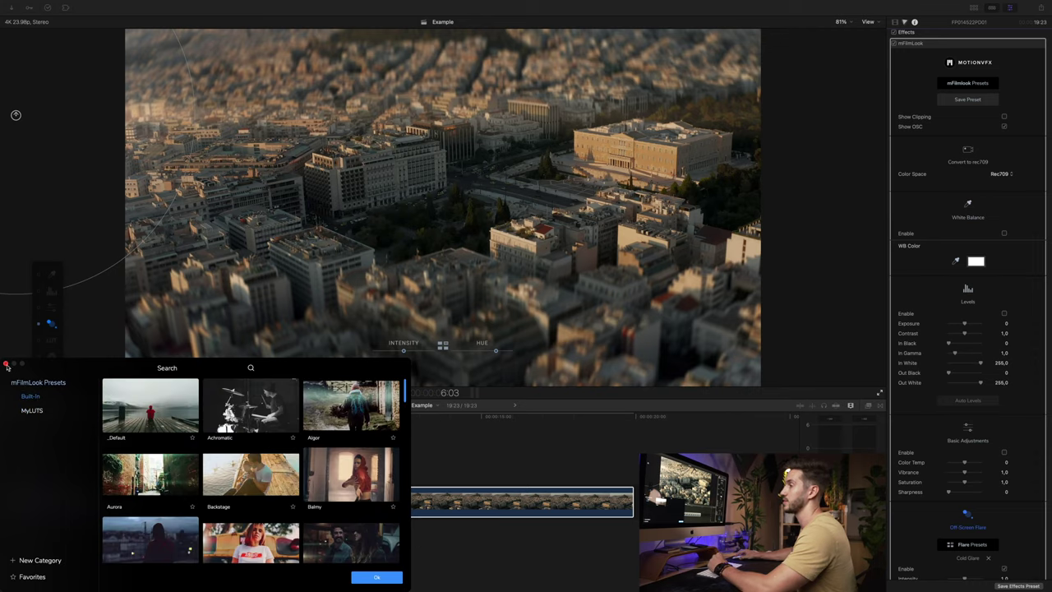
{"action": "left_click", "coordinate": [6, 364]}
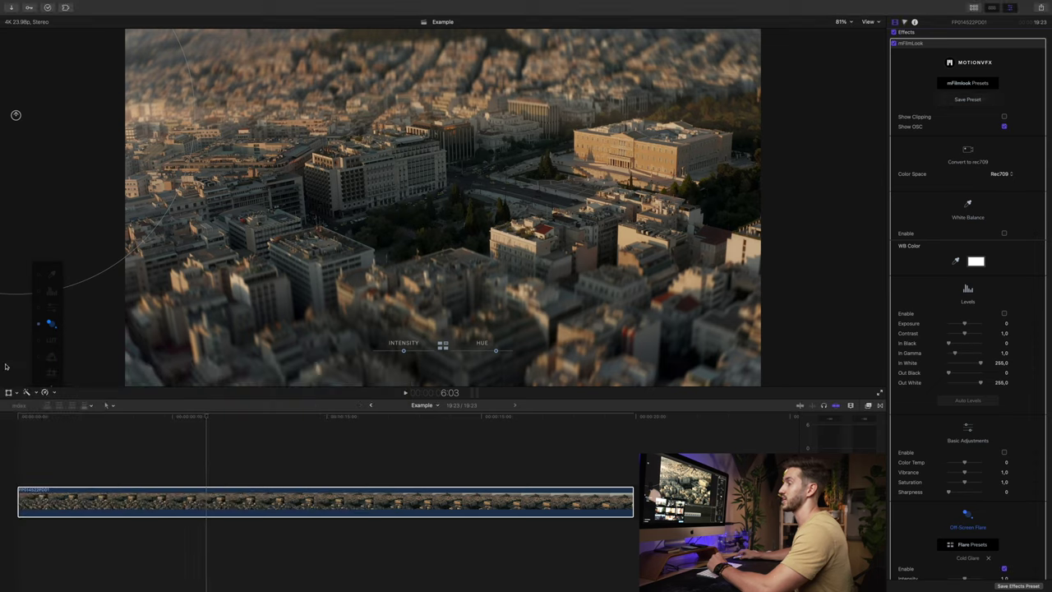
{"action": "left_click", "coordinate": [868, 405]}
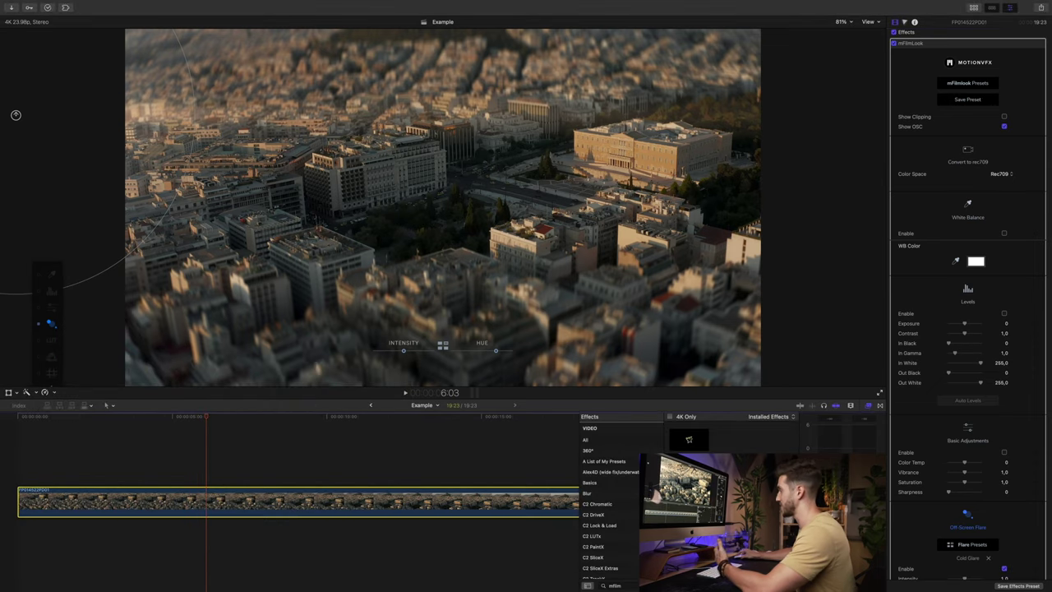
{"action": "left_click", "coordinate": [869, 406]}
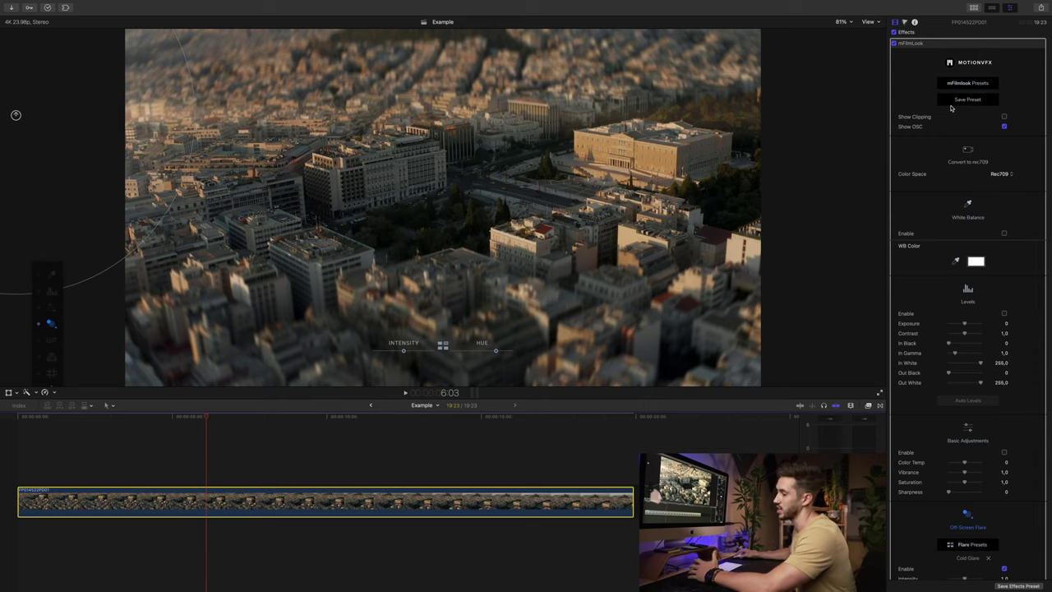
Step: Open the built-in mFilmLook presets and try out Aurora, Blast, Coast and Dayspring on the city clip
{"action": "left_click", "coordinate": [968, 84]}
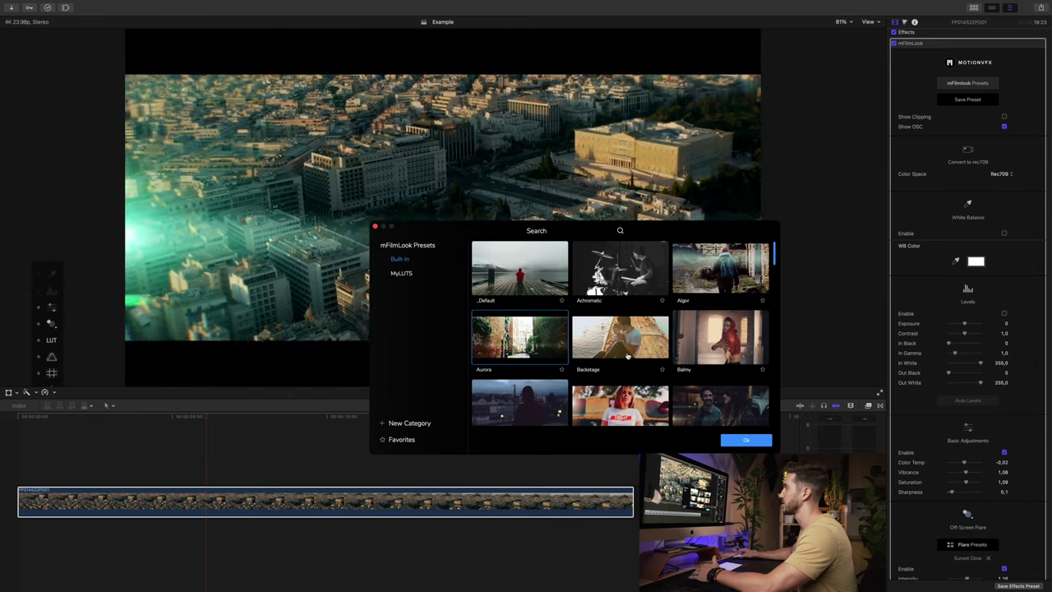
{"action": "scroll", "coordinate": [624, 355], "scroll_direction": "down", "scroll_amount": 2}
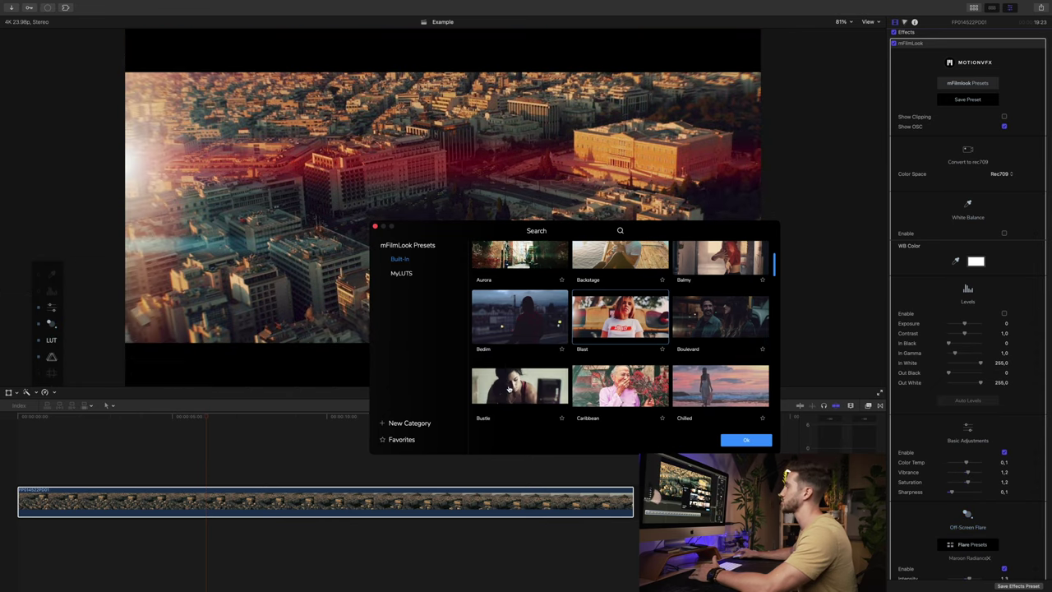
{"action": "scroll", "coordinate": [612, 382], "scroll_direction": "down", "scroll_amount": 2}
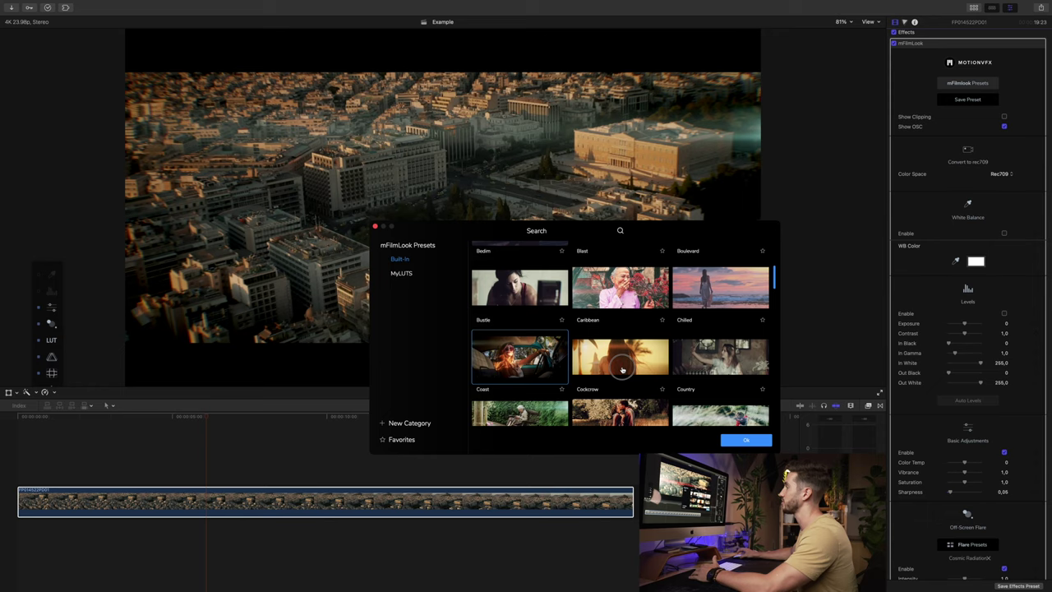
{"action": "scroll", "coordinate": [616, 378], "scroll_direction": "down", "scroll_amount": 2}
{"action": "scroll", "coordinate": [616, 379], "scroll_direction": "down", "scroll_amount": 1}
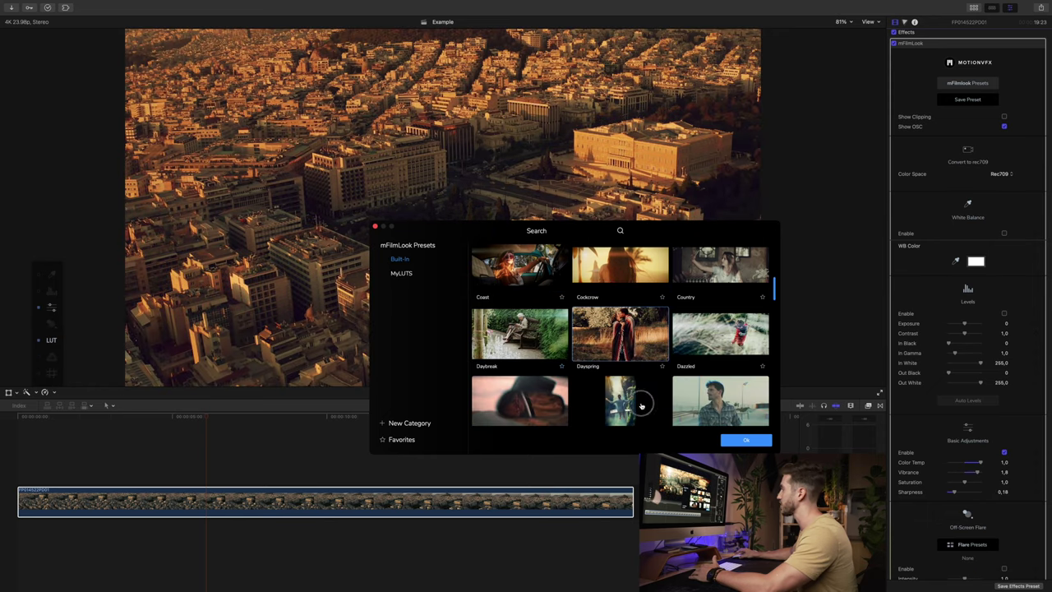
Step: Move the preset browser away from the image, apply the built-in preset listed directly below Frosty, and close the browser
{"action": "left_click_drag", "start_coordinate": [667, 231], "coordinate": [961, 288]}
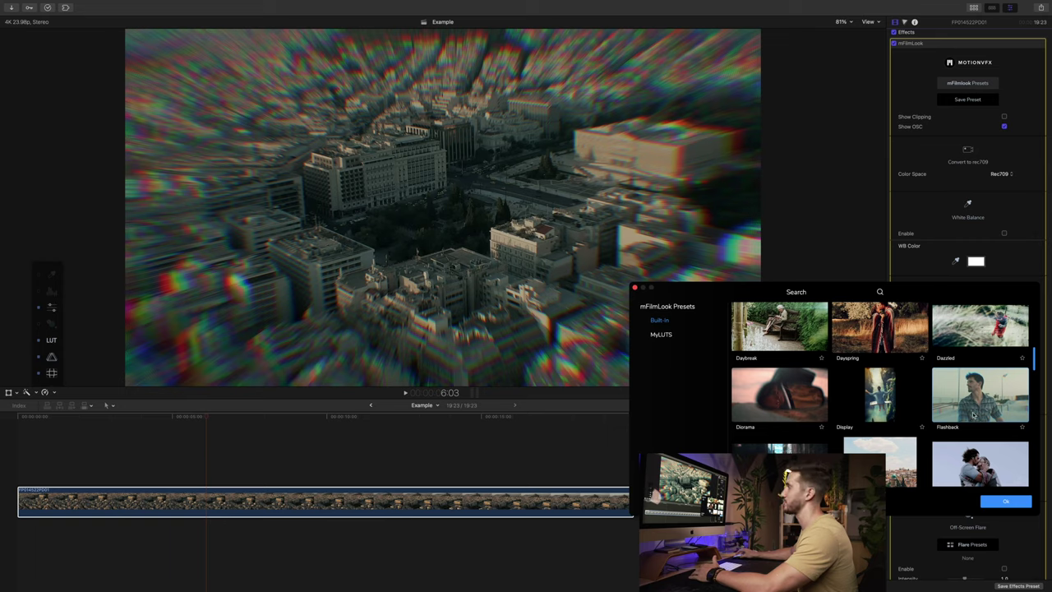
{"action": "scroll", "coordinate": [930, 409], "scroll_direction": "down", "scroll_amount": 2}
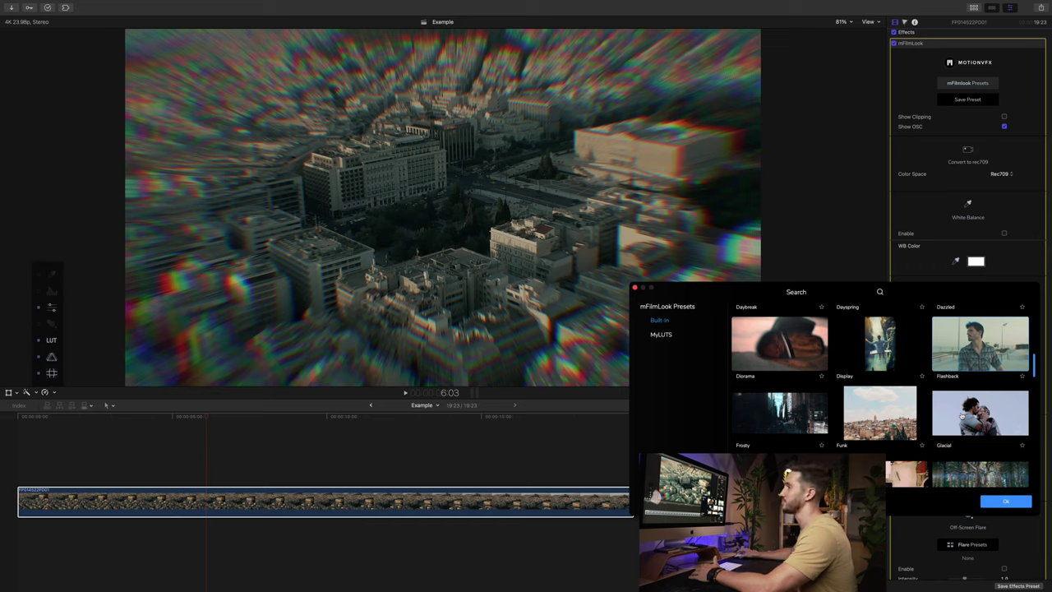
{"action": "scroll", "coordinate": [963, 418], "scroll_direction": "down", "scroll_amount": 1}
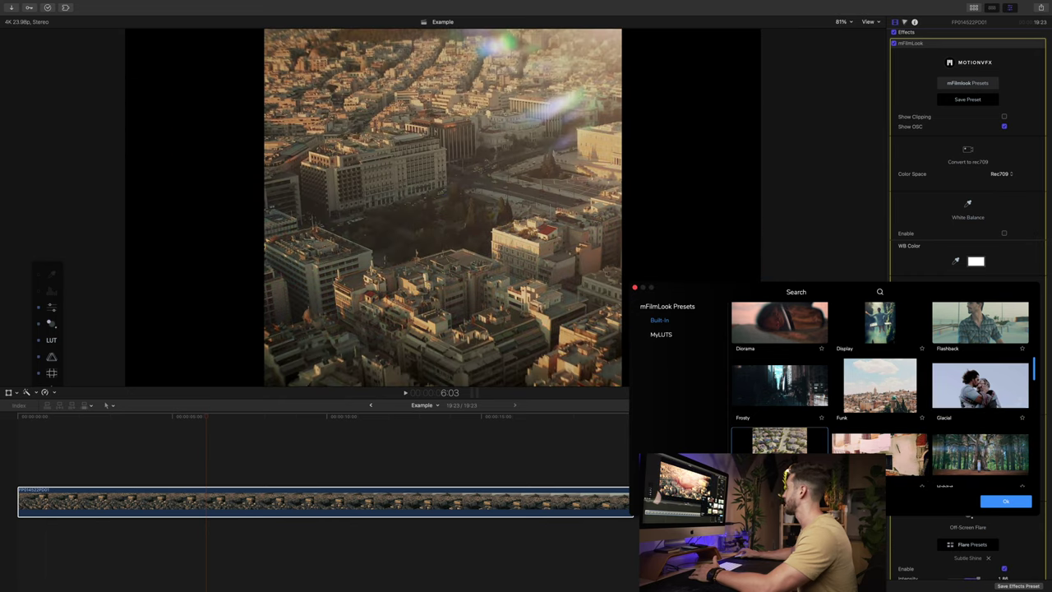
{"action": "scroll", "coordinate": [879, 395], "scroll_direction": "down", "scroll_amount": 6}
{"action": "scroll", "coordinate": [970, 490], "scroll_direction": "down", "scroll_amount": 1}
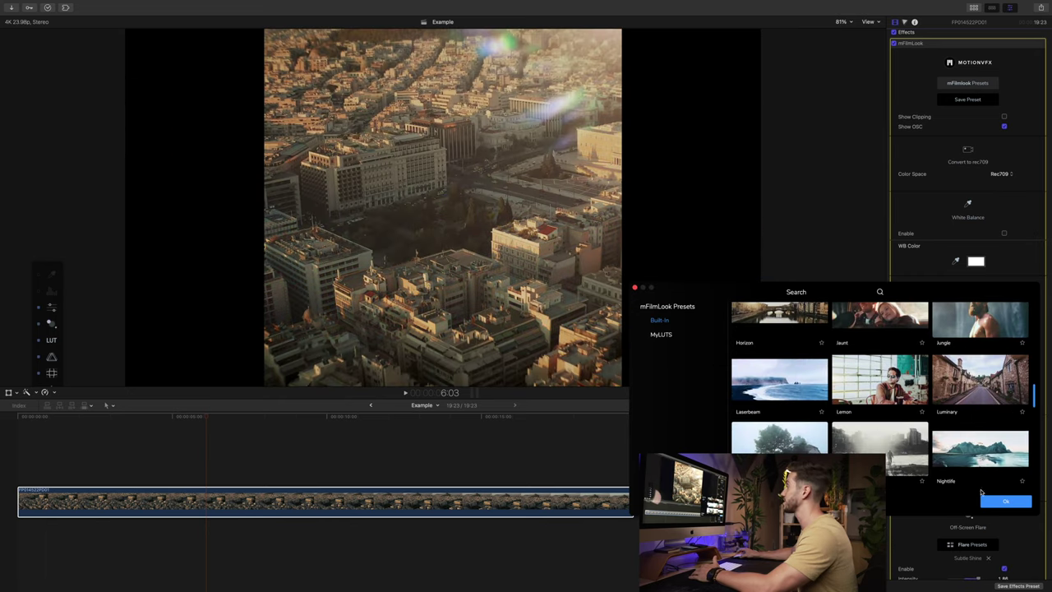
{"action": "scroll", "coordinate": [802, 421], "scroll_direction": "up", "scroll_amount": 7}
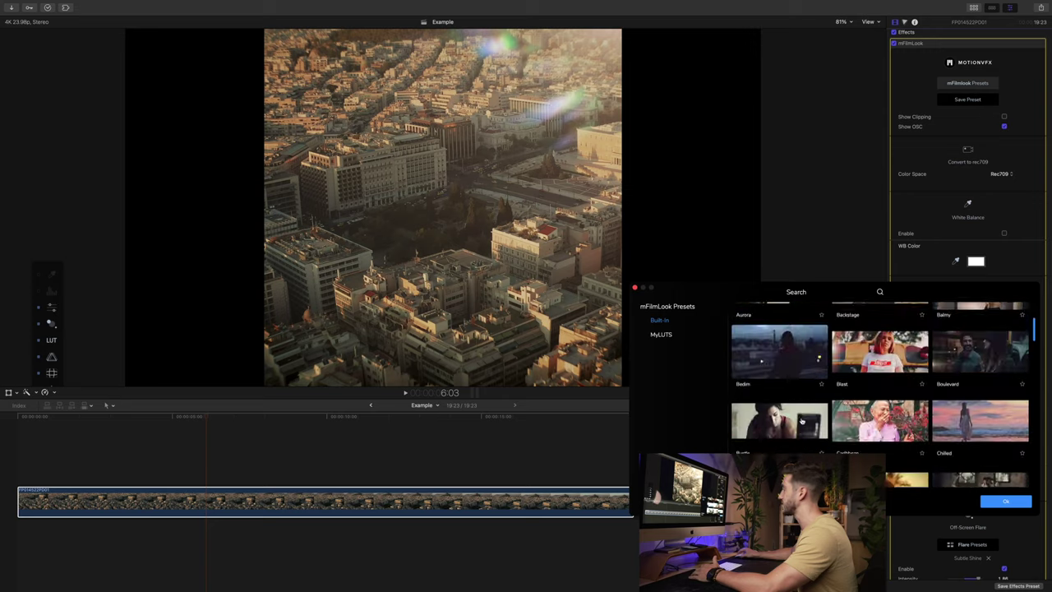
{"action": "left_click", "coordinate": [635, 290]}
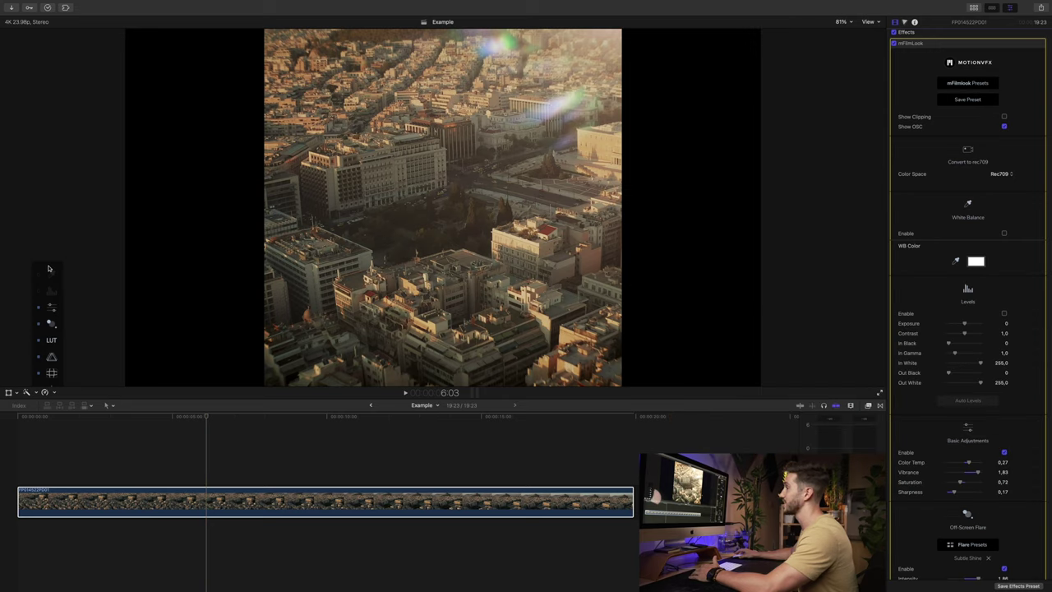
Step: Move the on-screen mFilmLook control strip onto the black area beside the cropped image
{"action": "left_click_drag", "start_coordinate": [144, 142], "coordinate": [163, 146]}
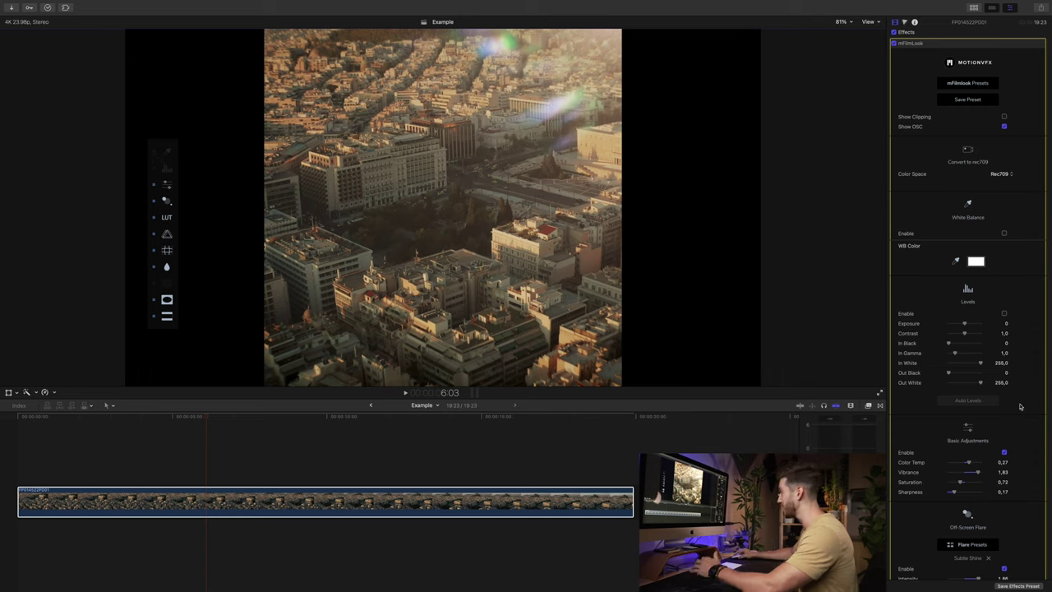
{"action": "scroll", "coordinate": [1039, 408], "scroll_direction": "up", "scroll_amount": 2}
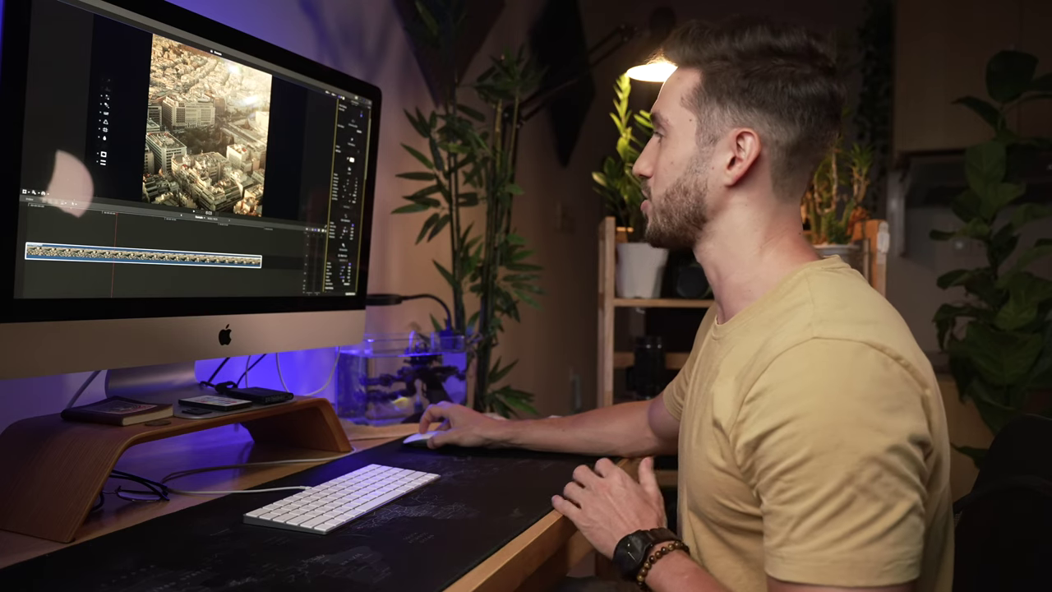